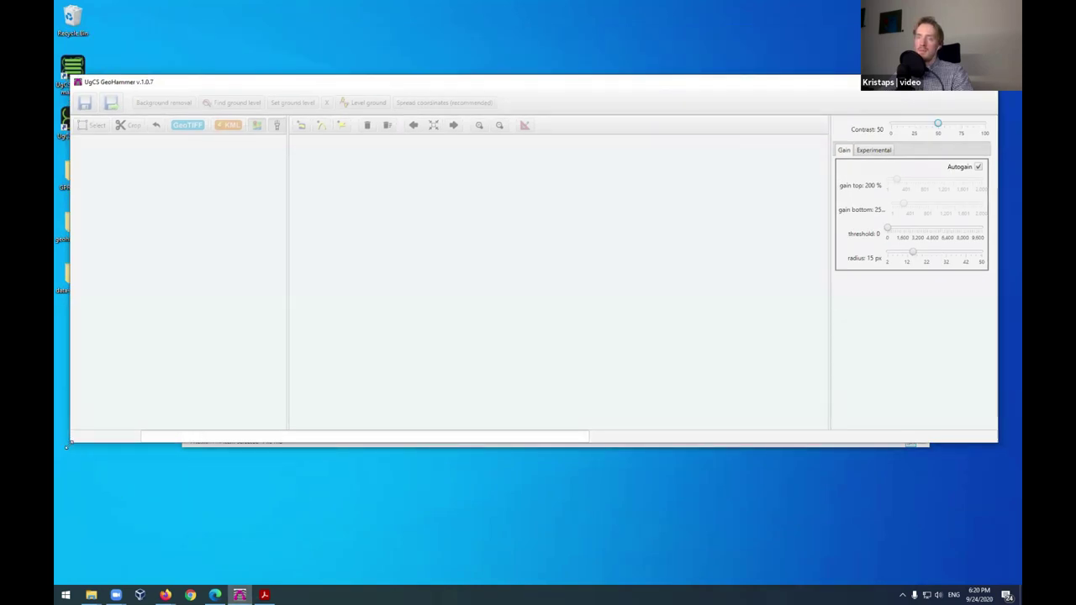
Step: Shrink and raise the empty GeoHammer window, then open the GPR DATA\Gas pipes folder
left_click_drag(68, 446, 168, 536)
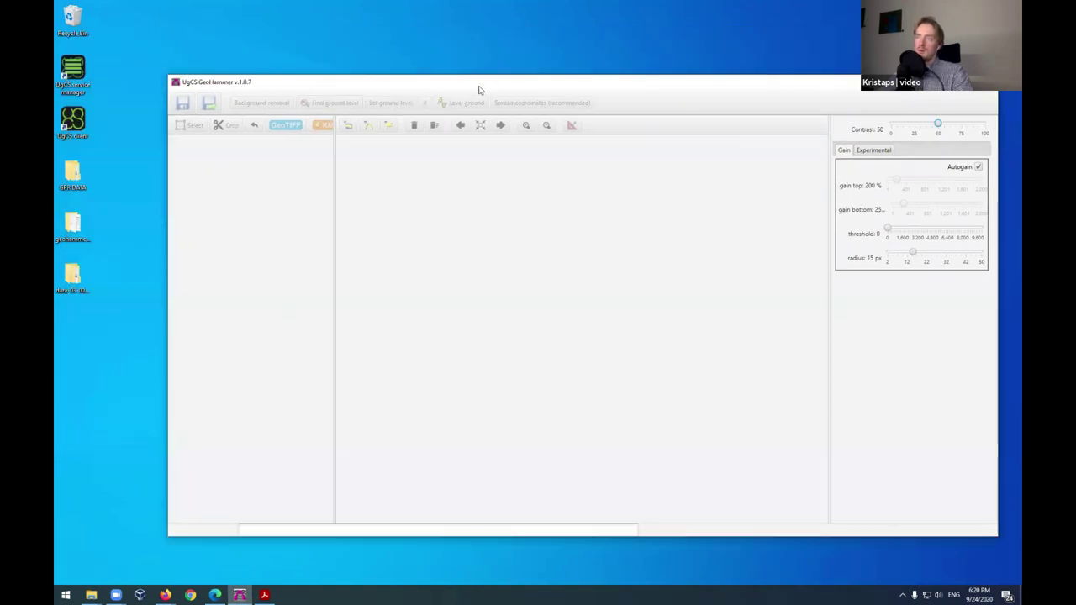
left_click_drag(471, 66, 469, 55)
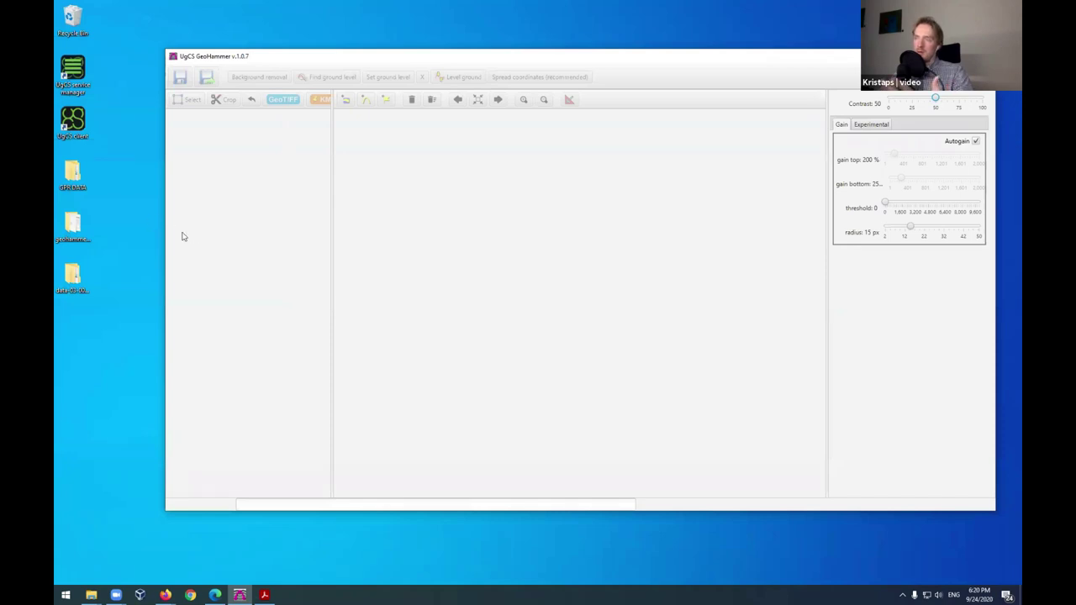
double_click(74, 172)
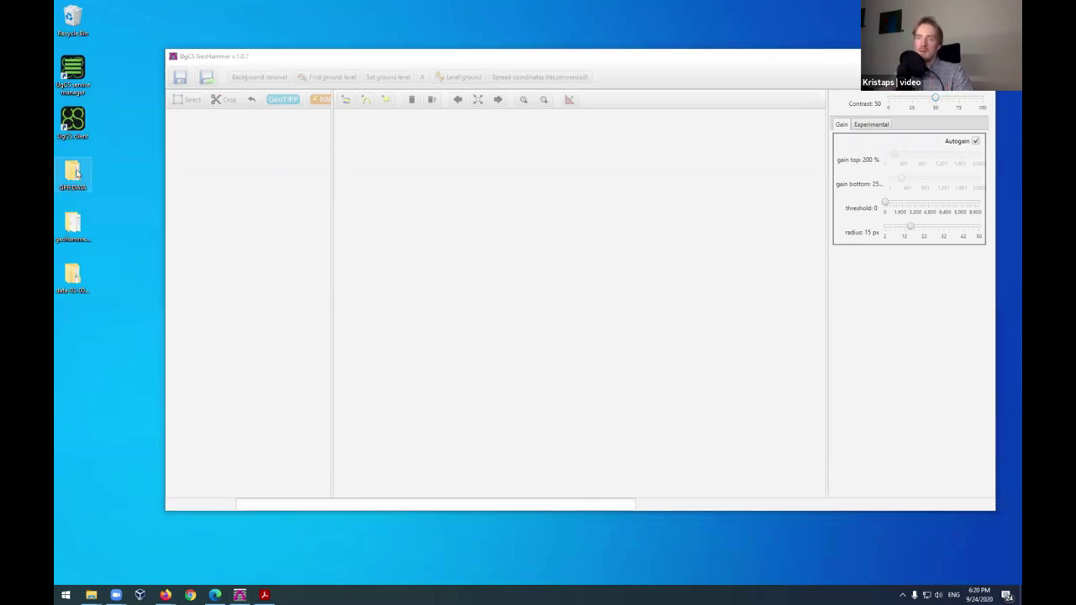
double_click(319, 224)
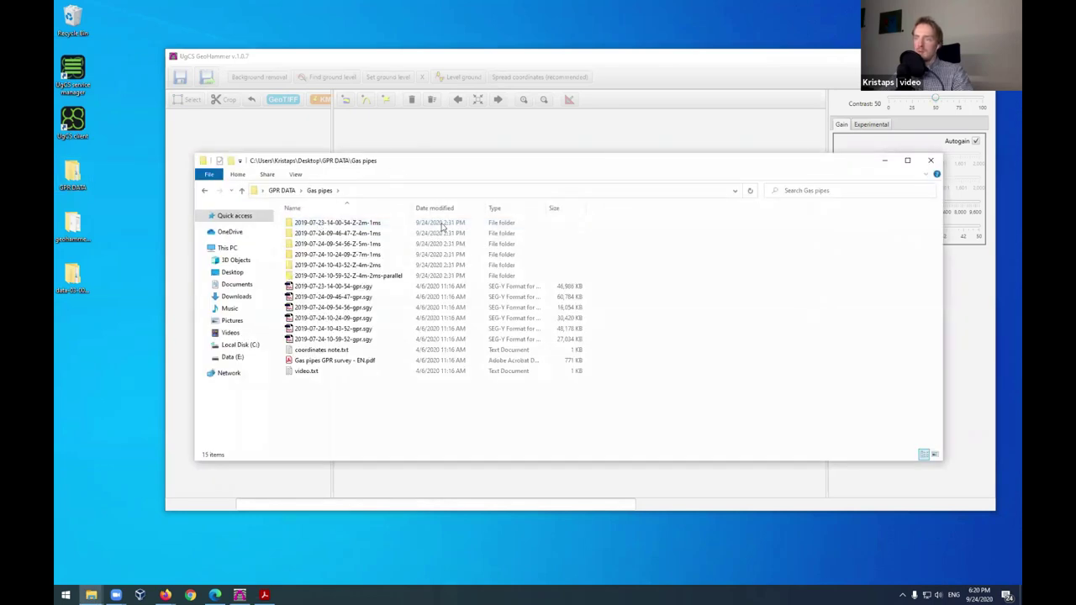
left_click_drag(391, 160, 442, 215)
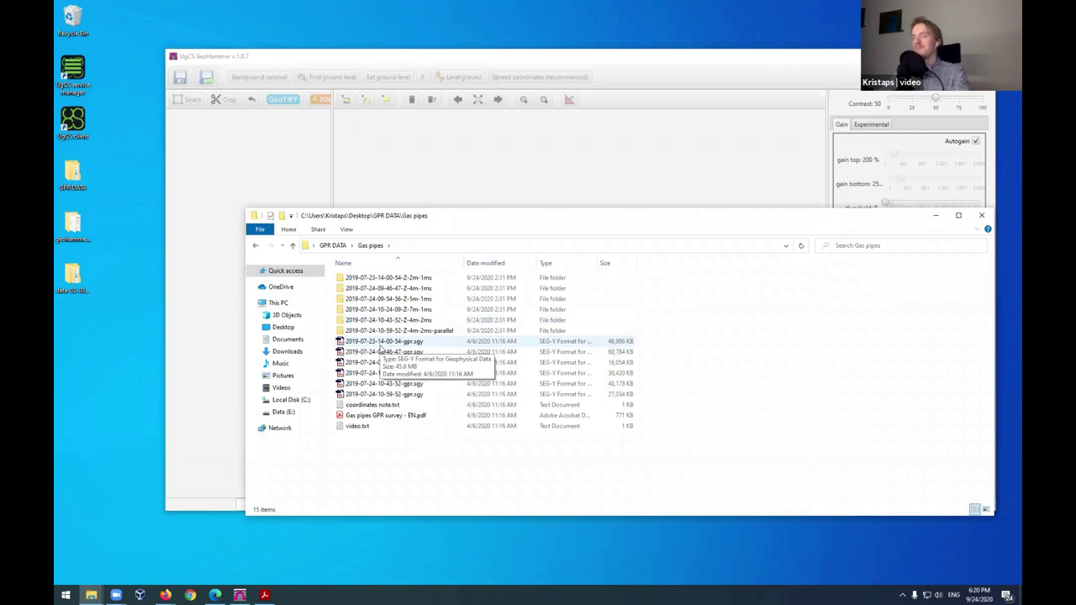
left_click(392, 343)
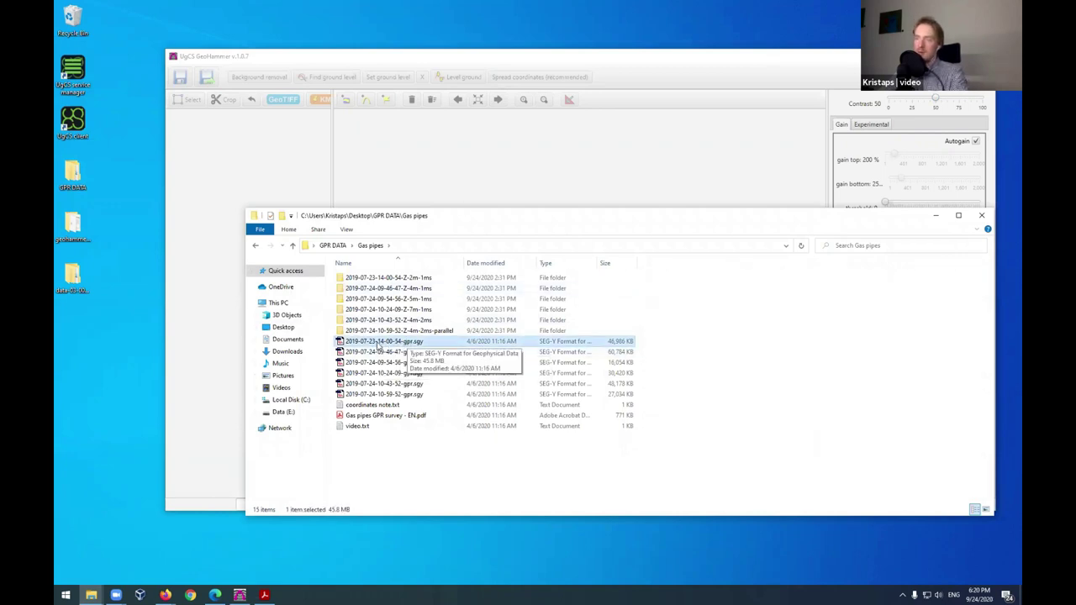
left_click_drag(385, 345, 258, 174)
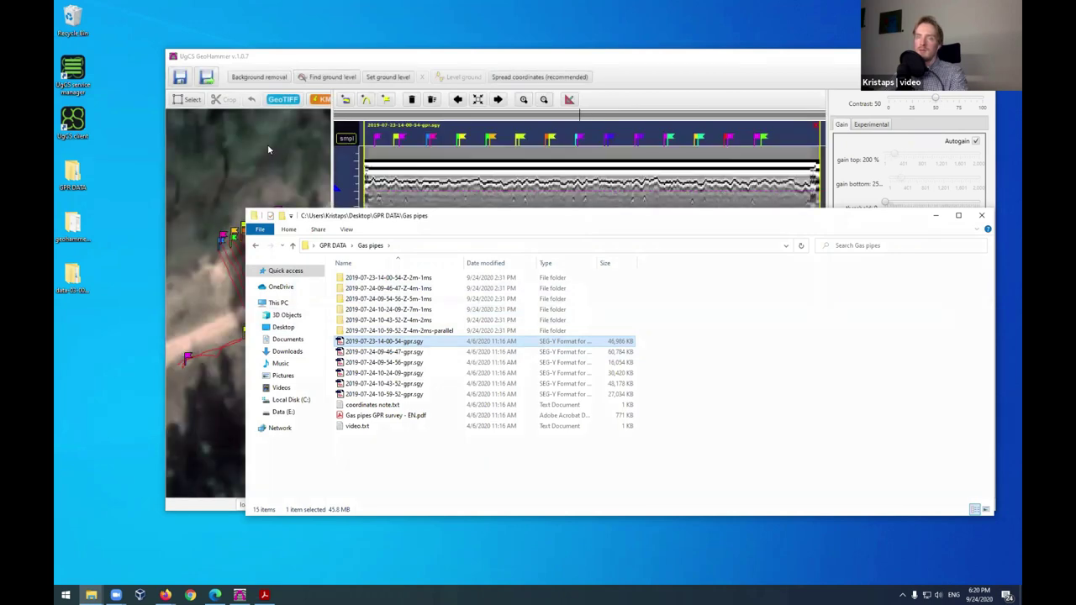
left_click(267, 144)
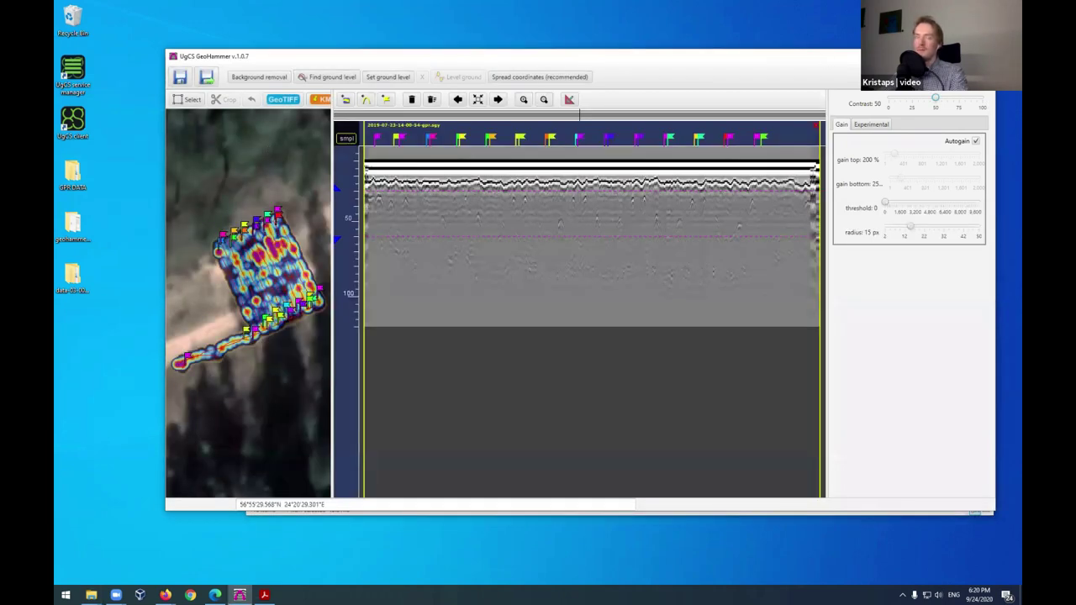
Step: Maximize GeoHammer, widen the map panel, and zoom around the survey track and radargram
key("super+Up")
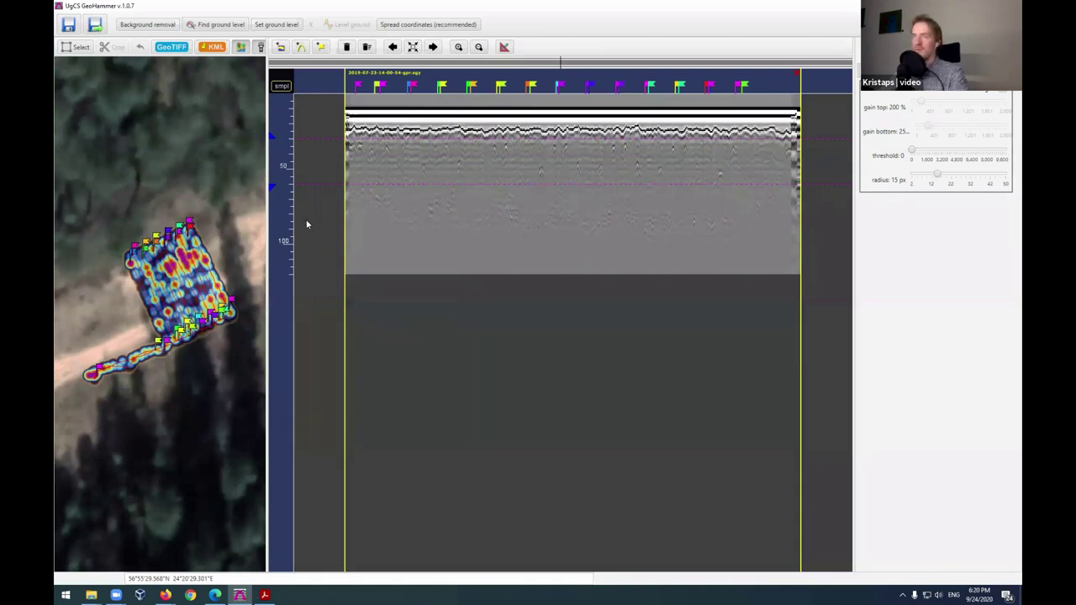
left_click_drag(267, 225, 367, 229)
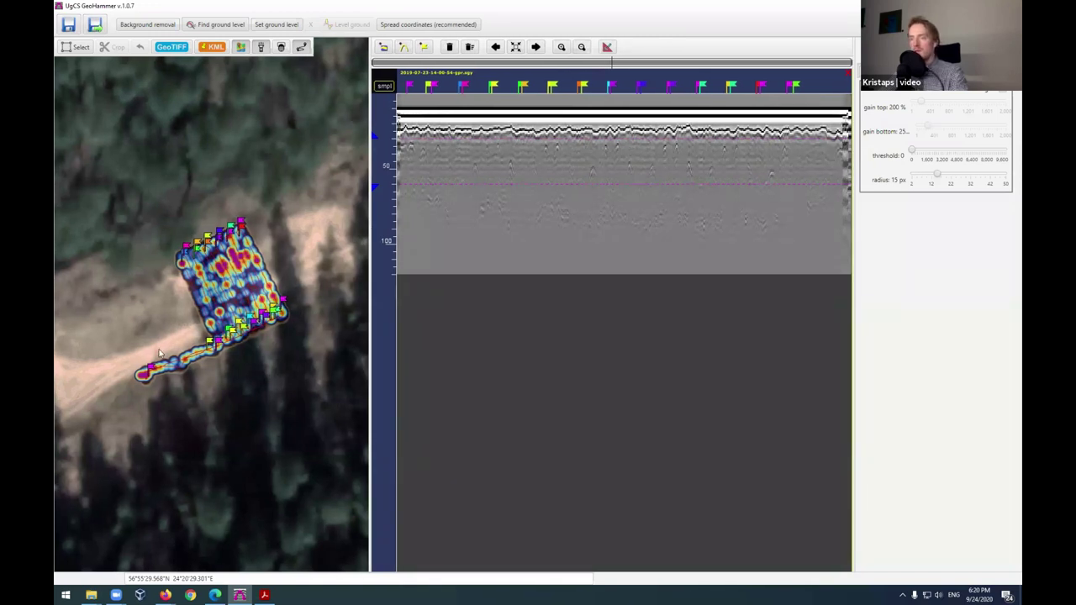
scroll(218, 294, "up", 5)
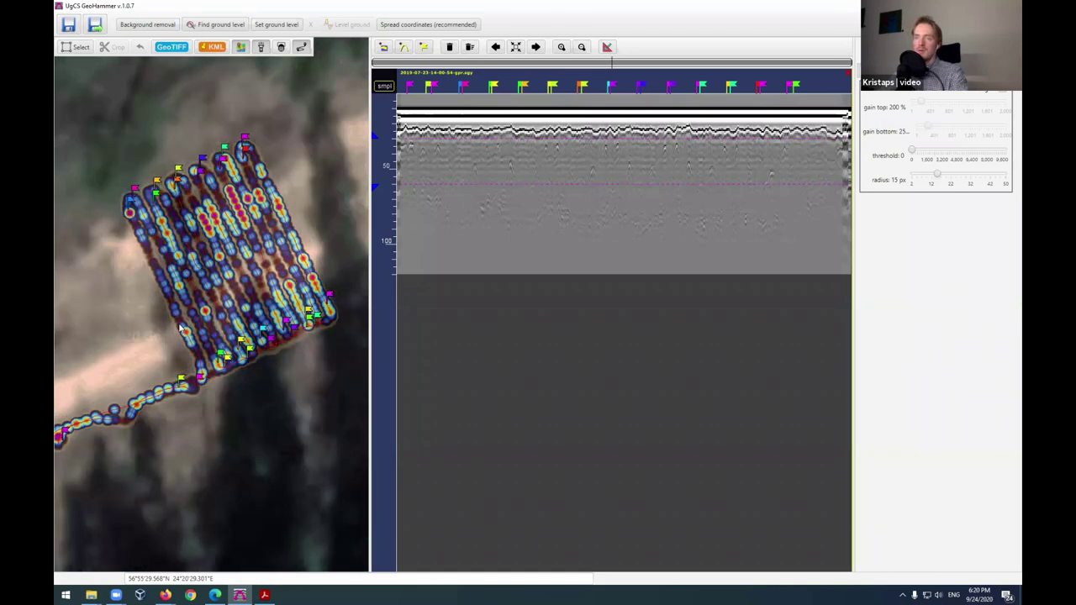
scroll(132, 411, "down", 6)
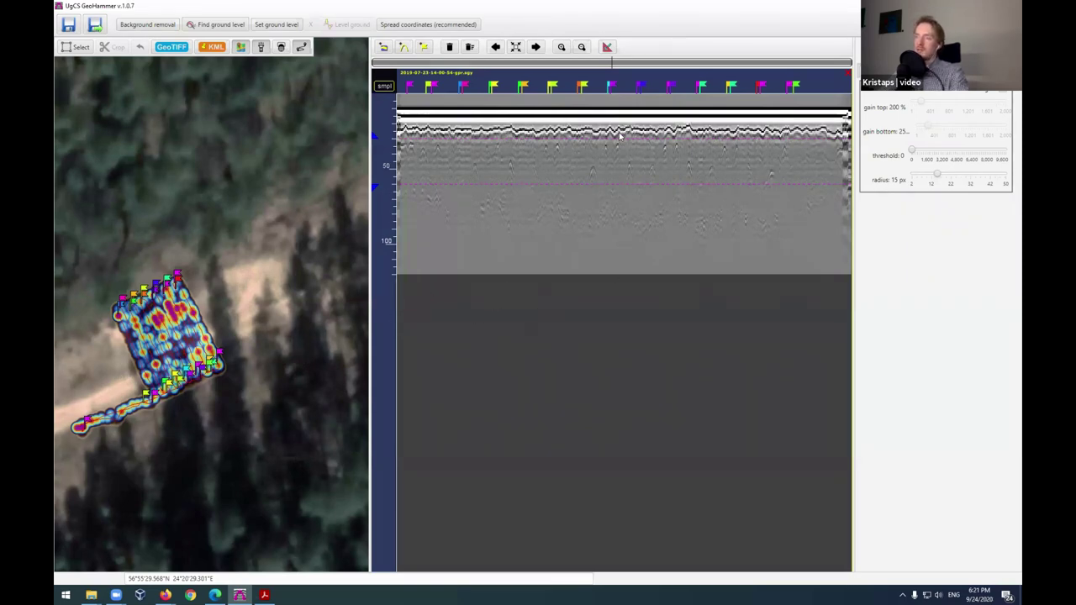
scroll(620, 137, "up", 5)
scroll(592, 215, "down", 4)
scroll(591, 215, "down", 2)
scroll(569, 166, "up", 6)
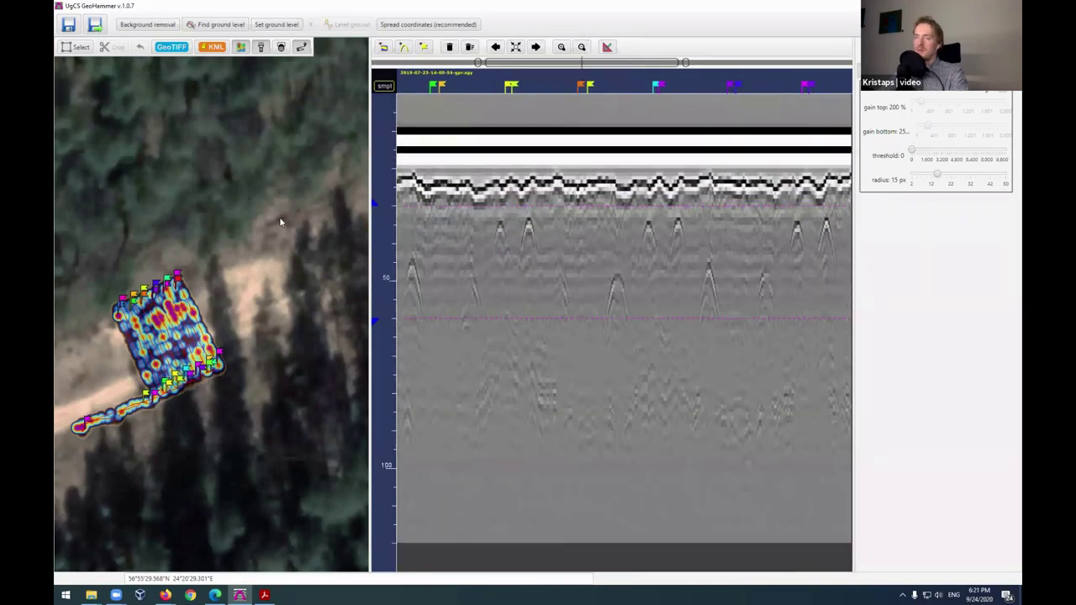
scroll(118, 311, "up", 3)
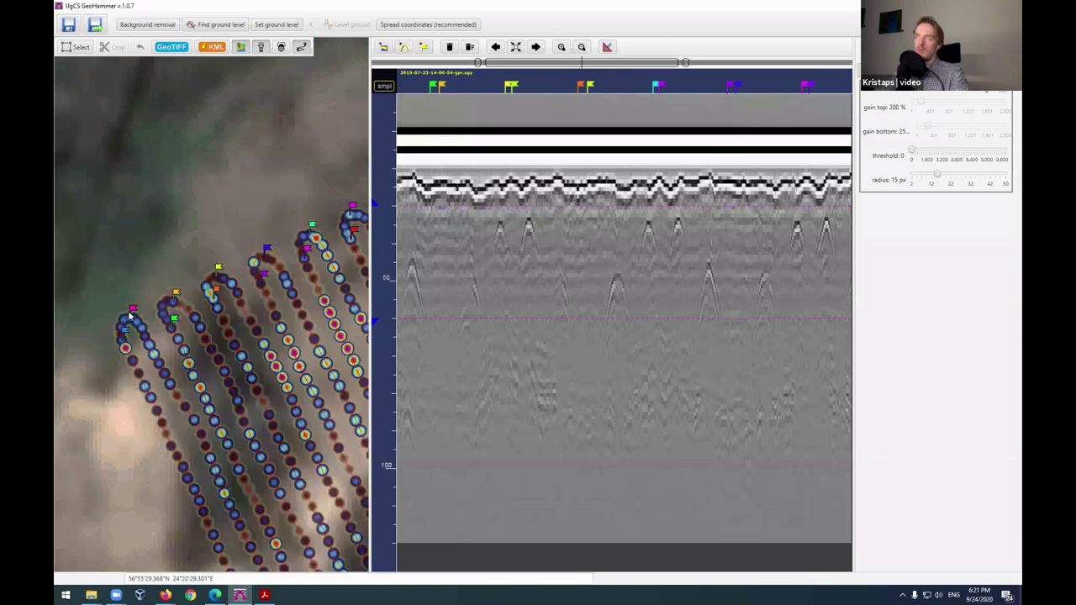
scroll(125, 347, "down", 4)
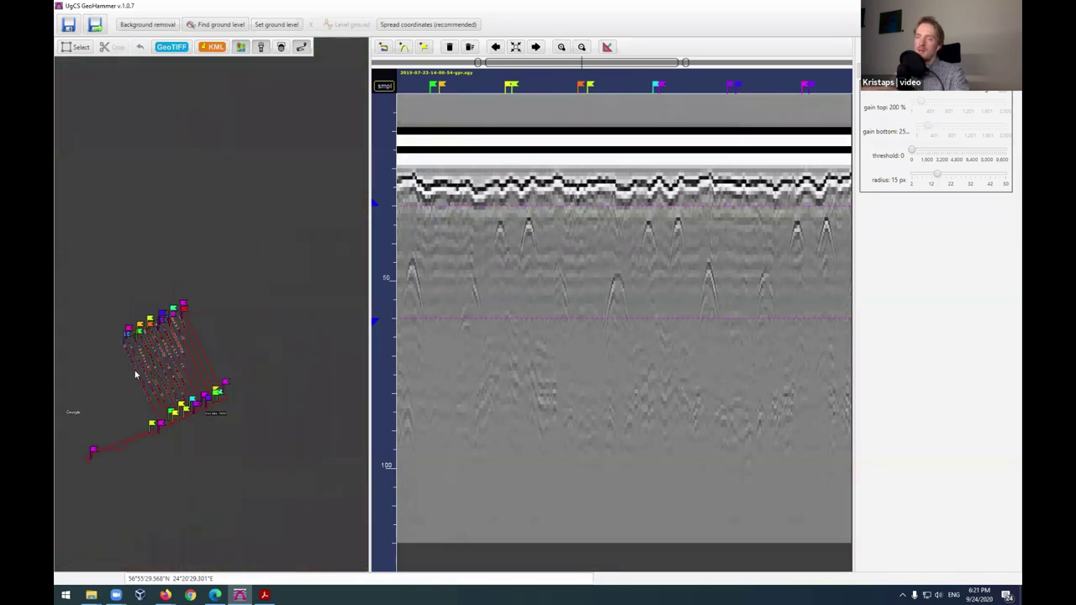
scroll(156, 412, "up", 5)
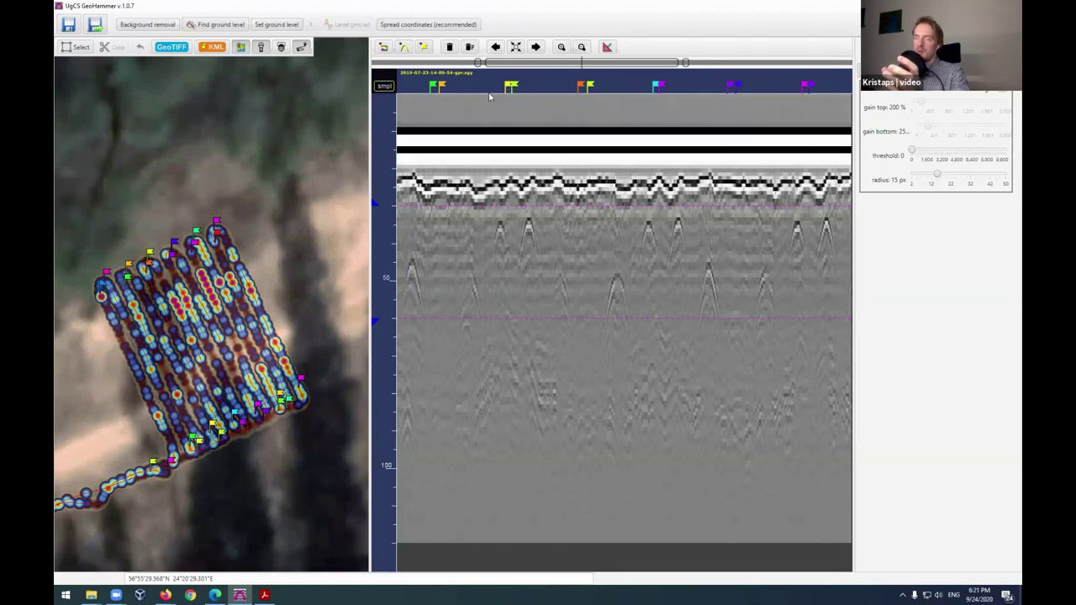
scroll(296, 406, "up", 2)
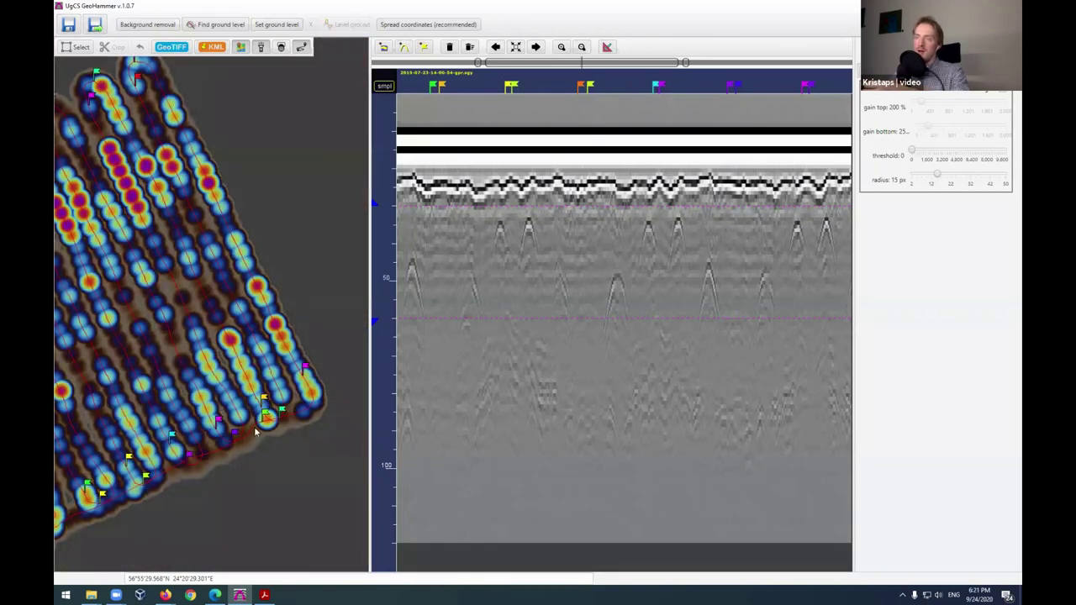
scroll(277, 427, "up", 2)
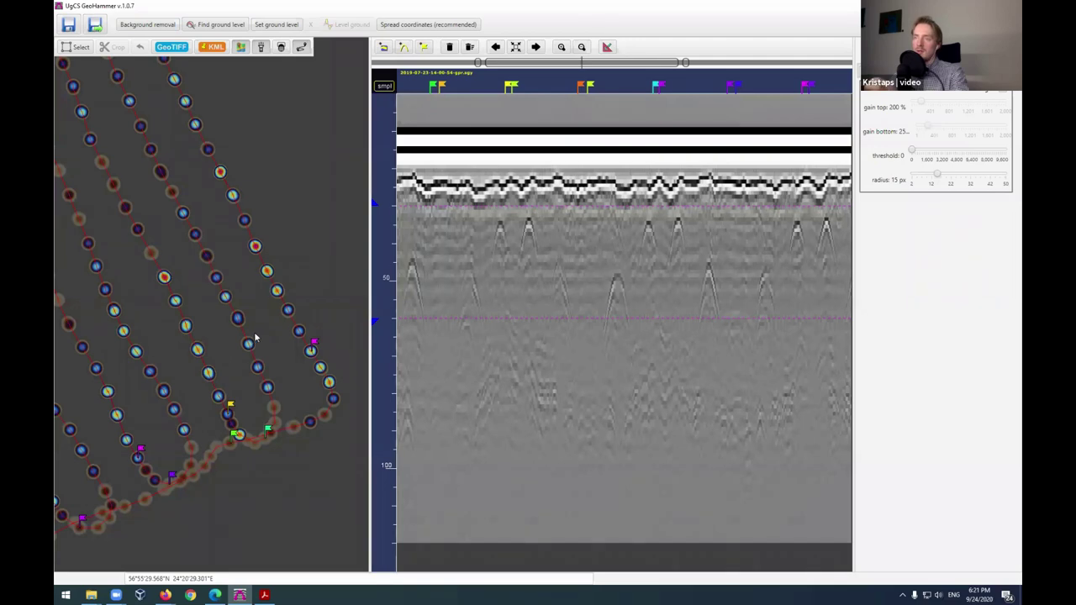
scroll(215, 309, "down", 5)
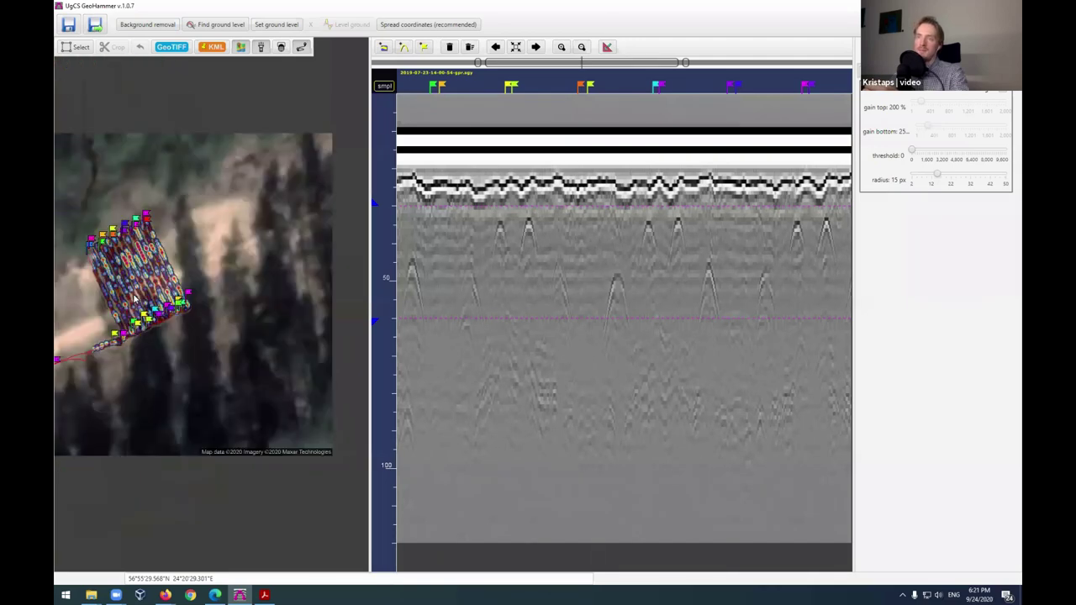
Step: Widen the map panel far to the right and zoom into the parallel survey lines and flags
left_click_drag(229, 406, 276, 428)
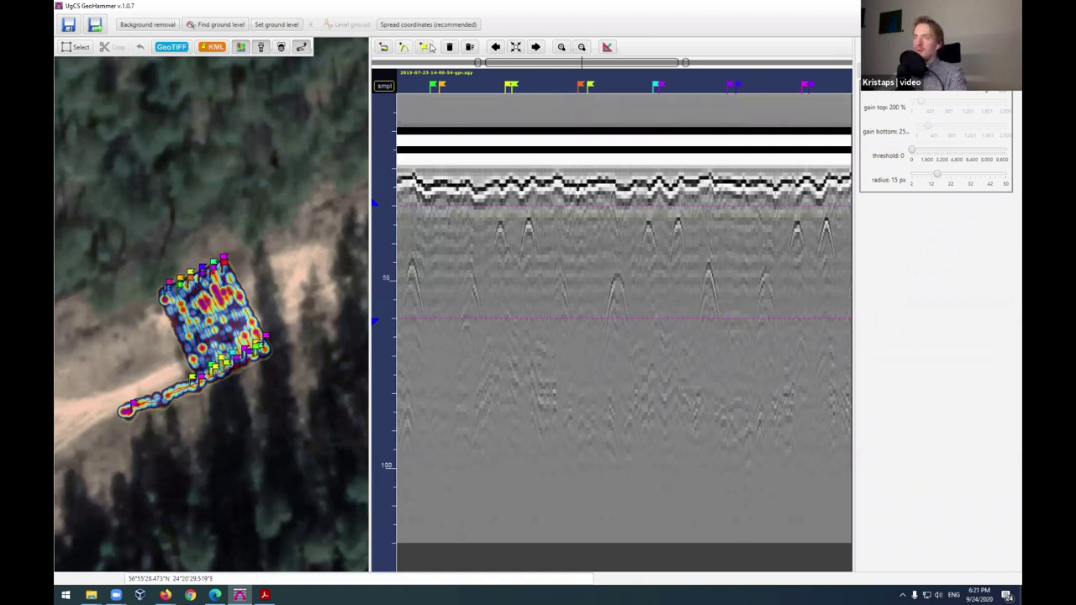
left_click_drag(544, 335, 523, 251)
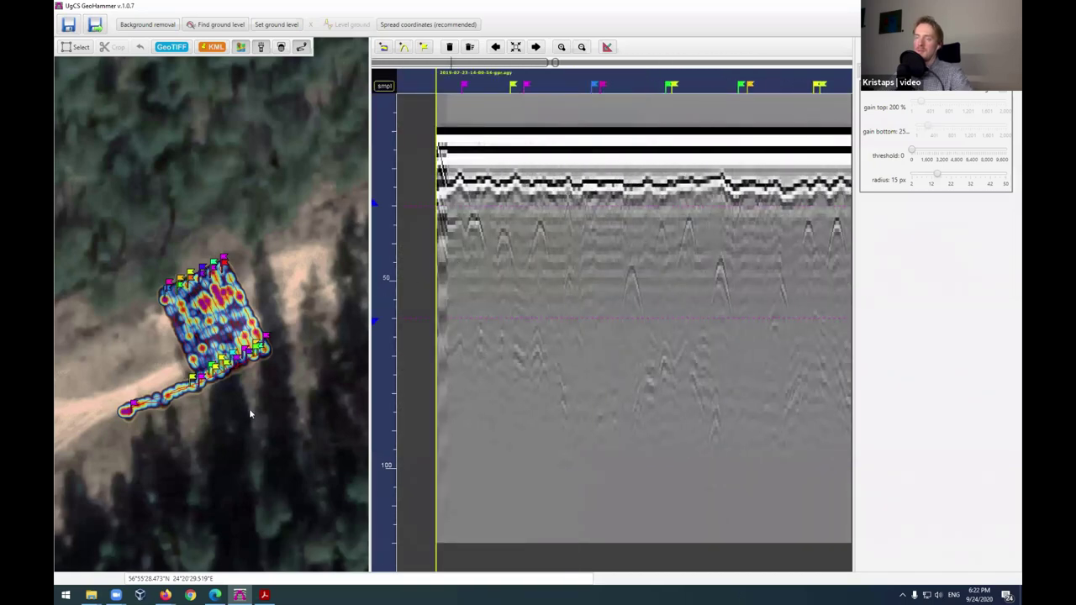
left_click_drag(370, 344, 590, 345)
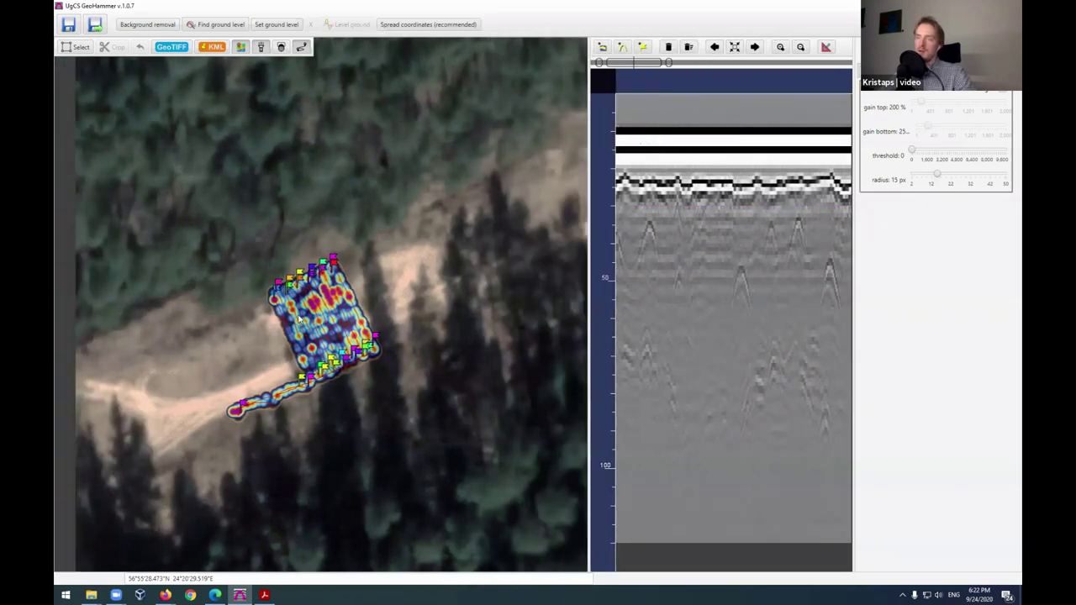
scroll(301, 325, "up", 4)
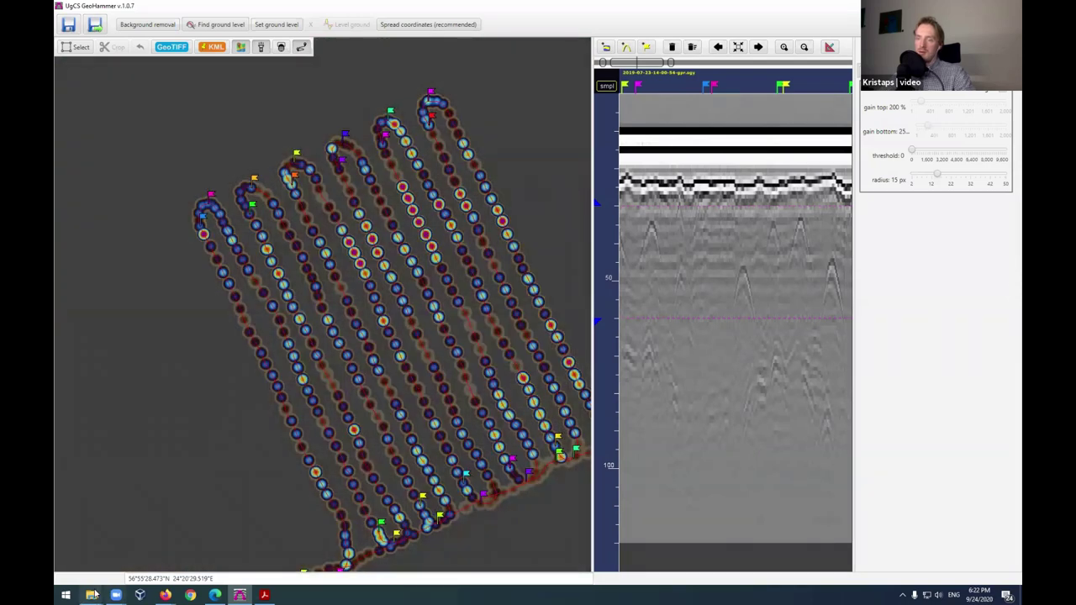
mouse_move(91, 594)
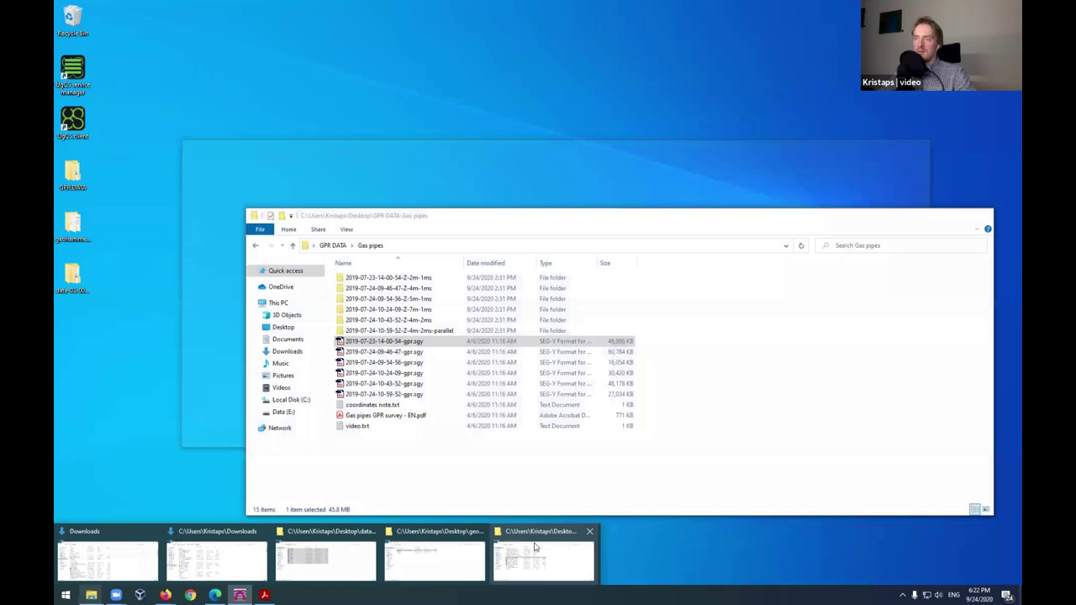
Step: Add a new folder named 'Processed' inside Gas pipes in Explorer, then switch back to GeoHammer
left_click(534, 548)
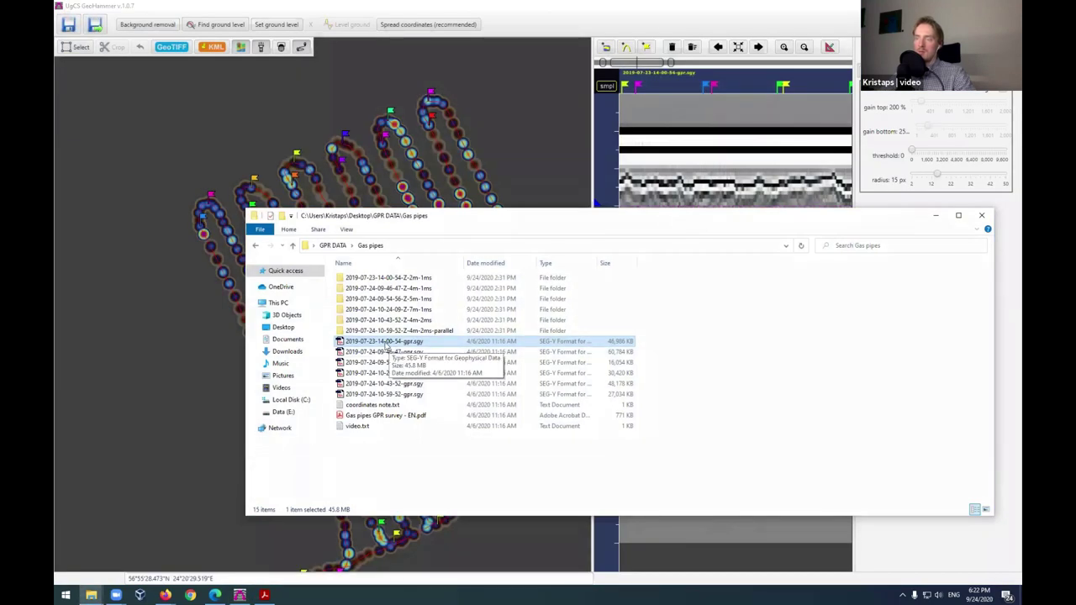
right_click(366, 463)
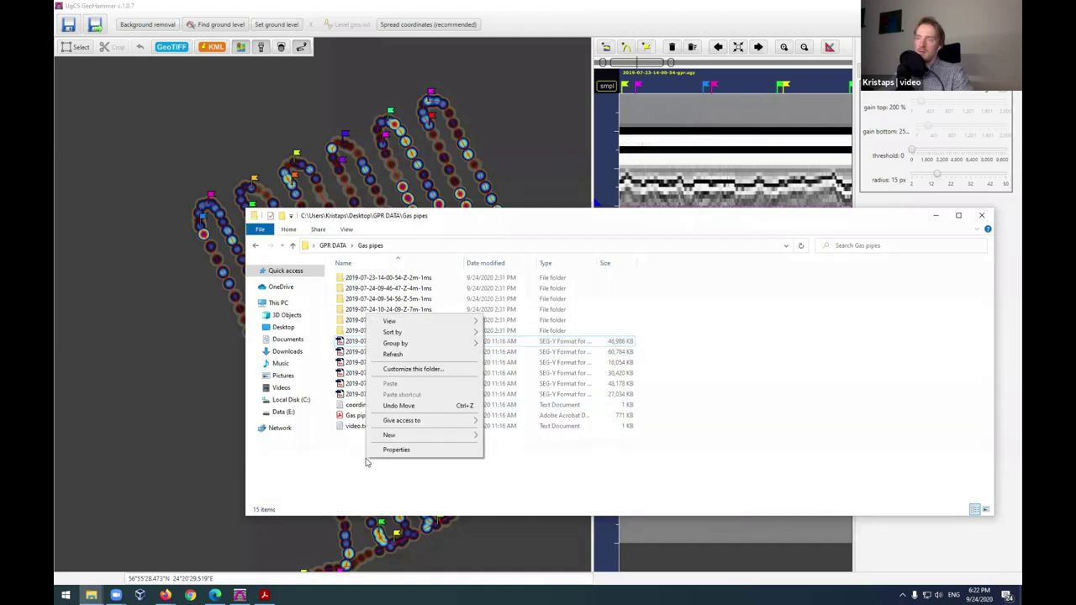
mouse_move(411, 435)
left_click(504, 436)
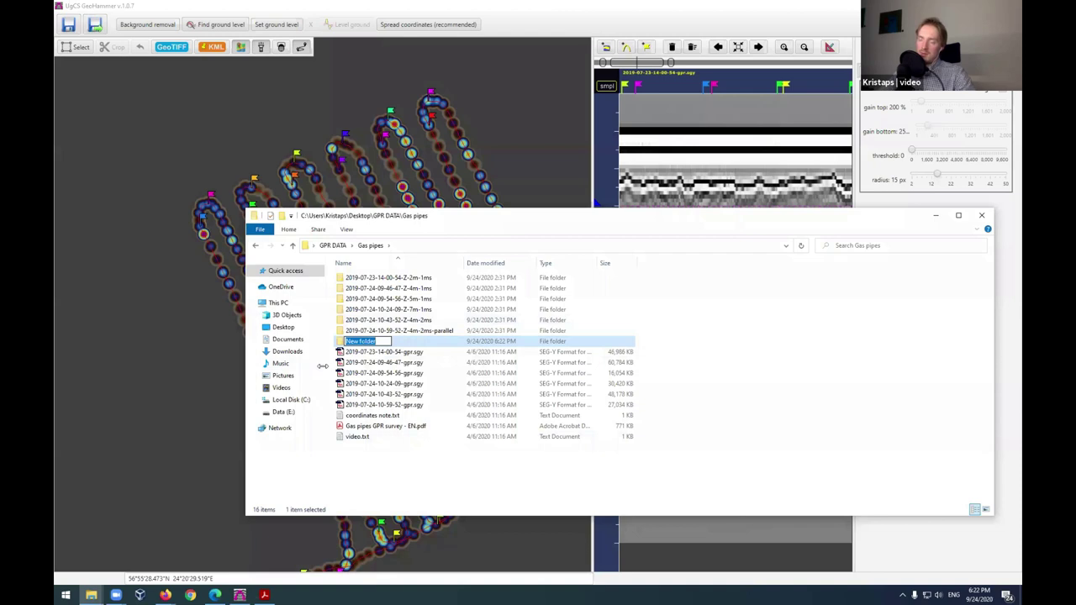
type("Processed")
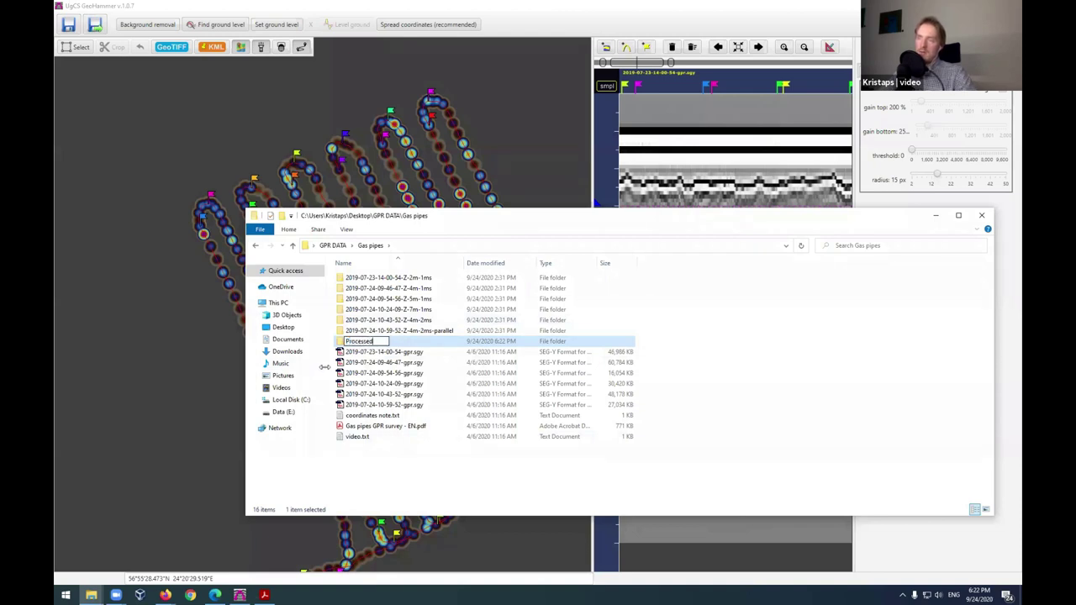
key("Return")
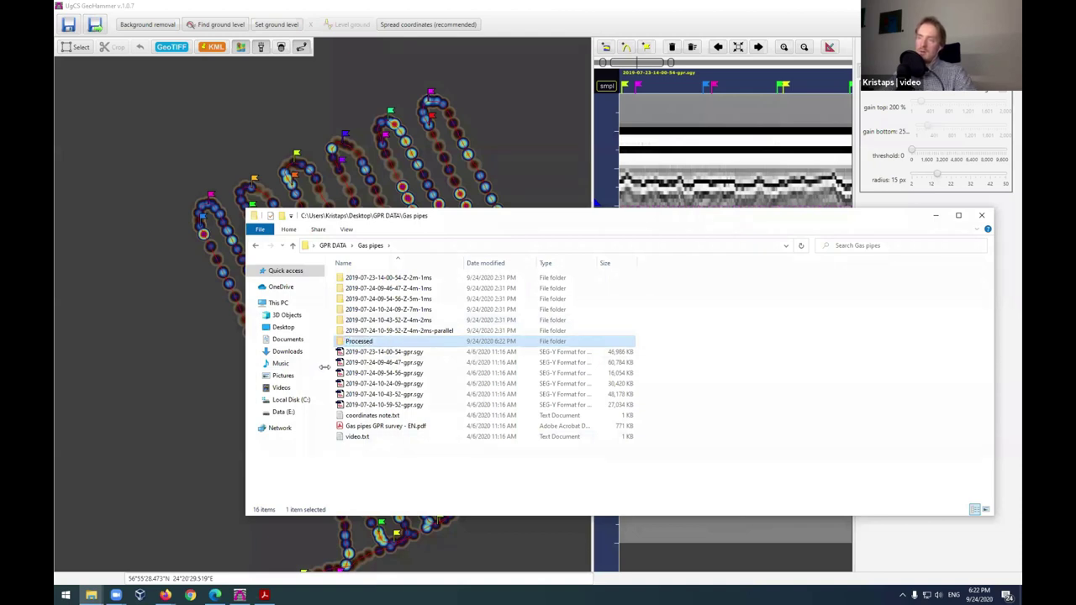
left_click(180, 360)
scroll(213, 414, "down", 3)
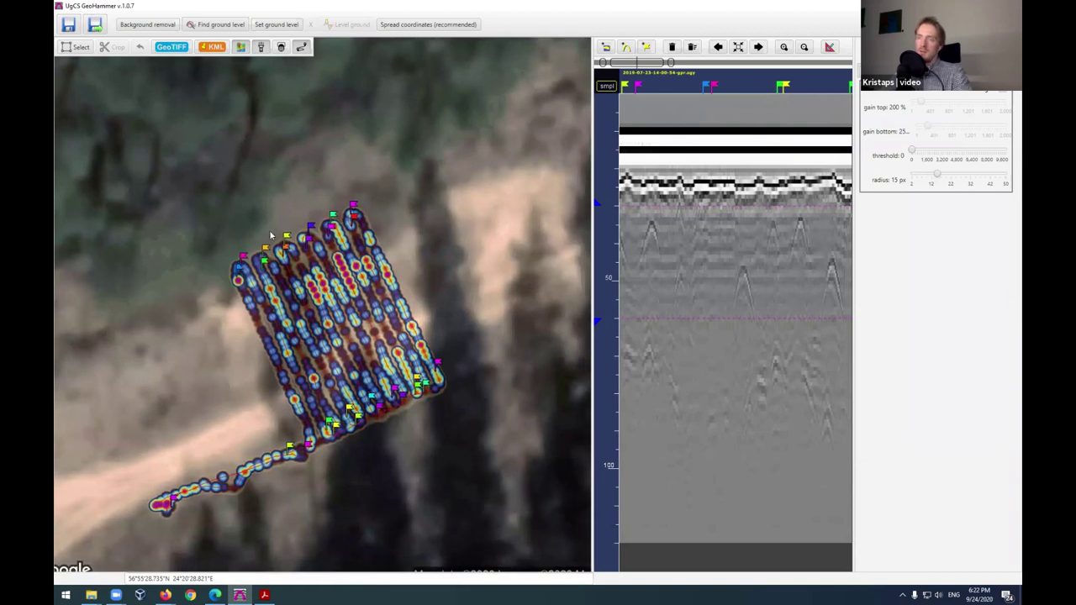
Step: Start a selection rectangle and pull its left and top corners in against the survey grid
left_click(77, 47)
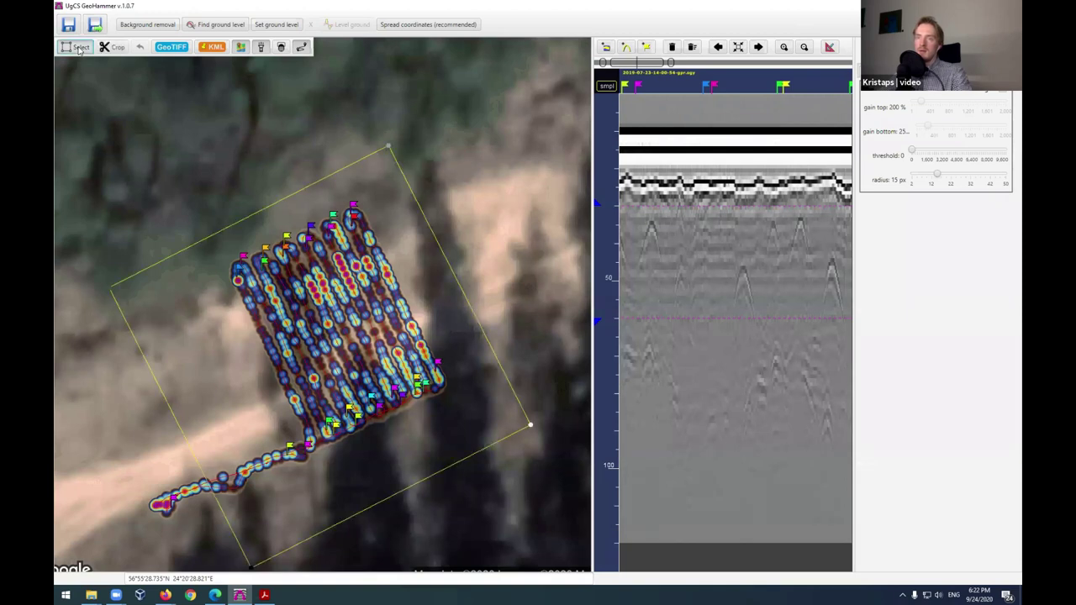
left_click_drag(167, 328, 160, 289)
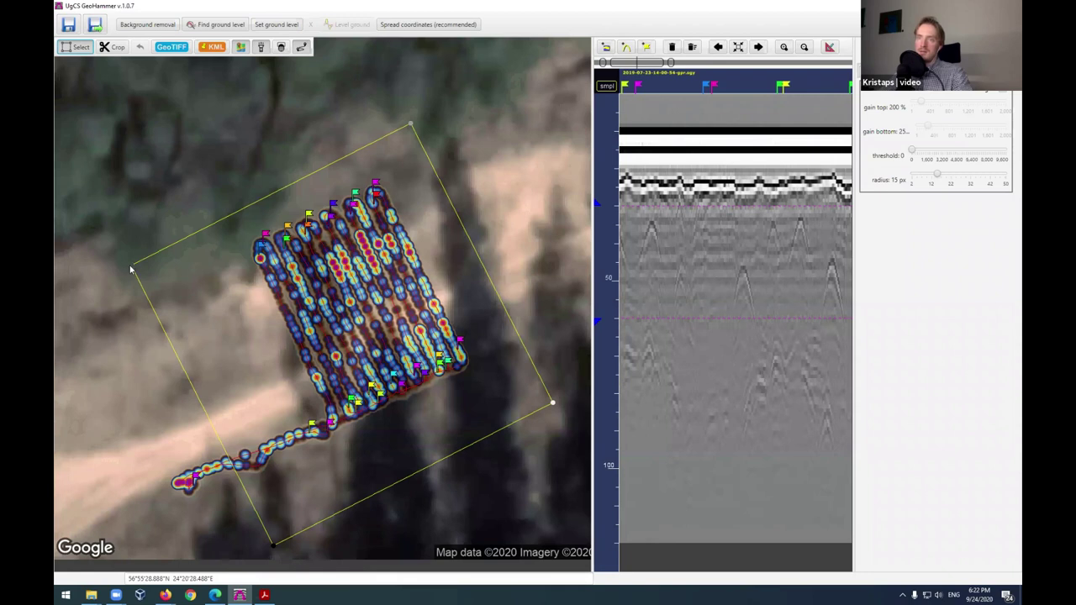
left_click_drag(139, 269, 248, 254)
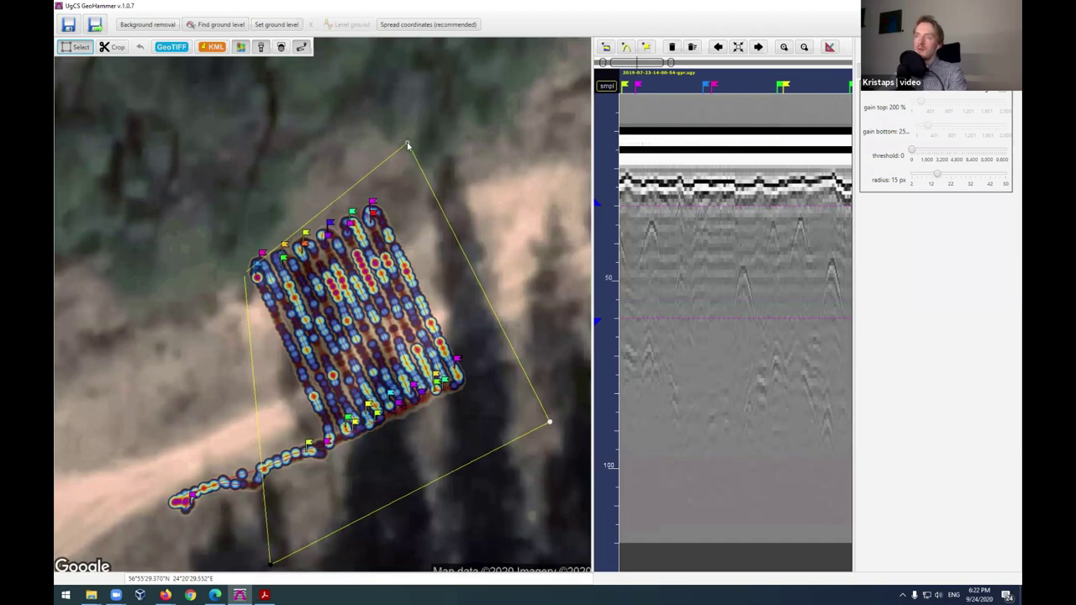
left_click_drag(408, 147, 370, 215)
scroll(241, 312, "up", 5)
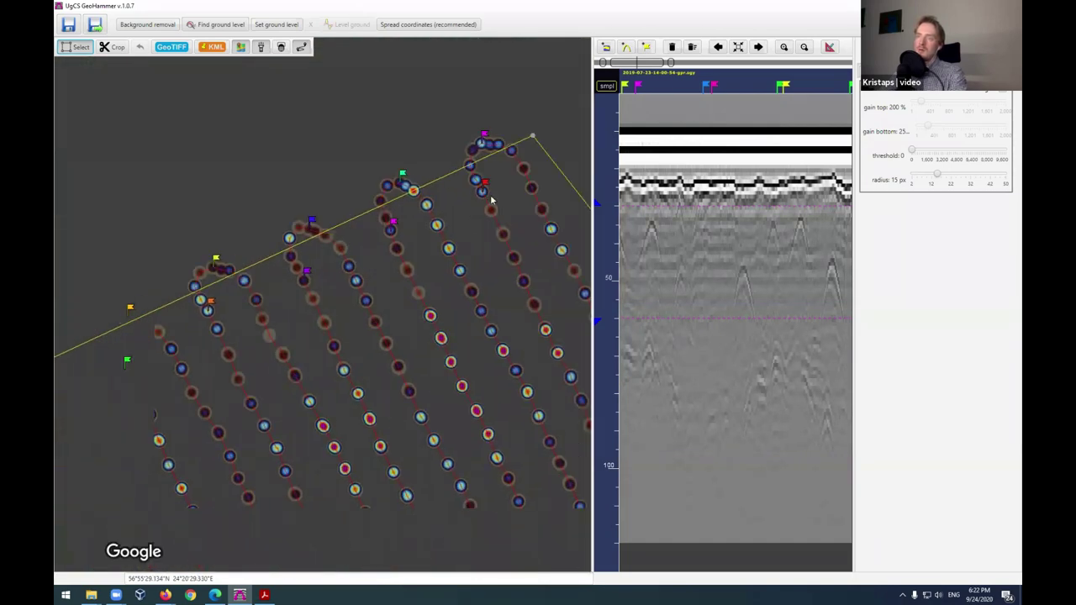
left_click_drag(217, 313, 395, 222)
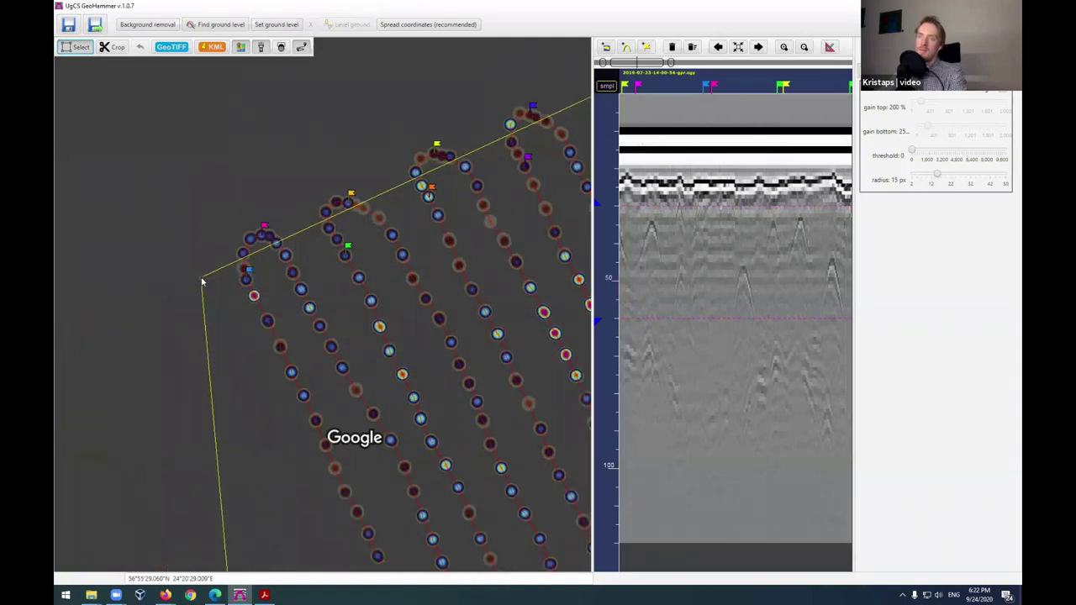
left_click_drag(202, 280, 224, 272)
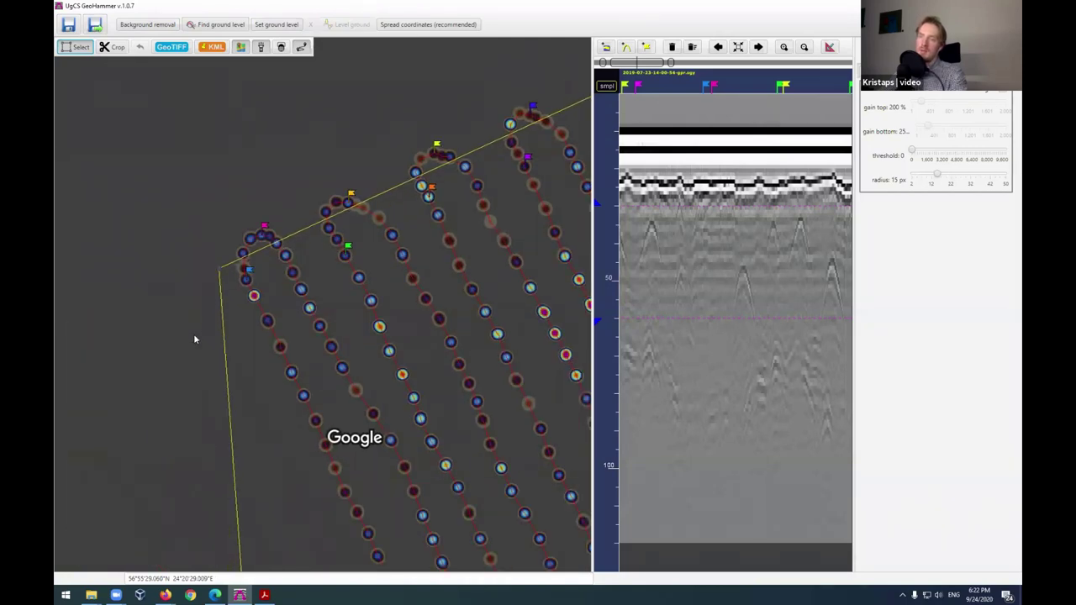
Step: Pull the bottom and right corners in tight so the trailing approach track falls outside
scroll(193, 333, "down", 3)
scroll(174, 427, "up", 5)
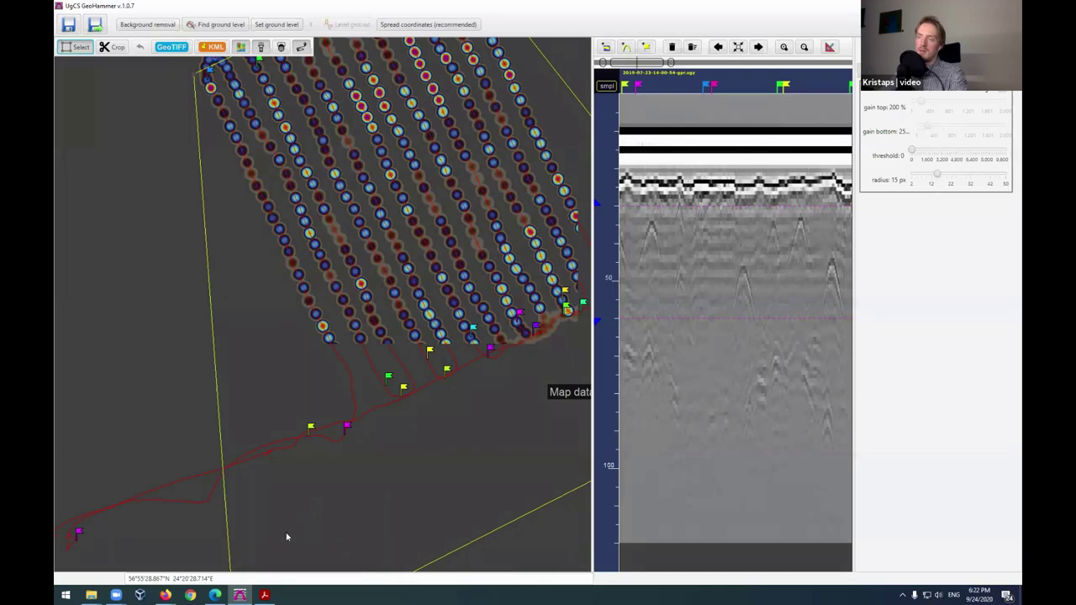
scroll(249, 546, "down", 4)
left_click_drag(249, 546, 299, 417)
left_click_drag(528, 405, 440, 357)
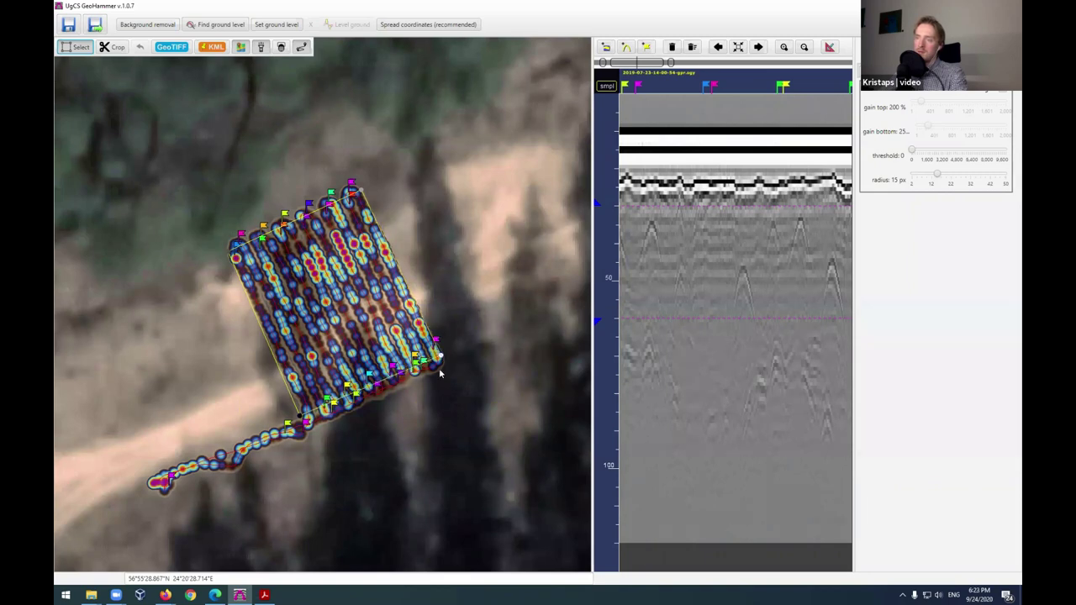
scroll(440, 370, "up", 5)
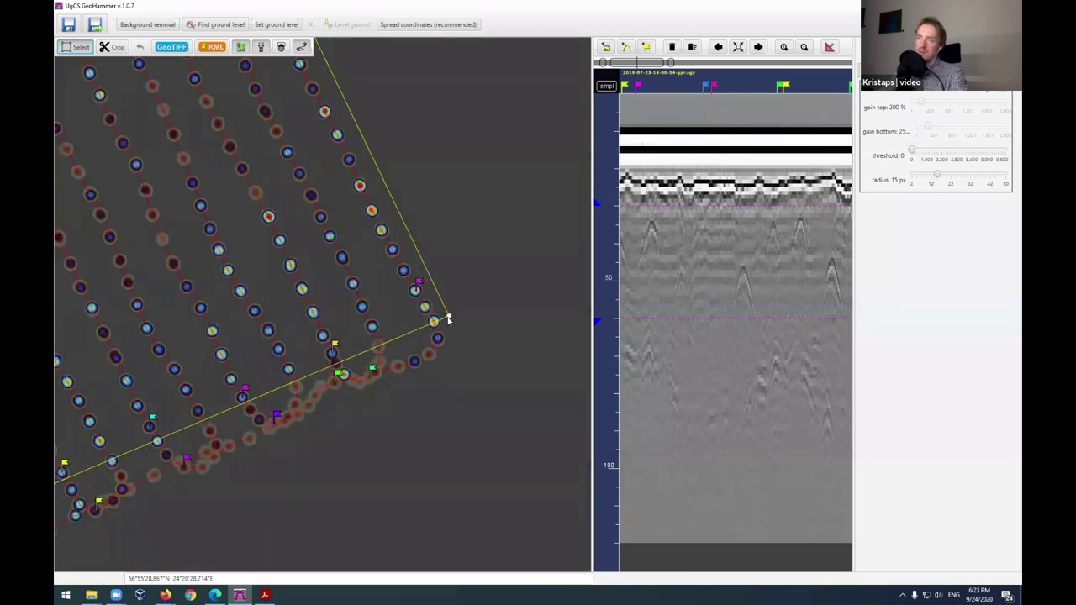
left_click_drag(373, 427, 511, 337)
left_click_drag(340, 452, 502, 361)
left_click_drag(262, 484, 296, 465)
left_click_drag(224, 357, 242, 370)
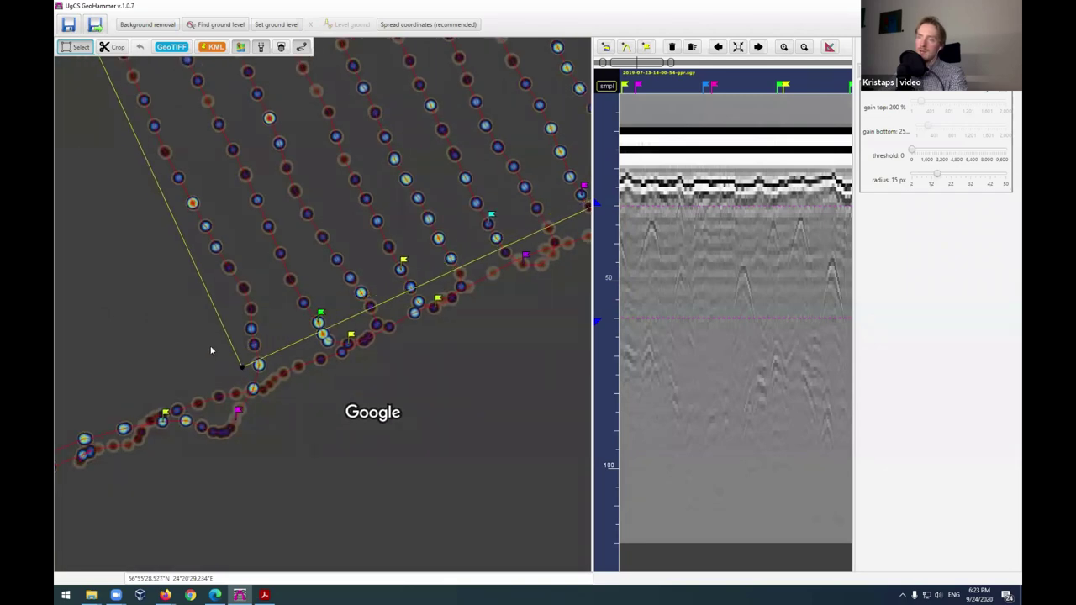
scroll(211, 351, "down", 1)
left_click_drag(113, 185, 276, 456)
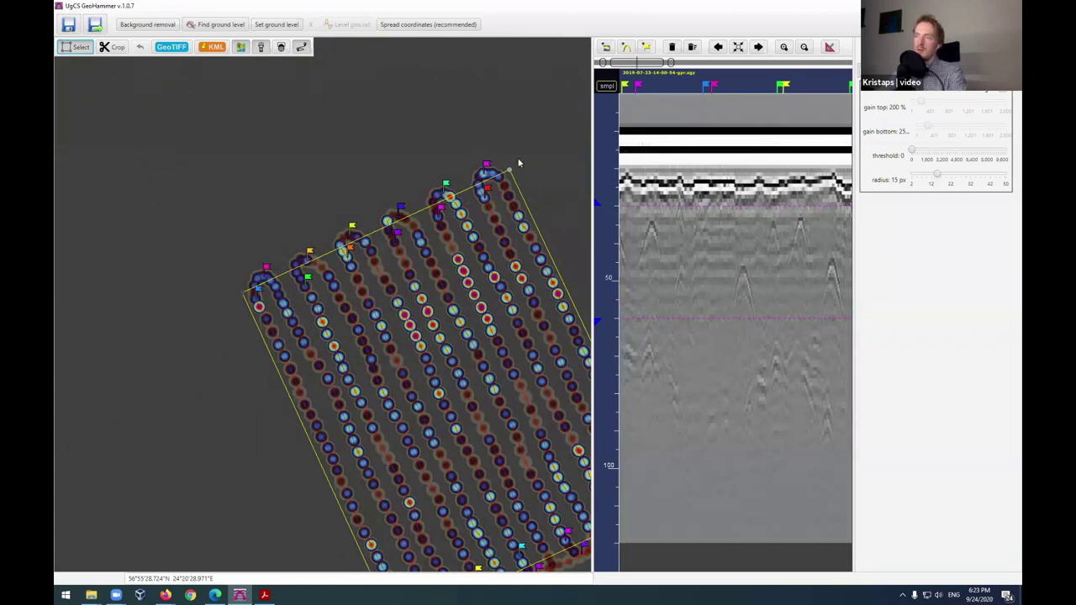
Step: Crop the survey data to the selection rectangle and zoom in to check the trimmed grid
left_click(115, 49)
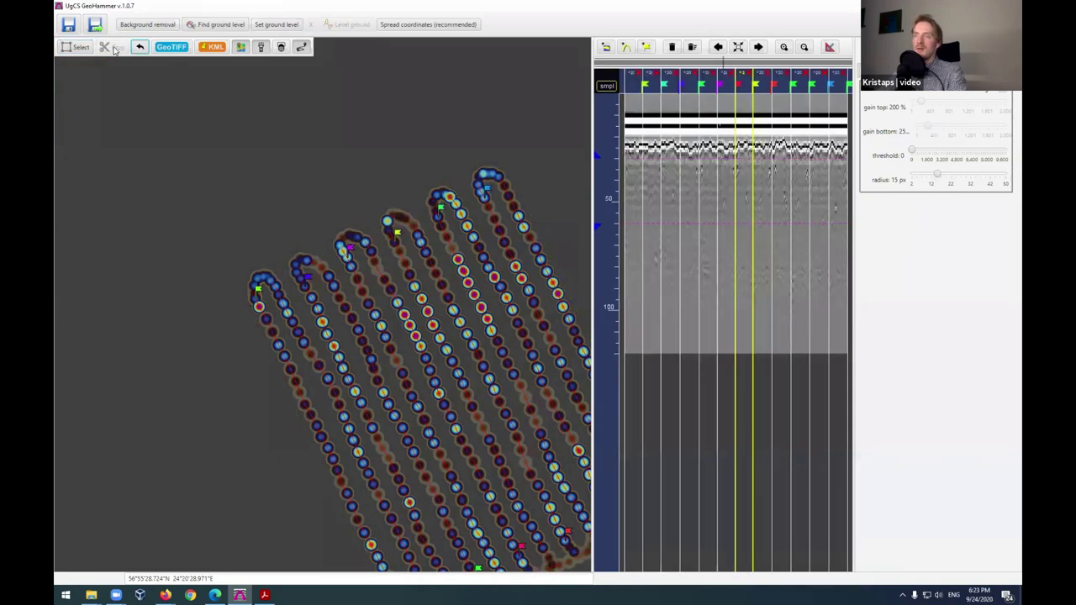
scroll(329, 331, "down", 1)
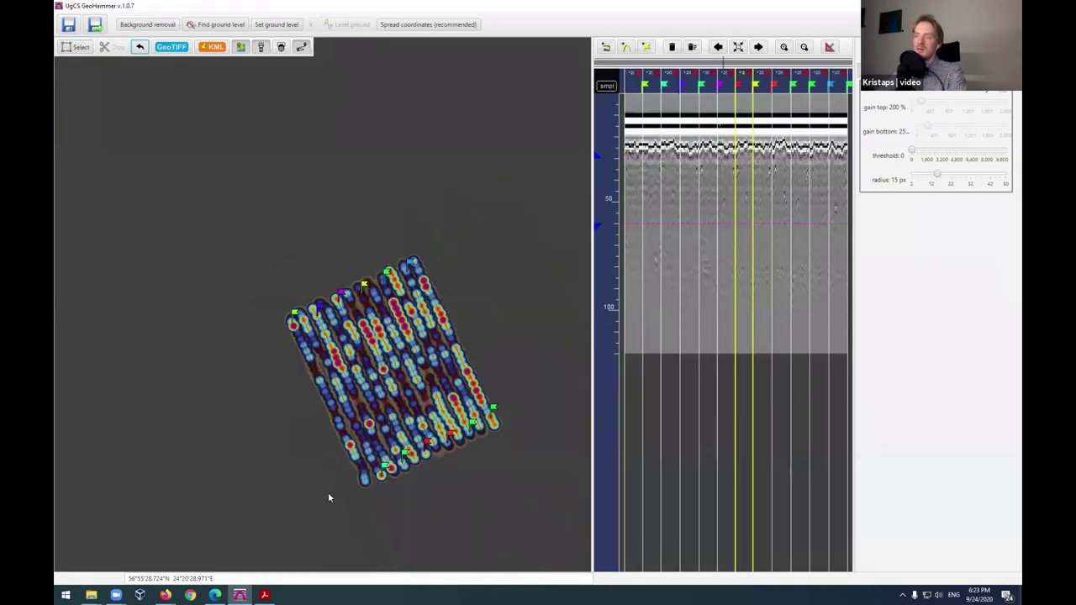
left_click_drag(329, 496, 318, 345)
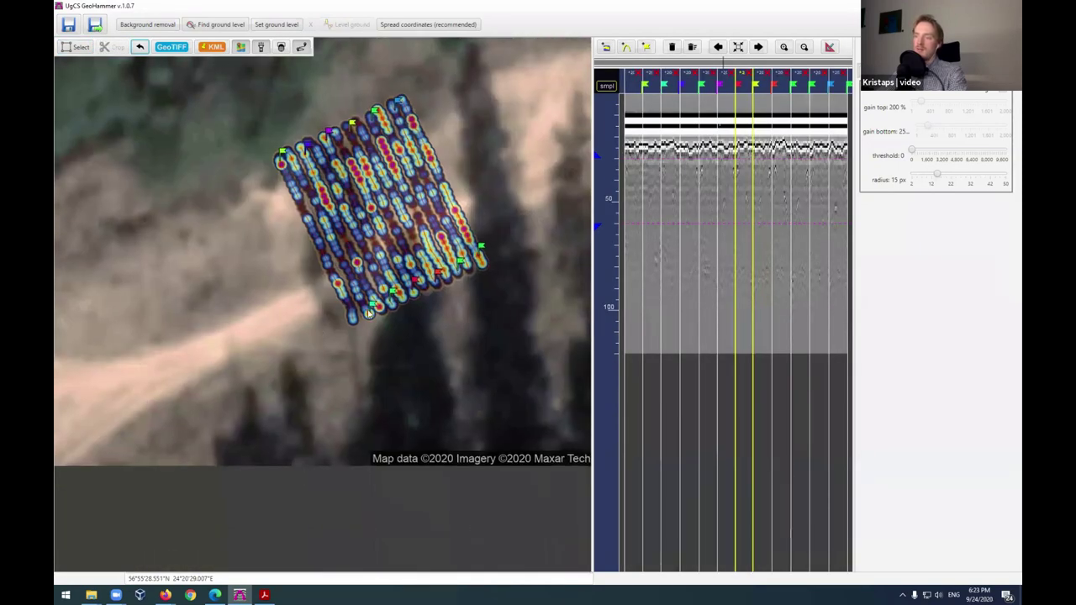
scroll(296, 368, "up", 5)
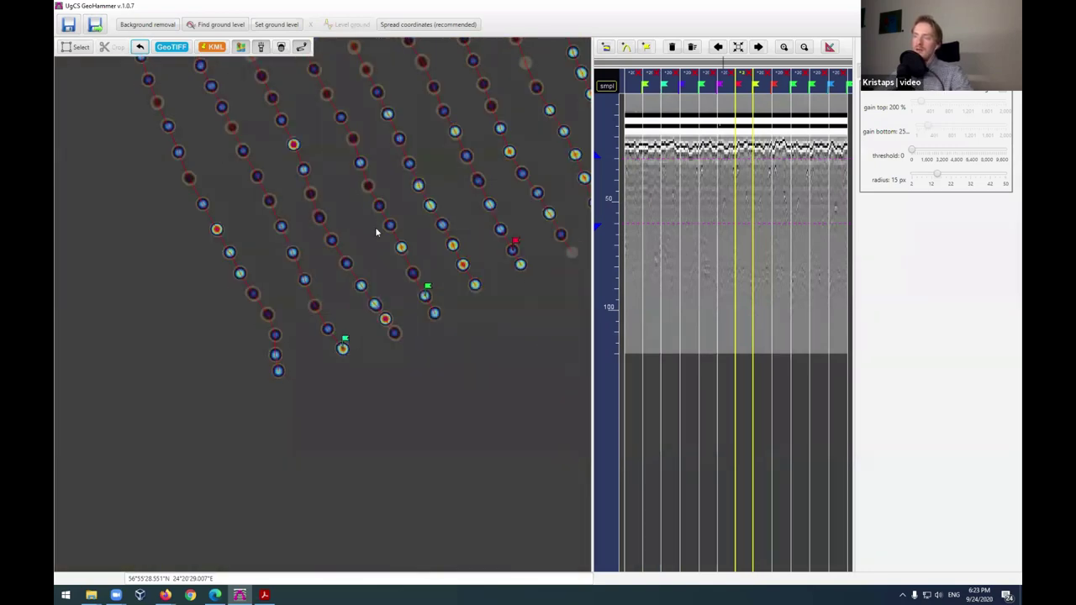
scroll(434, 283, "down", 3)
Step: Centre the cropped grid on the map and drag the splitter left to widen the radargram
left_click_drag(429, 136, 375, 349)
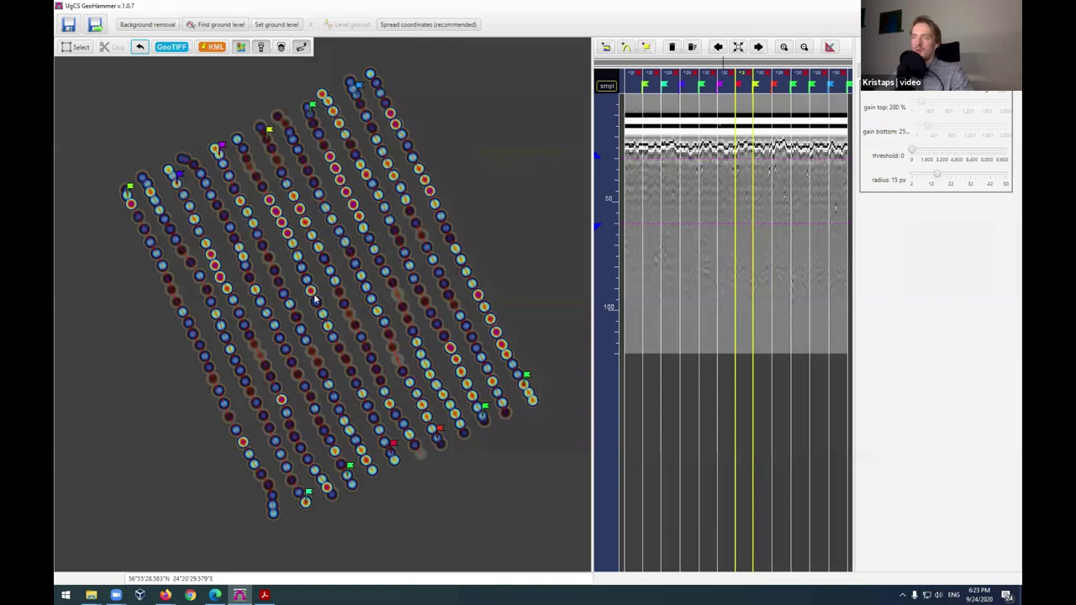
scroll(466, 206, "down", 3)
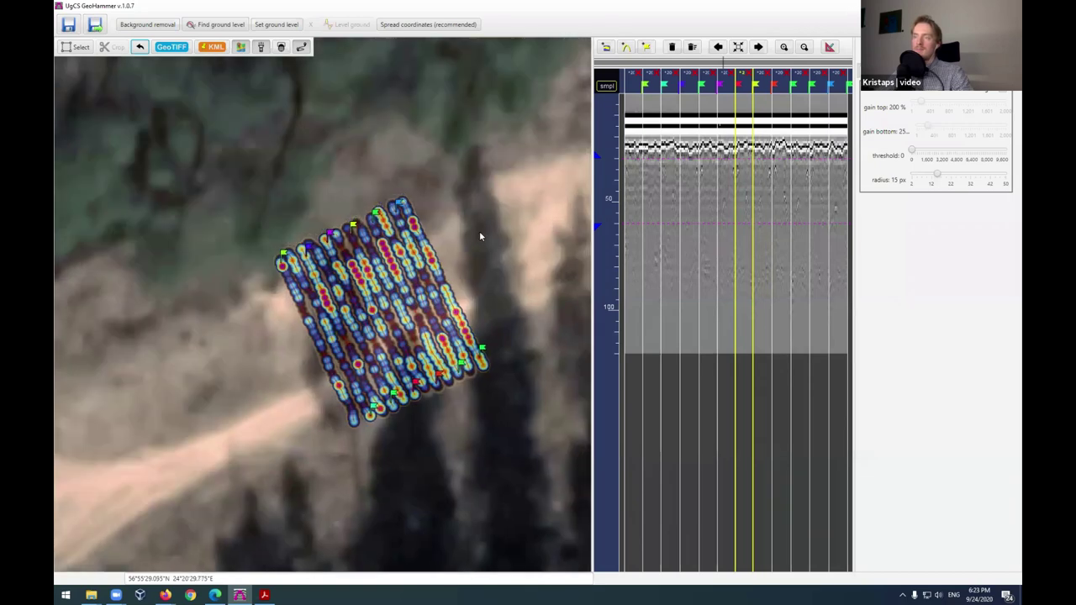
left_click_drag(593, 202, 364, 199)
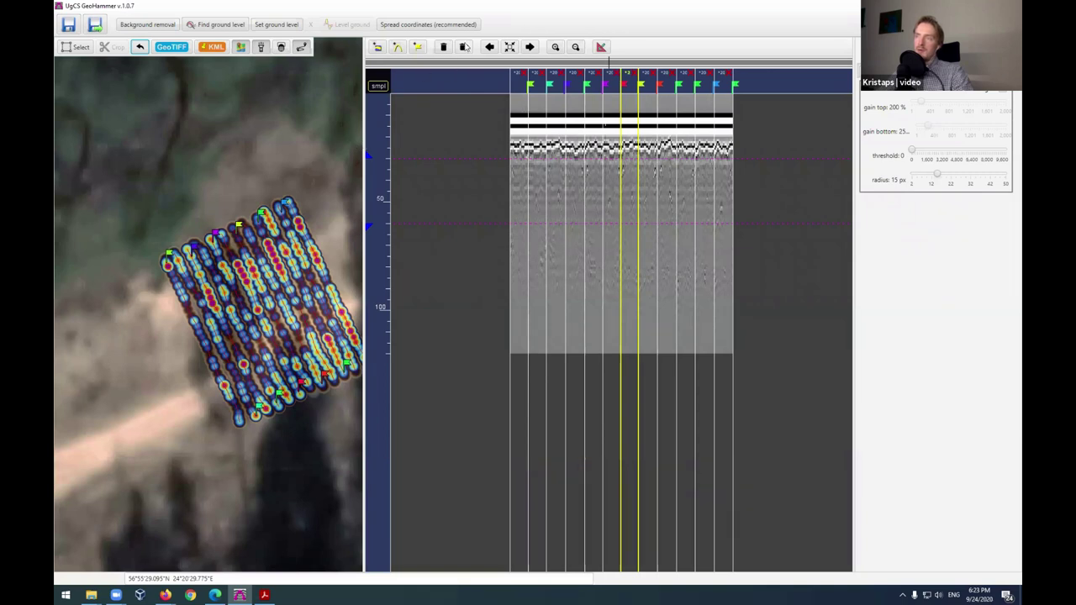
Step: Clear all flag markers from the survey, confirming the removal with OK
left_click(463, 47)
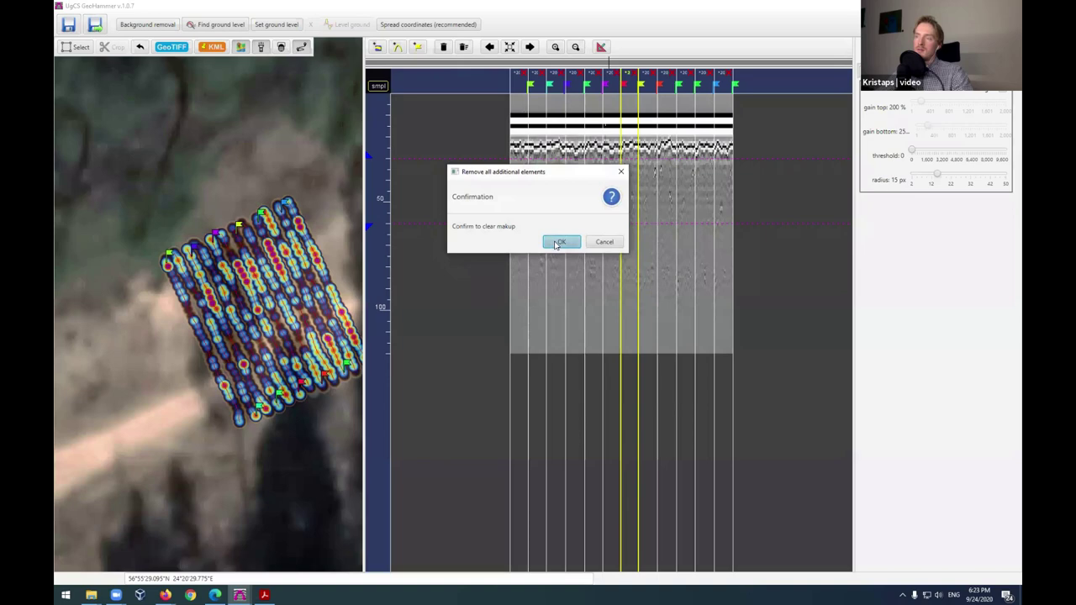
left_click(557, 242)
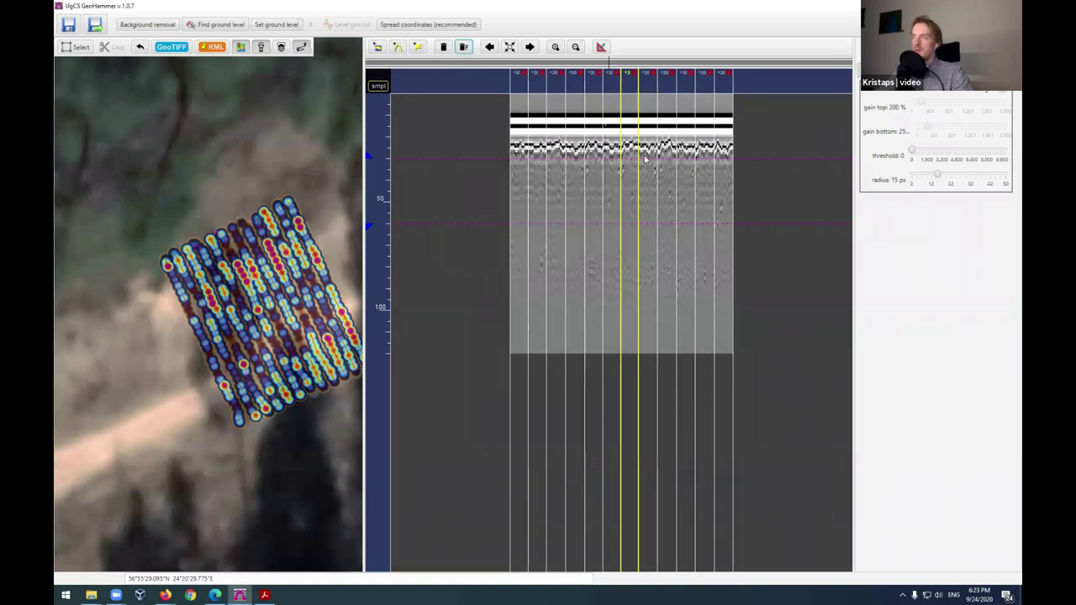
scroll(639, 157, "up", 5)
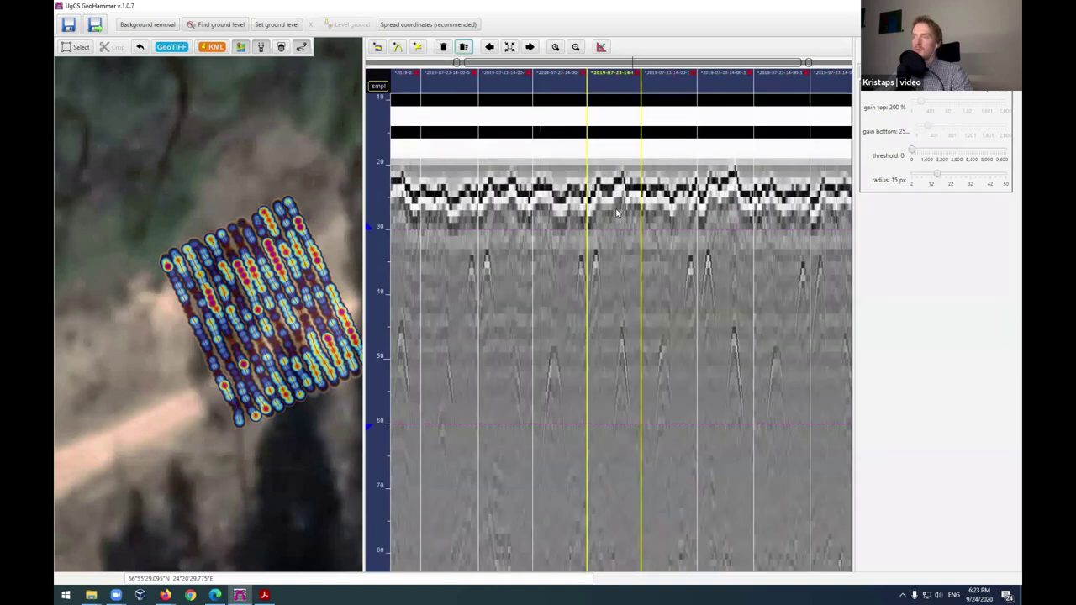
scroll(615, 216, "down", 1)
scroll(606, 273, "up", 4)
scroll(625, 277, "up", 5)
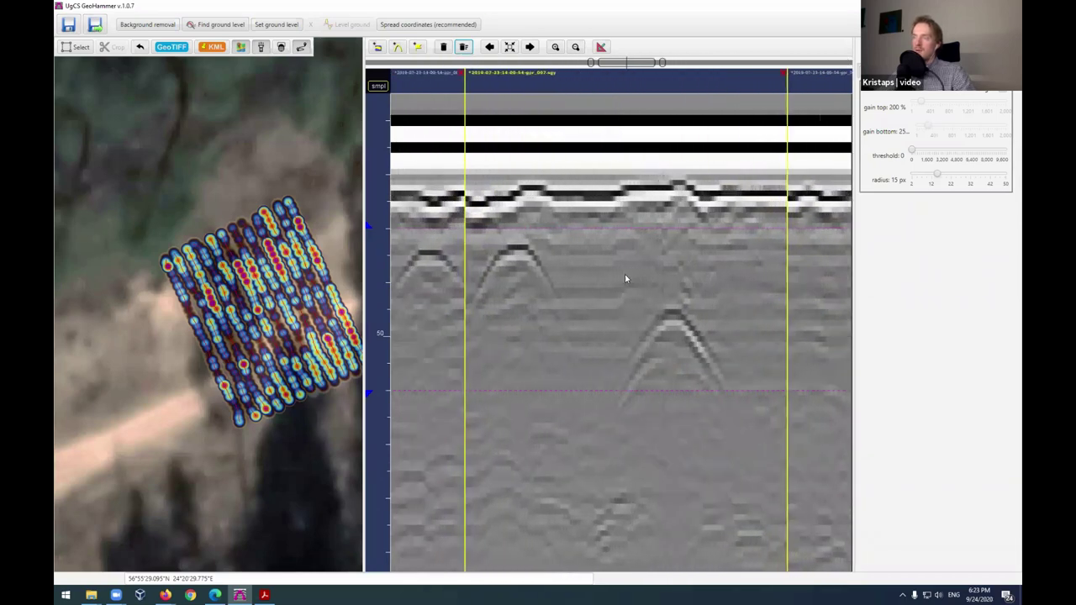
Step: Zoom in and out on the radargram to inspect the pipe hyperbolas below the ground reflection
scroll(625, 277, "down", 6)
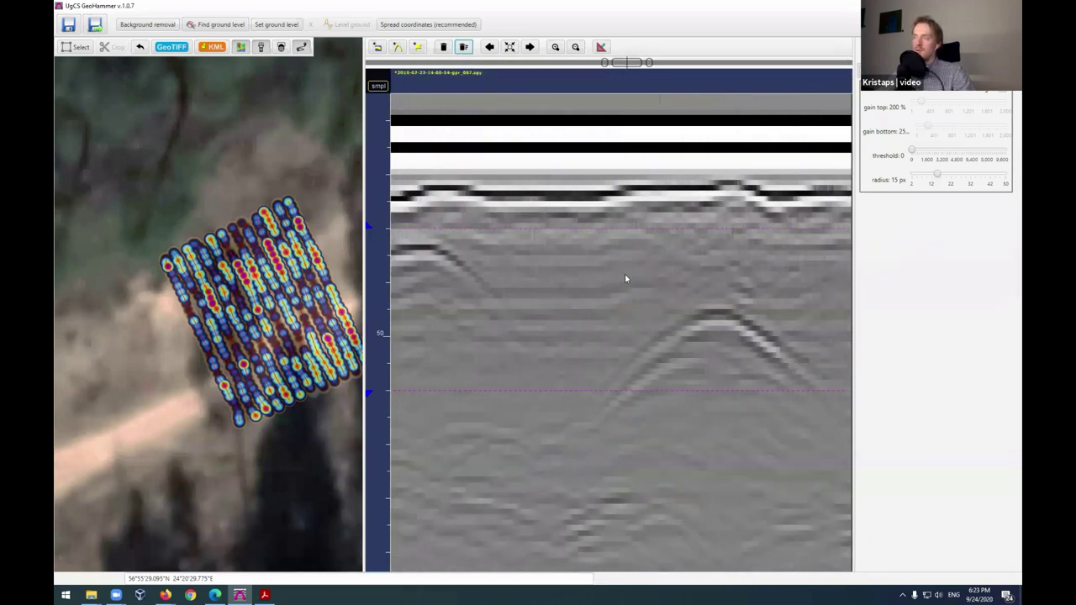
scroll(625, 278, "up", 4)
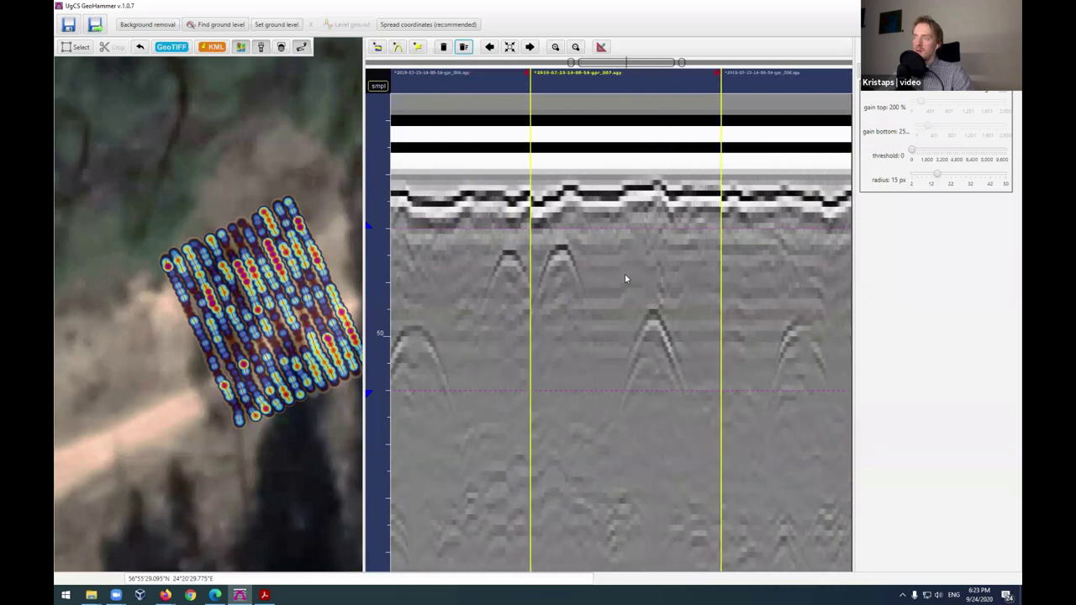
scroll(624, 277, "down", 3)
scroll(625, 278, "up", 2)
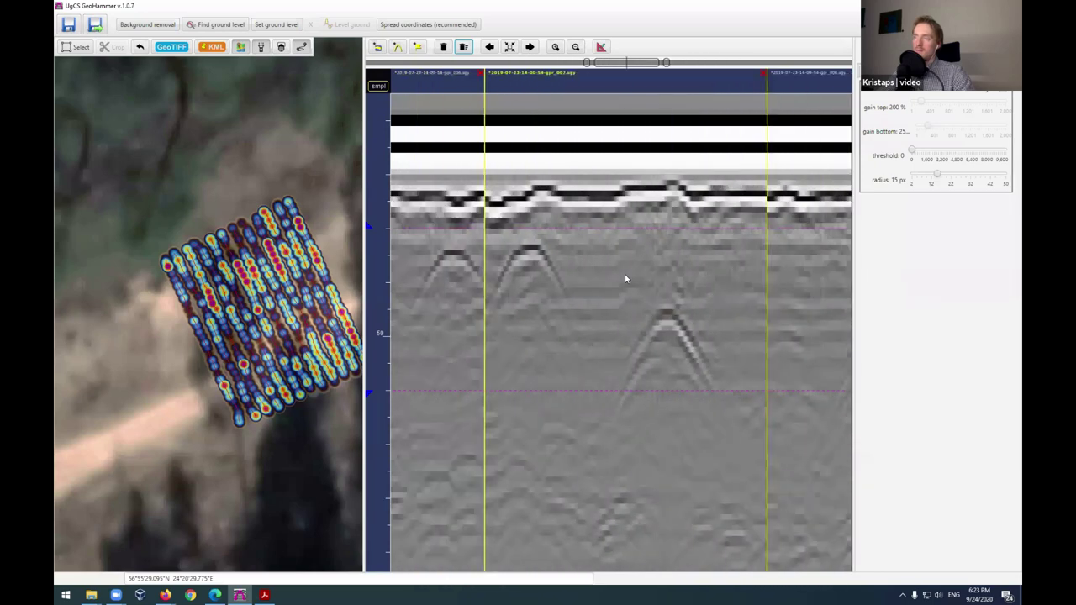
scroll(625, 279, "down", 2)
scroll(624, 279, "up", 2)
scroll(626, 278, "up", 2)
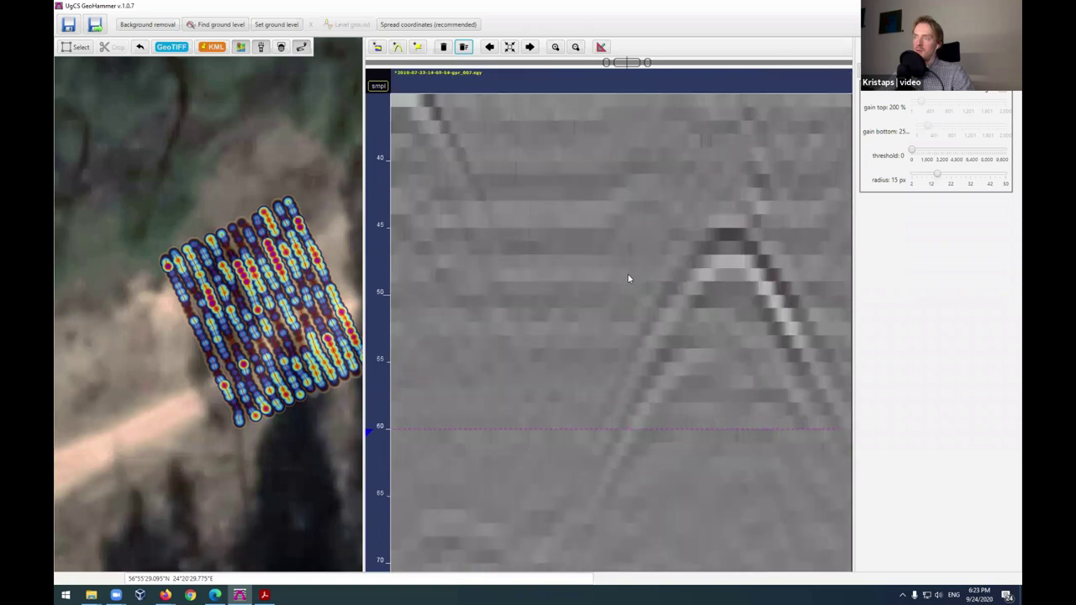
scroll(628, 278, "down", 4)
scroll(628, 278, "up", 1)
scroll(628, 279, "down", 4)
scroll(628, 278, "up", 1)
scroll(628, 278, "up", 2)
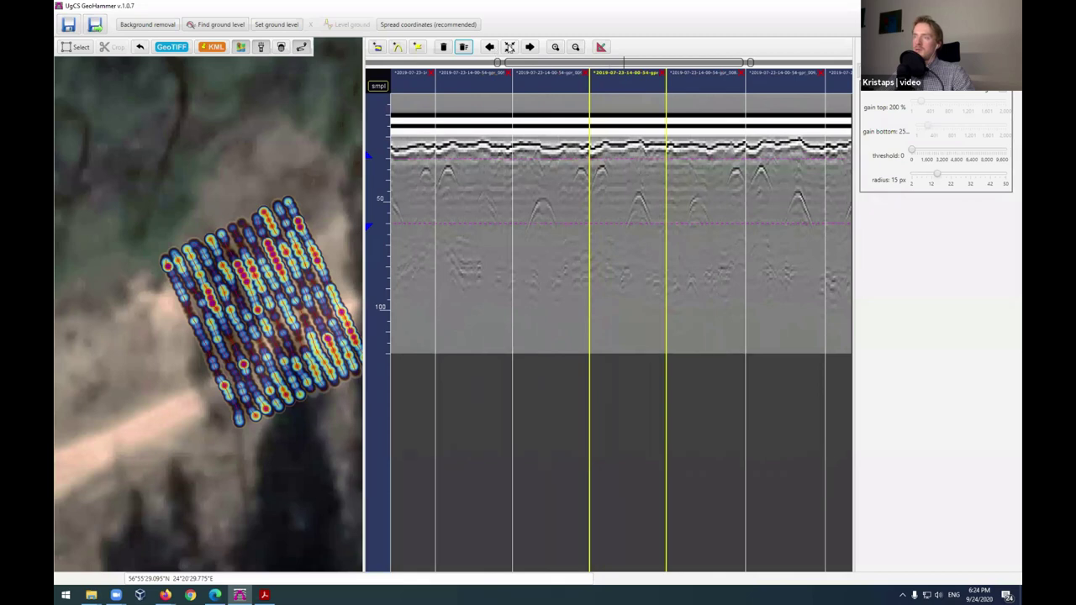
Step: Step the radargram back and forth through the survey's SGY files, zooming on each
left_click(490, 47)
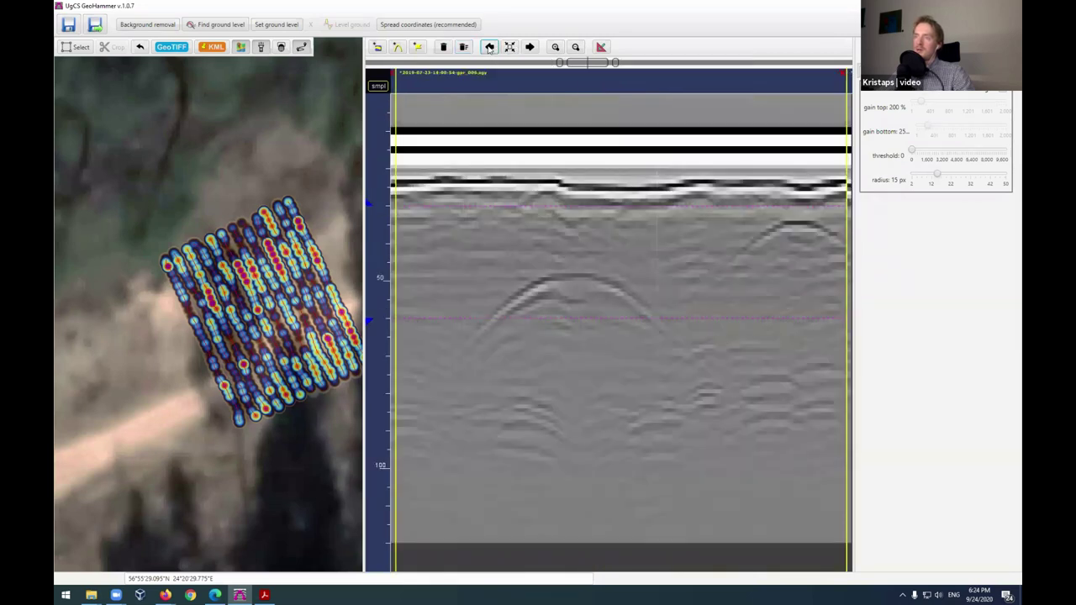
left_click(489, 47)
left_click(490, 47)
left_click(489, 47)
left_click(489, 47)
scroll(594, 174, "down", 3)
scroll(593, 173, "down", 3)
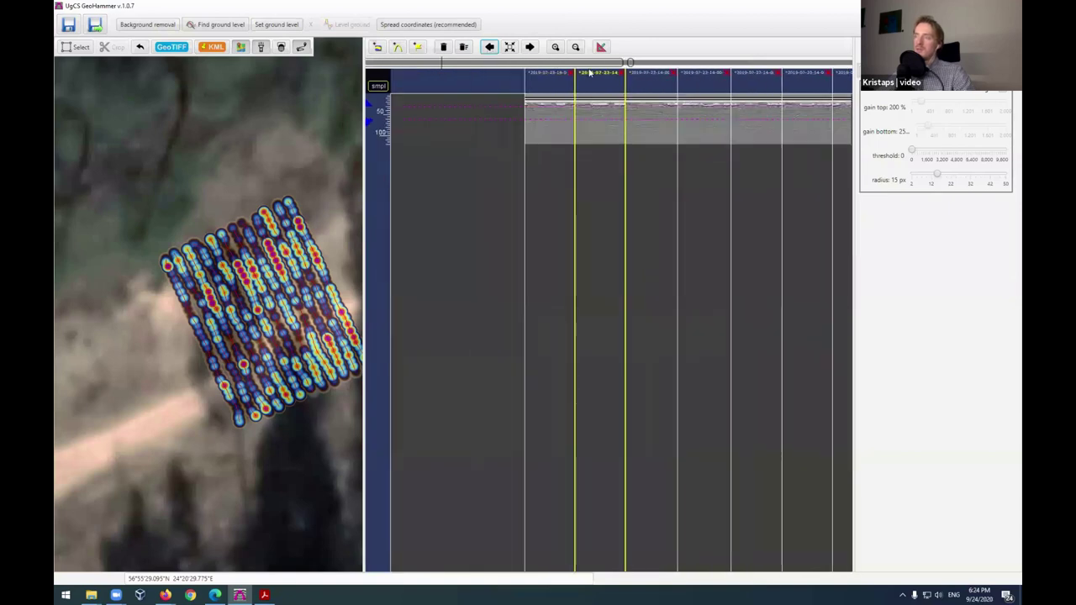
left_click(530, 47)
scroll(609, 185, "down", 4)
scroll(587, 137, "down", 3)
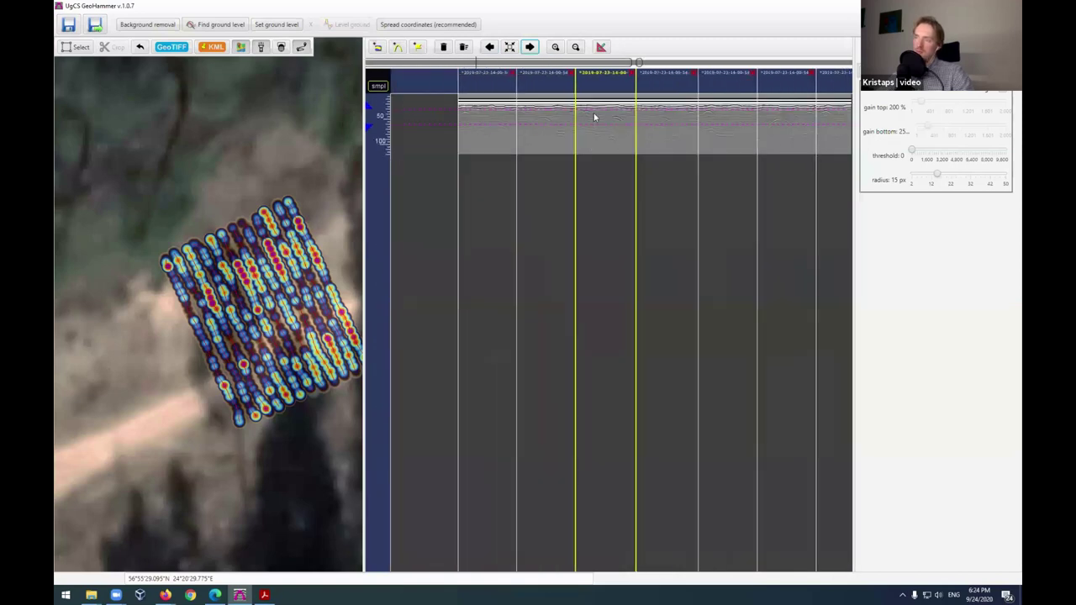
scroll(596, 123, "up", 2)
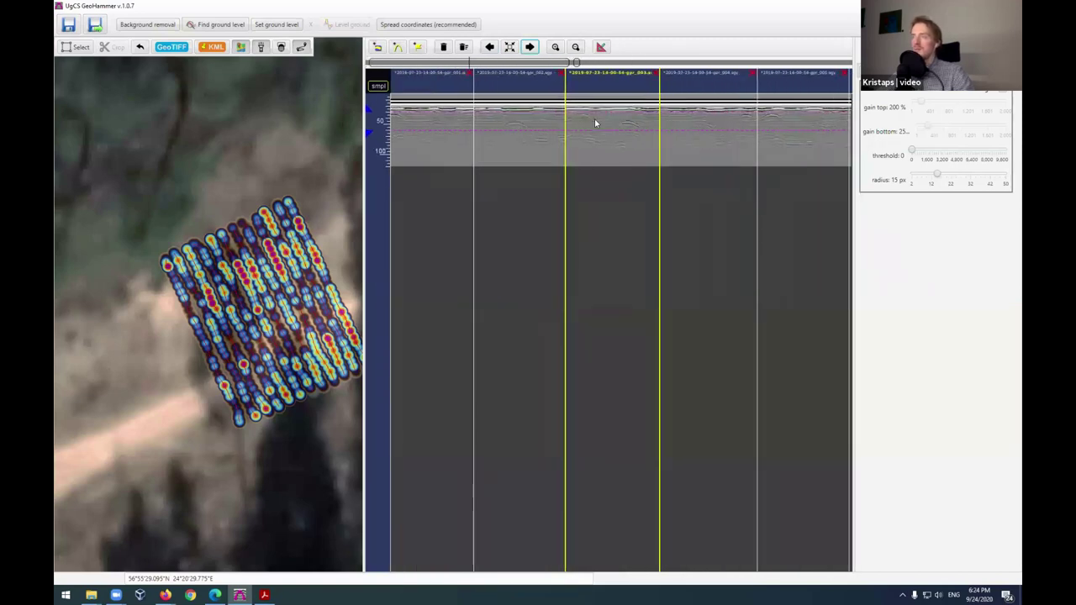
scroll(596, 123, "down", 2)
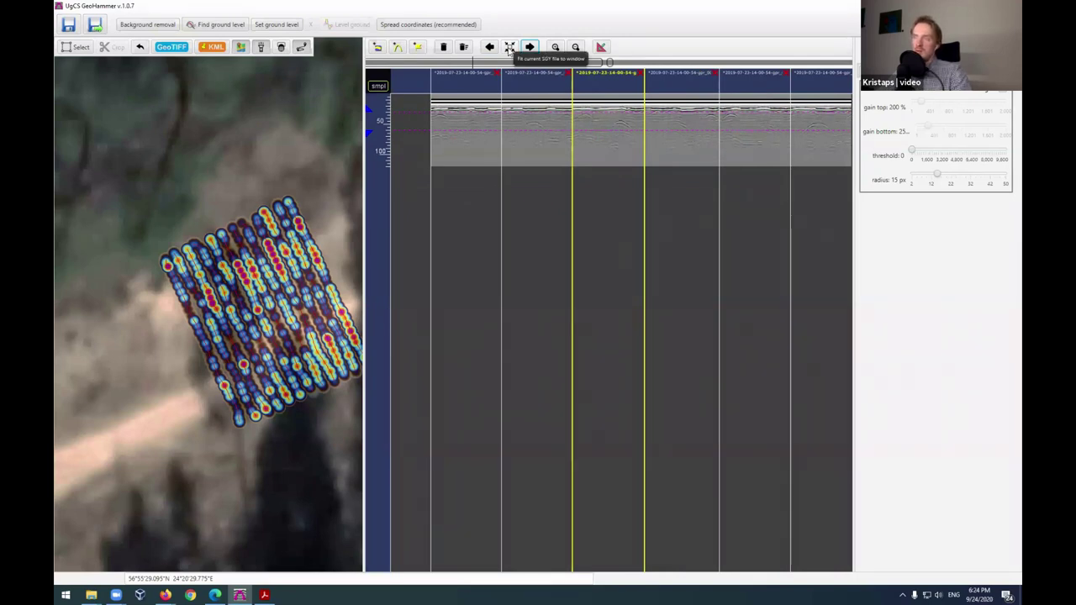
Step: Fit the current SGY file to the window, step back to the first file, and zoom into its hyperbolas
left_click(511, 48)
left_click(490, 47)
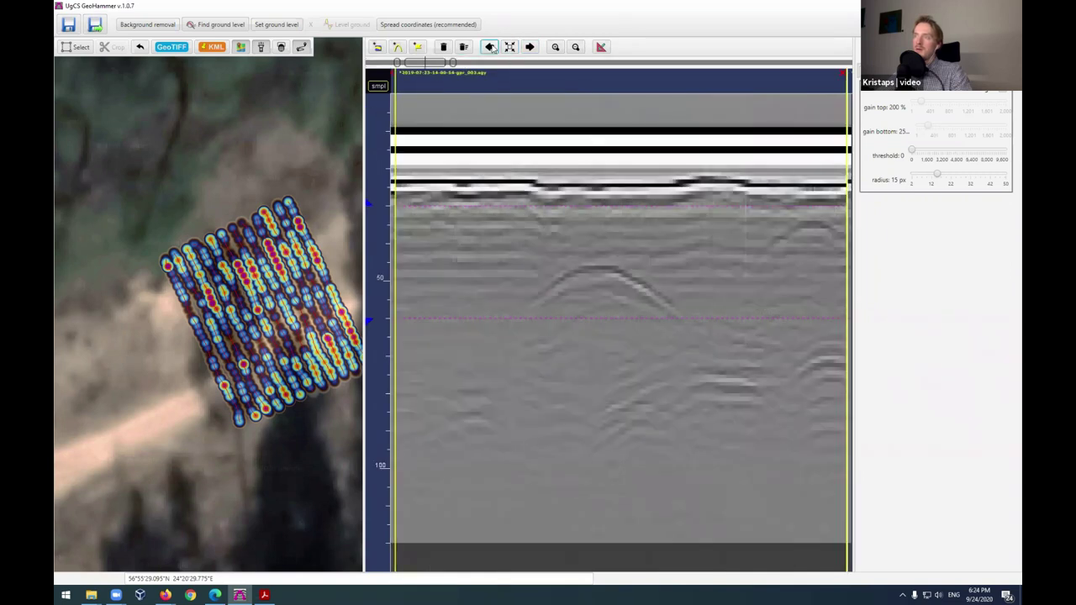
left_click(491, 47)
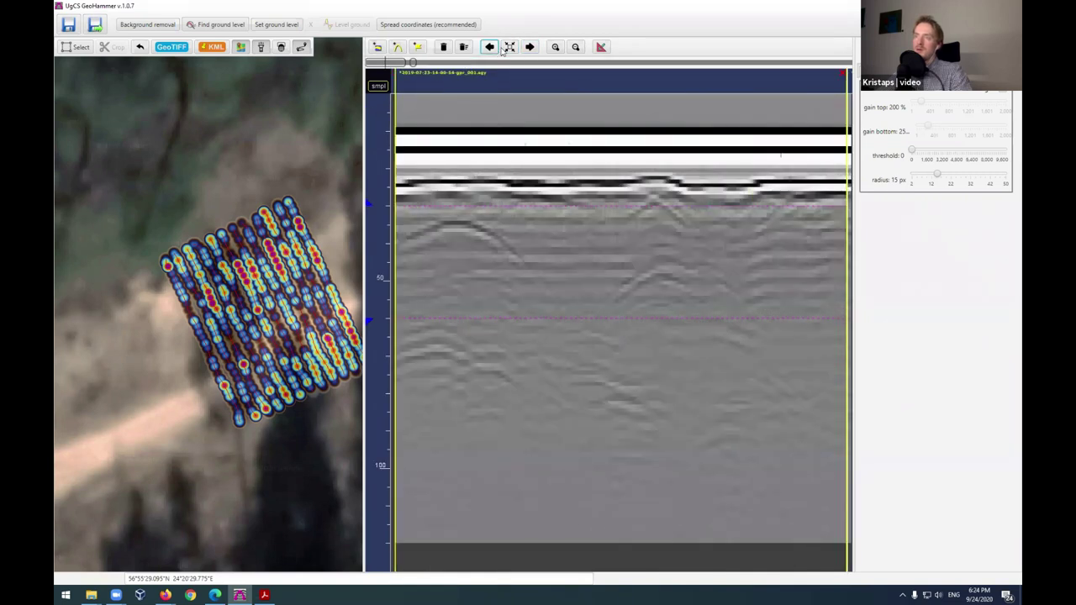
left_click(490, 48)
left_click(489, 48)
scroll(556, 234, "down", 7)
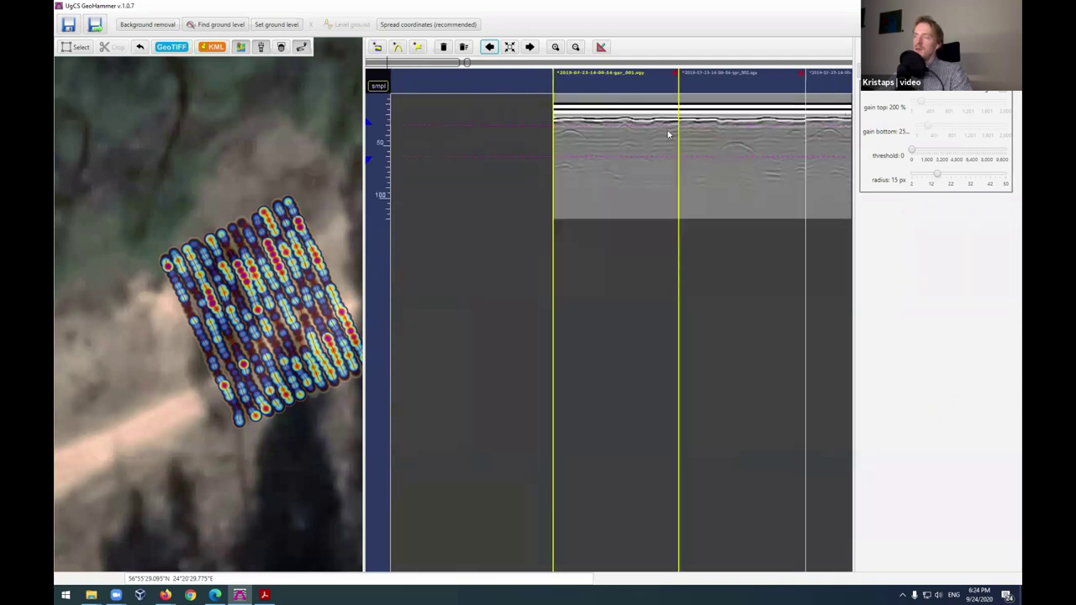
scroll(622, 118, "up", 3)
mouse_move(420, 64)
left_mouse_down()
mouse_move(500, 79)
mouse_move(778, 81)
mouse_move(398, 83)
mouse_move(424, 82)
left_mouse_up()
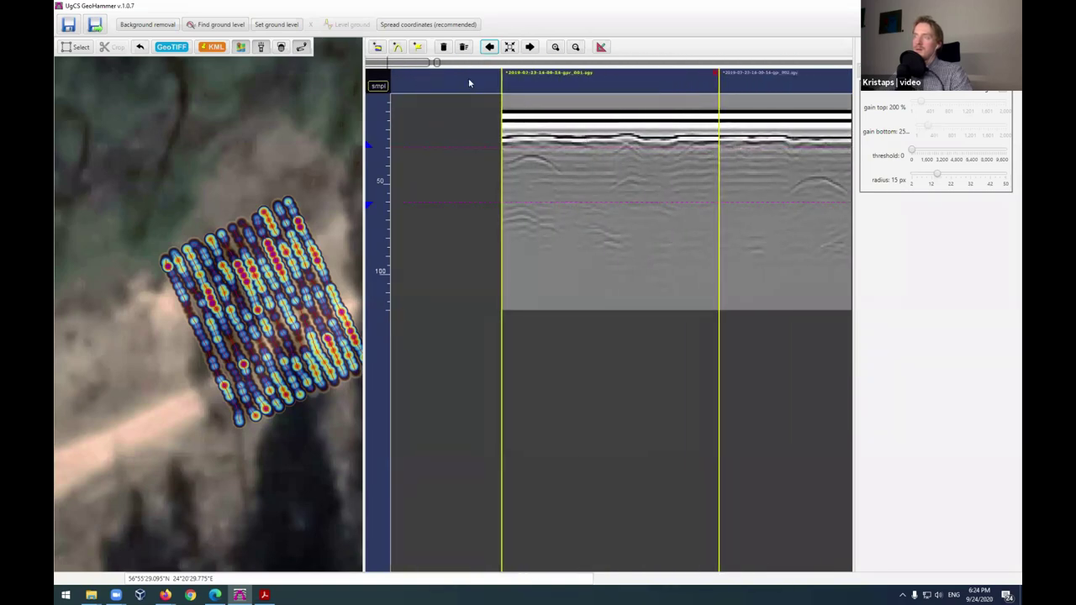
scroll(579, 148, "up", 2)
scroll(580, 146, "up", 1)
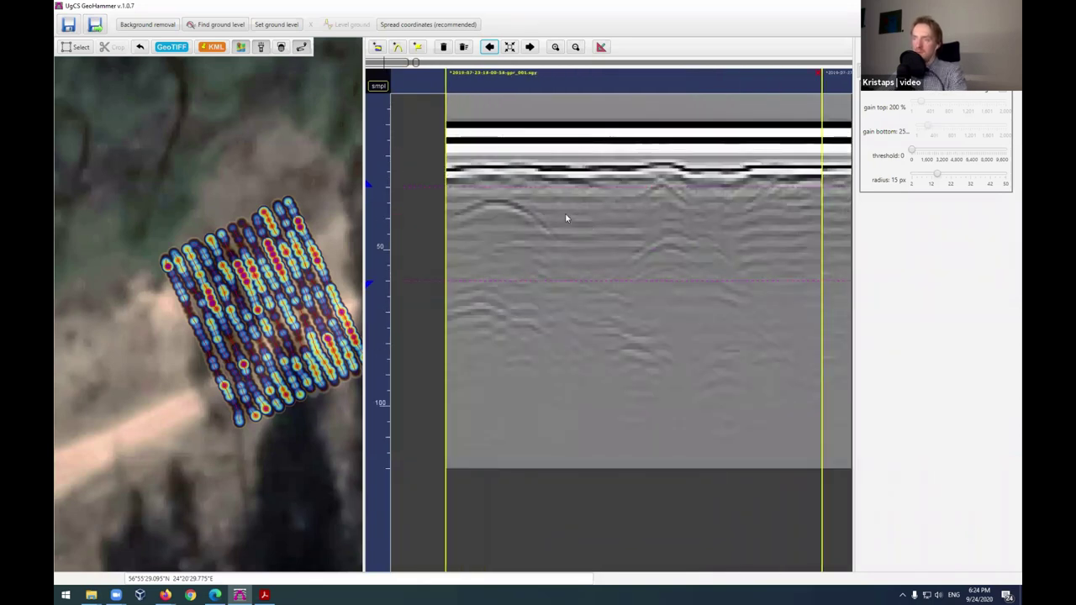
Step: Apply background removal to the radargrams and zoom in to inspect the filtered result
left_click(148, 25)
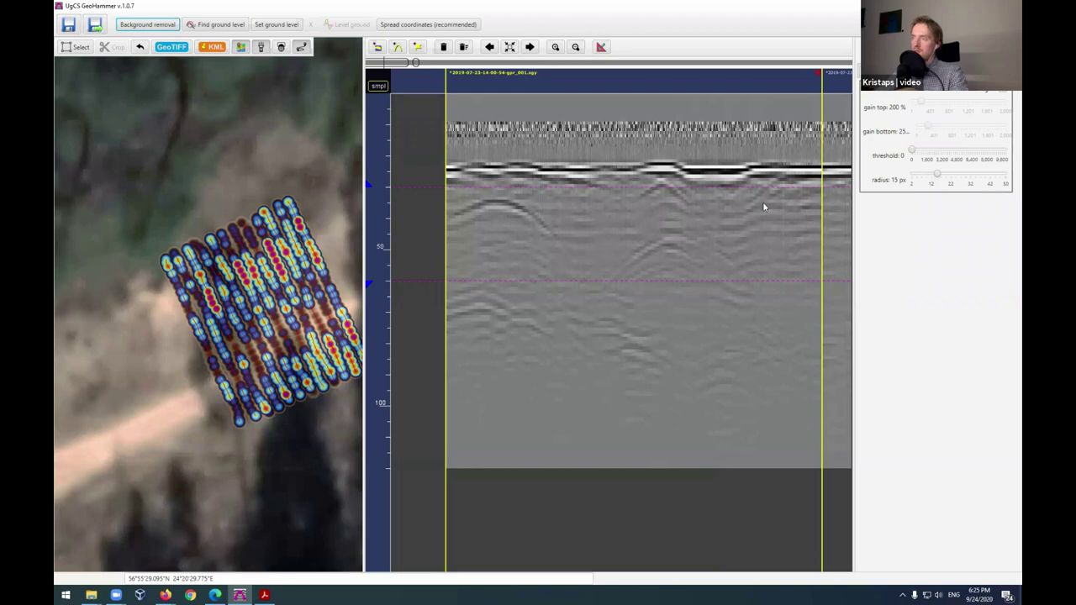
scroll(760, 202, "down", 2)
scroll(711, 192, "up", 1)
scroll(732, 210, "down", 2)
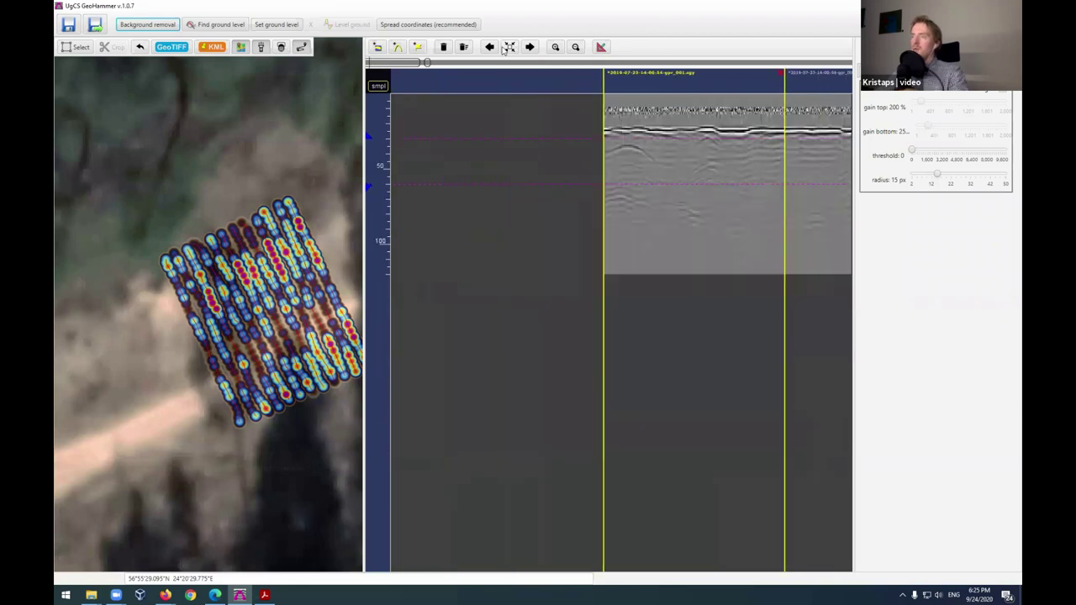
left_click(529, 47)
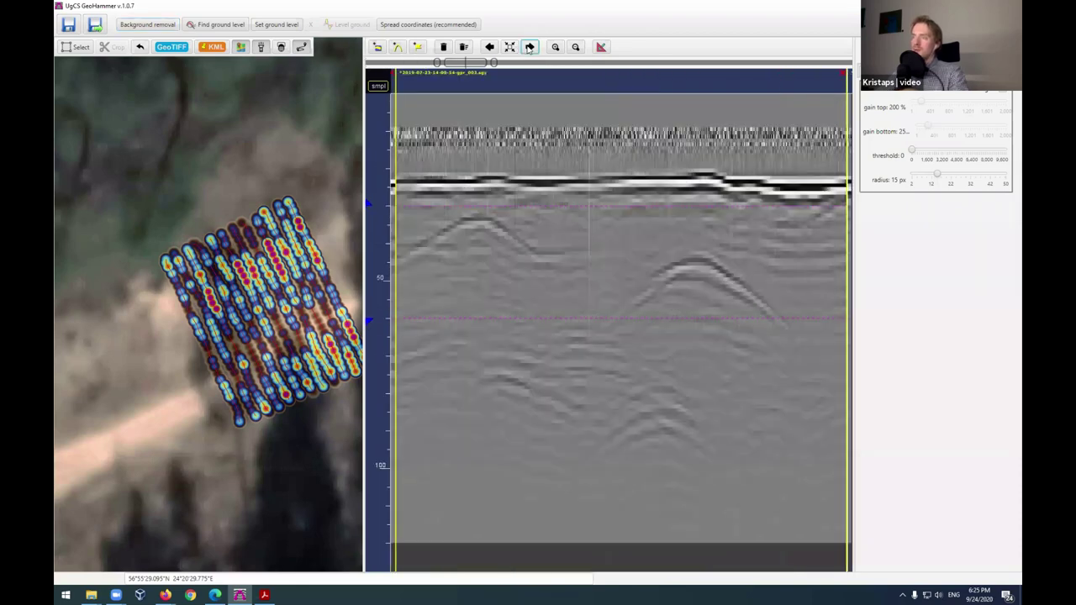
scroll(630, 257, "down", 2)
scroll(631, 211, "down", 1)
scroll(643, 206, "up", 1)
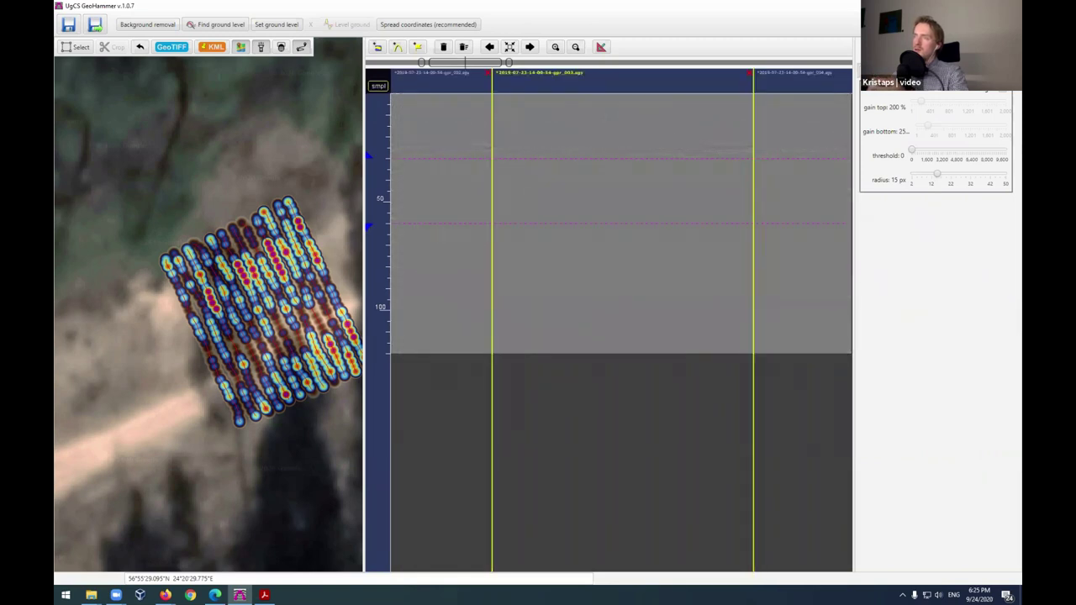
scroll(622, 191, "up", 3)
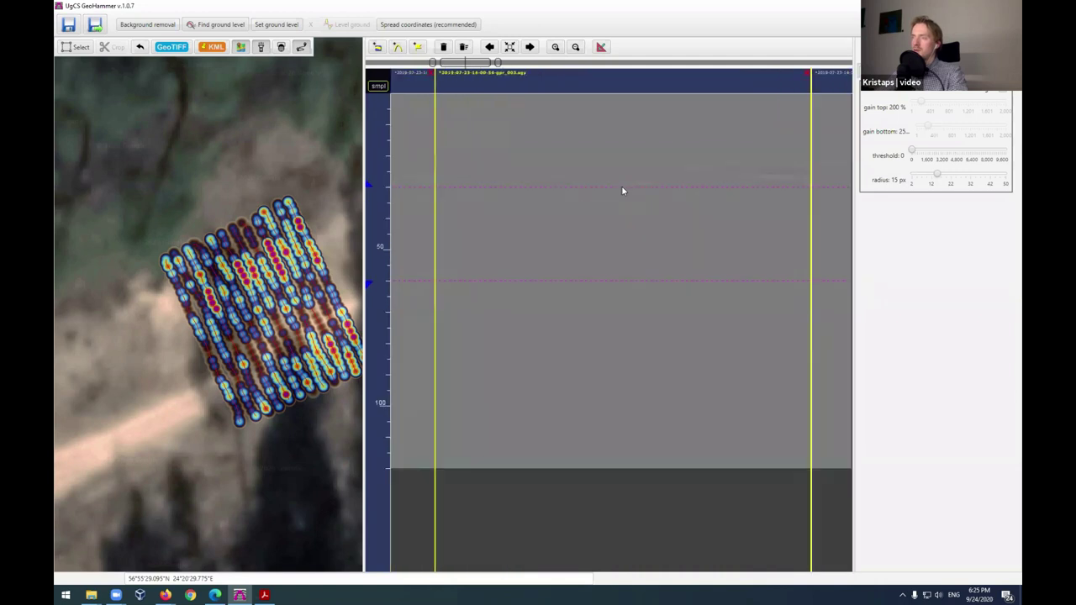
scroll(622, 191, "down", 1)
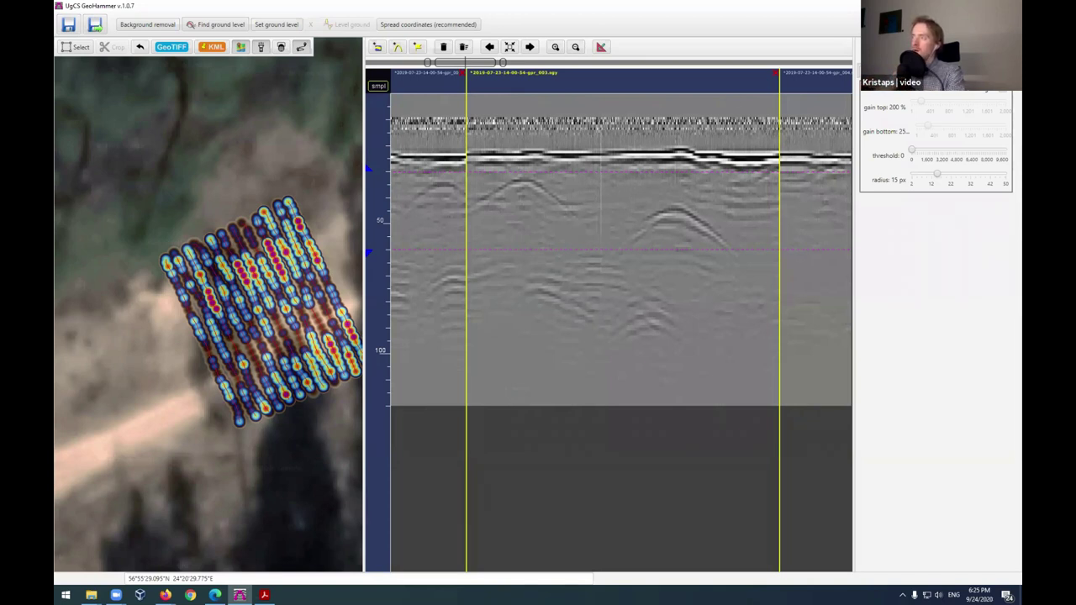
left_click(490, 48)
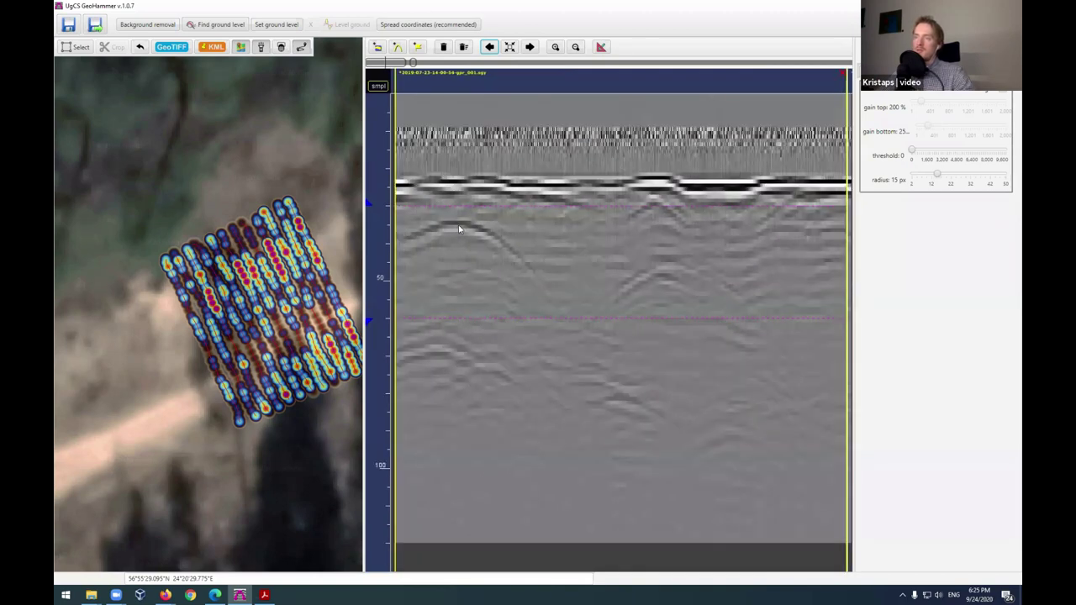
Step: Flag the first hyperbola apex in file 001, fine-tune the flag onto it, and fit the file
left_click(459, 227)
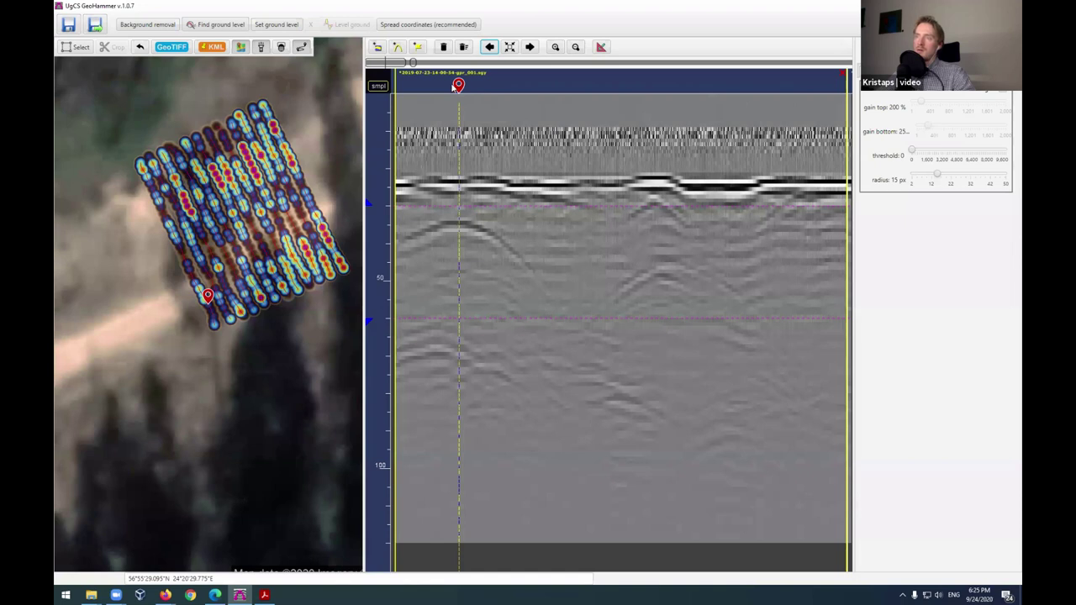
left_click_drag(459, 88, 462, 91)
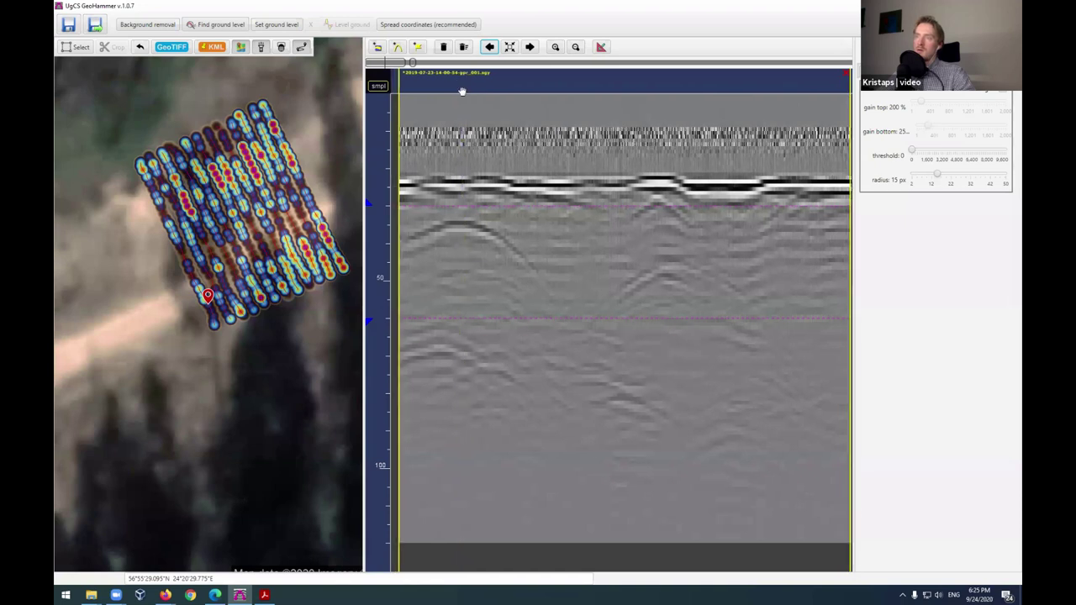
left_click(460, 227)
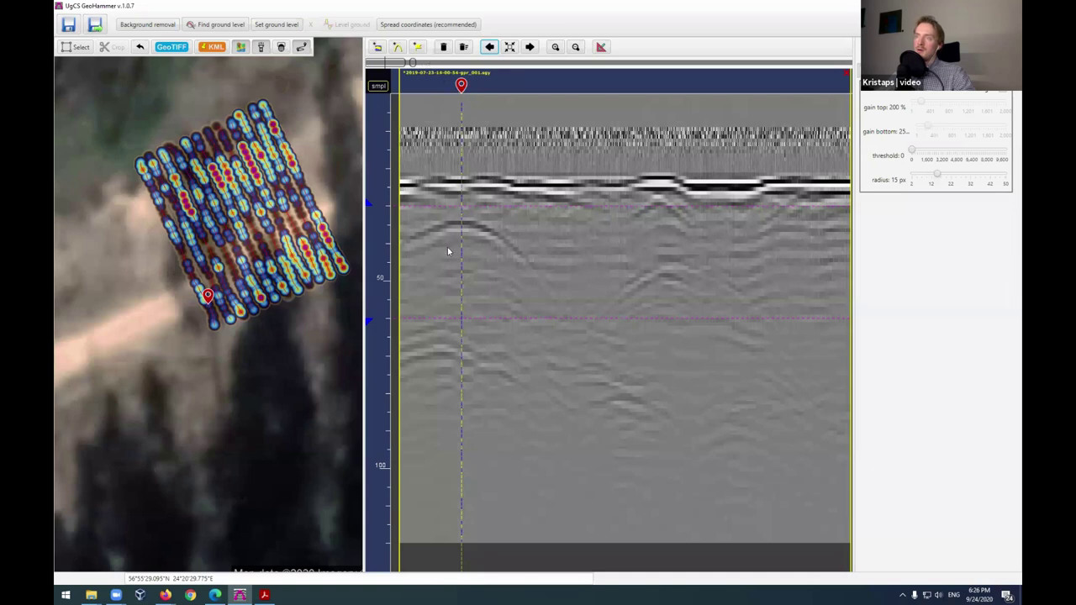
left_click(418, 47)
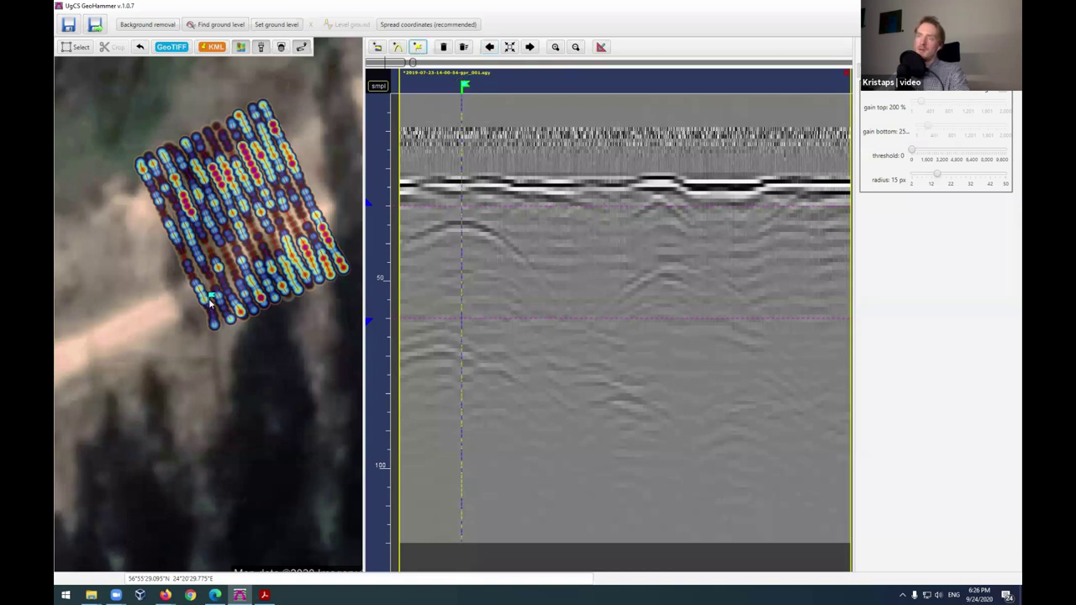
mouse_move(465, 88)
left_mouse_down()
mouse_move(505, 87)
mouse_move(458, 92)
left_mouse_up()
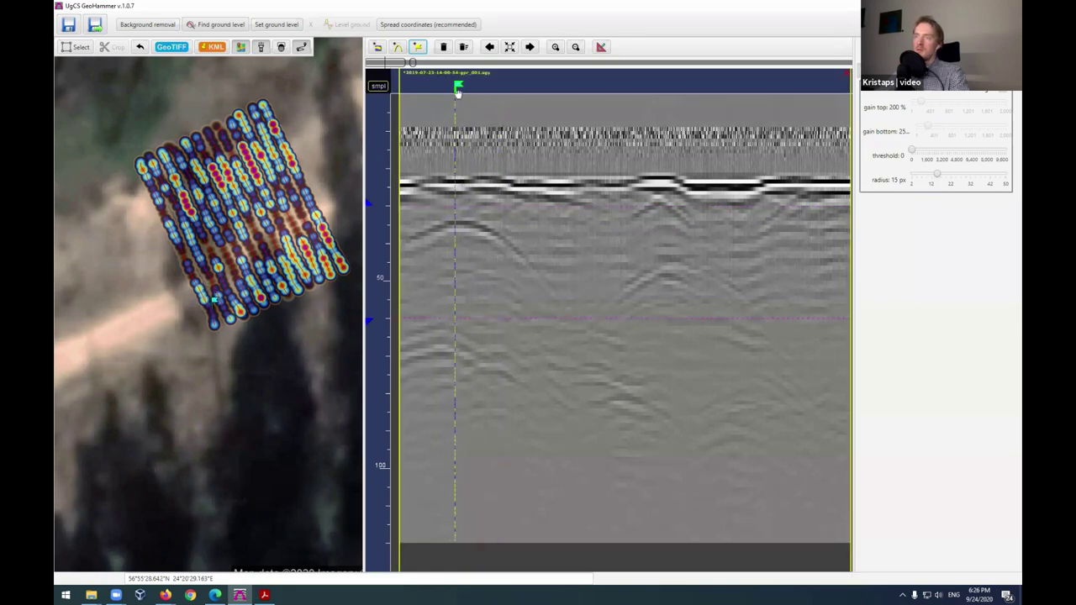
scroll(454, 192, "down", 1)
scroll(454, 193, "up", 3)
scroll(456, 198, "down", 3)
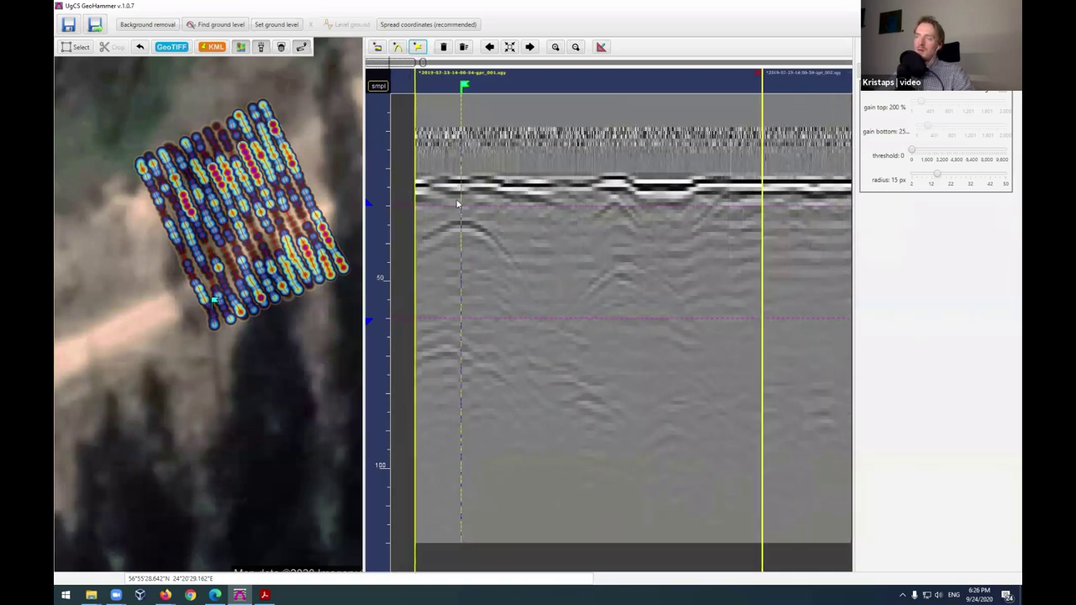
scroll(457, 205, "up", 2)
left_click_drag(464, 87, 467, 90)
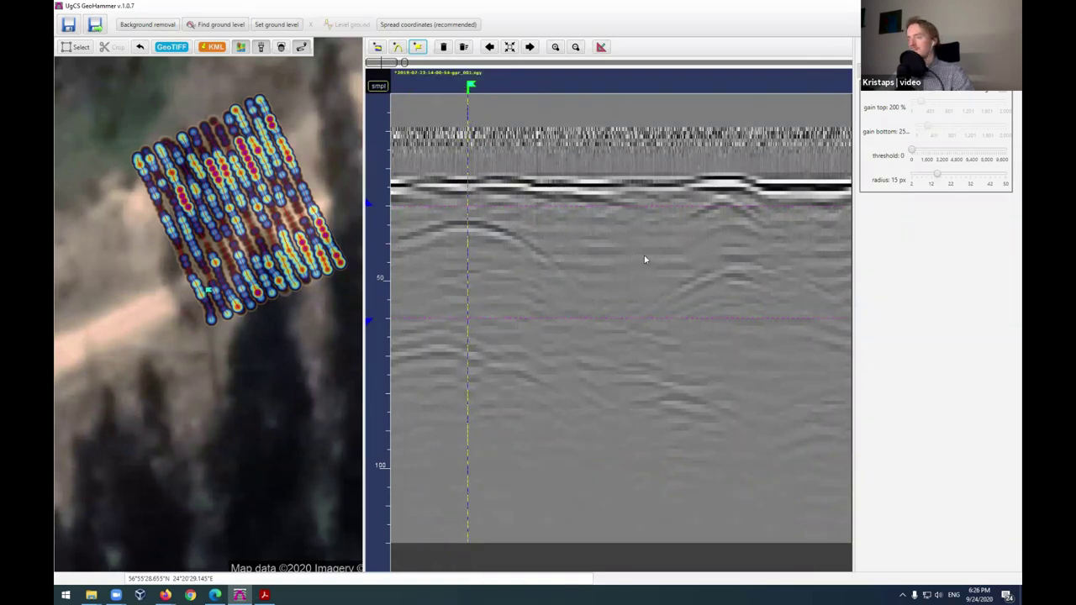
scroll(644, 255, "down", 3)
scroll(644, 252, "up", 1)
left_click(510, 47)
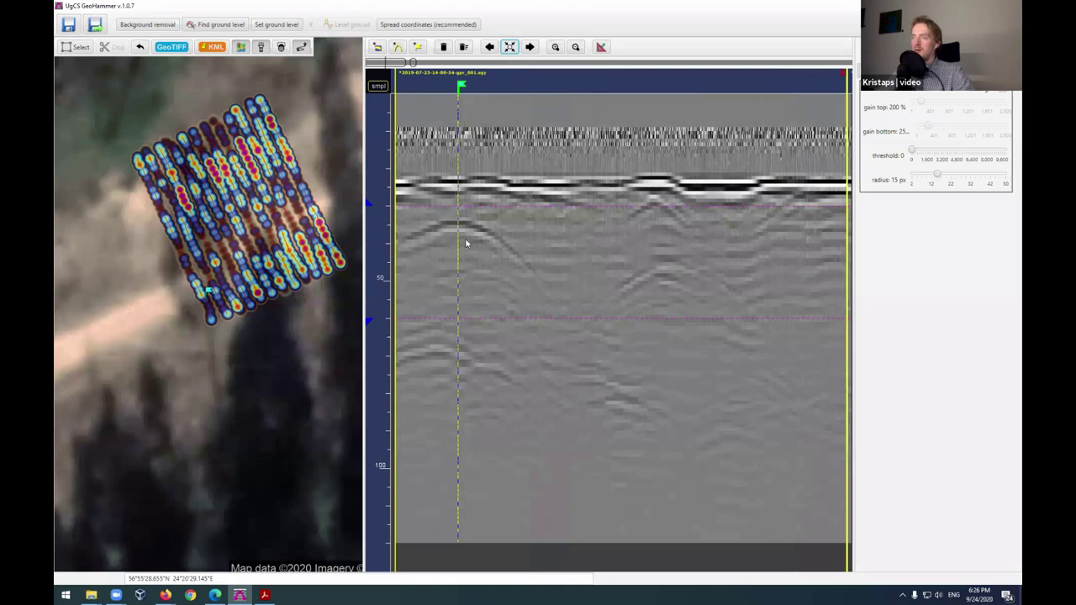
Step: Flag file 001's second hyperbola, then both hyperbolas in the next file
left_click(663, 276)
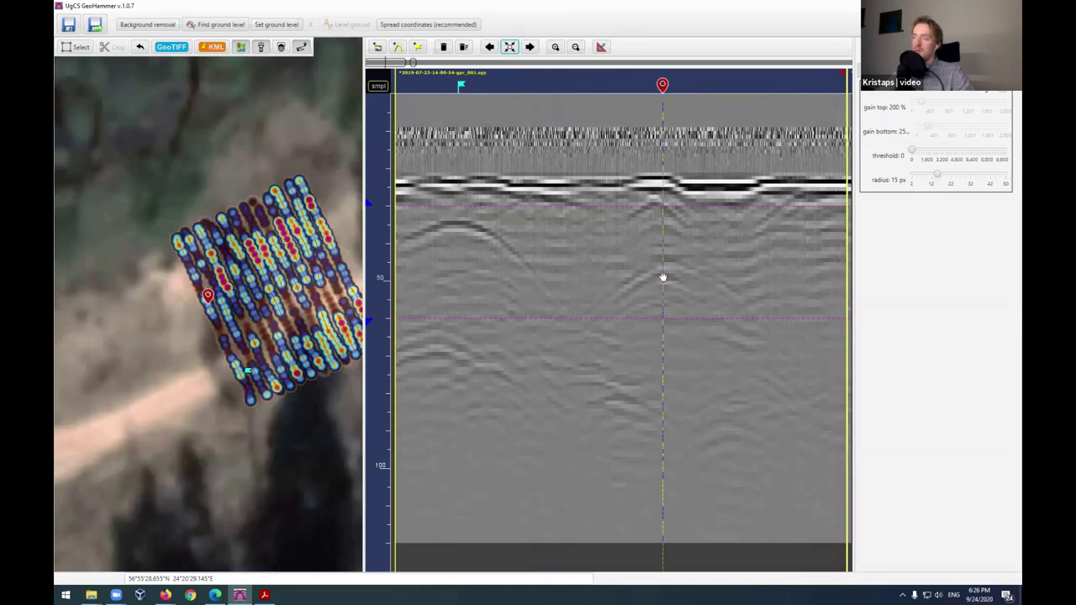
left_click(419, 48)
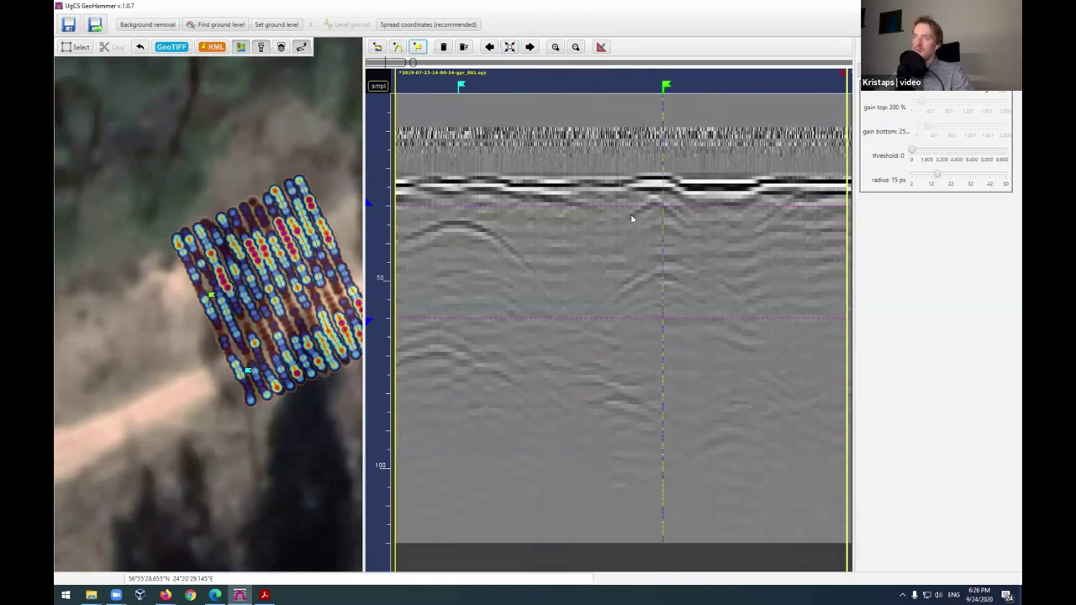
left_click(530, 48)
left_click(594, 270)
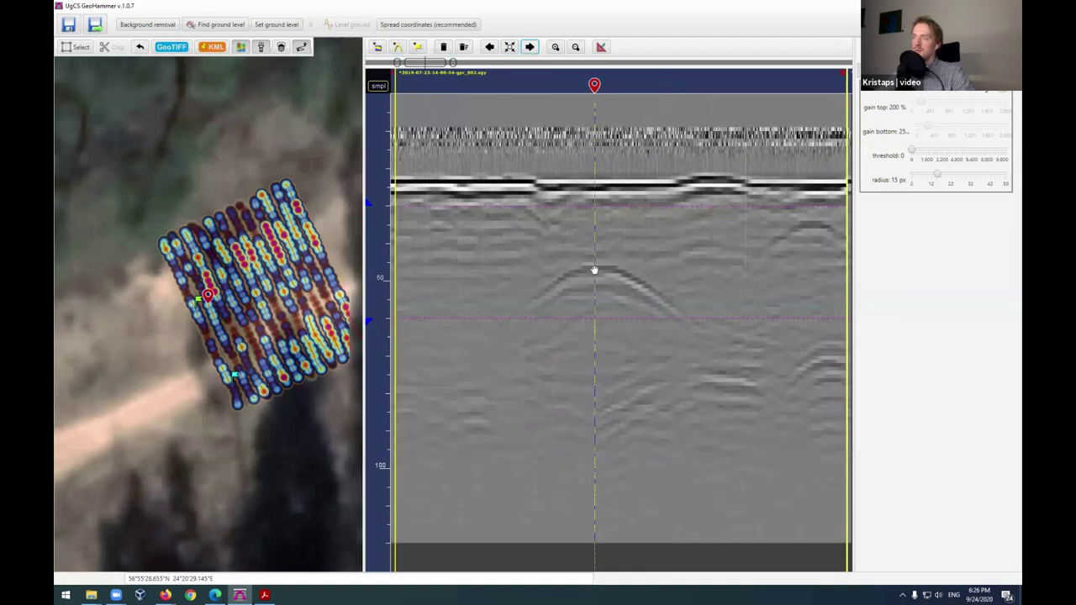
left_click(418, 48)
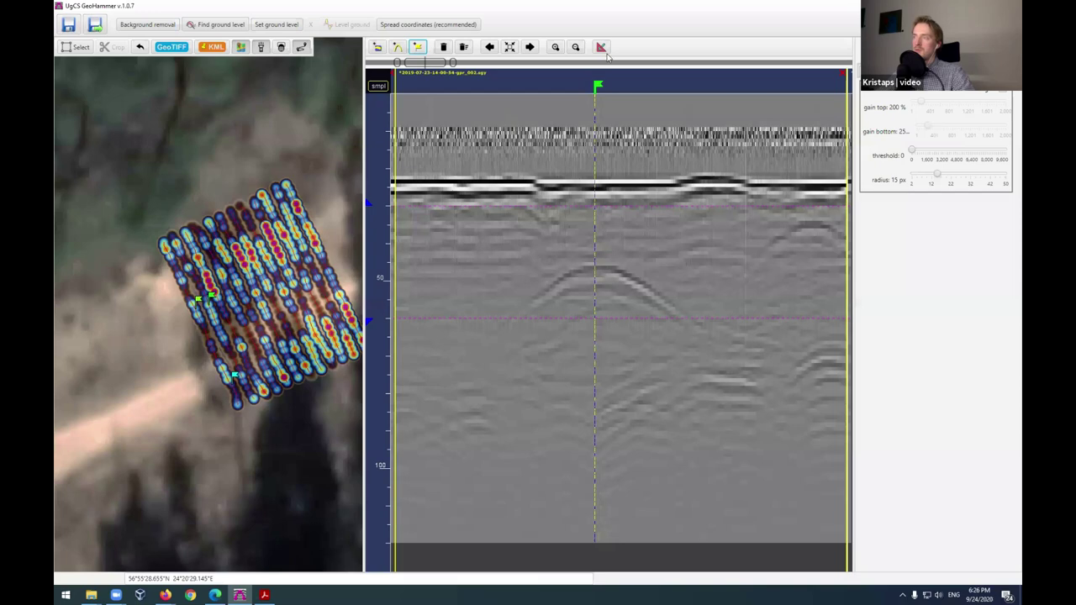
left_click(812, 228)
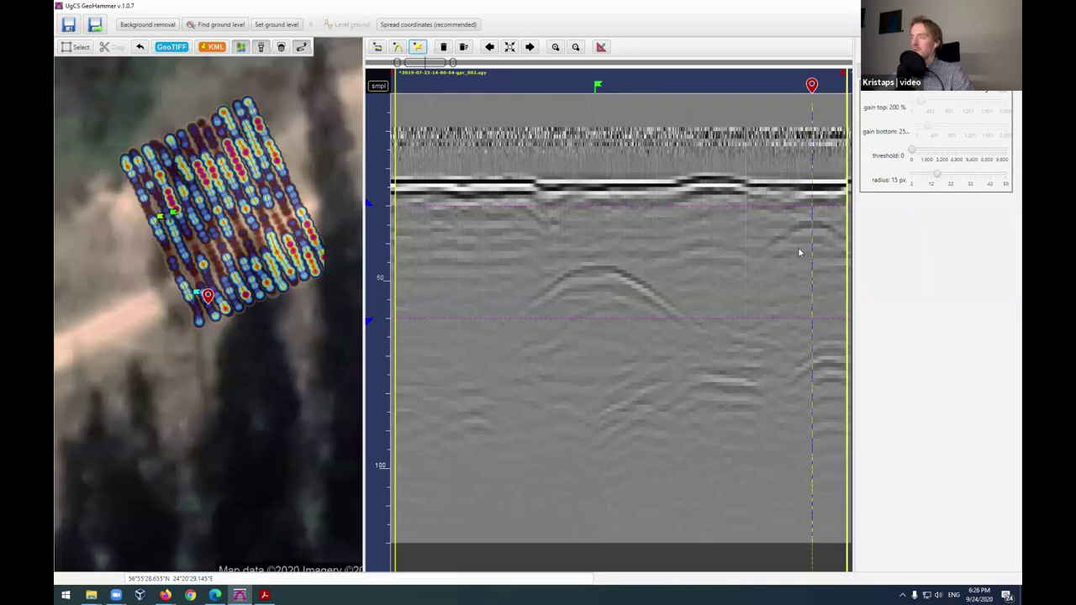
left_click(419, 48)
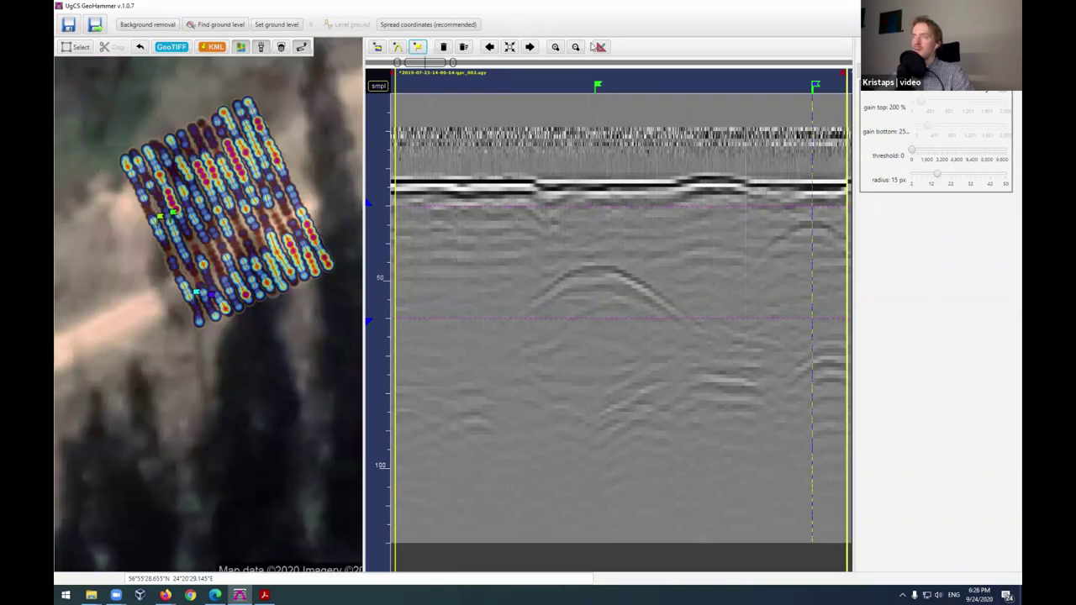
Step: In the next file, flag the first hyperbola and the large mid-profile one, nudging that flag onto its apex
left_click(530, 46)
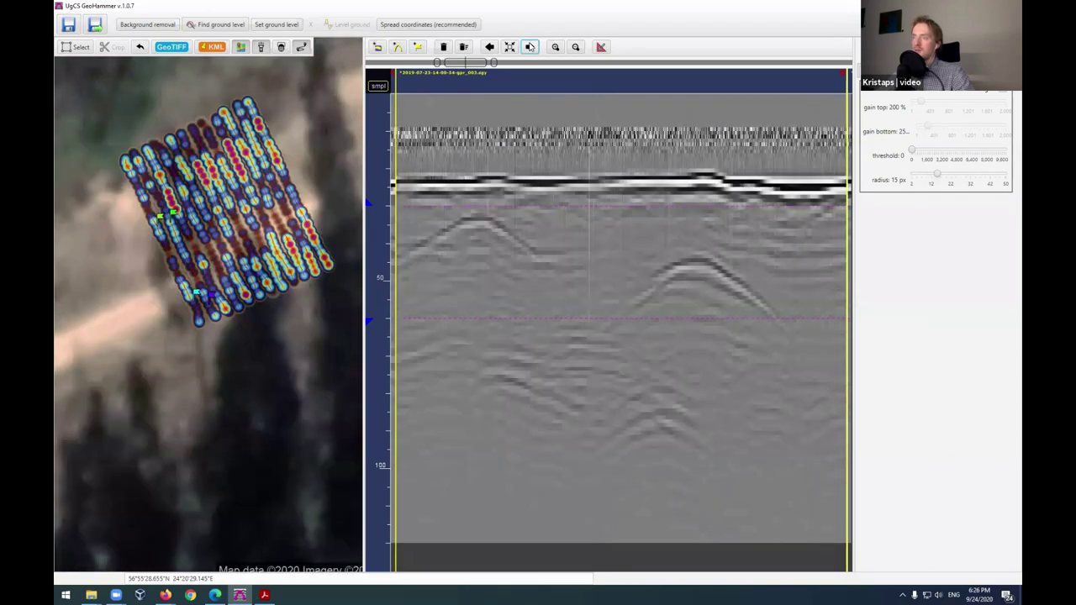
left_click(477, 221)
left_click(418, 48)
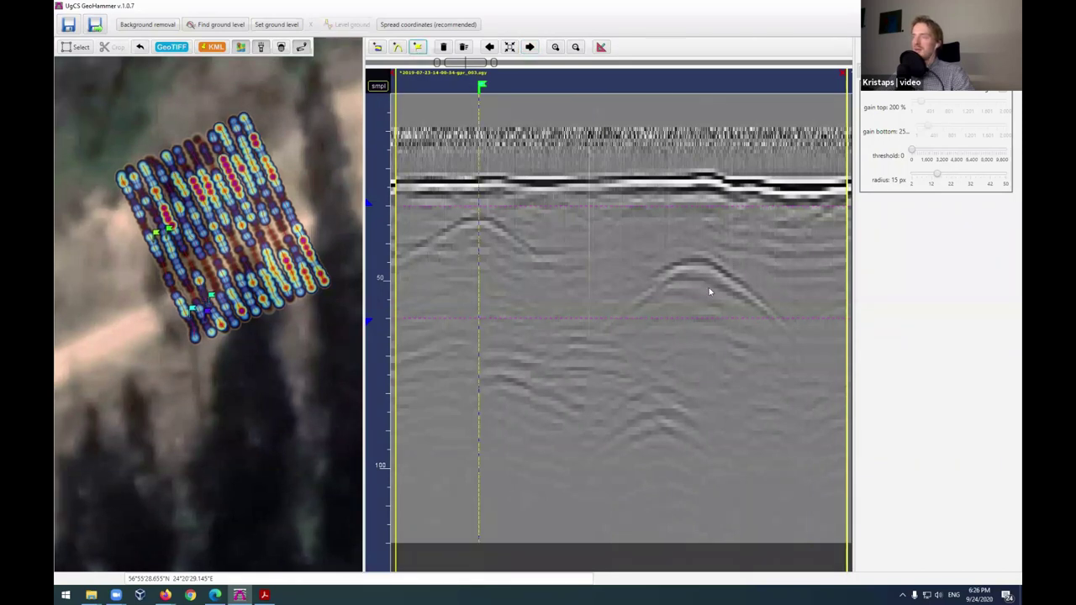
left_click(694, 263)
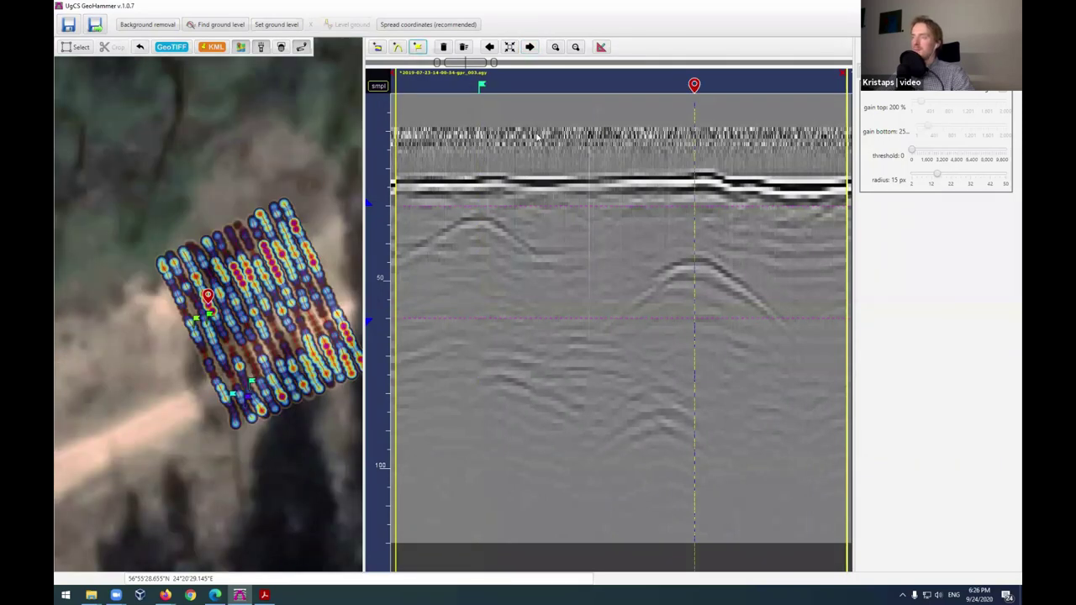
left_click(416, 49)
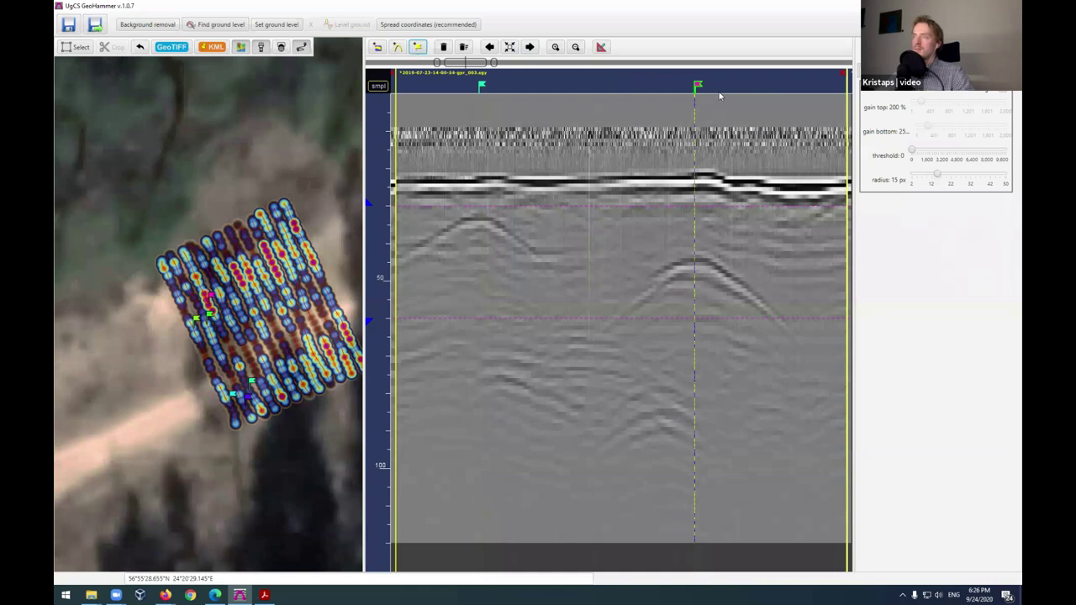
left_click_drag(696, 87, 698, 87)
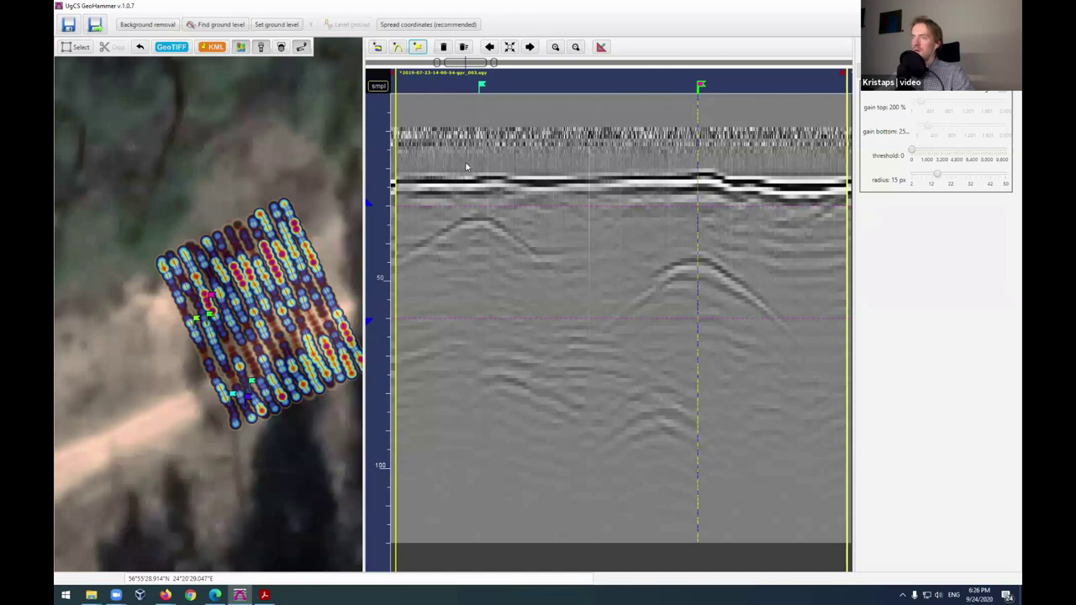
Step: Advance one section and flag its left and right hyperbola apexes
left_click(530, 48)
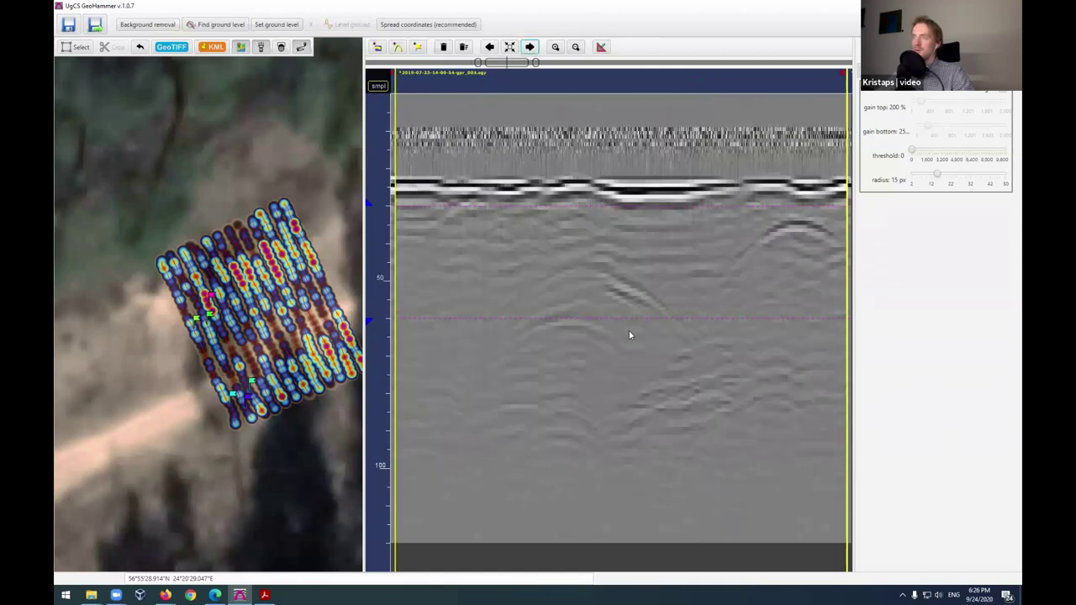
left_click(590, 271)
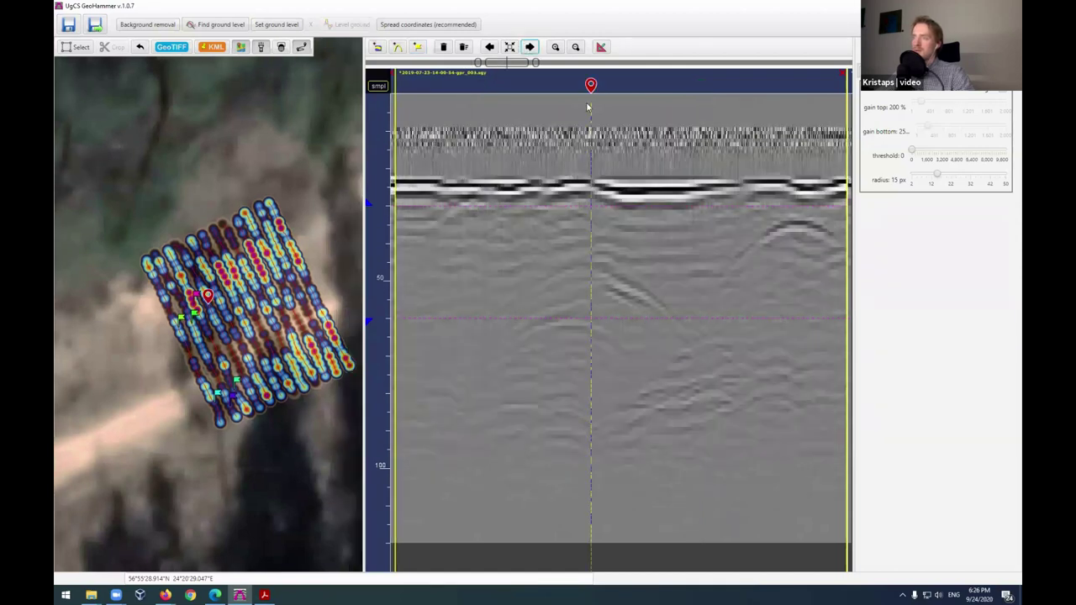
left_click(417, 48)
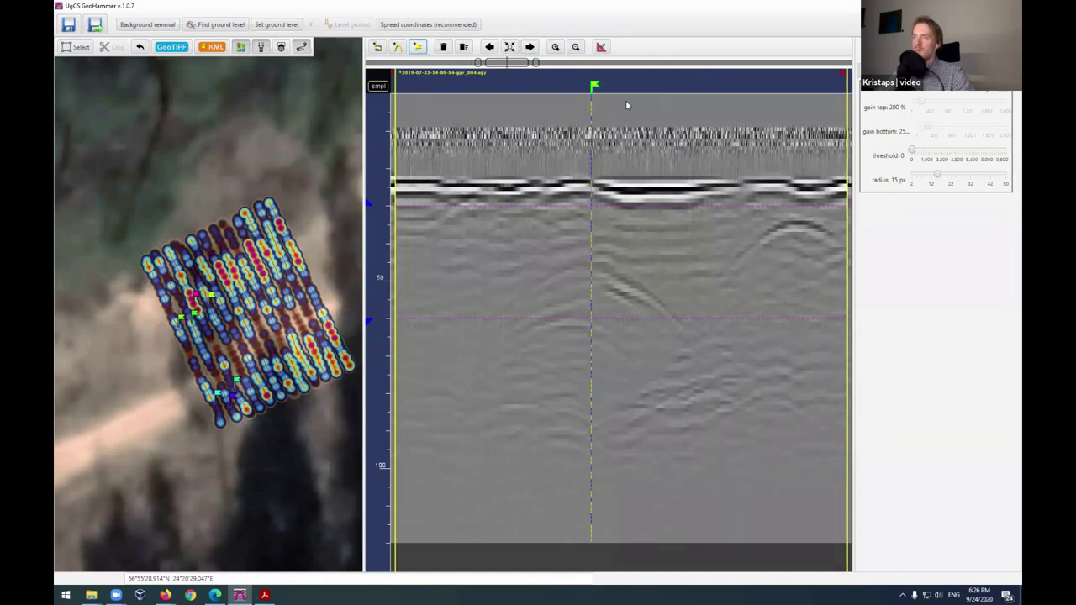
left_click(797, 225)
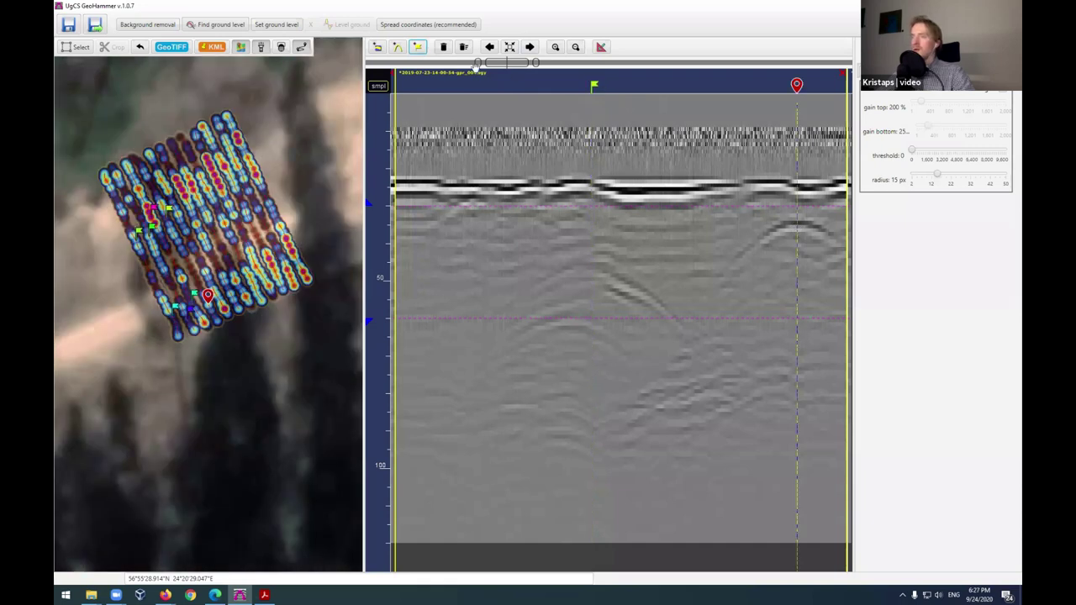
left_click(419, 48)
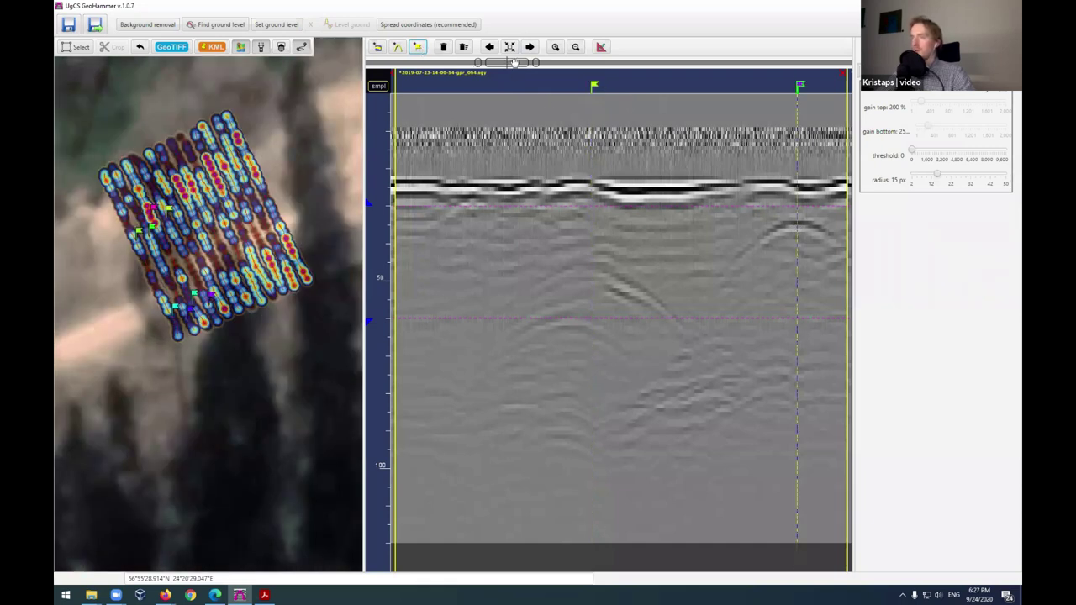
Step: Flag another pair of left and right hyperbolas, then fit the whole profile to the view
left_click_drag(516, 64, 555, 117)
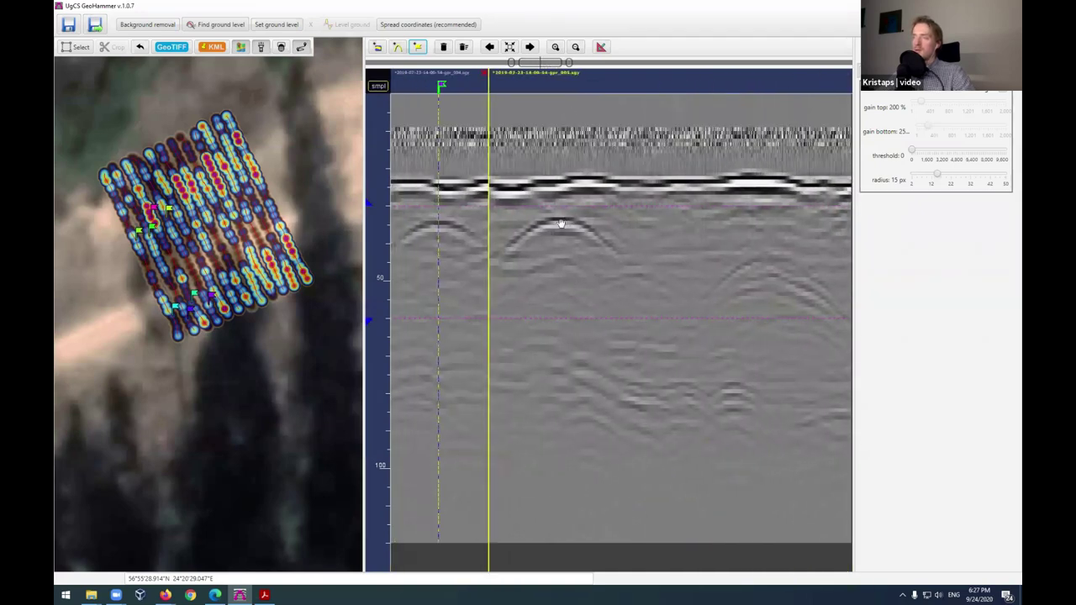
left_click(560, 223)
left_click(418, 48)
left_click(771, 266)
left_click(419, 48)
scroll(707, 227, "up", 1)
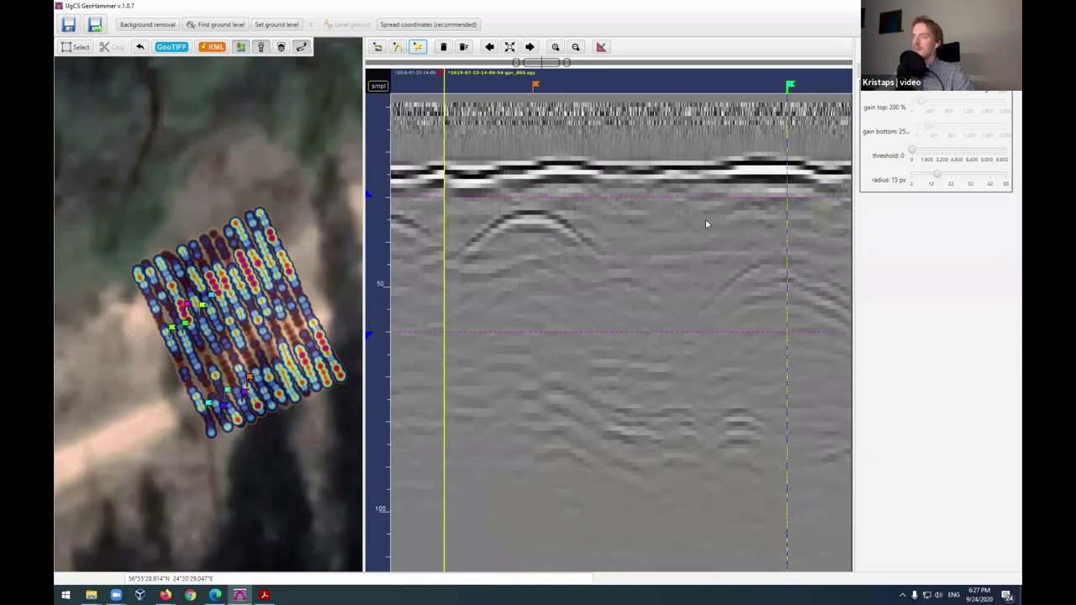
scroll(706, 223, "down", 2)
left_click(510, 46)
Step: Flag the central and right hyperbolas in the next section, then mark the left one in the following file
left_click(530, 48)
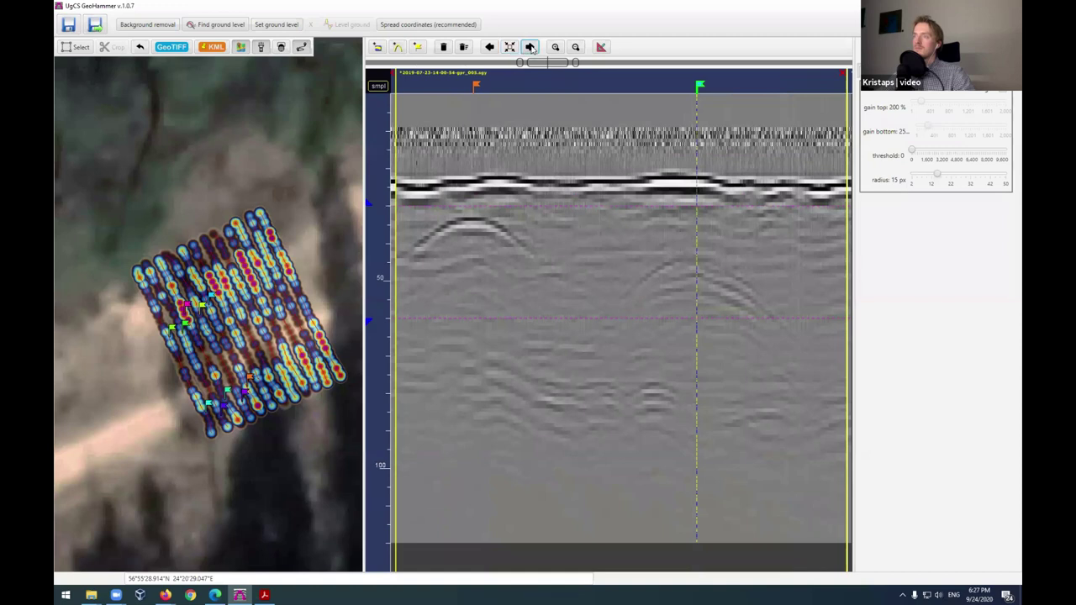
left_click(570, 280)
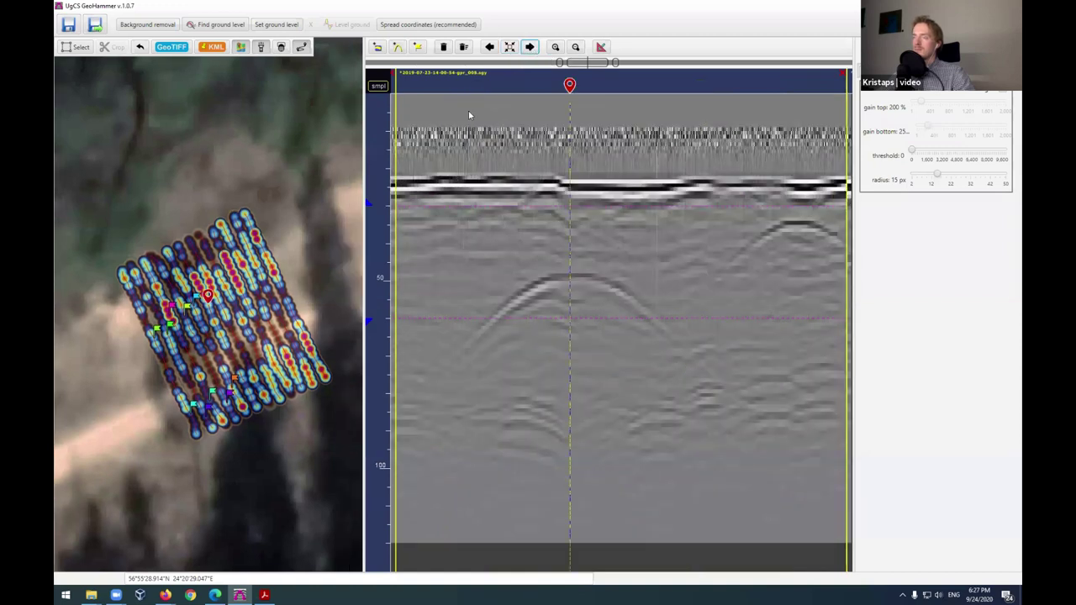
left_click(419, 47)
left_click(796, 225)
left_click(417, 48)
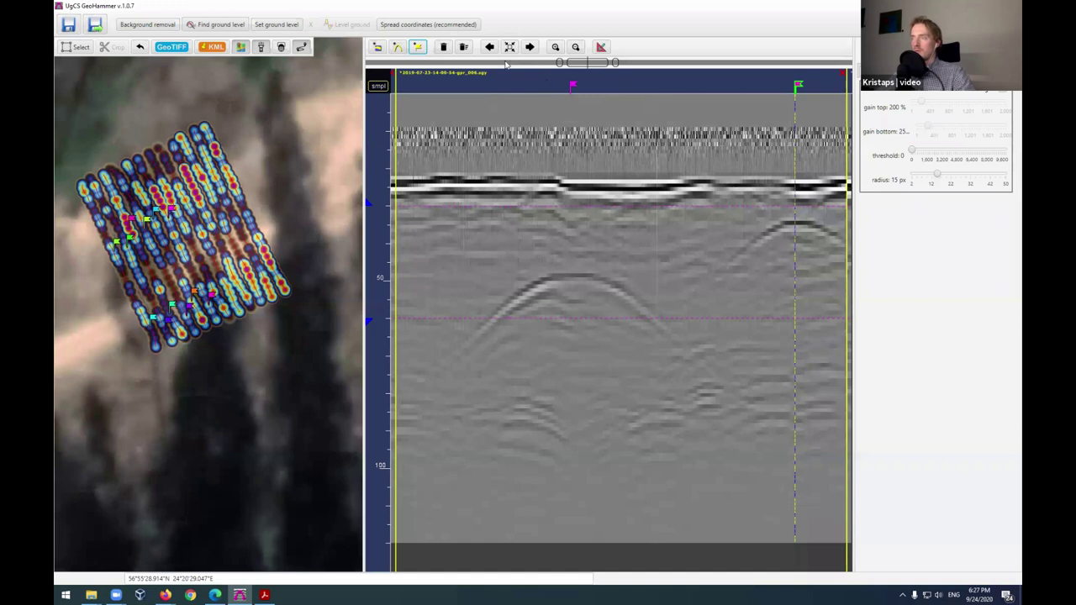
left_click(529, 47)
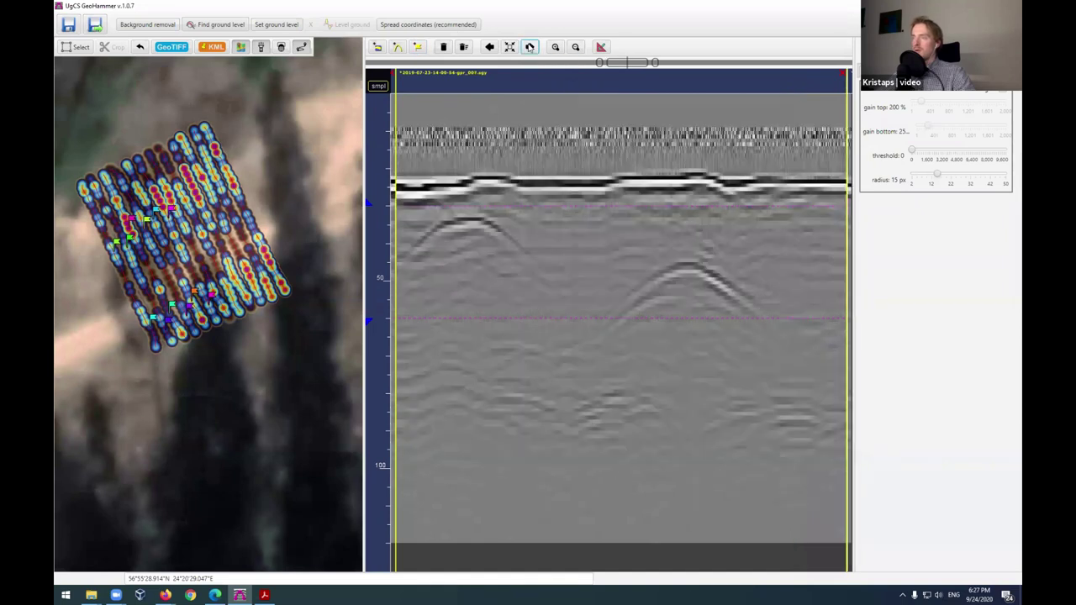
left_click(469, 223)
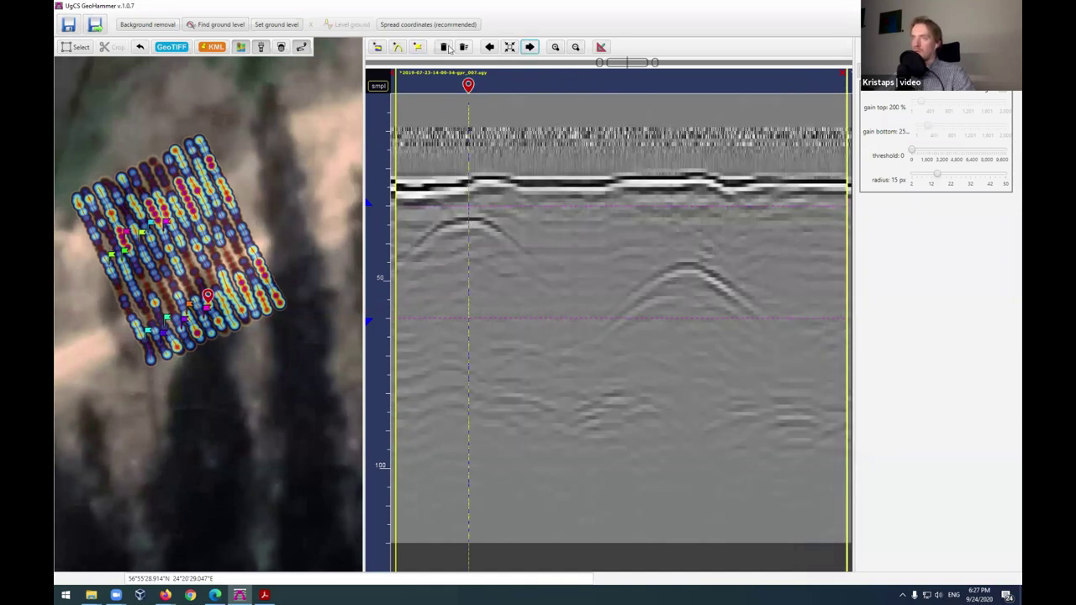
Step: Flag the central hyperbola, then the middle and right hyperbolas in the next file
left_click(686, 266)
left_click(418, 48)
left_click(529, 47)
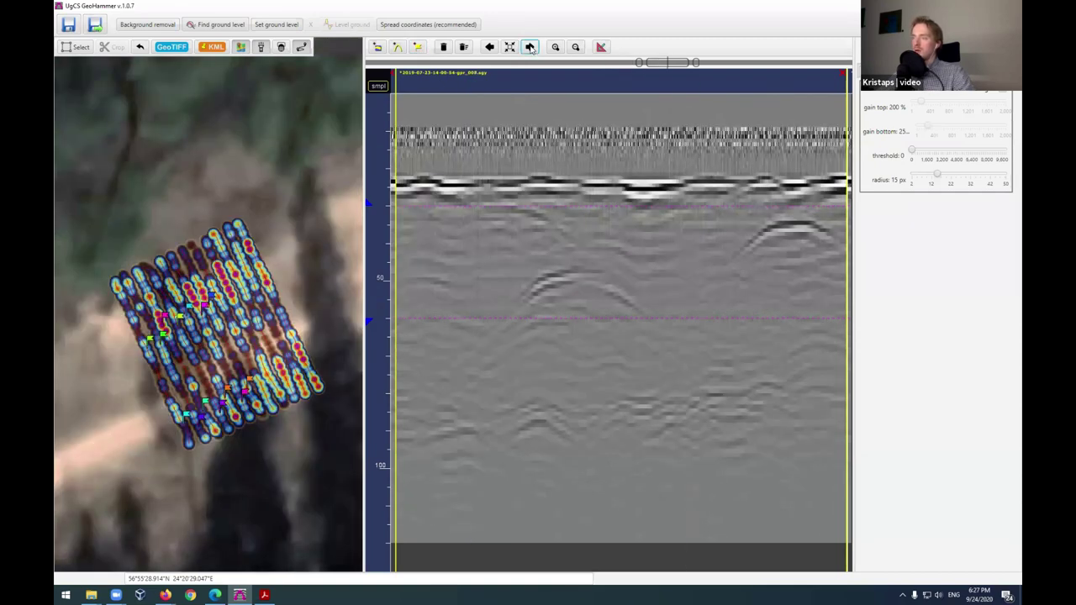
left_click(564, 278)
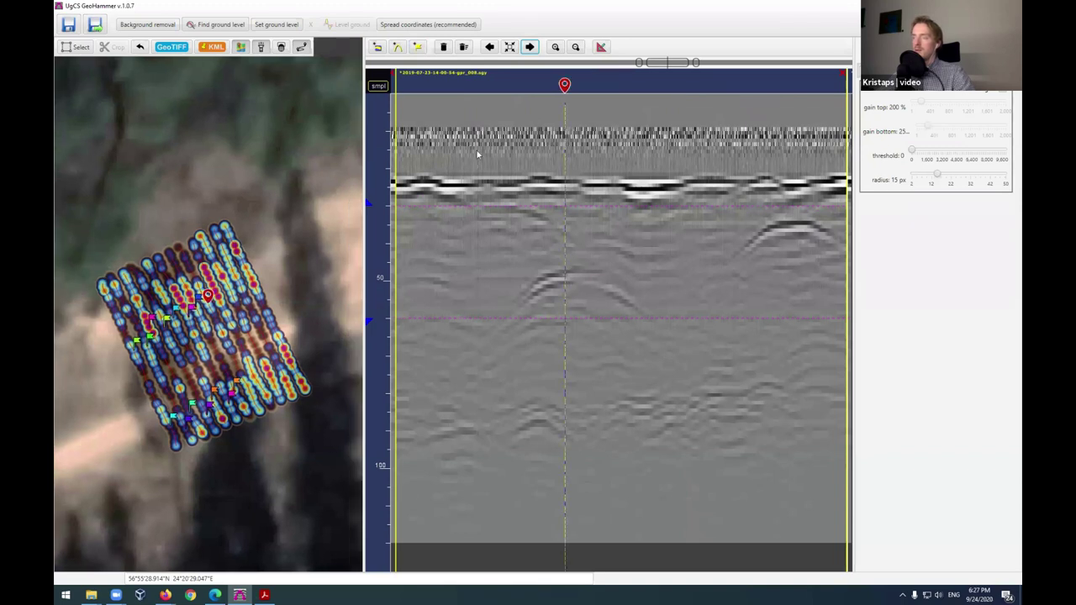
left_click(418, 48)
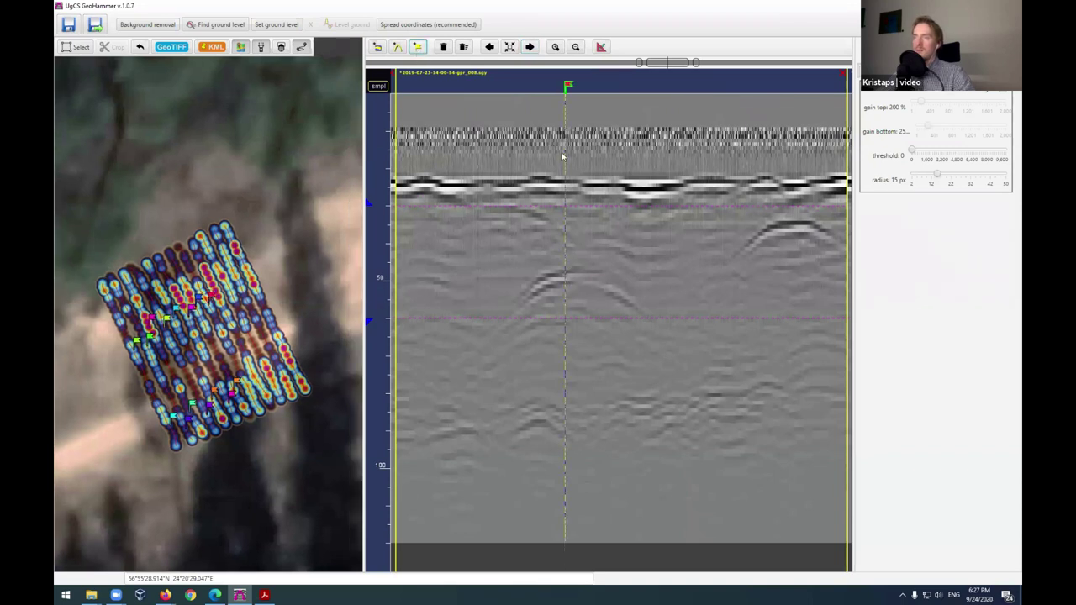
left_click(789, 227)
left_click(417, 48)
Step: Move to the next file and flag its left and right hyperbolas
left_click(530, 47)
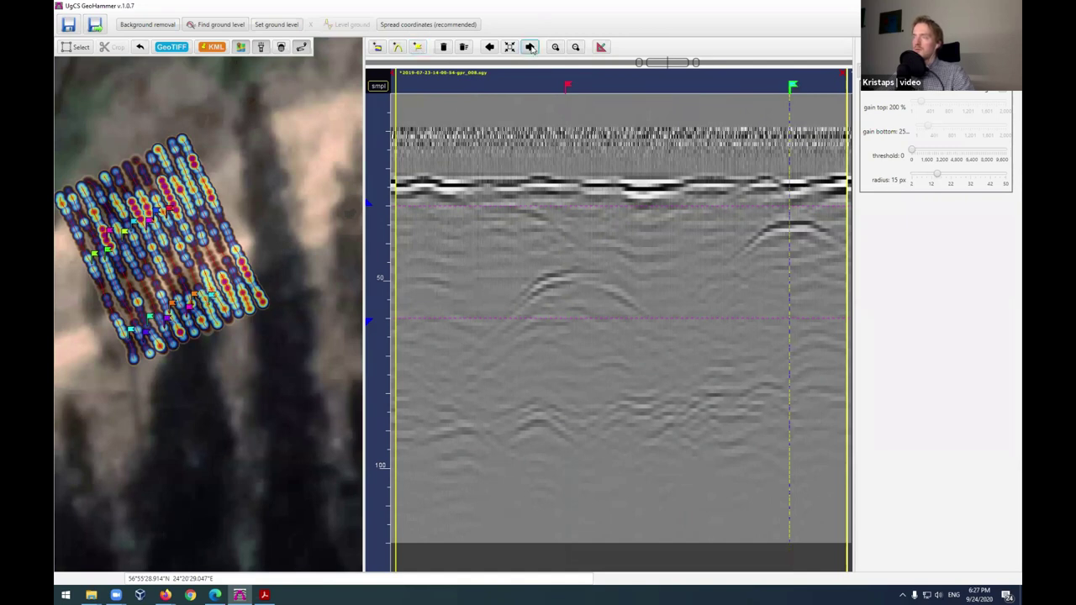
left_click(484, 221)
left_click(418, 47)
left_click(694, 267)
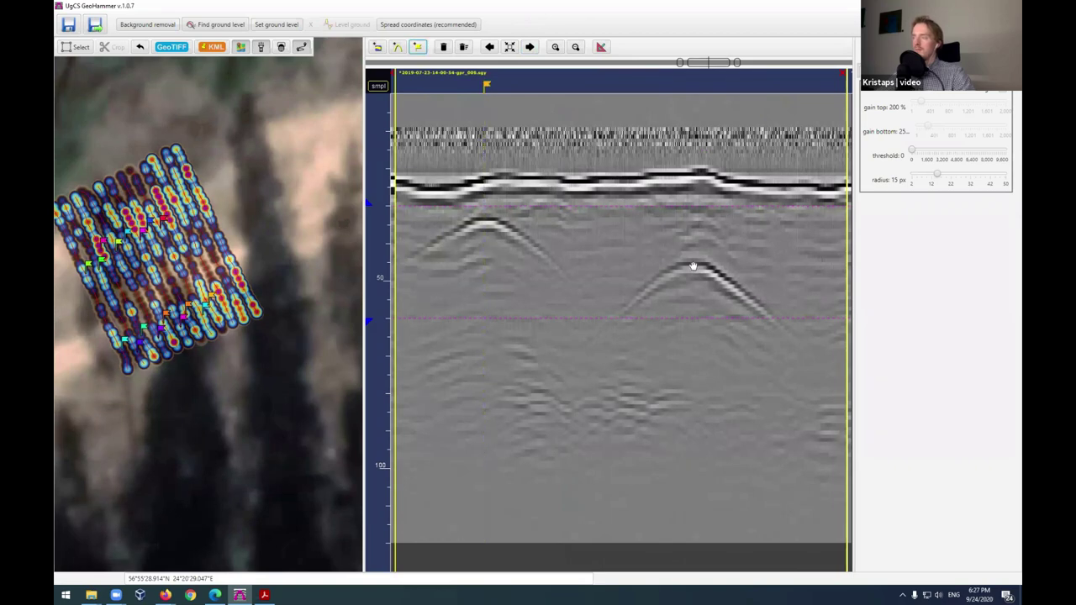
left_click(418, 48)
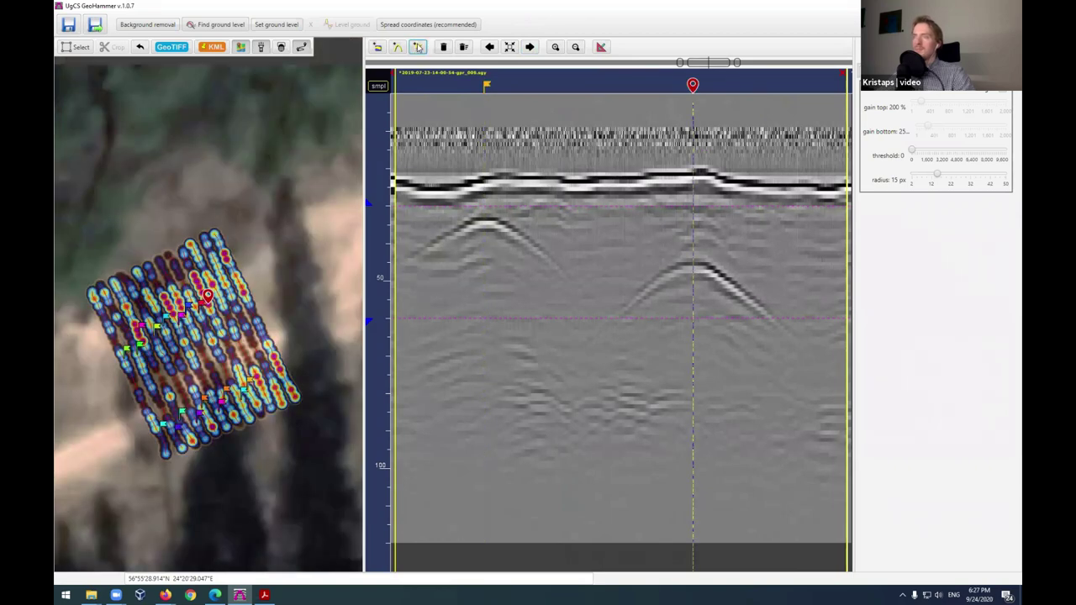
Step: Go to the following file and flag its central and right hyperbola apexes
left_click(530, 48)
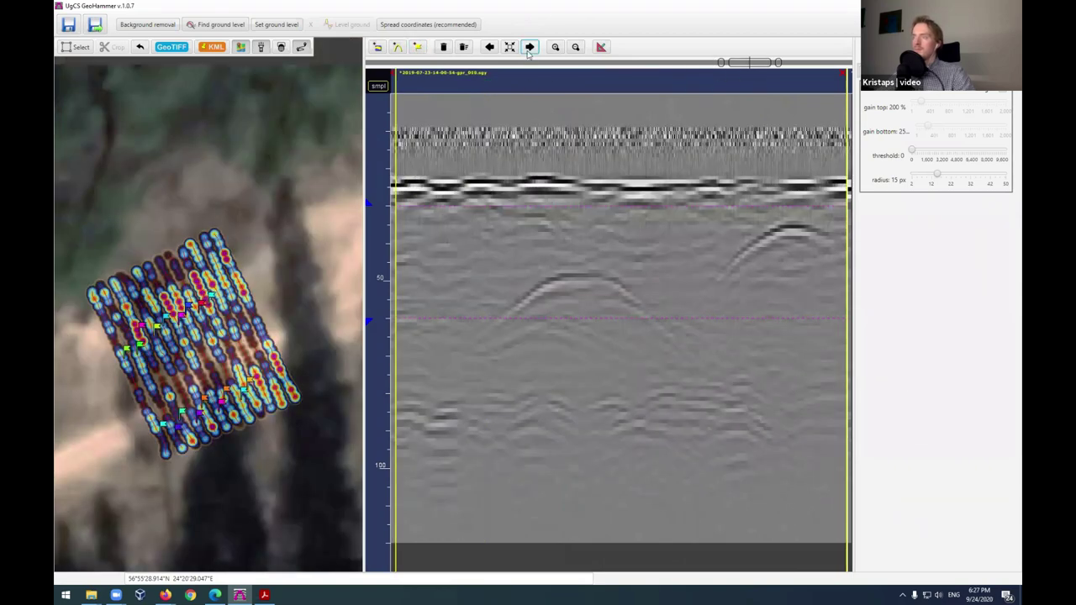
left_click(582, 278)
left_click(412, 48)
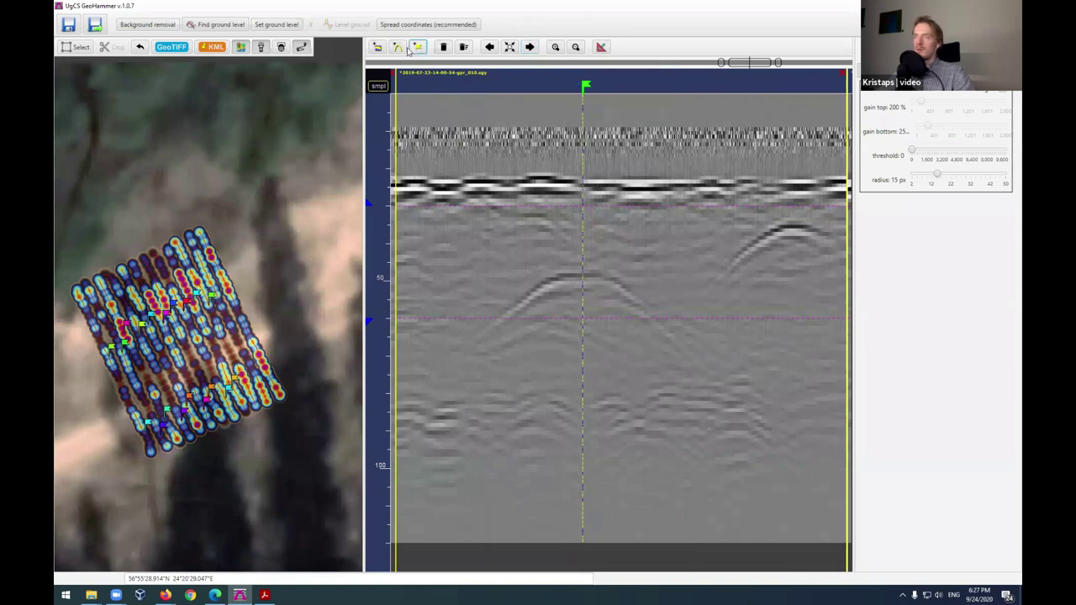
left_click(794, 229)
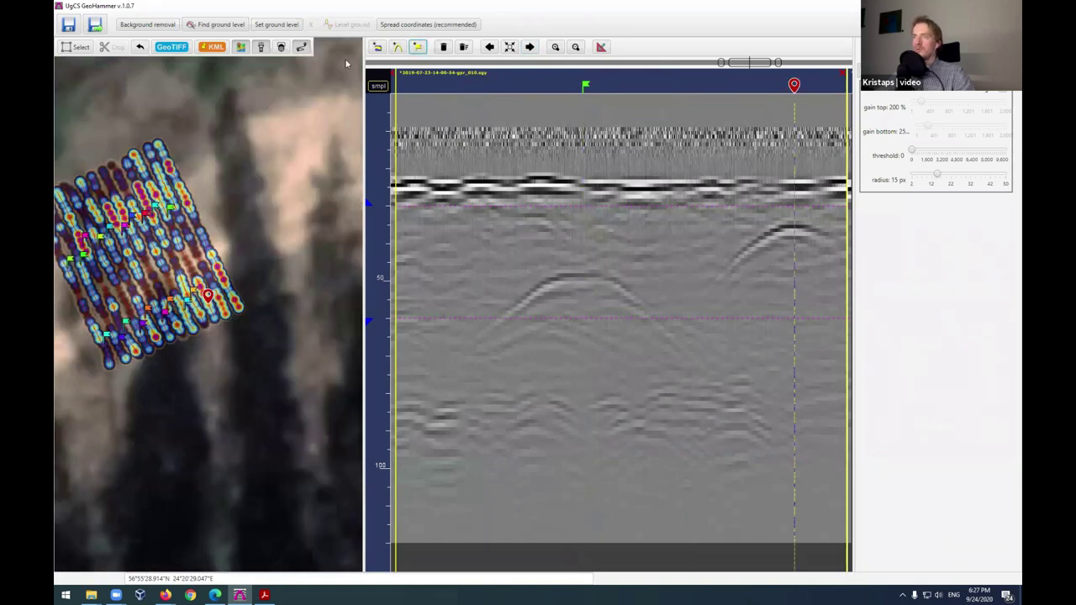
left_click(416, 48)
Step: Advance another file and place flags on its left and right hyperbolas
left_click(530, 47)
left_click(483, 225)
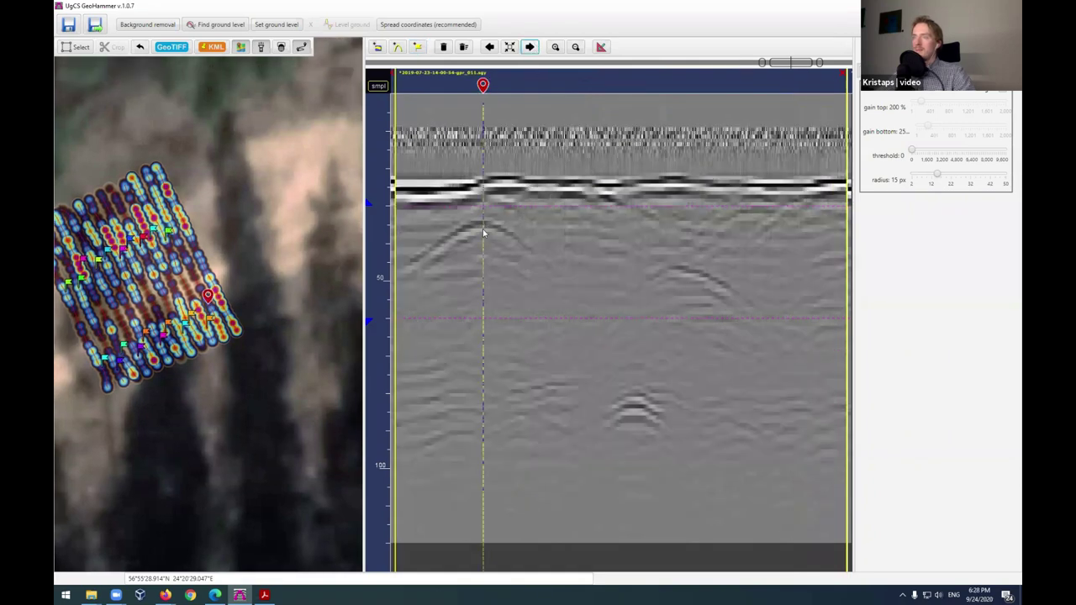
left_click(417, 47)
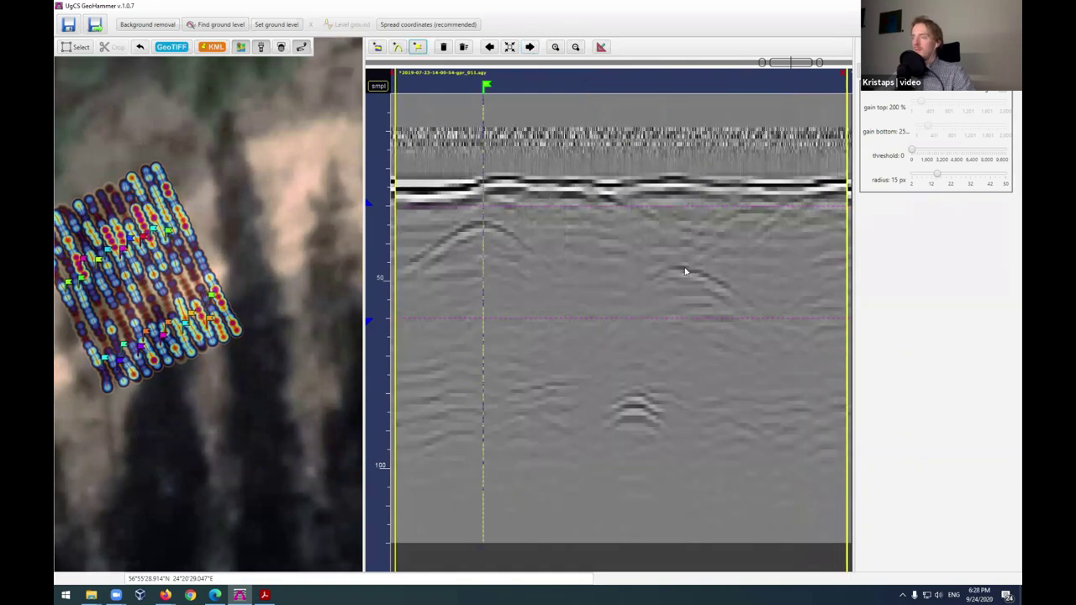
left_click(685, 272)
left_click(418, 47)
Step: Flag the central and right hyperbolas in the last file, gpr_012.sgy
left_click(530, 47)
left_click(576, 289)
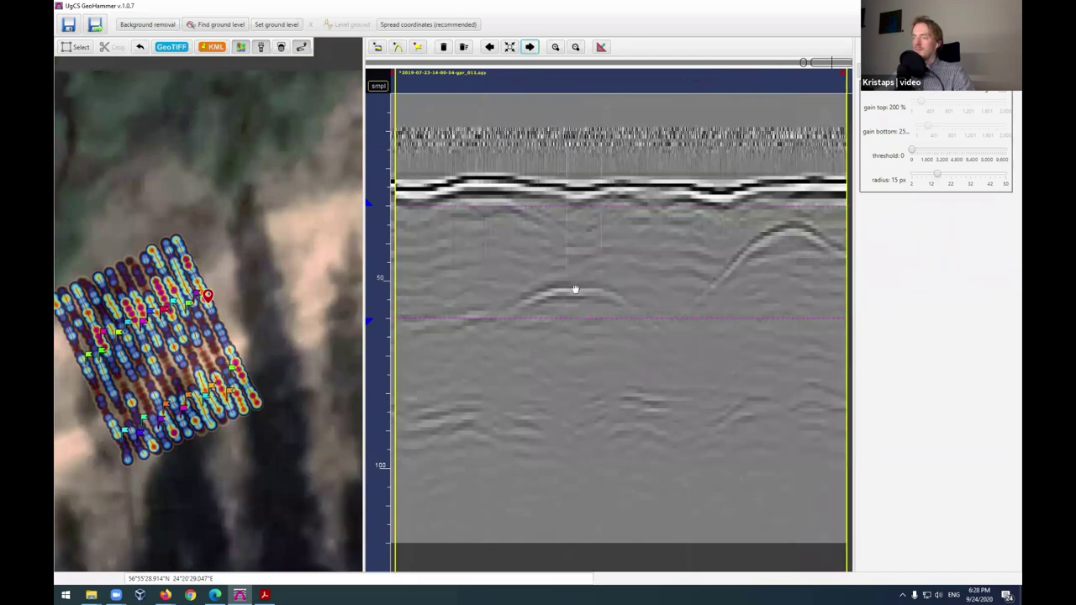
left_click(418, 47)
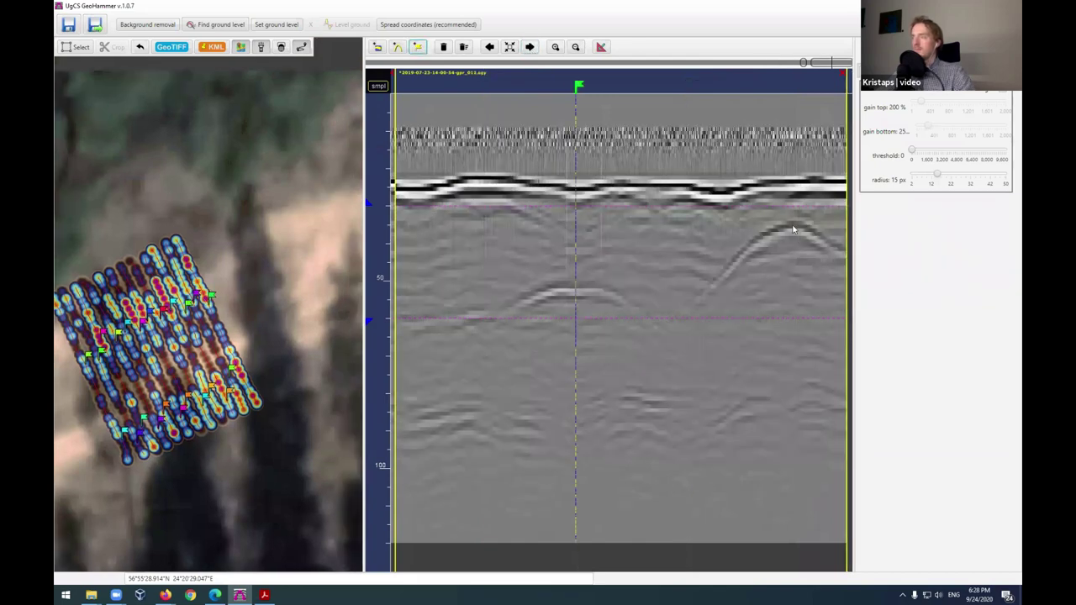
left_click(793, 228)
left_click(418, 47)
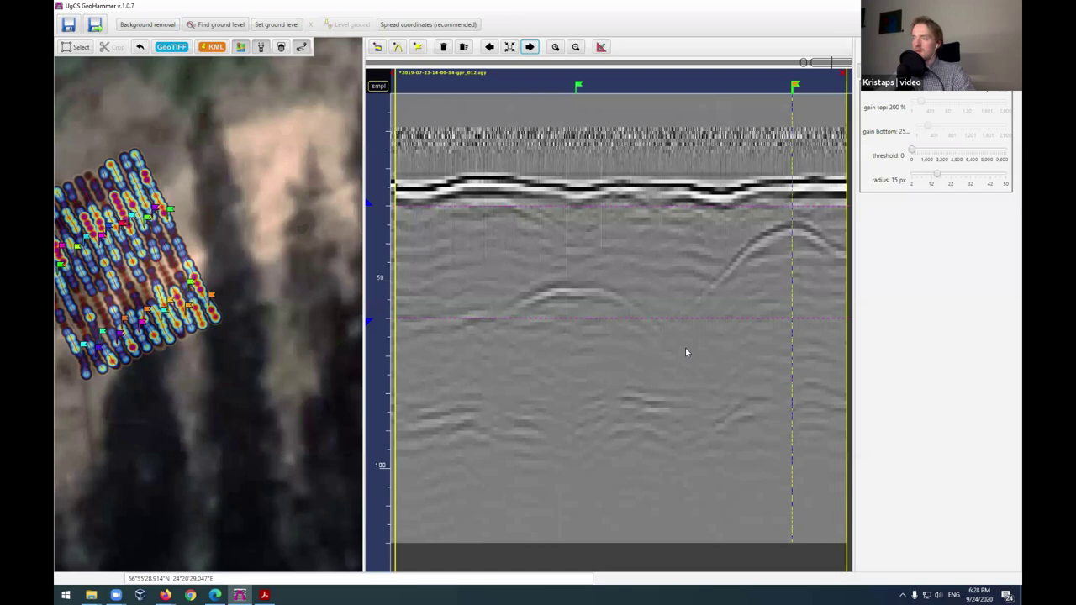
Step: Zoom out on the radargram and pan the map to centre the flagged survey grid
scroll(646, 336, "down", 3)
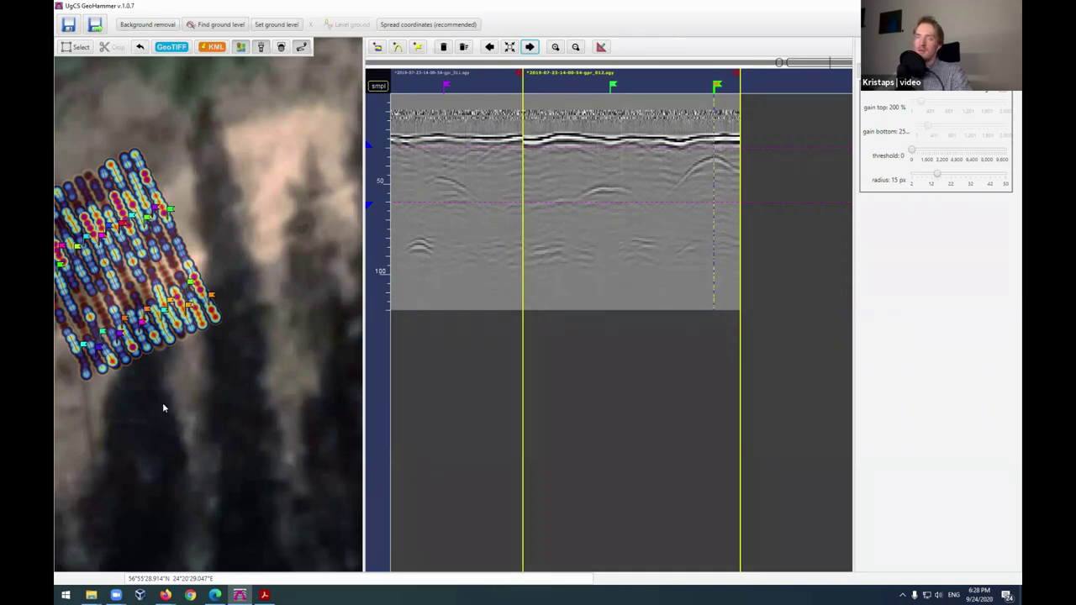
left_click_drag(147, 408, 245, 453)
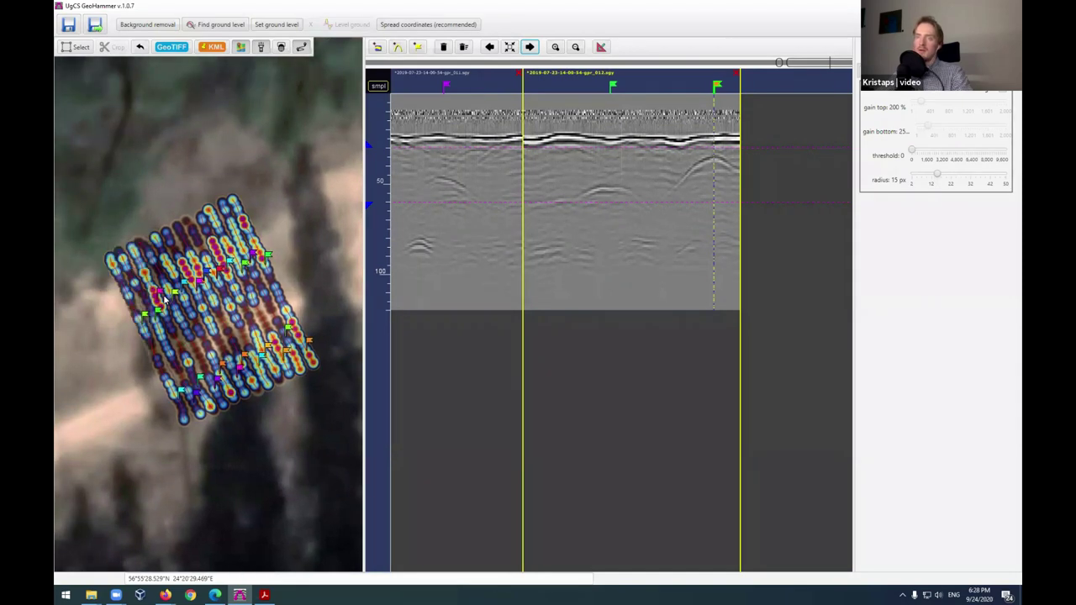
scroll(167, 299, "up", 1)
scroll(259, 433, "down", 2)
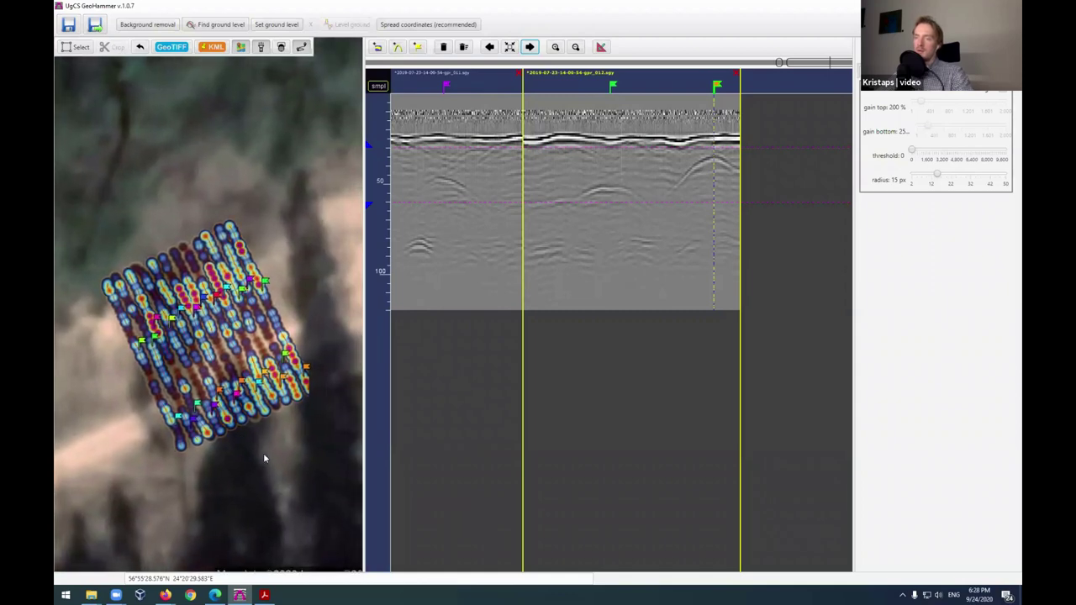
left_click_drag(262, 452, 283, 456)
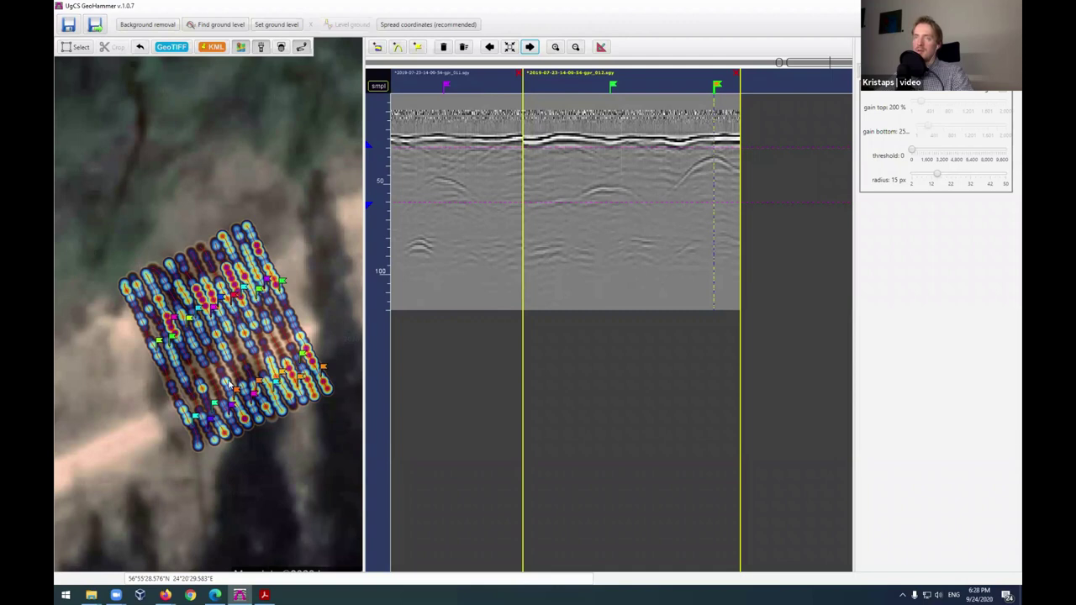
Step: Save the 12 processed profiles into GPR DATA\Gas pipes\Processed
left_click(96, 26)
double_click(174, 150)
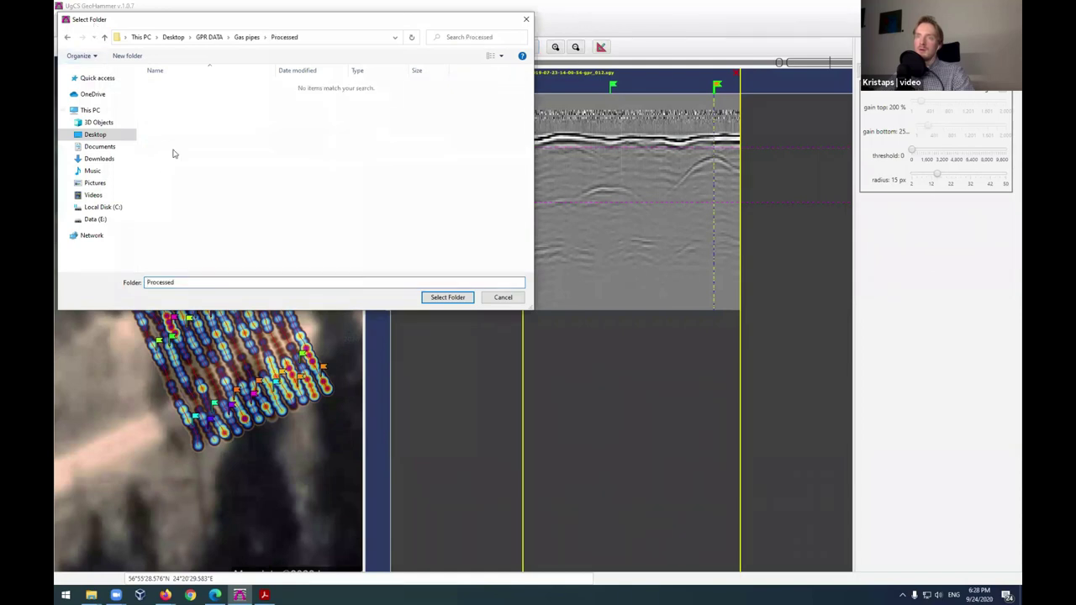
left_click(449, 297)
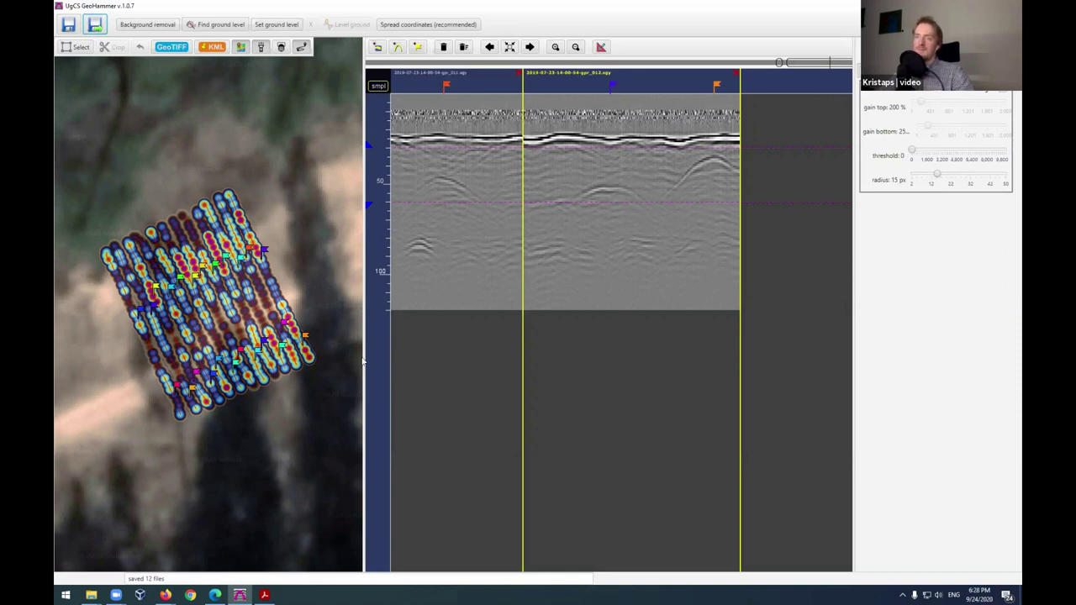
Step: Adjust the radargram's upper and lower depth limits to set the heatmap's depth band
left_click_drag(318, 429, 344, 428)
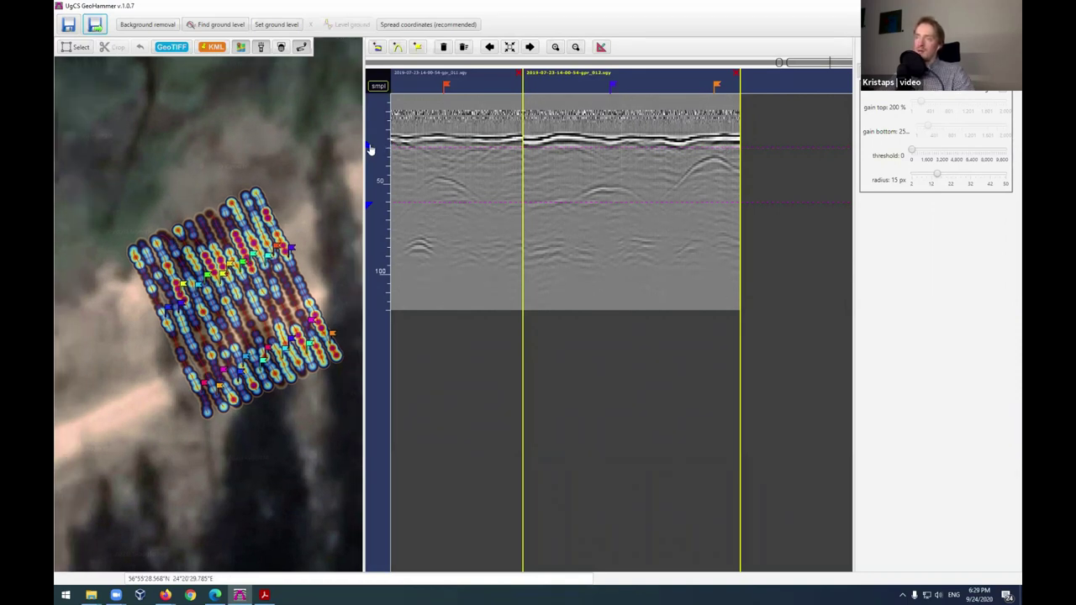
left_click_drag(369, 147, 368, 154)
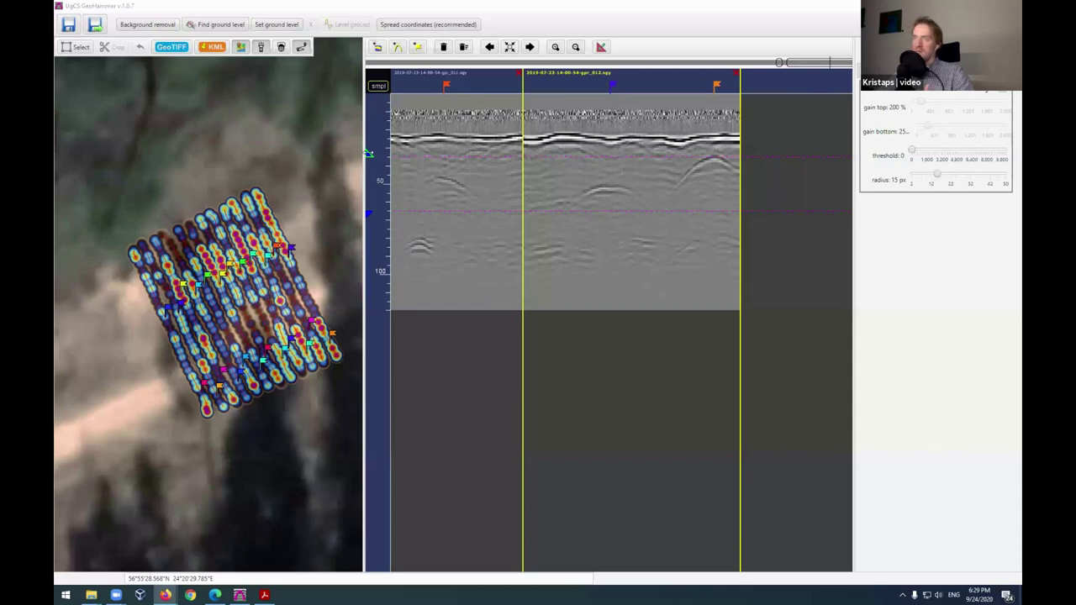
left_click_drag(371, 157, 377, 156)
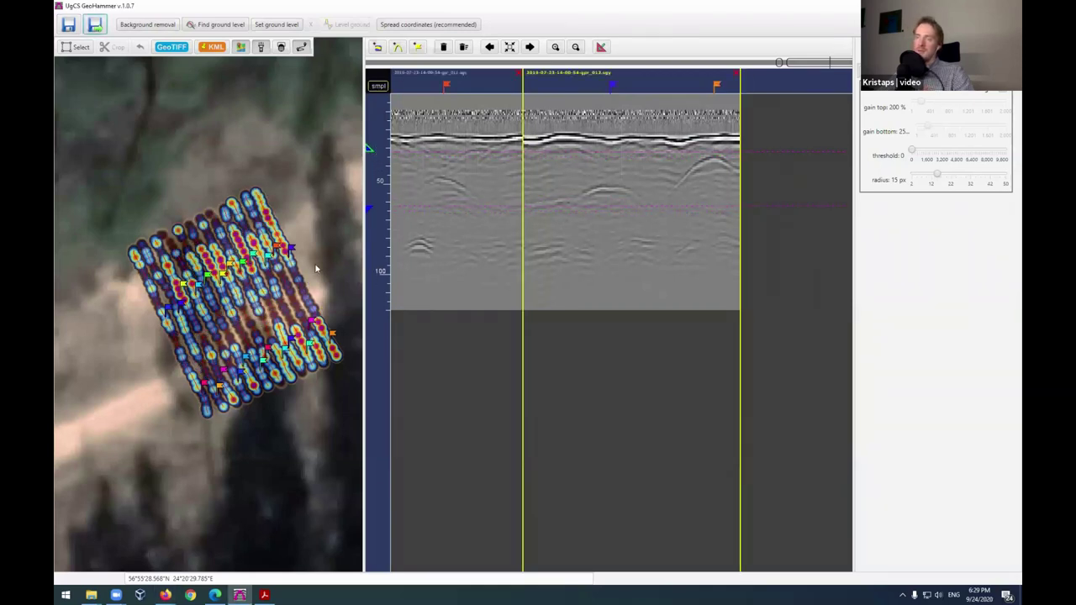
mouse_move(368, 150)
left_mouse_down()
mouse_move(380, 256)
mouse_move(393, 175)
mouse_move(369, 167)
mouse_move(372, 155)
left_mouse_up()
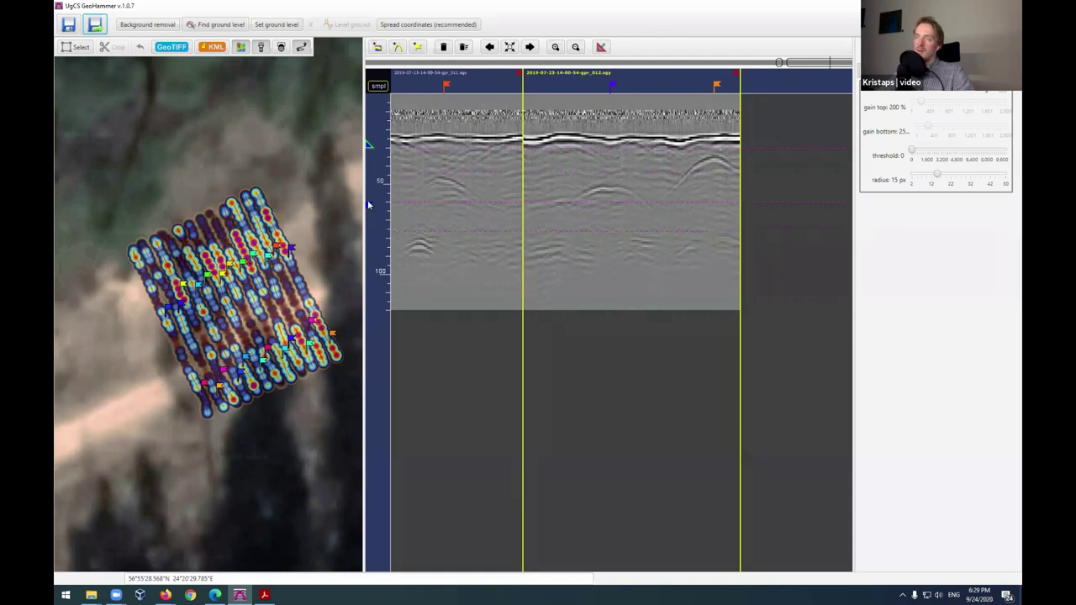
left_click(369, 207)
left_click_drag(367, 209, 375, 214)
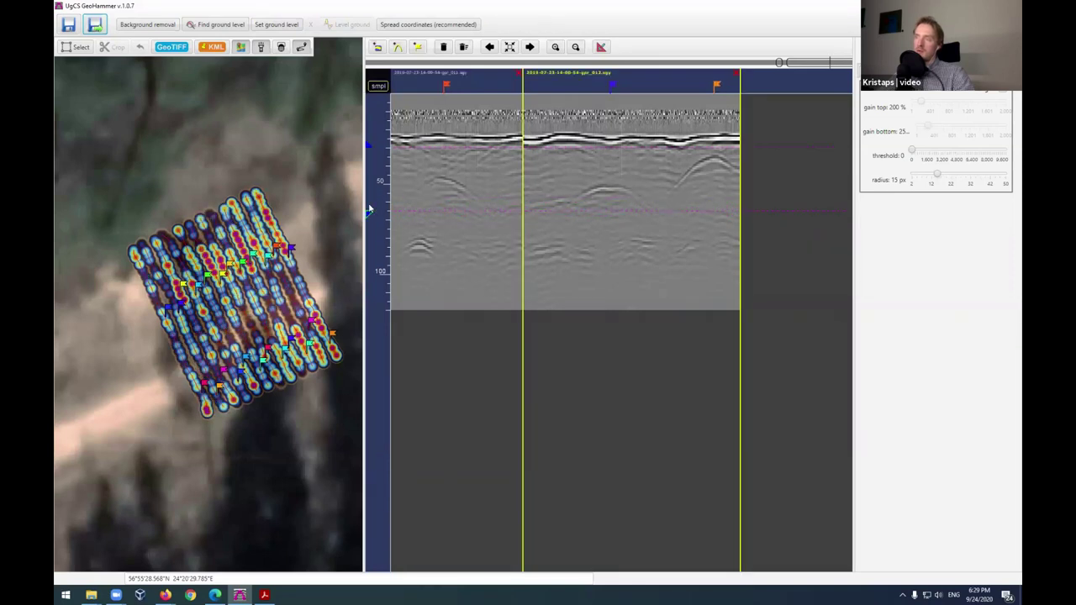
left_click(367, 149)
left_click_drag(367, 155, 373, 149)
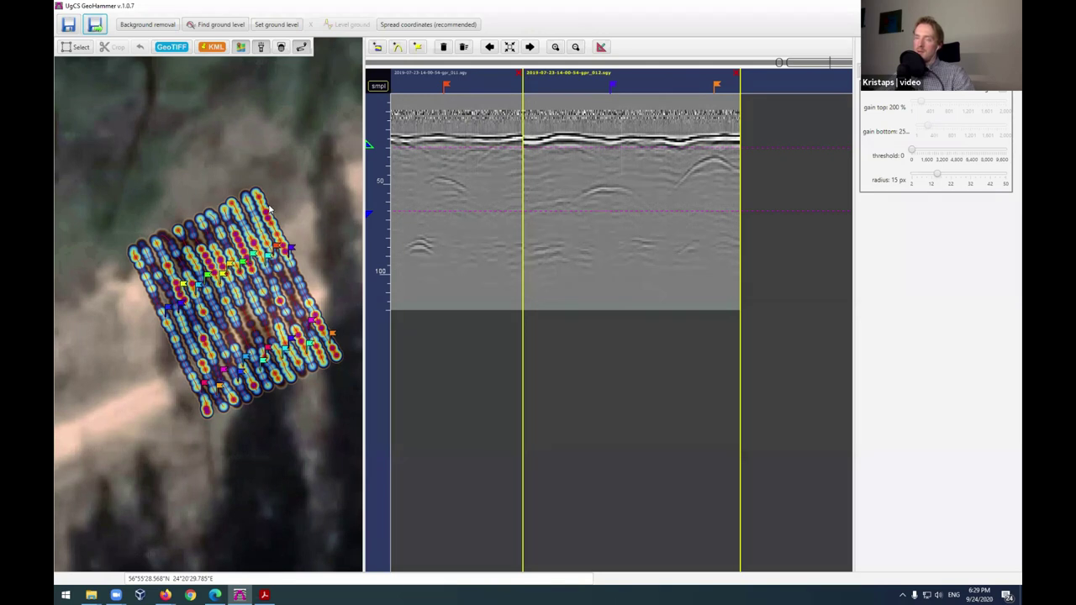
Step: Export the flags to the Desktop as geohammer.kml
left_click(215, 48)
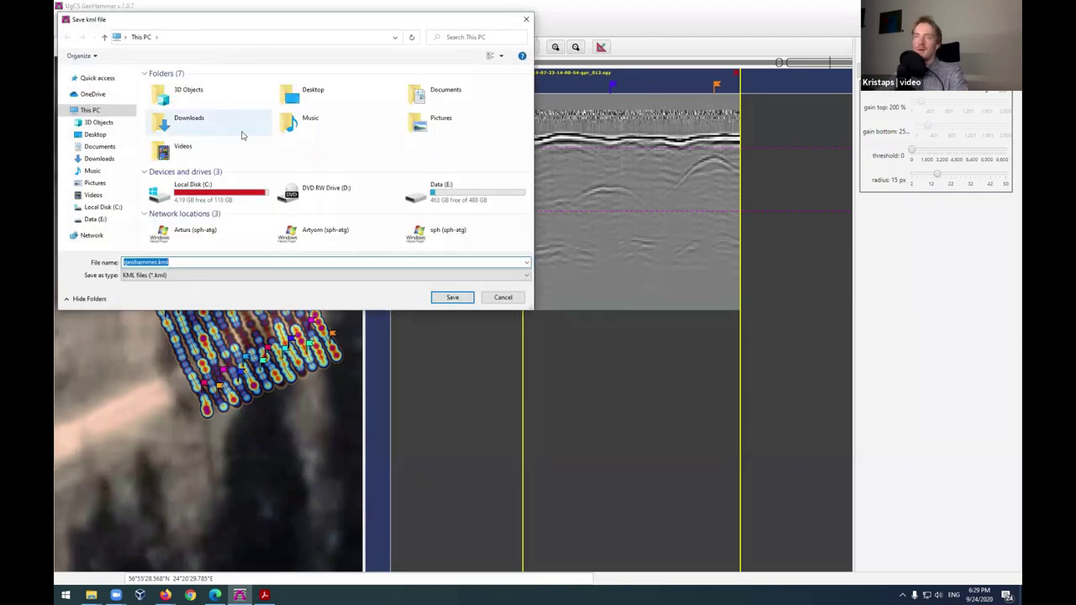
left_click(95, 135)
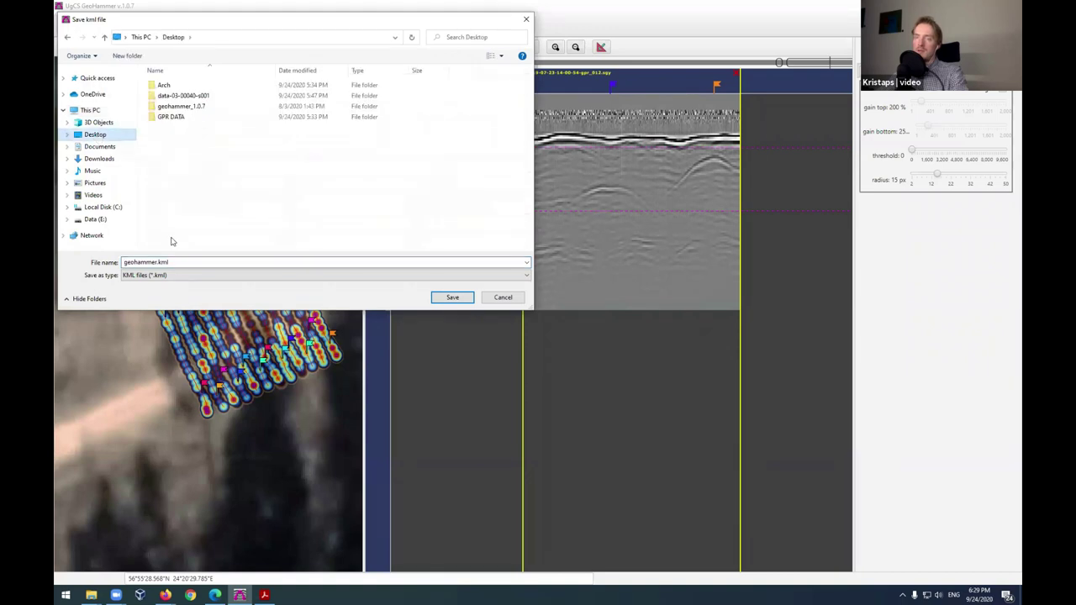
left_click(156, 262)
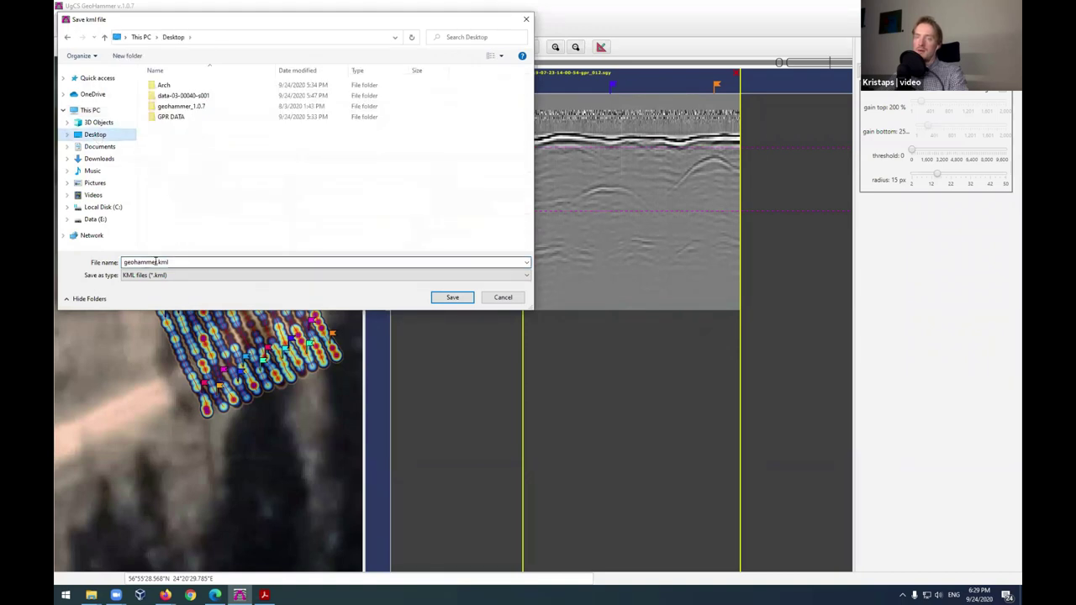
left_click(451, 294)
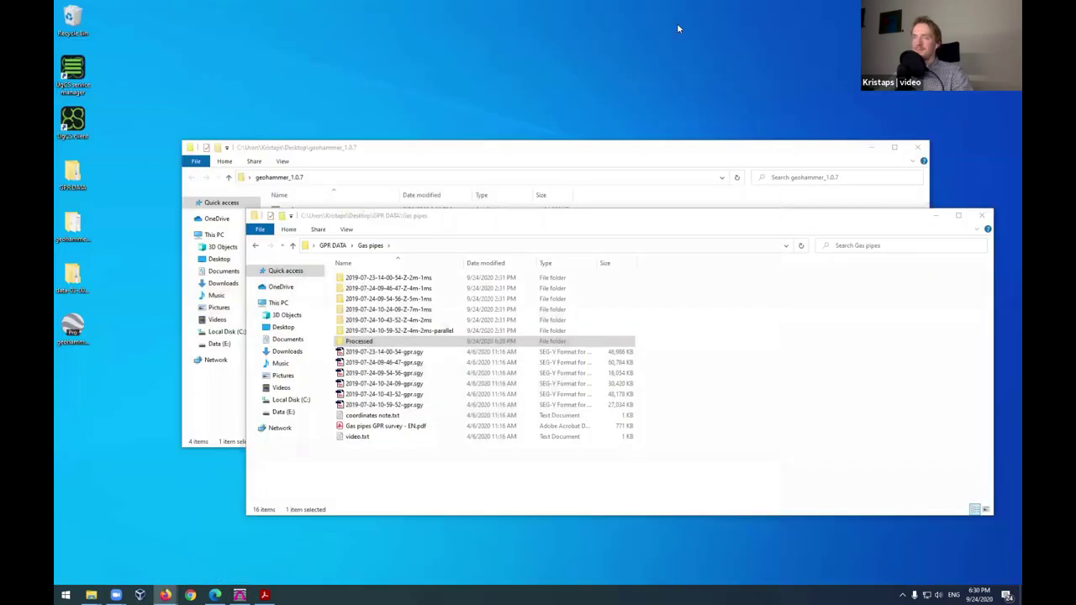
Step: Open geohammer.kml in Google Earth Pro and maximize the window
left_click(71, 322)
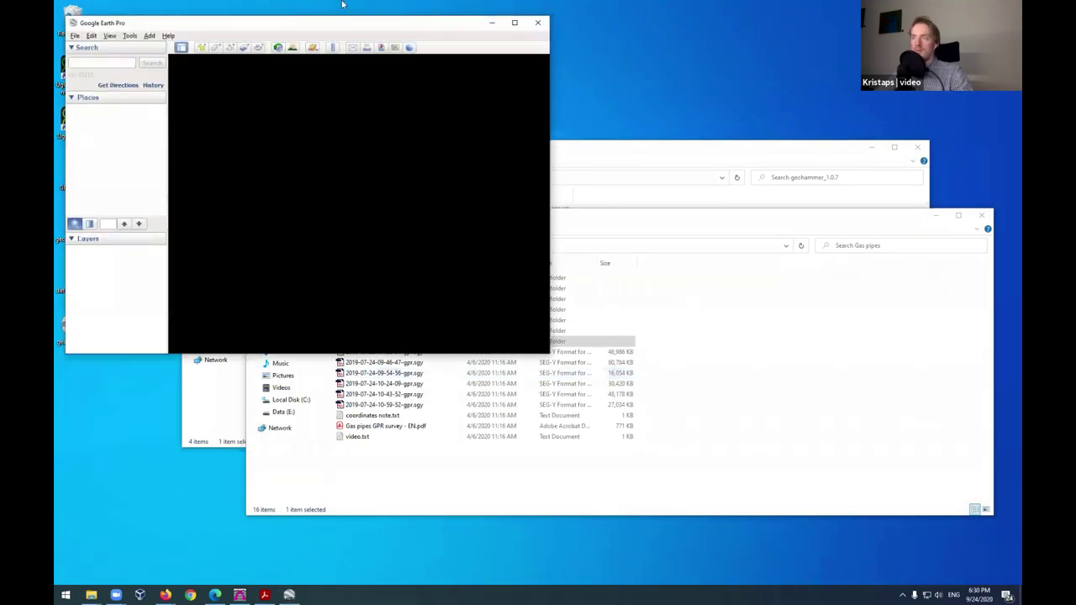
left_click_drag(343, 28, 568, 42)
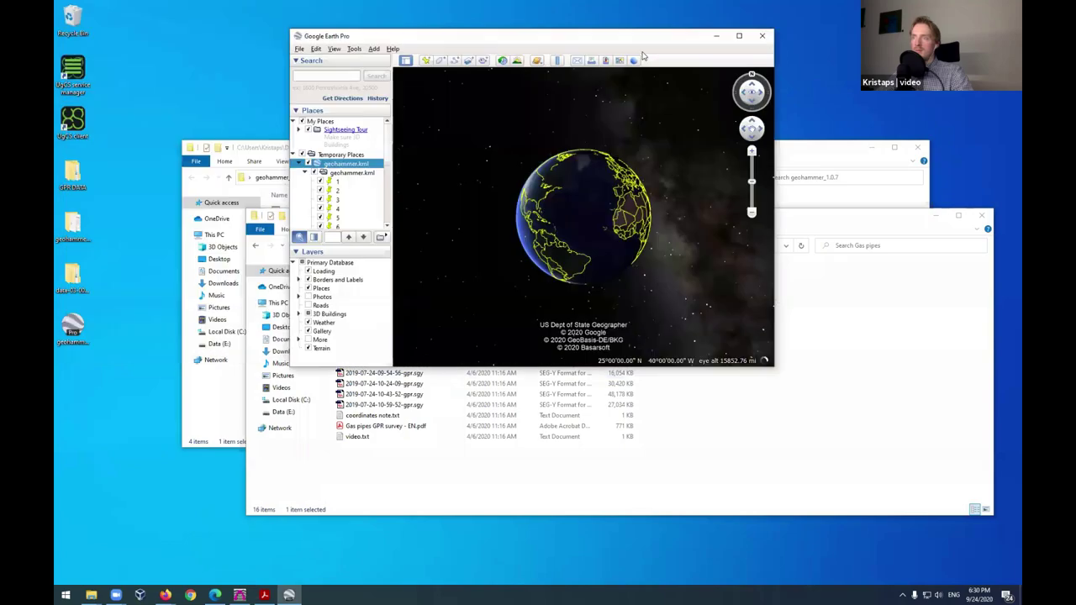
left_click(740, 36)
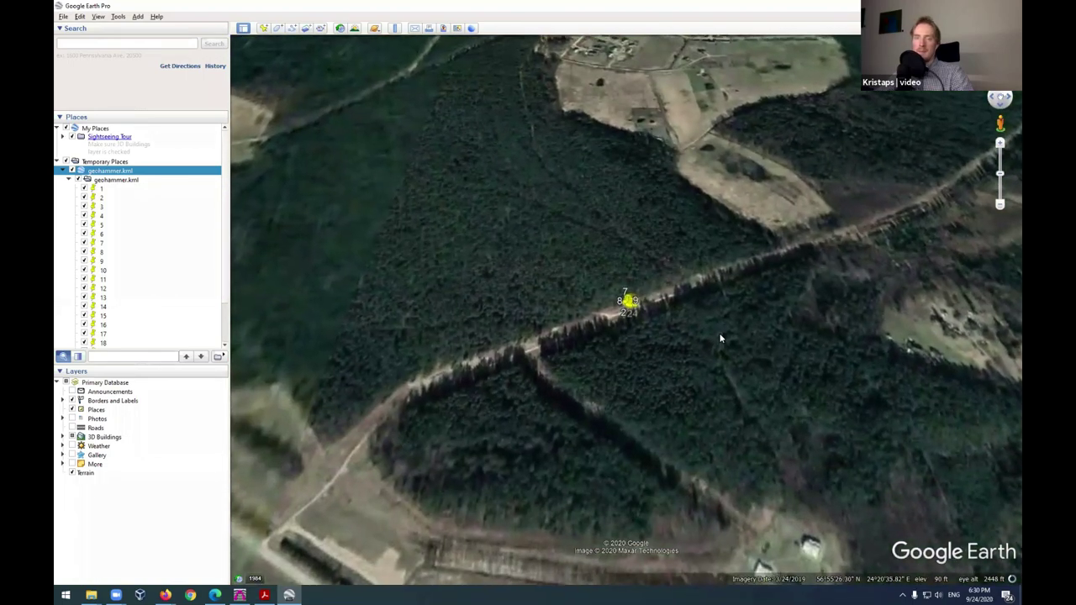
Step: Zoom in on the 24 numbered flag placemarks beside the forest road, then restore the window
left_click_drag(721, 338, 722, 386)
scroll(626, 350, "up", 3)
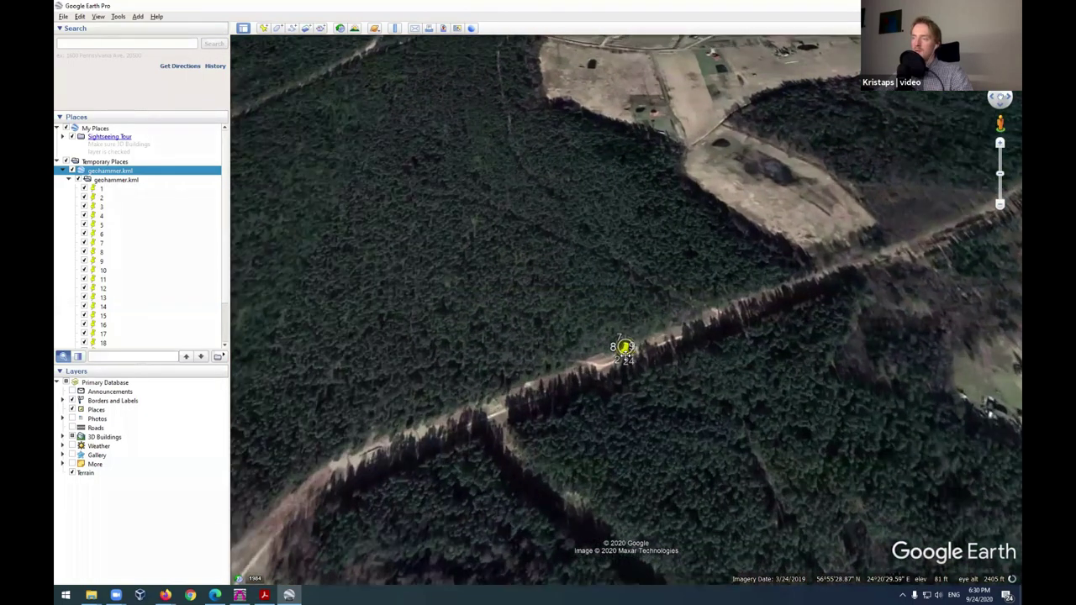
scroll(625, 350, "down", 5)
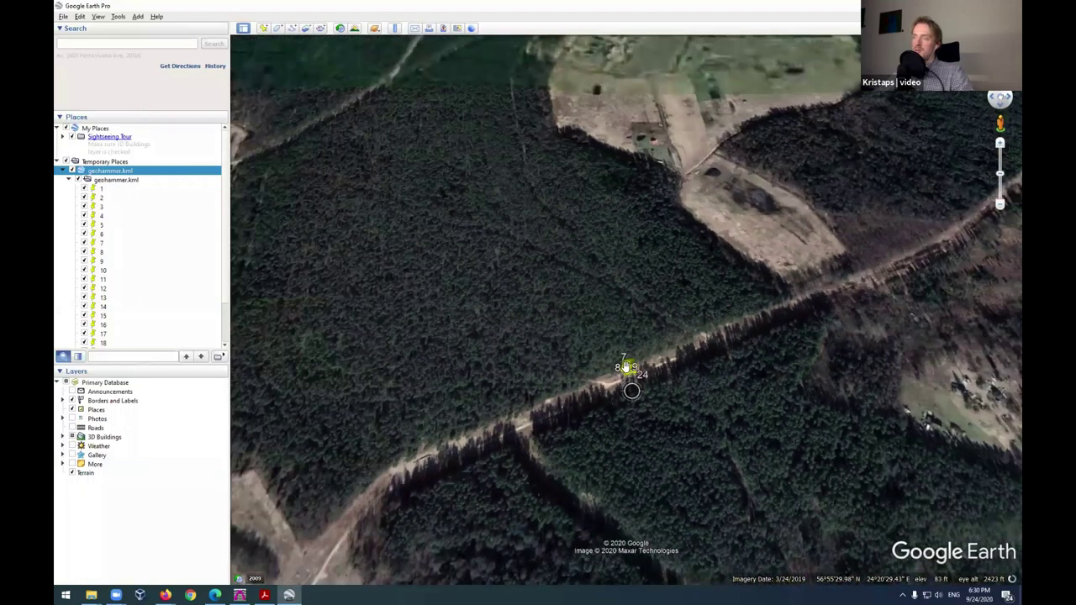
scroll(618, 357, "up", 3)
scroll(618, 358, "up", 5)
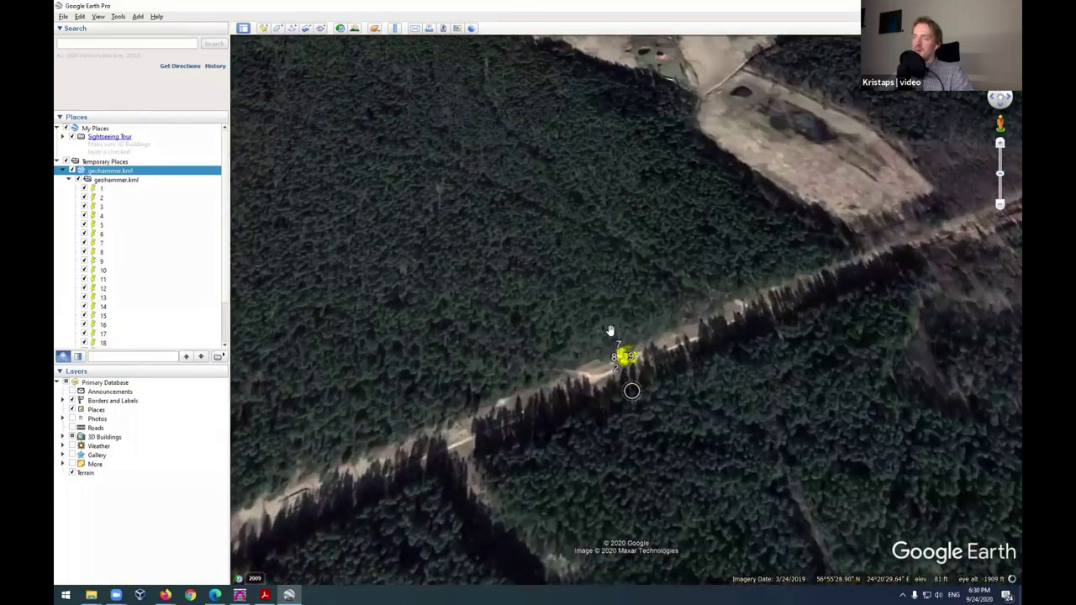
scroll(623, 425, "up", 4)
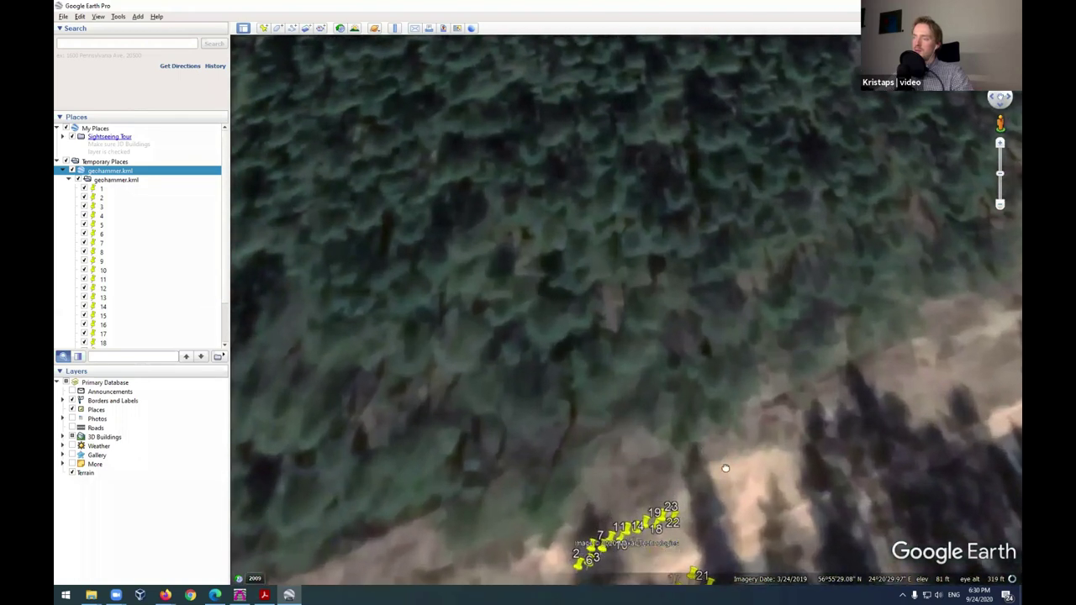
left_click_drag(723, 468, 733, 384)
scroll(743, 424, "up", 1)
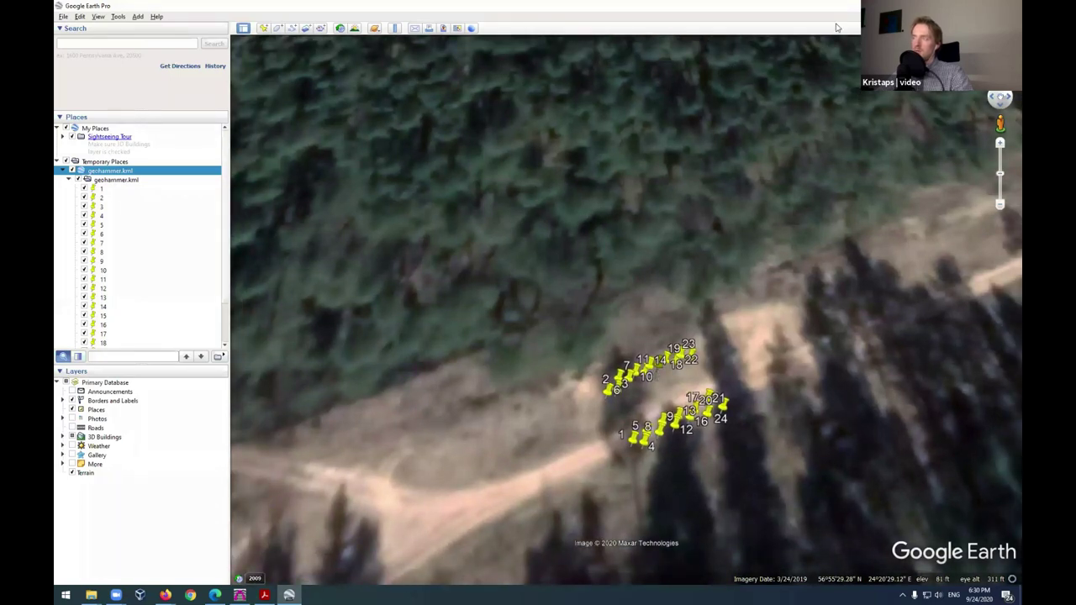
key("super+Down")
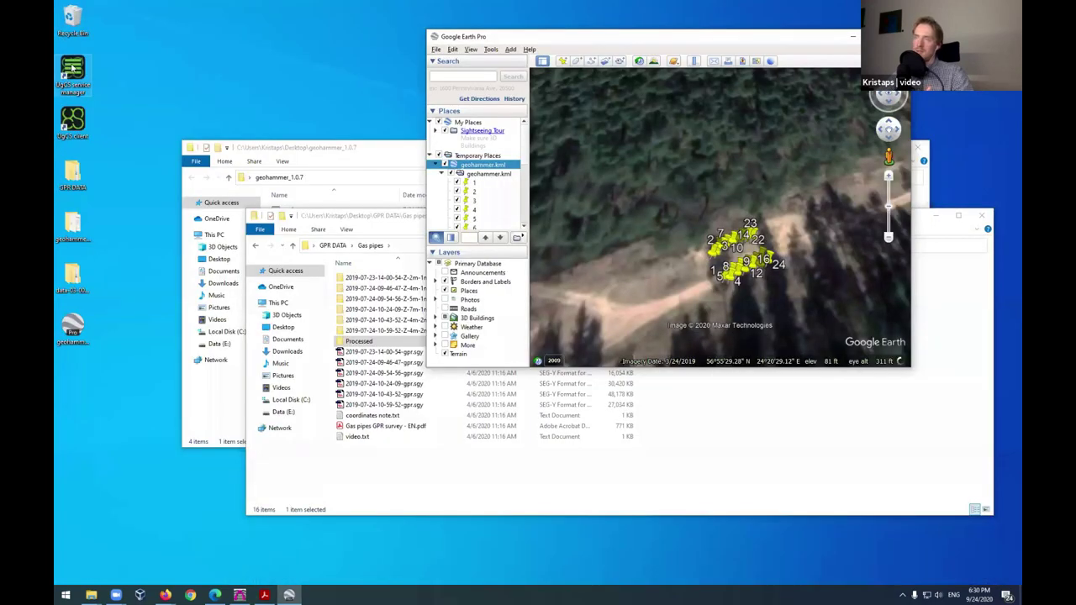
Step: Launch the UgCS client from its desktop shortcut
left_click(74, 74)
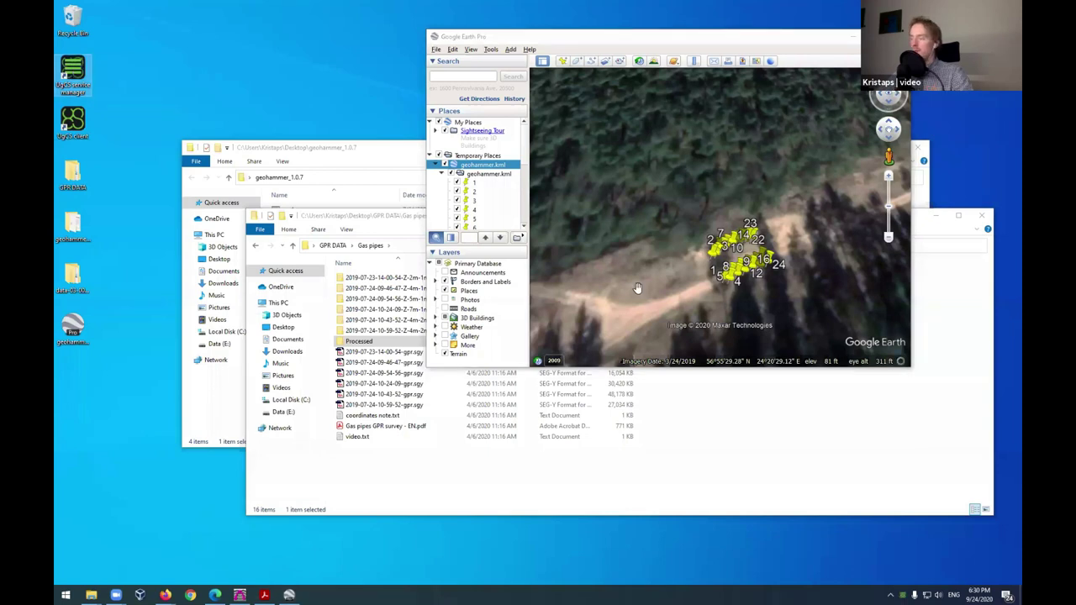
double_click(72, 115)
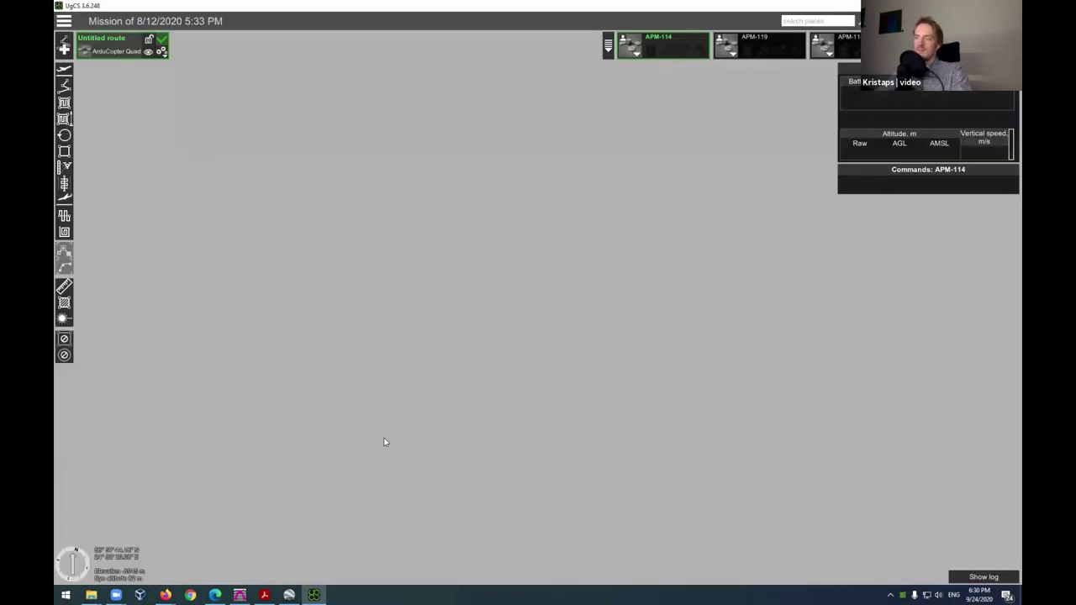
Step: Zoom out and rotate the Riga map, then open Map layers' Placemarks settings
scroll(505, 346, "down", 5)
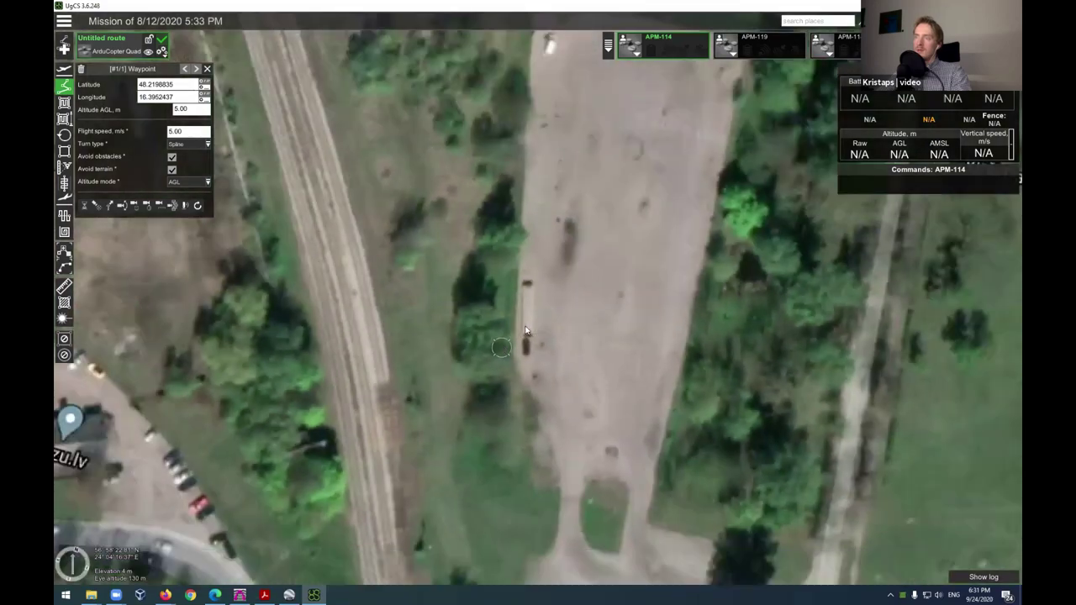
scroll(525, 331, "down", 6)
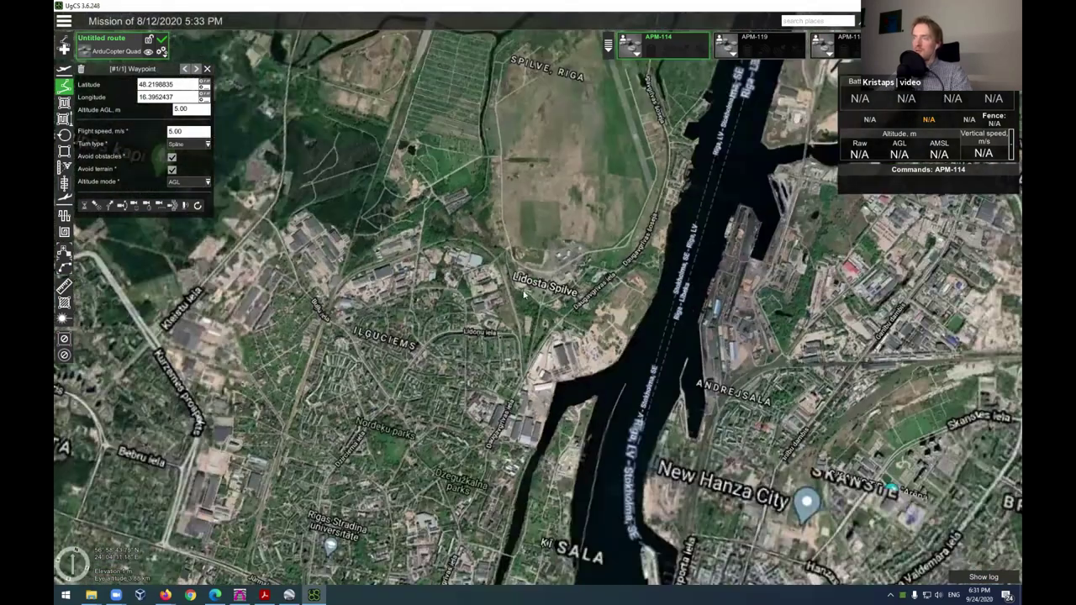
left_click_drag(621, 388, 558, 392)
left_click(886, 21)
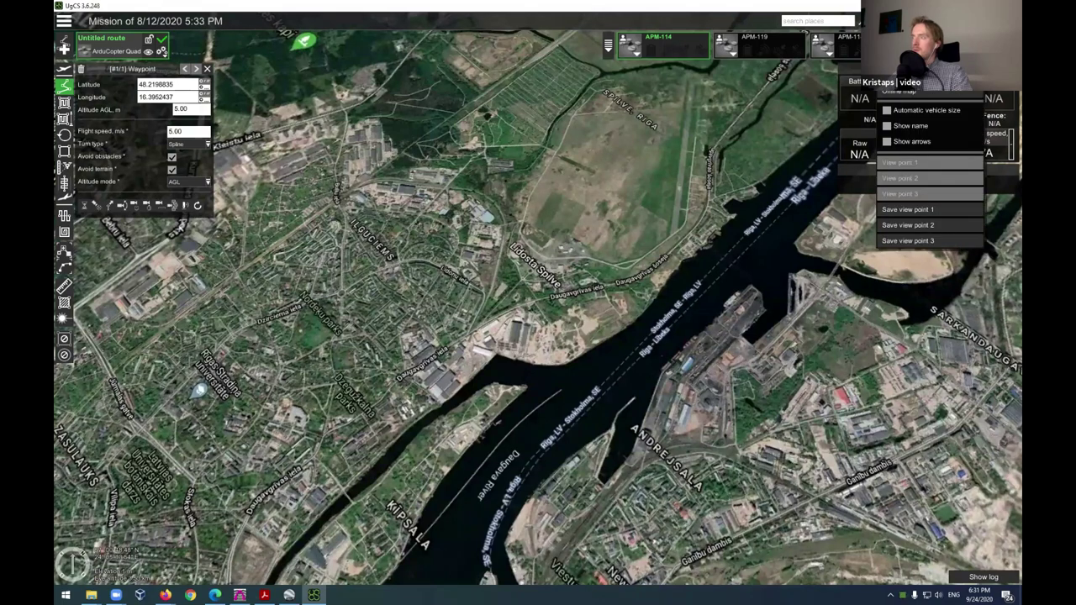
left_click(901, 76)
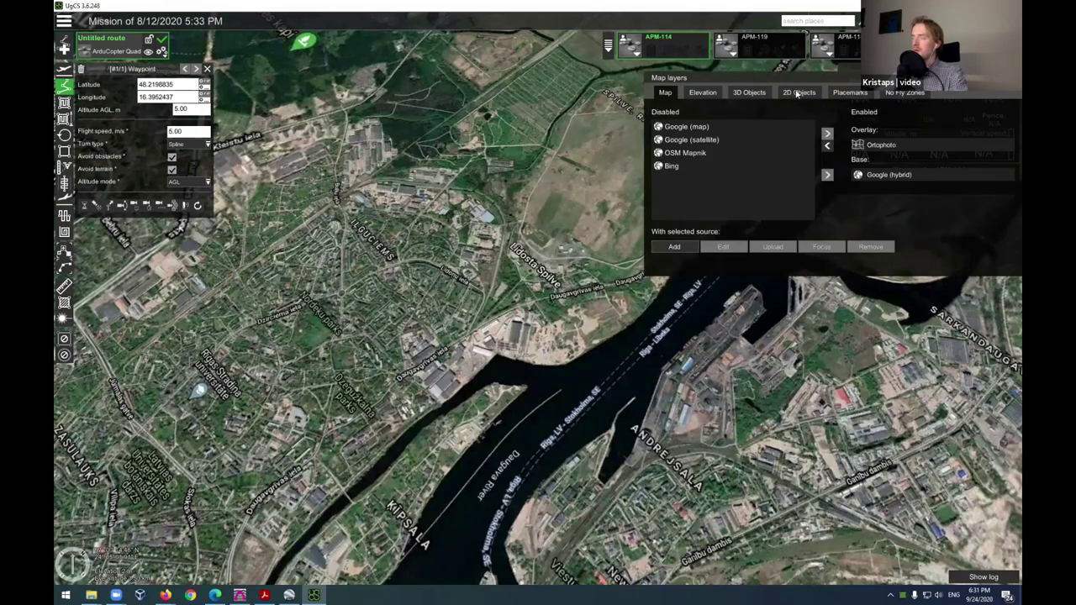
left_click(849, 94)
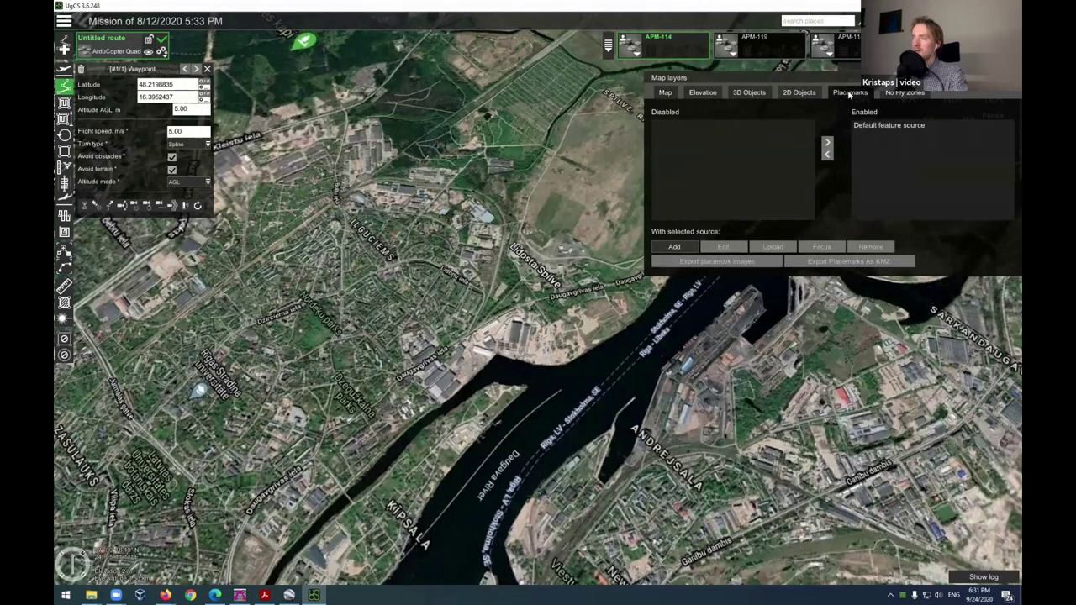
Step: Add a new placemark source named GeoHammer1 and select it
left_click(673, 247)
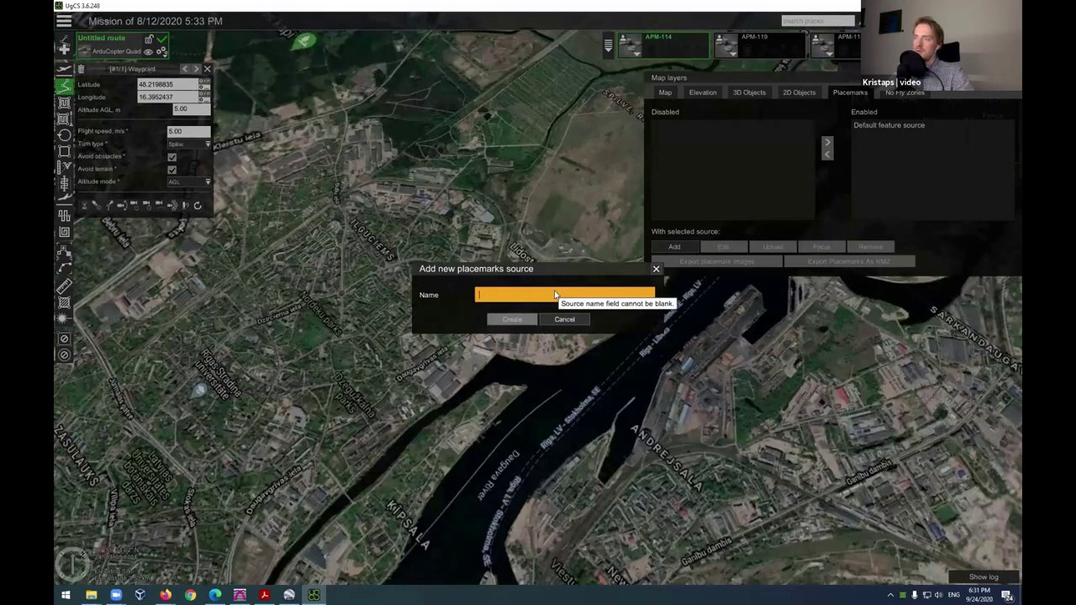
type("GeoHammer")
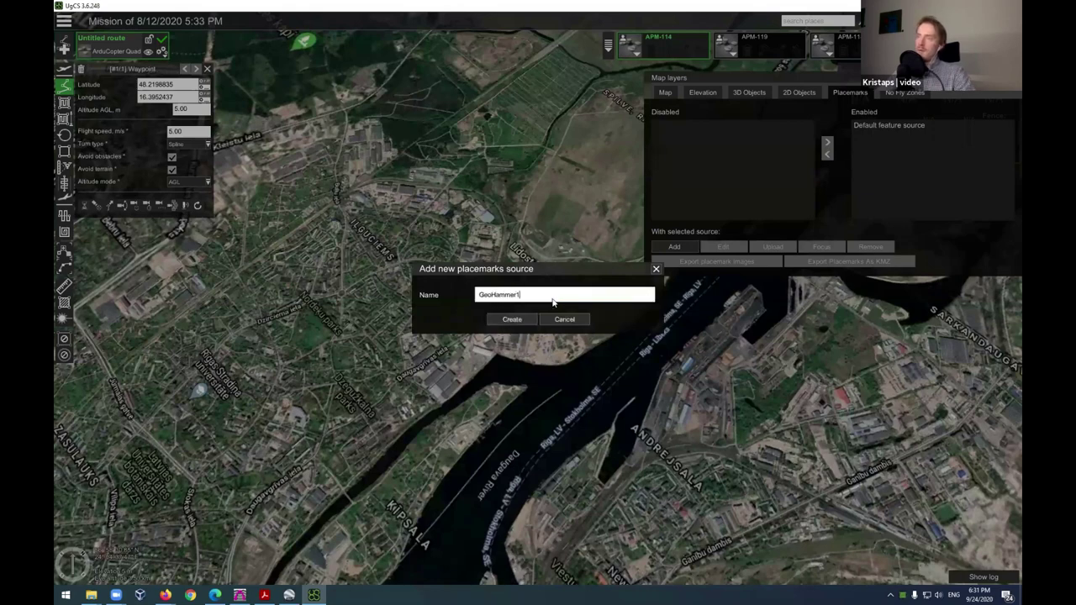
left_click(509, 321)
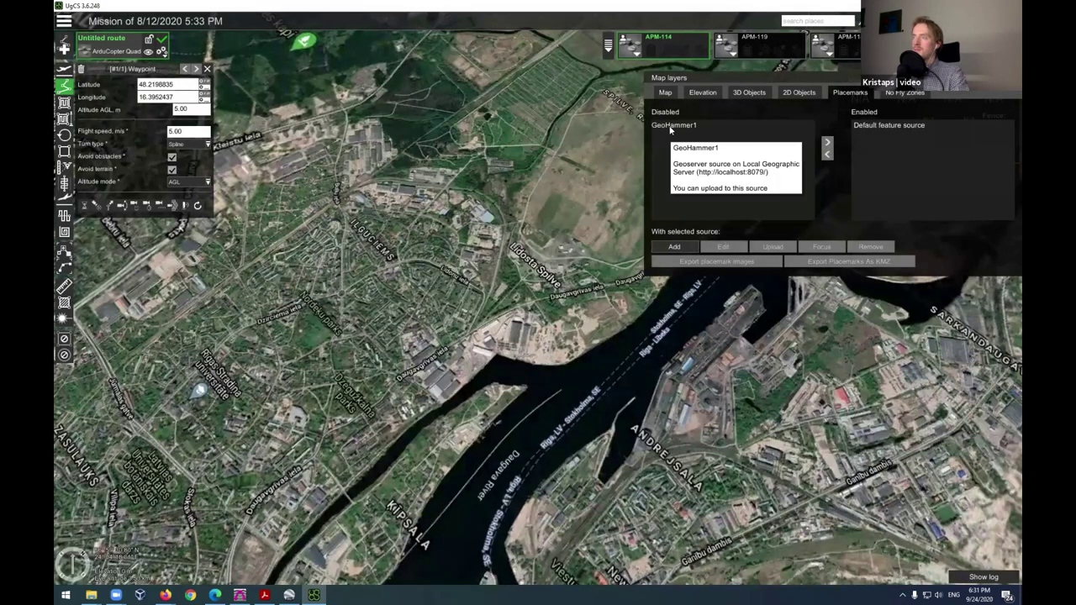
left_click(670, 126)
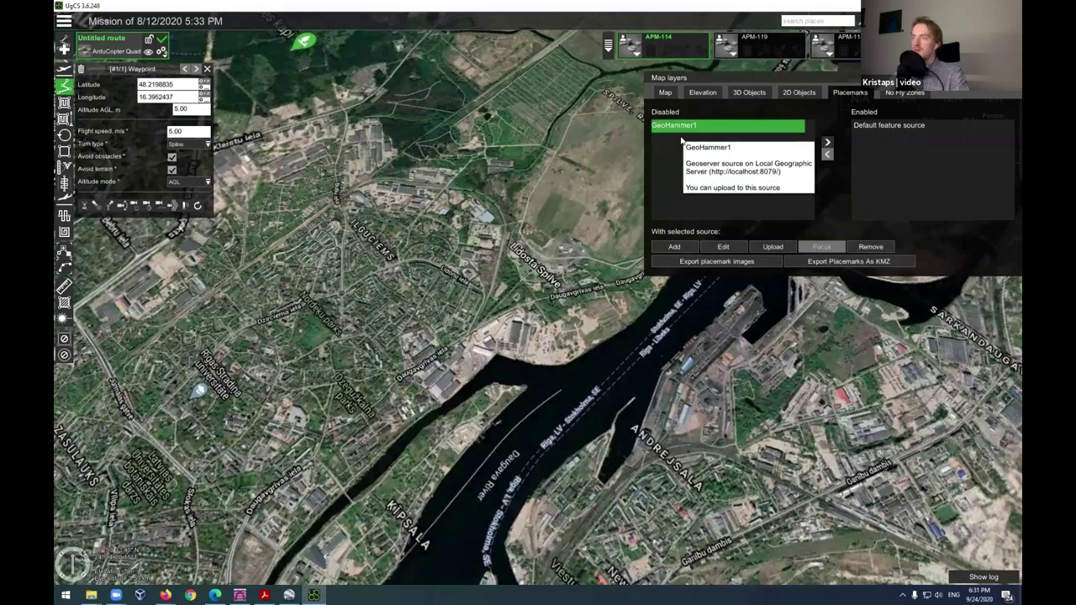
Step: Upload geohammer.kml from C:\Users\user\Desktop into the GeoHammer1 placemark source
left_click(773, 247)
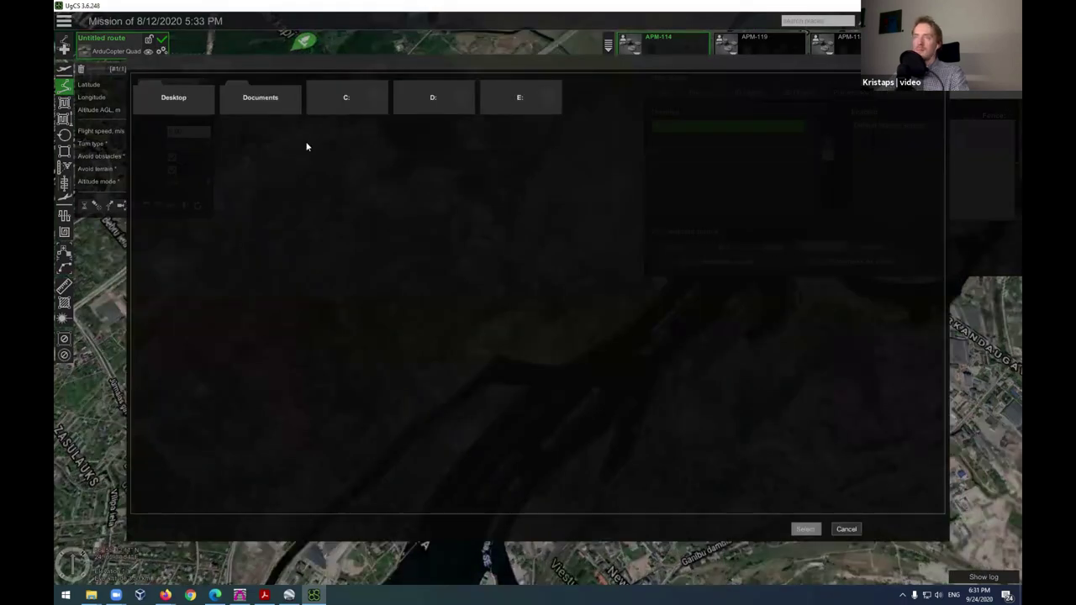
left_click(358, 111)
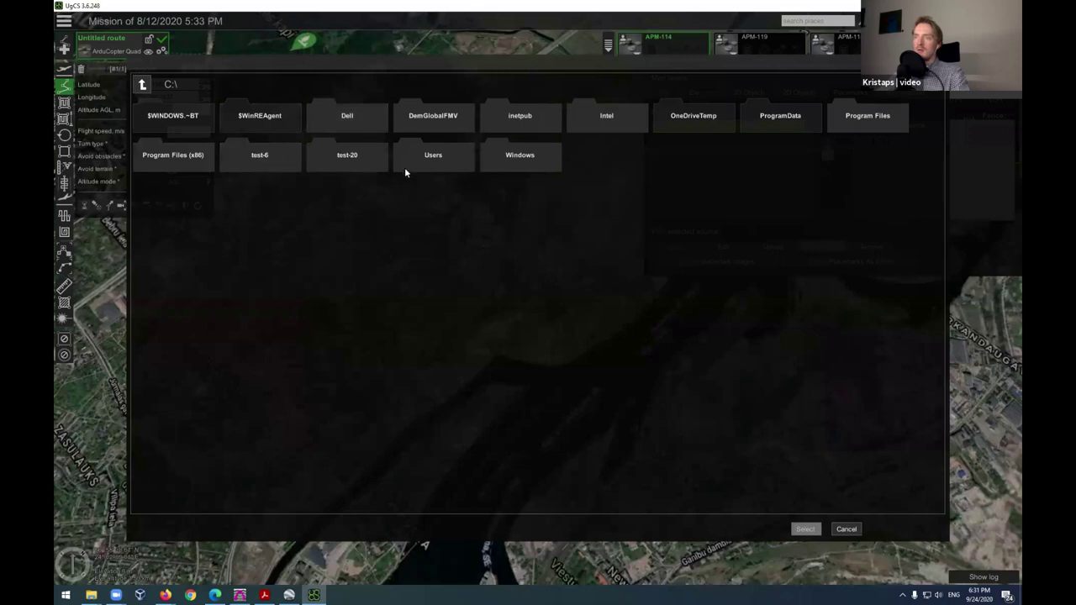
left_click(457, 161)
left_click(283, 115)
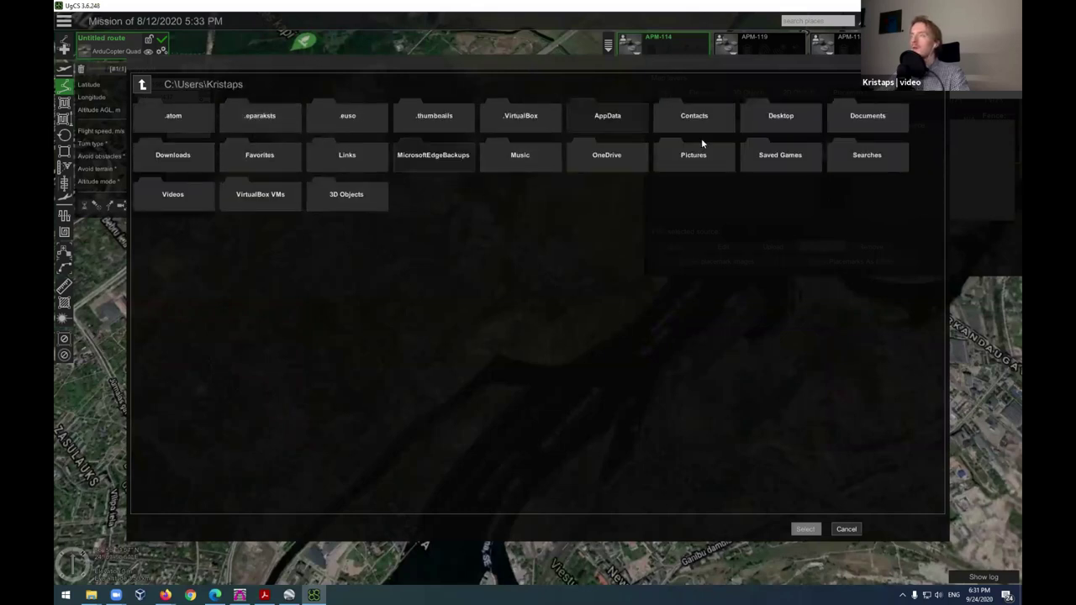
left_click(783, 123)
left_click(519, 118)
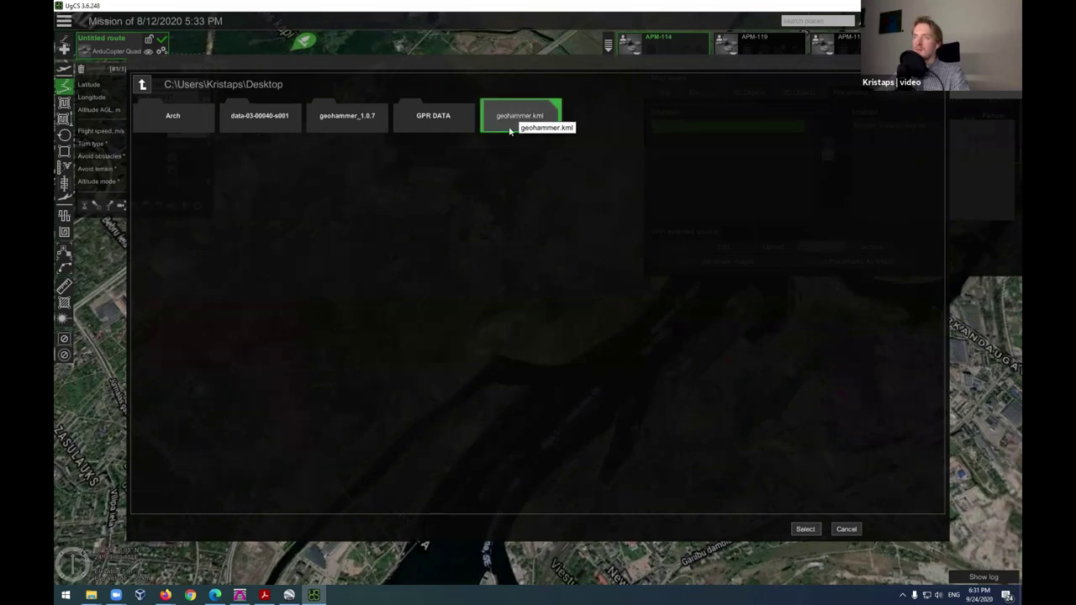
left_click(805, 530)
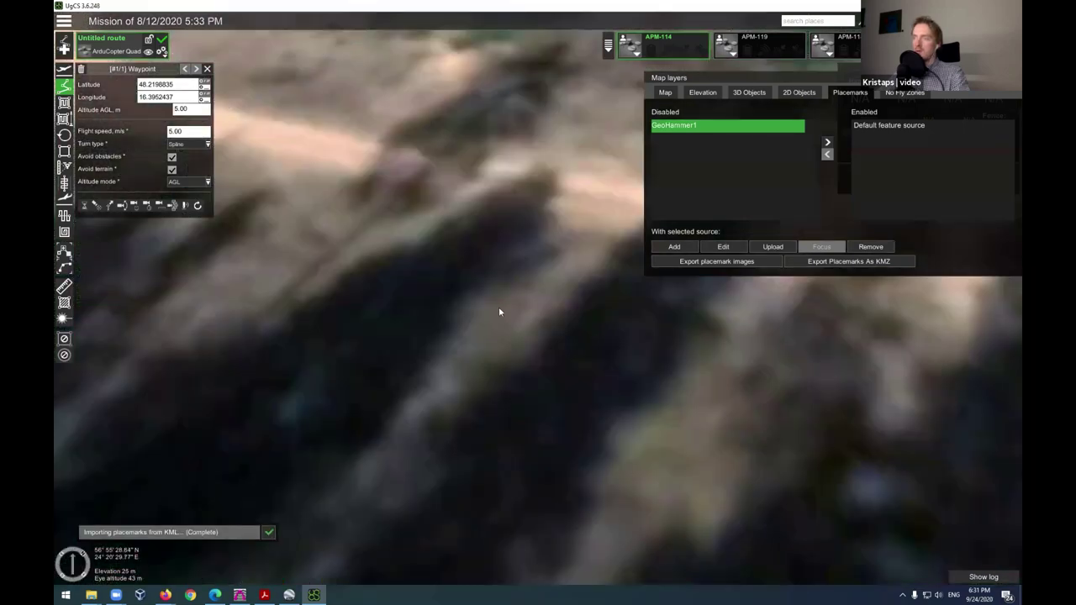
Step: Move GeoHammer1 into the Enabled placemark sources list
scroll(495, 305, "down", 5)
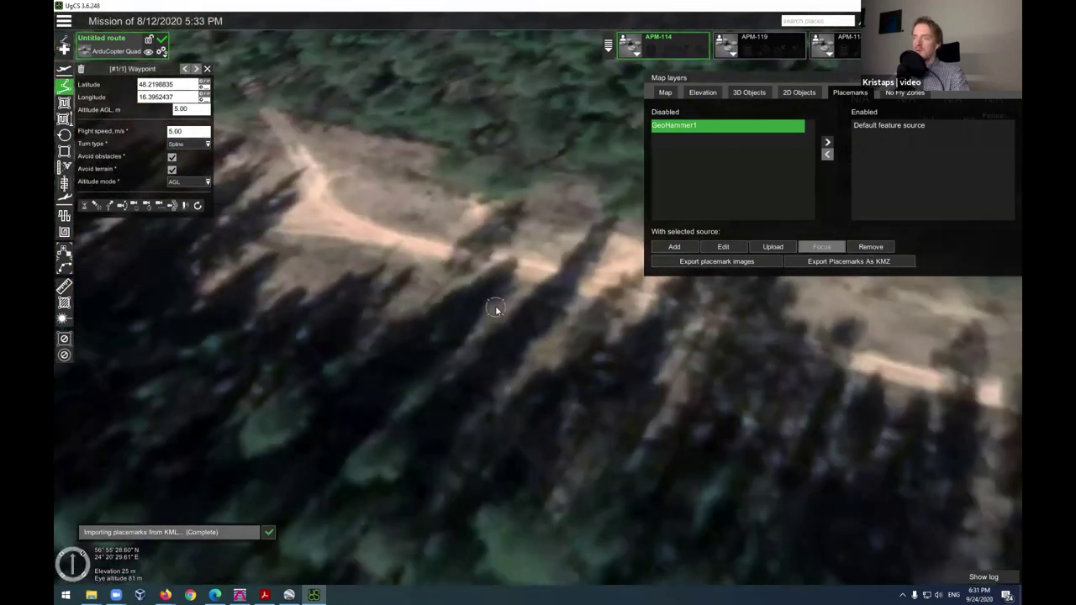
scroll(523, 321, "down", 5)
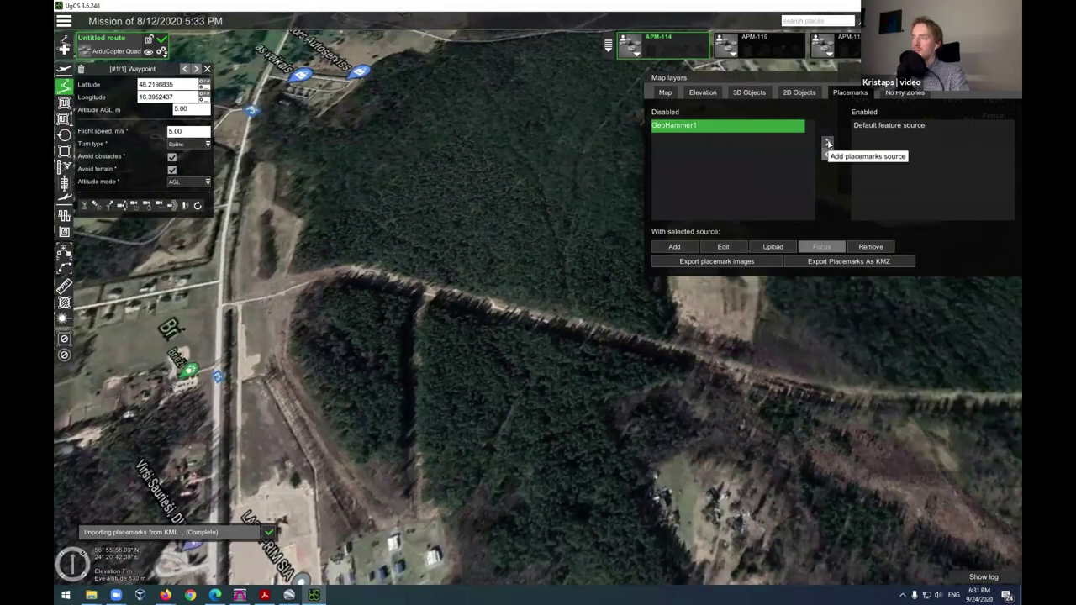
left_click(828, 143)
Step: Zoom in and rotate and tilt the 3D map around the two rows of yellow pins
scroll(538, 299, "up", 3)
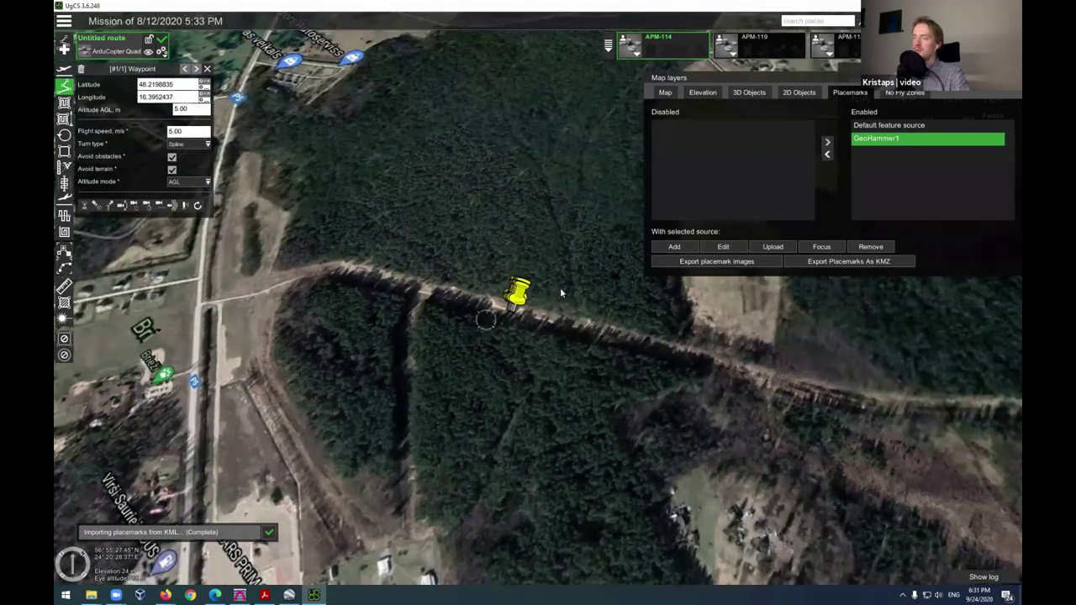
scroll(413, 382, "up", 5)
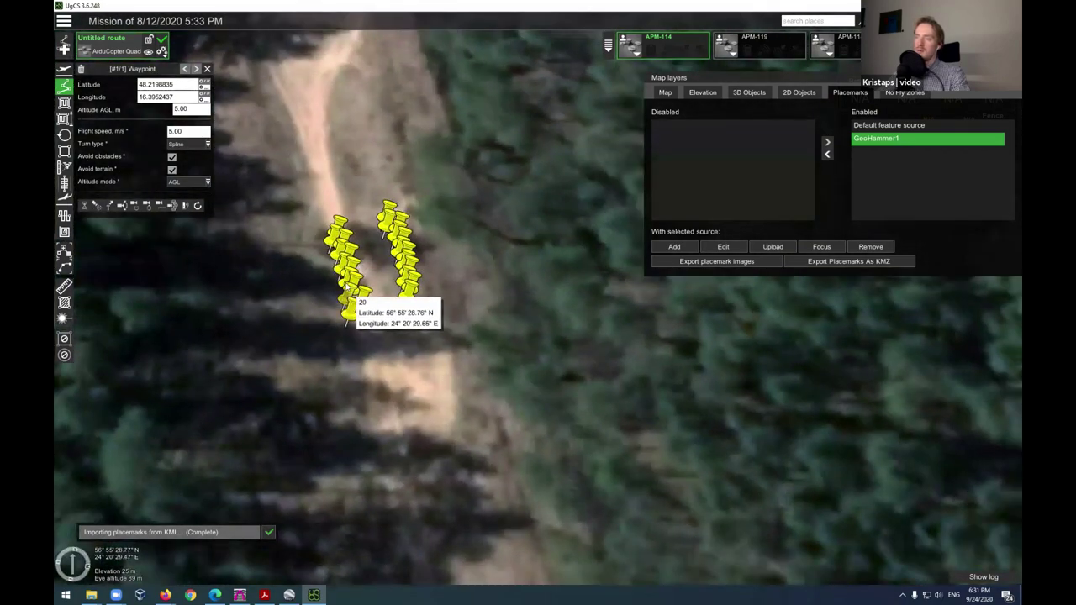
scroll(586, 343, "up", 3)
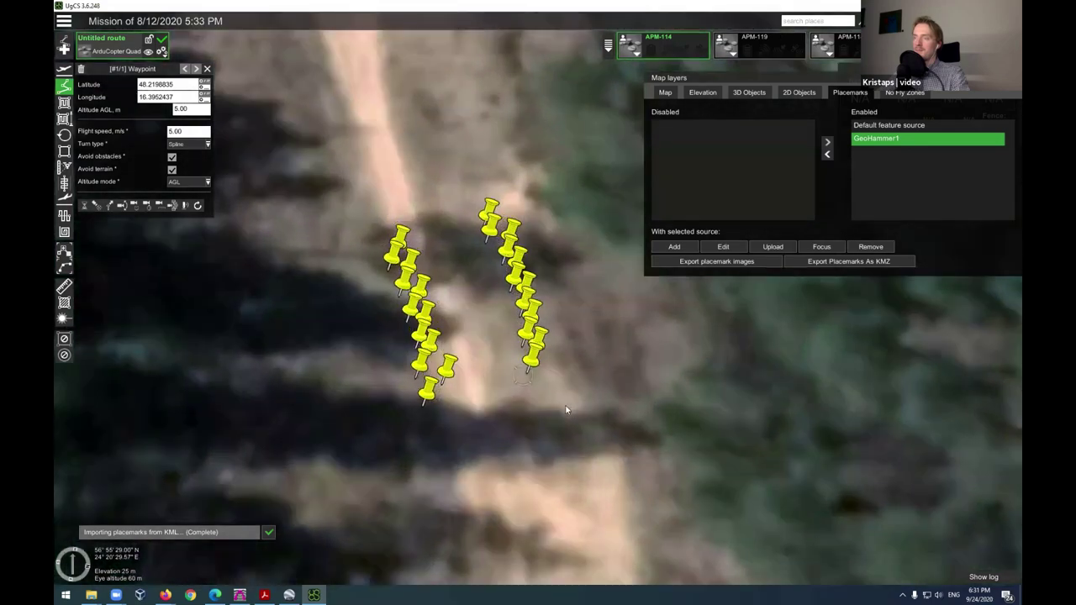
left_click_drag(566, 406, 644, 408)
left_click_drag(399, 406, 487, 377)
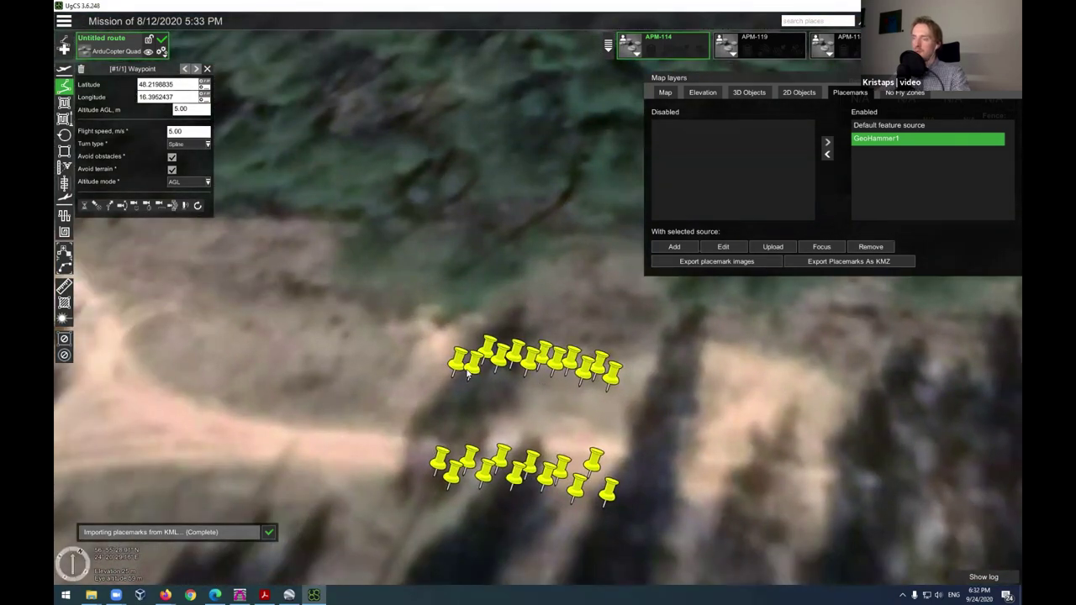
mouse_move(573, 478)
left_mouse_down()
mouse_move(533, 378)
mouse_move(711, 339)
mouse_move(606, 559)
mouse_move(586, 506)
left_mouse_up()
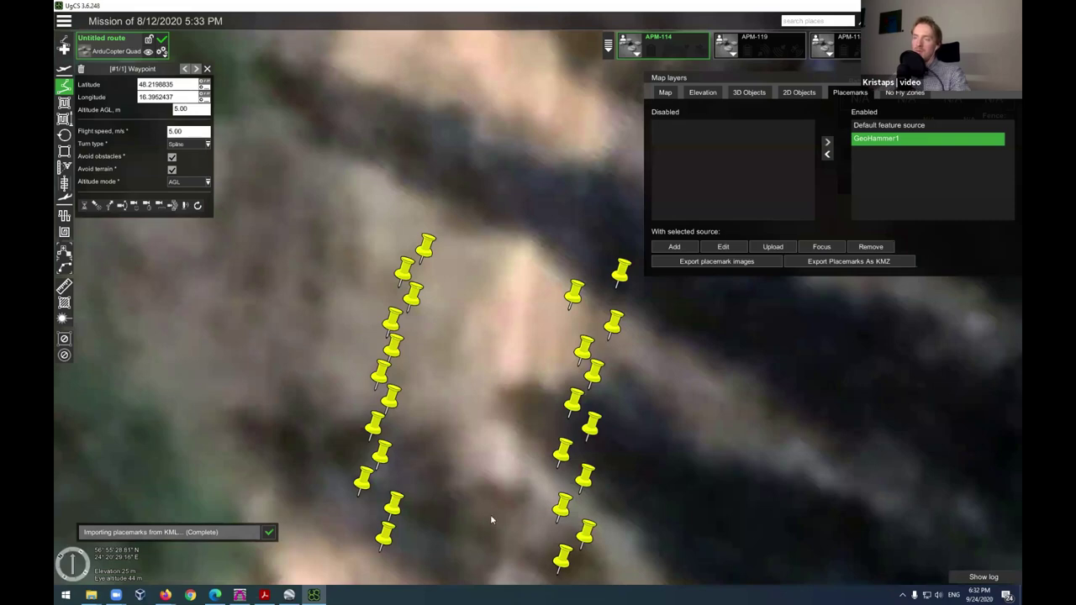
left_click_drag(604, 438, 409, 444)
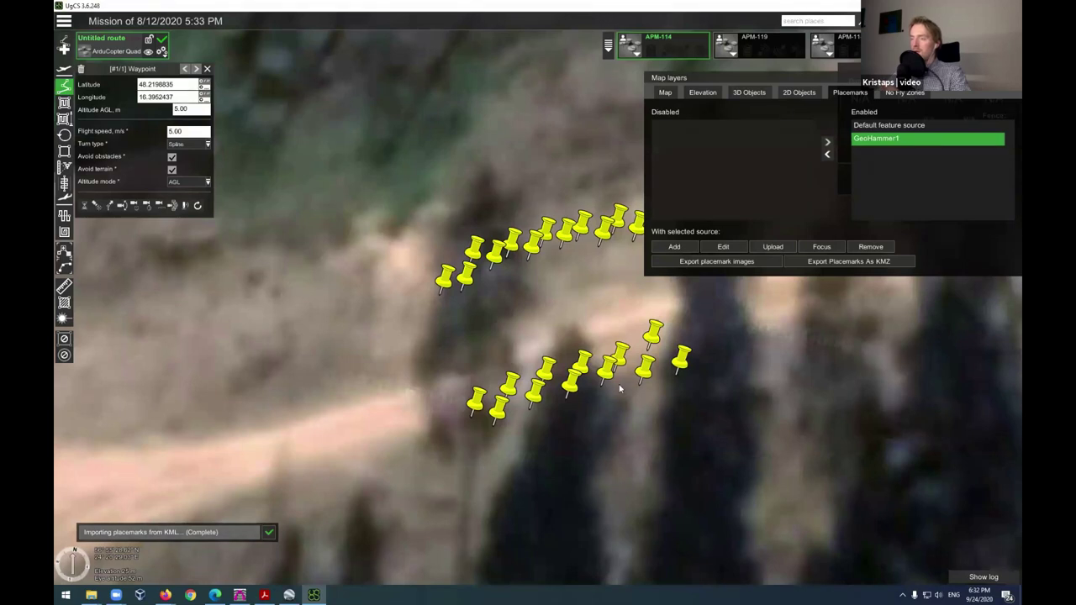
left_click_drag(419, 342, 303, 378)
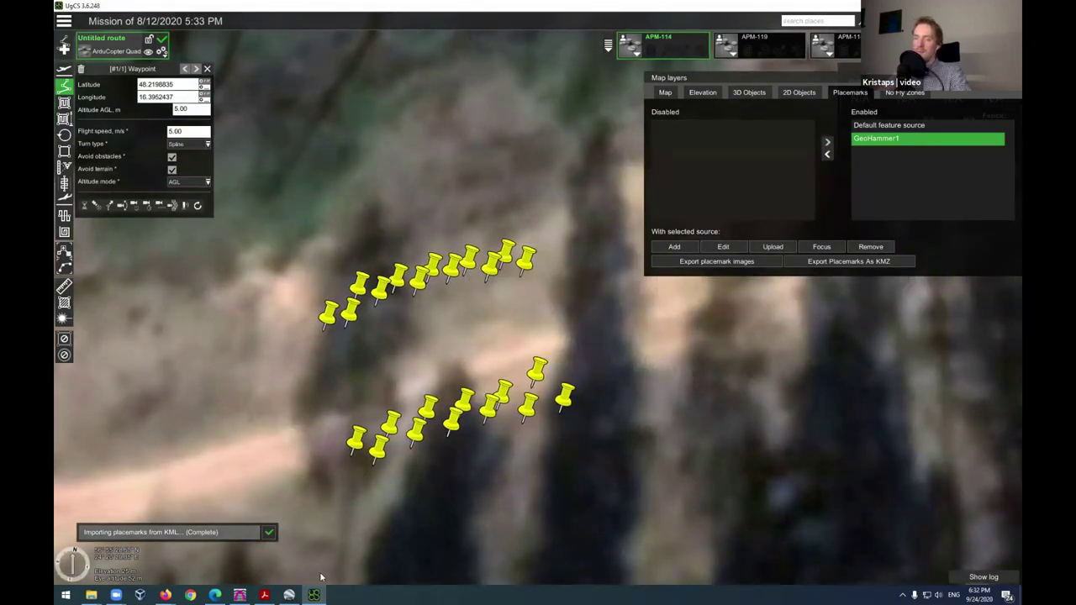
Step: Bring GeoHammer to the front and drag the map/radargram splitter right to widen the map
left_click(240, 595)
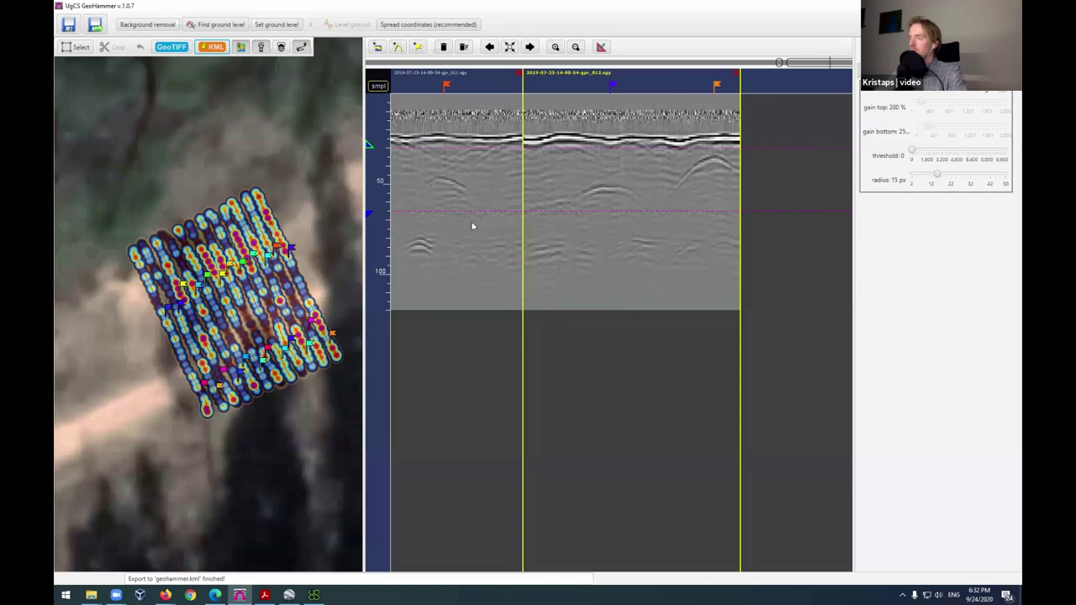
scroll(311, 223, "up", 4)
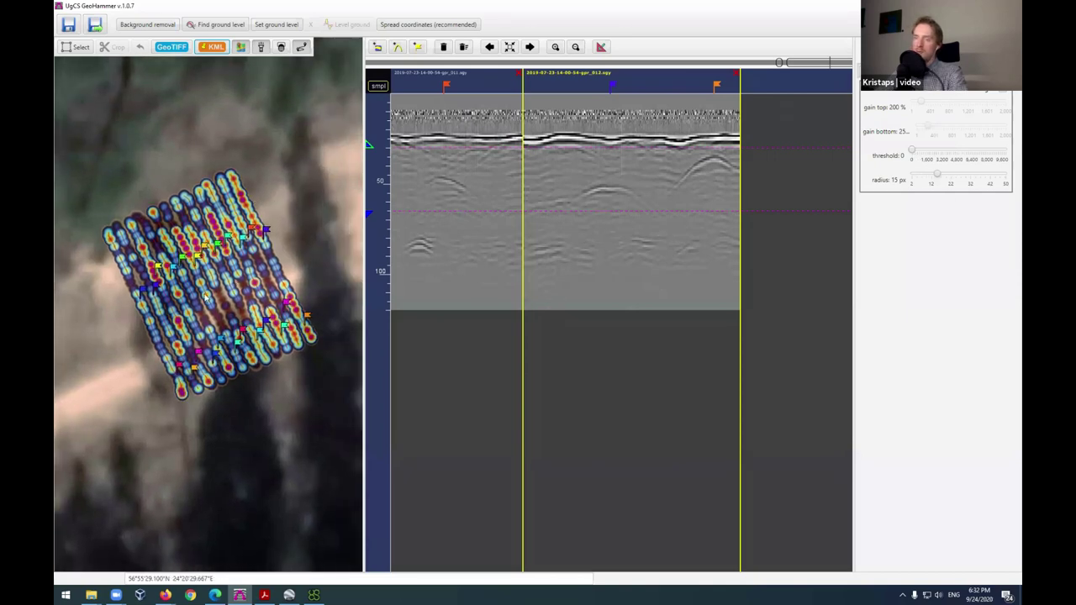
left_click_drag(362, 243, 600, 243)
Step: Toggle the heatmap overlay off and back on, then zoom in on the survey tracks
scroll(371, 235, "down", 3)
scroll(372, 234, "down", 2)
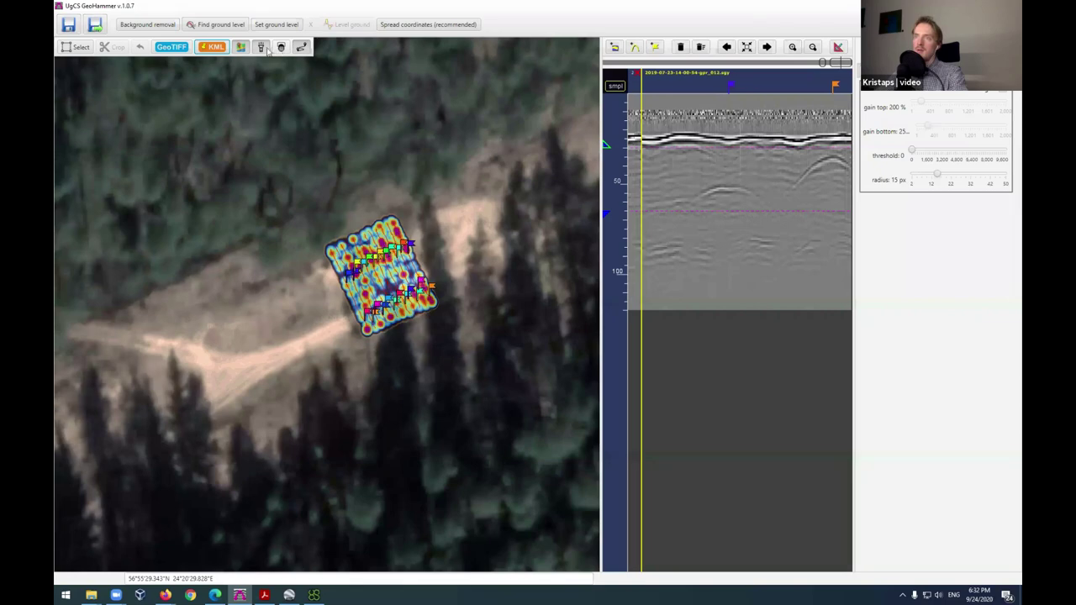
left_click(261, 47)
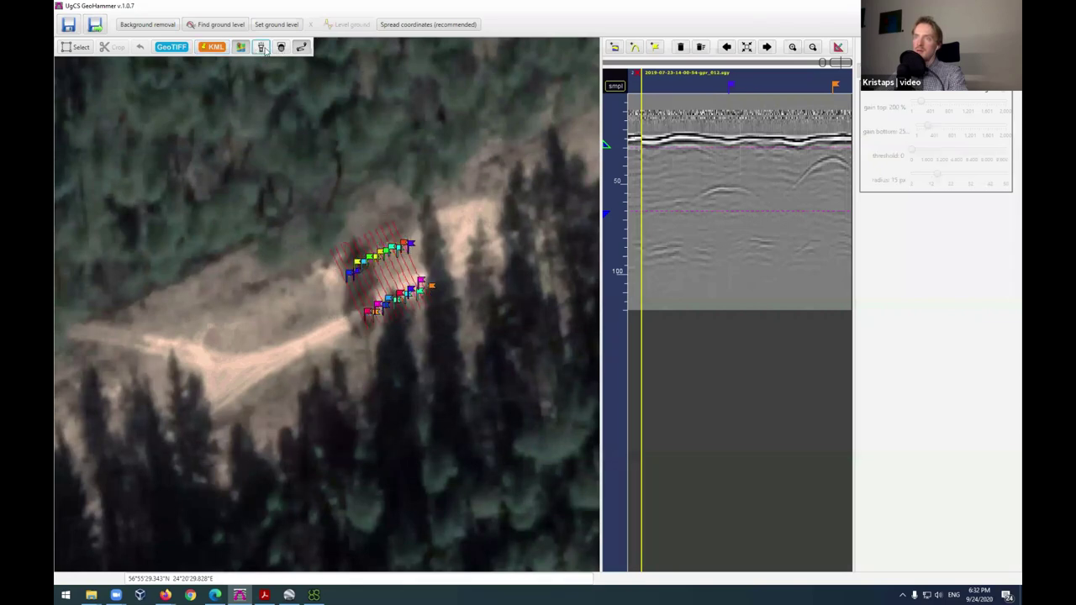
left_click(261, 47)
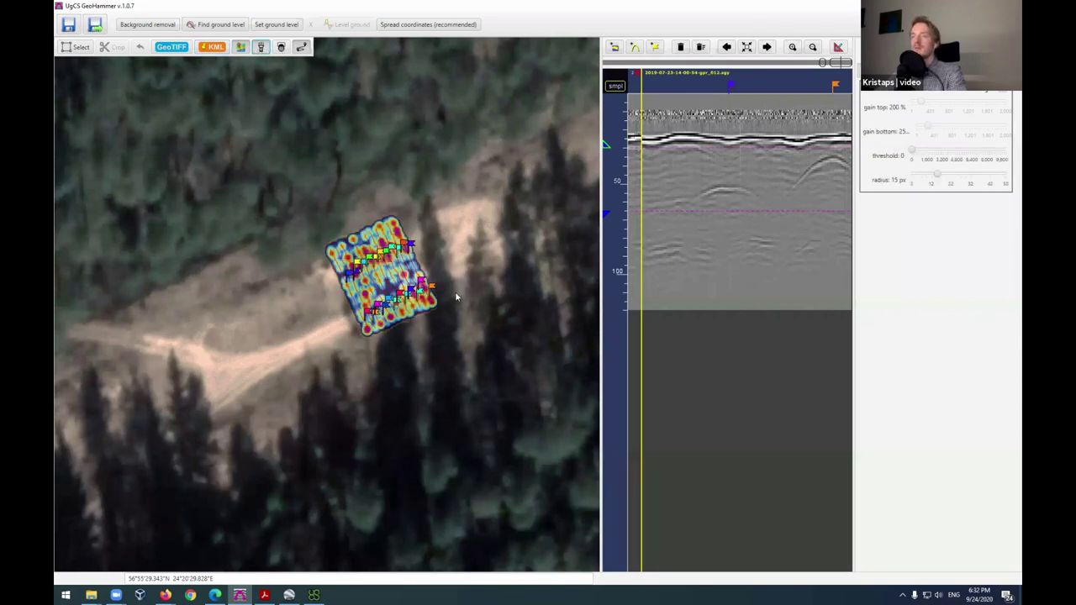
scroll(438, 290, "up", 2)
scroll(433, 265, "up", 3)
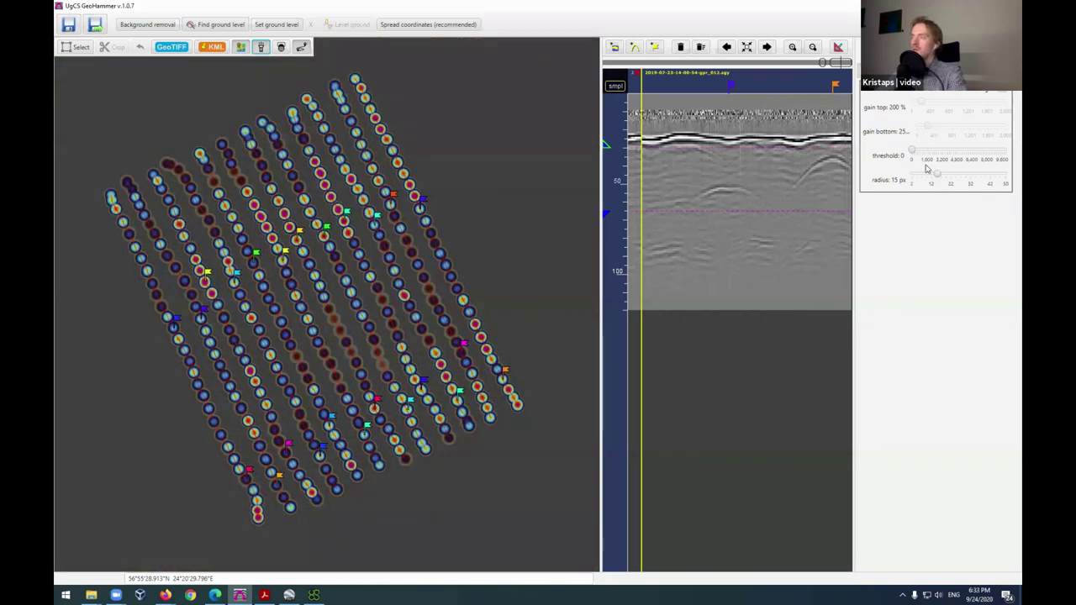
Step: Drag the heatmap radius slider up to 50 px so the survey dots blend together
left_click_drag(939, 175, 1007, 185)
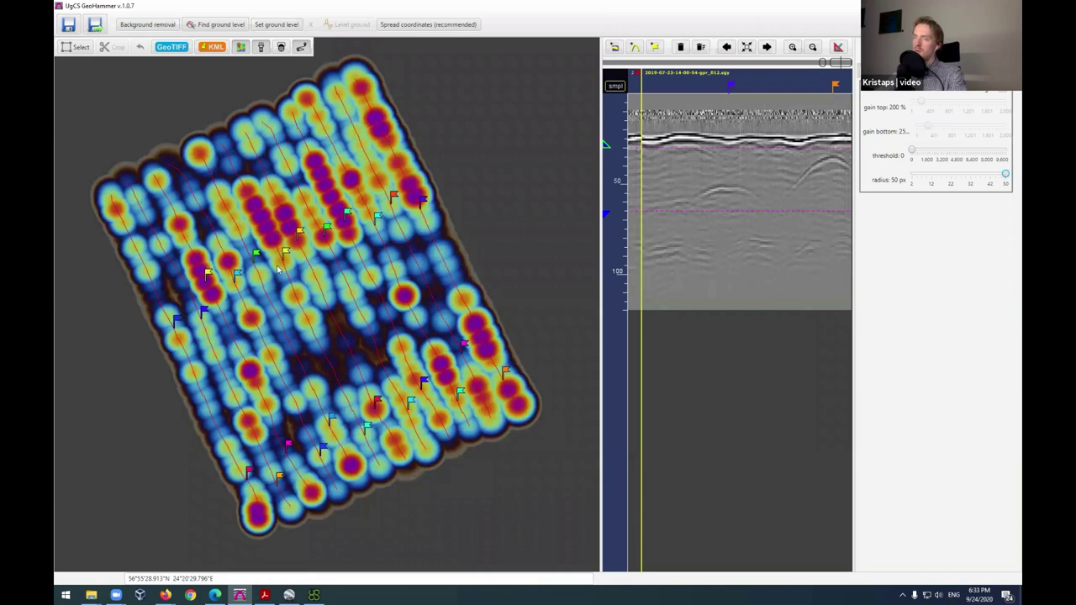
scroll(425, 305, "down", 5)
scroll(434, 306, "up", 6)
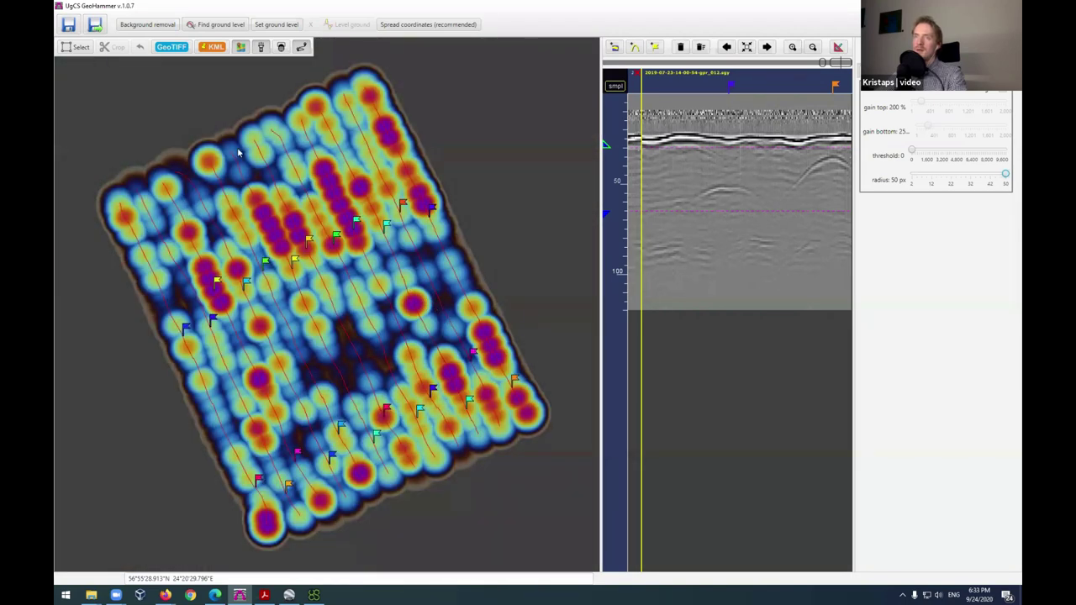
Step: Save the heatmap as geohammer.tif on the Desktop and find it in File Explorer
left_click(171, 48)
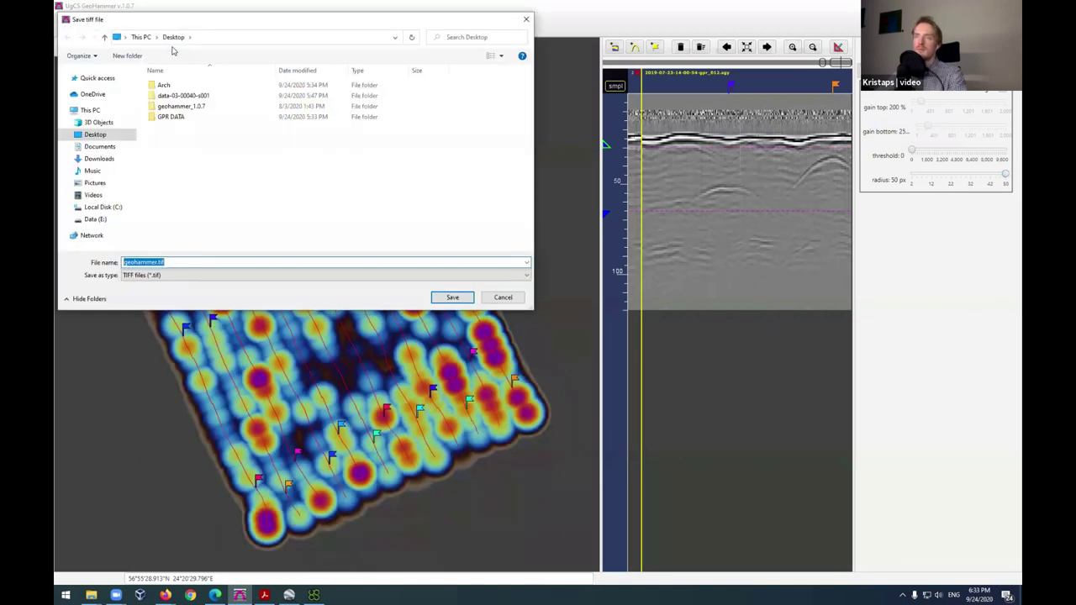
left_click(454, 298)
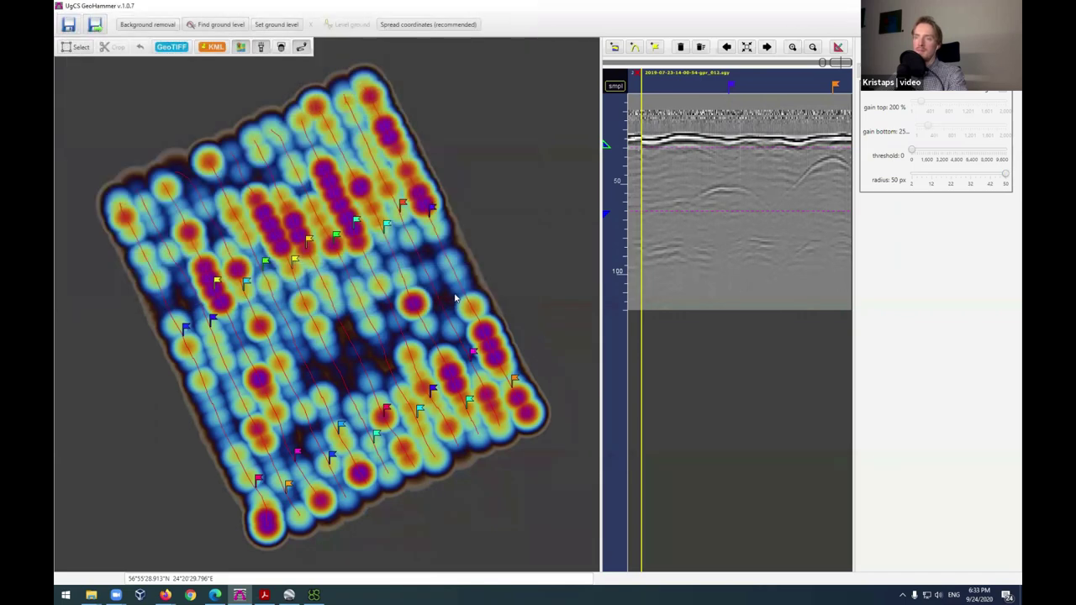
mouse_move(95, 594)
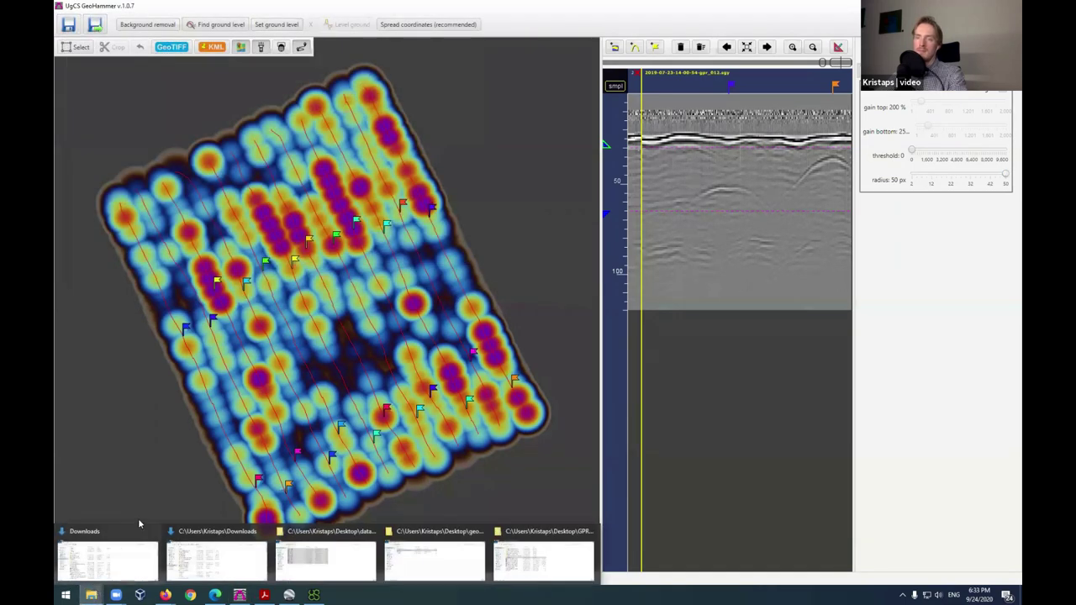
left_click(526, 561)
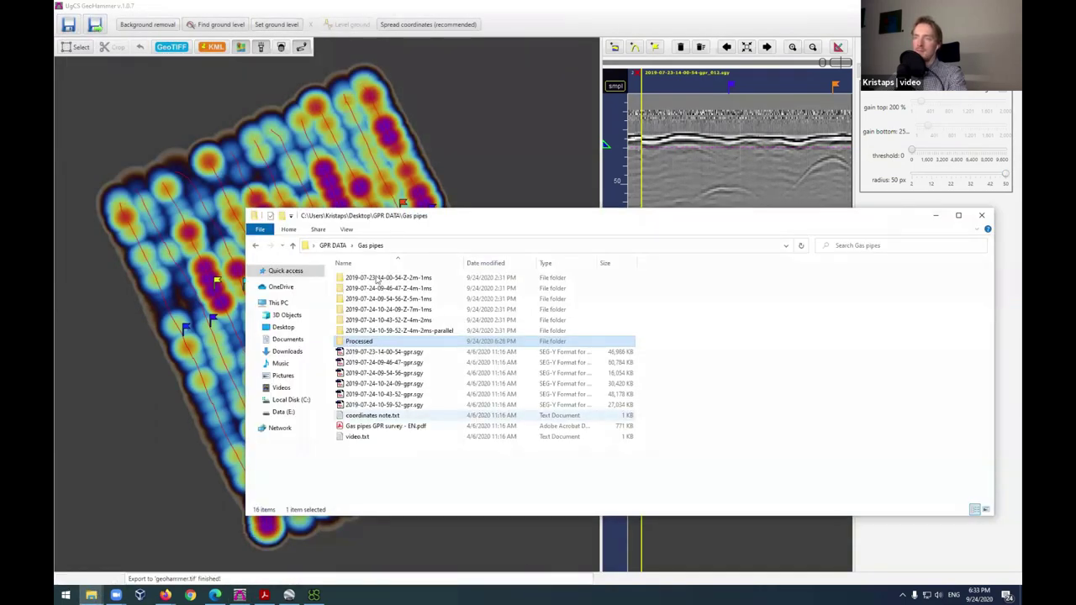
left_click(283, 330)
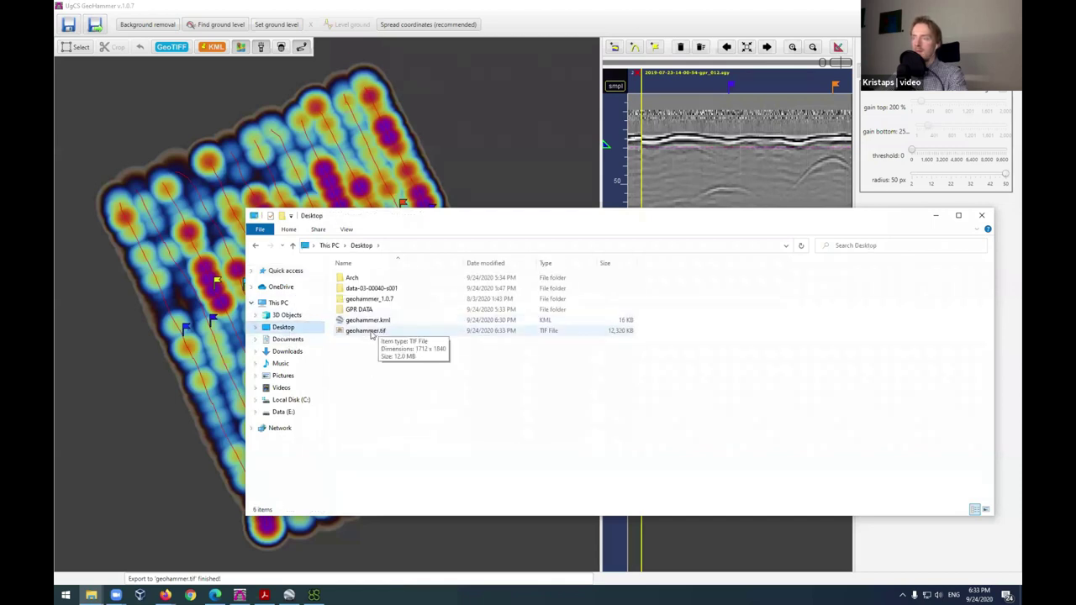
left_click(348, 334)
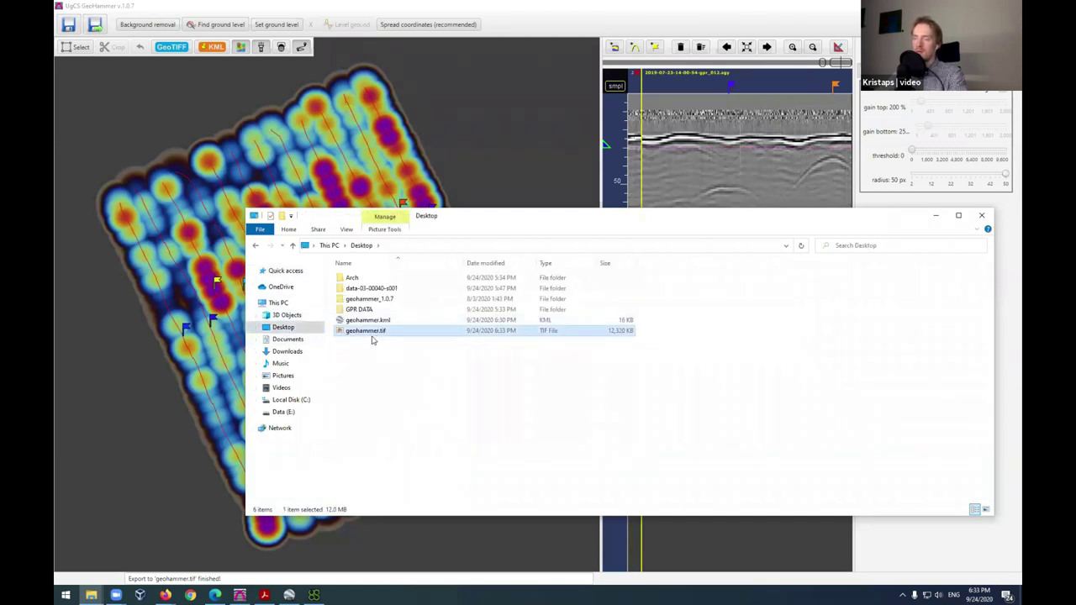
Step: In UgCS Map layers, add a Geoserver map source named GeoHammer and select it
left_click(314, 594)
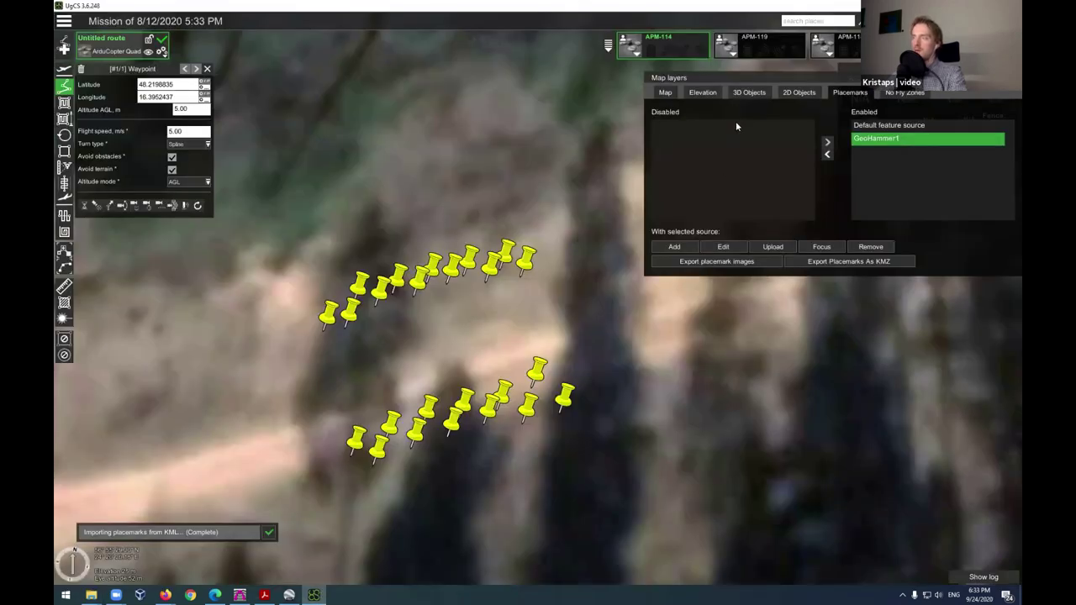
left_click(665, 93)
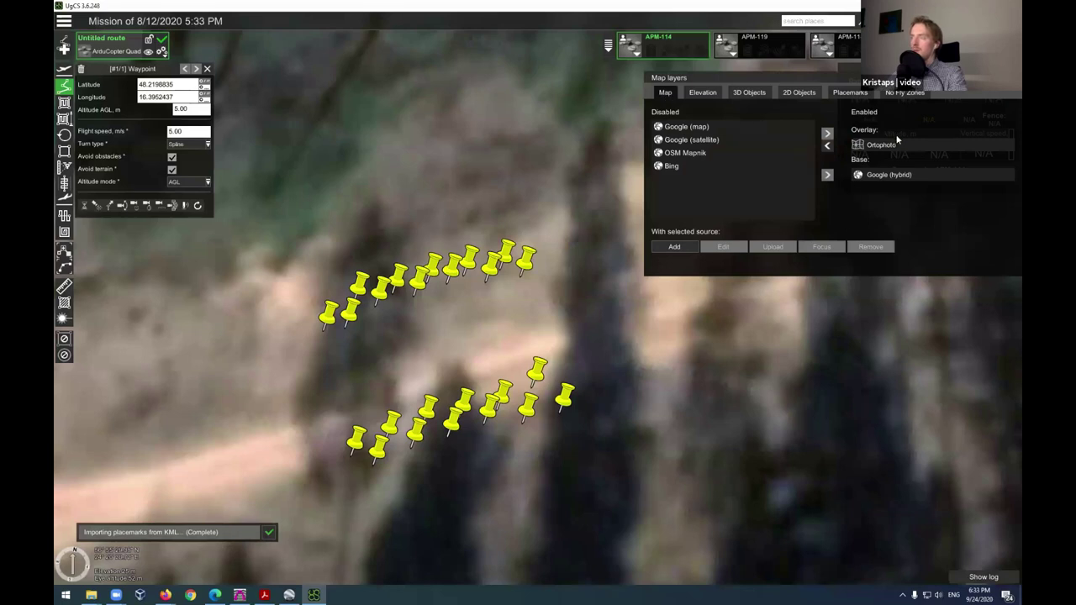
left_click(677, 246)
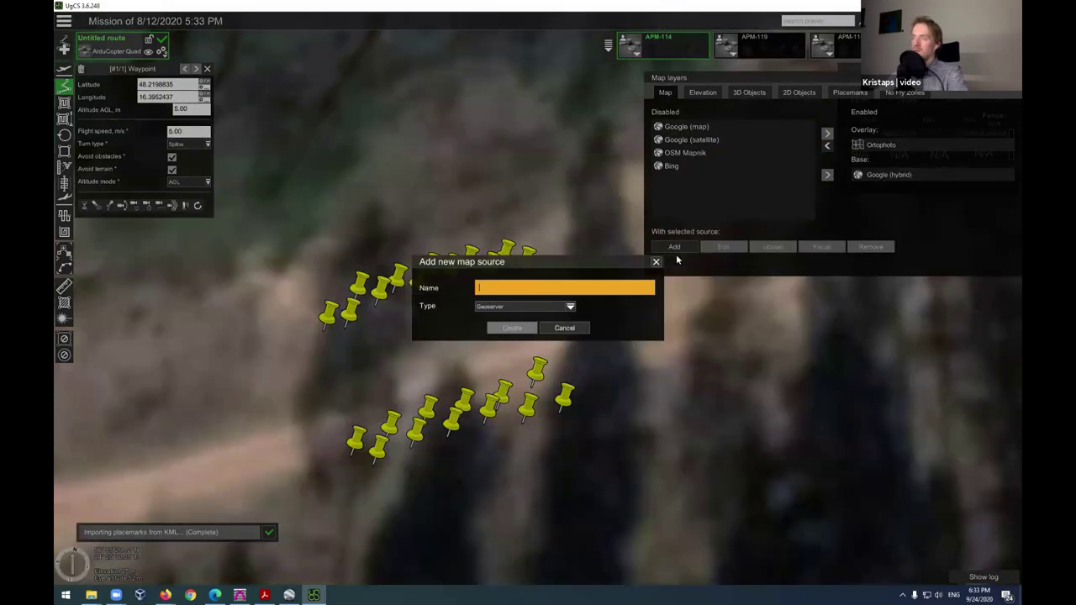
type("GeoHammer")
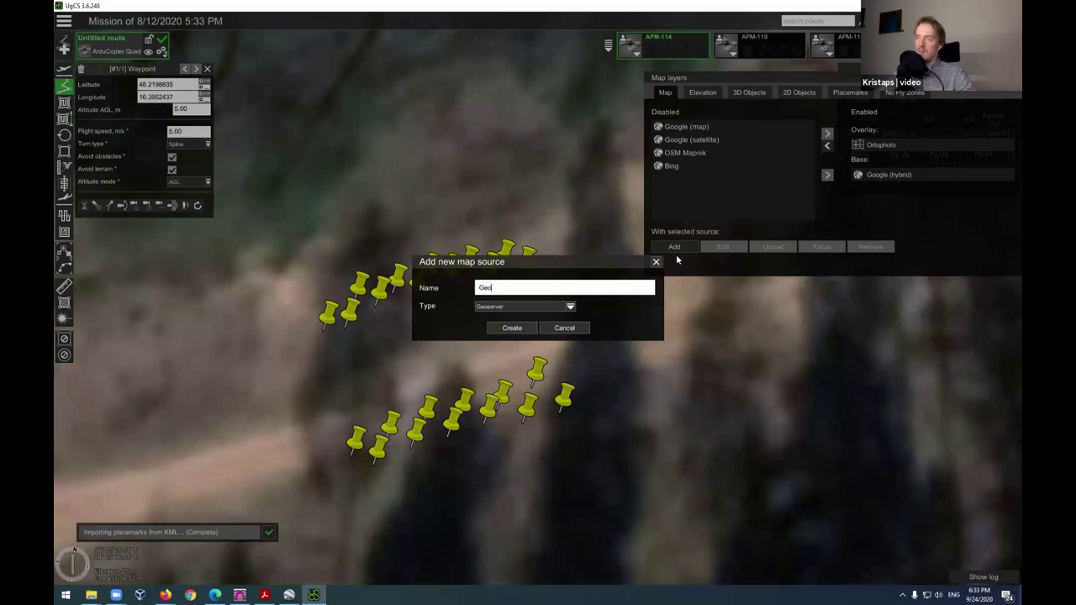
left_click(515, 329)
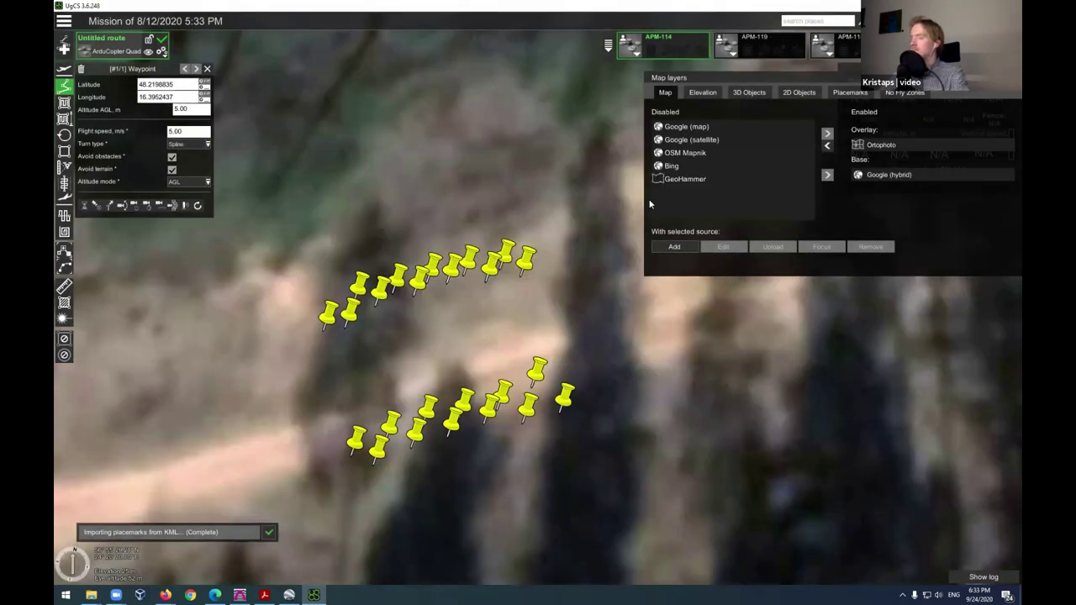
left_click(683, 180)
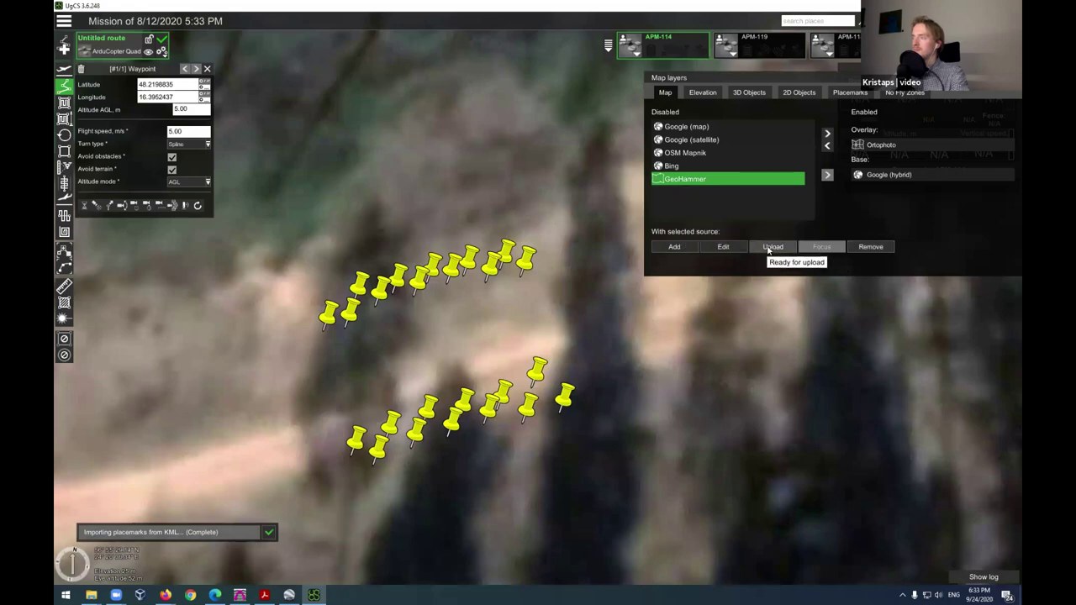
Step: Upload geohammer.tif from the Desktop as the GeoHammer overlay image
left_click(775, 248)
left_click(616, 116)
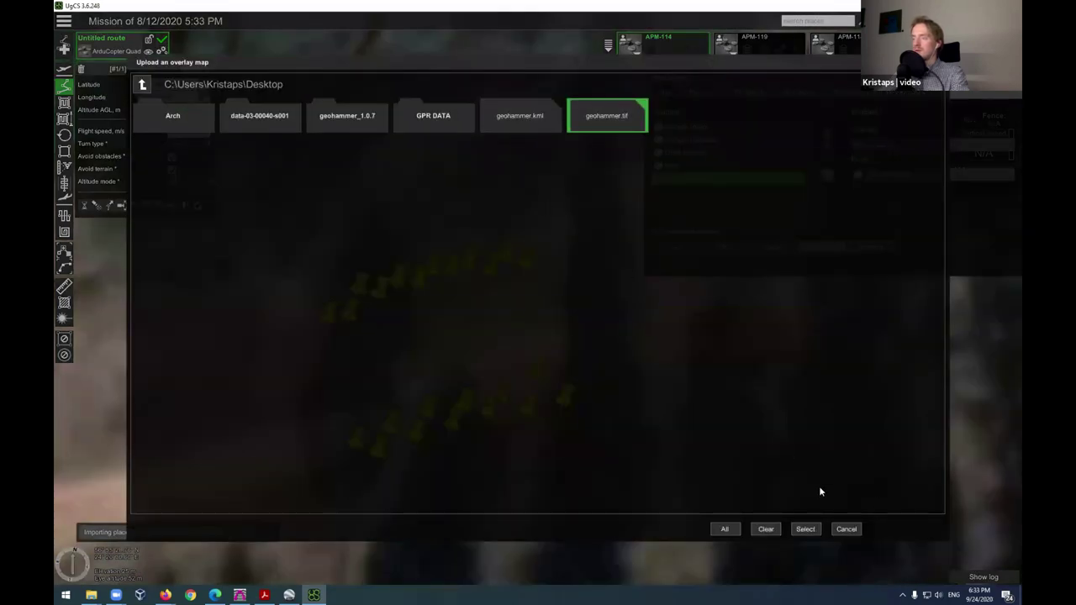
left_click(805, 530)
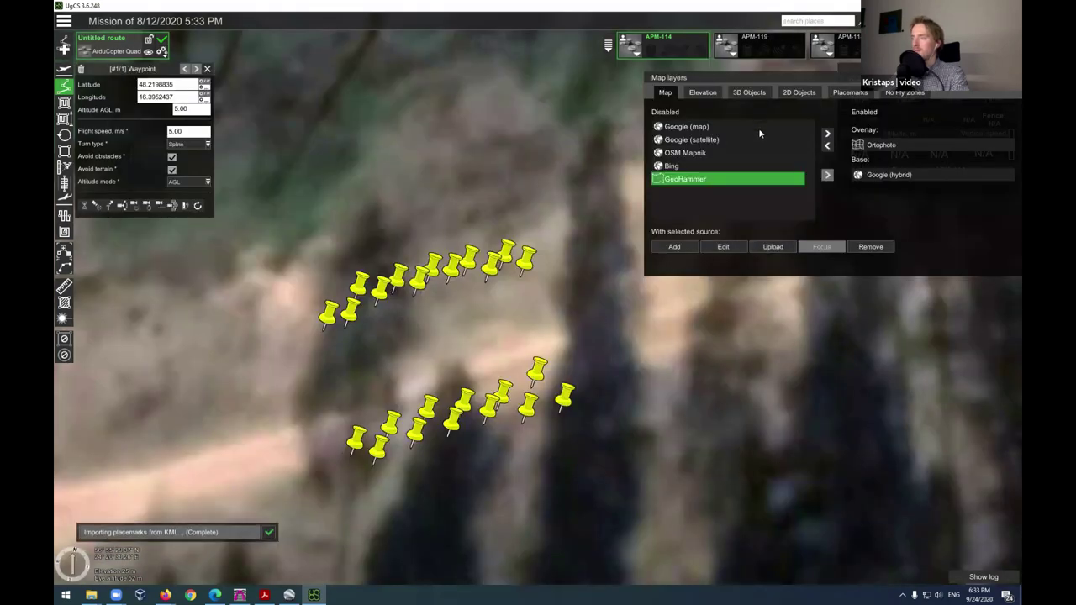
Step: Enable GeoHammer as the overlay, inspect the heatmap under the pins, then show the 2D Objects list
left_click(828, 144)
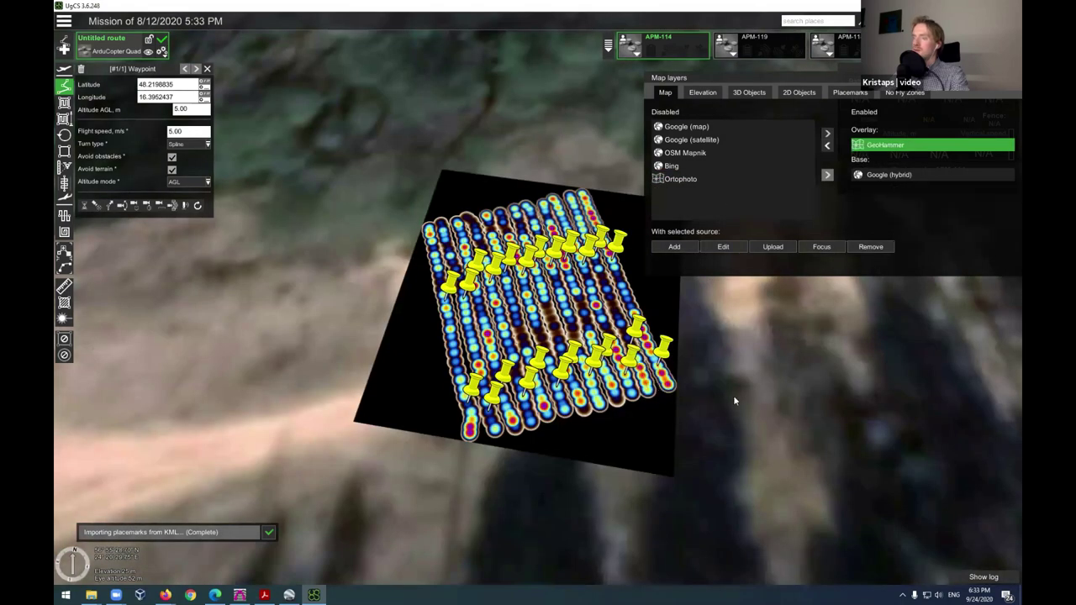
mouse_move(669, 412)
left_mouse_down()
mouse_move(646, 389)
mouse_move(668, 412)
mouse_move(293, 468)
mouse_move(514, 387)
mouse_move(474, 125)
left_mouse_up()
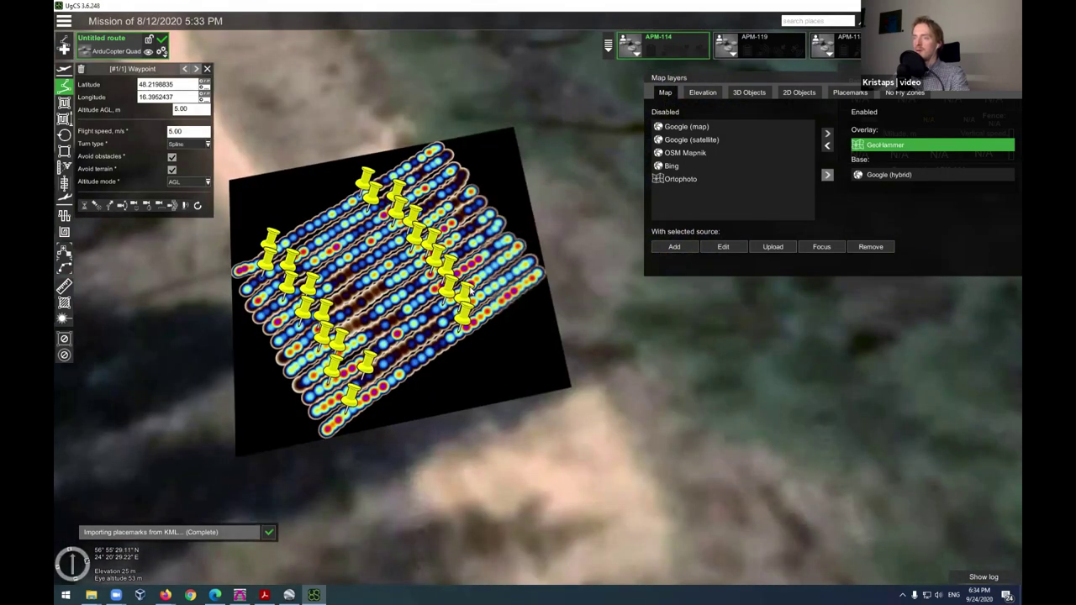
scroll(473, 294, "down", 3)
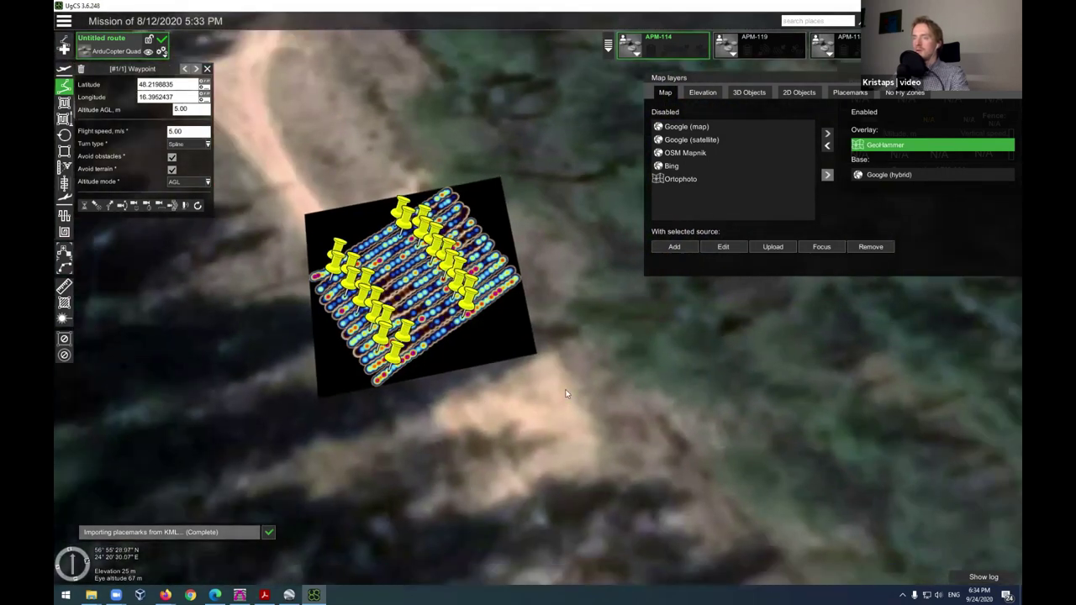
left_click_drag(464, 413, 507, 394)
left_click_drag(278, 397, 462, 390)
scroll(506, 389, "up", 3)
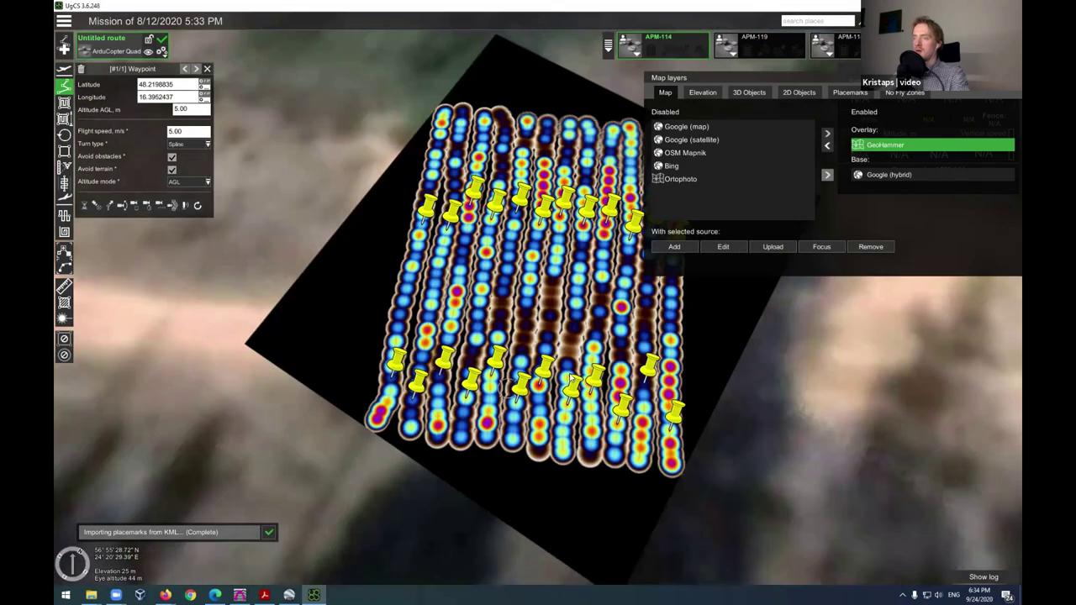
scroll(571, 379, "up", 4)
scroll(724, 388, "up", 2)
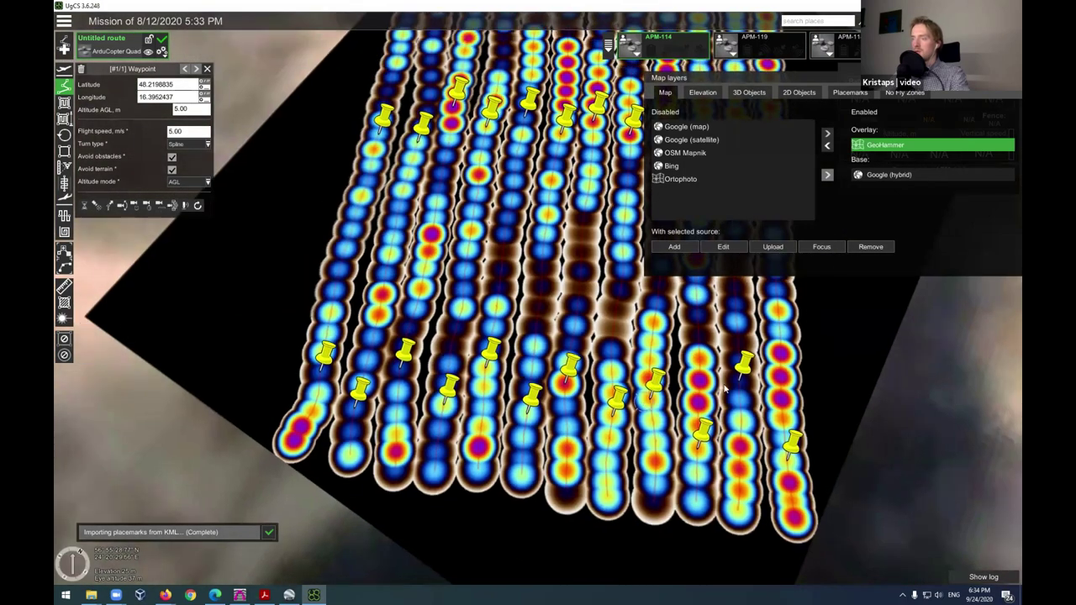
scroll(725, 388, "down", 3)
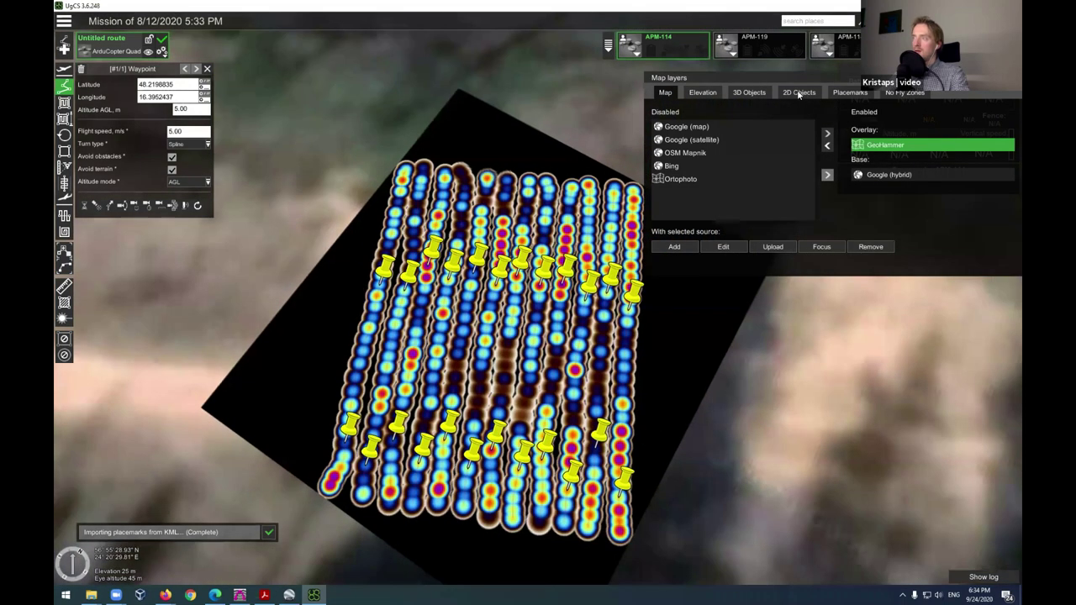
left_click(799, 94)
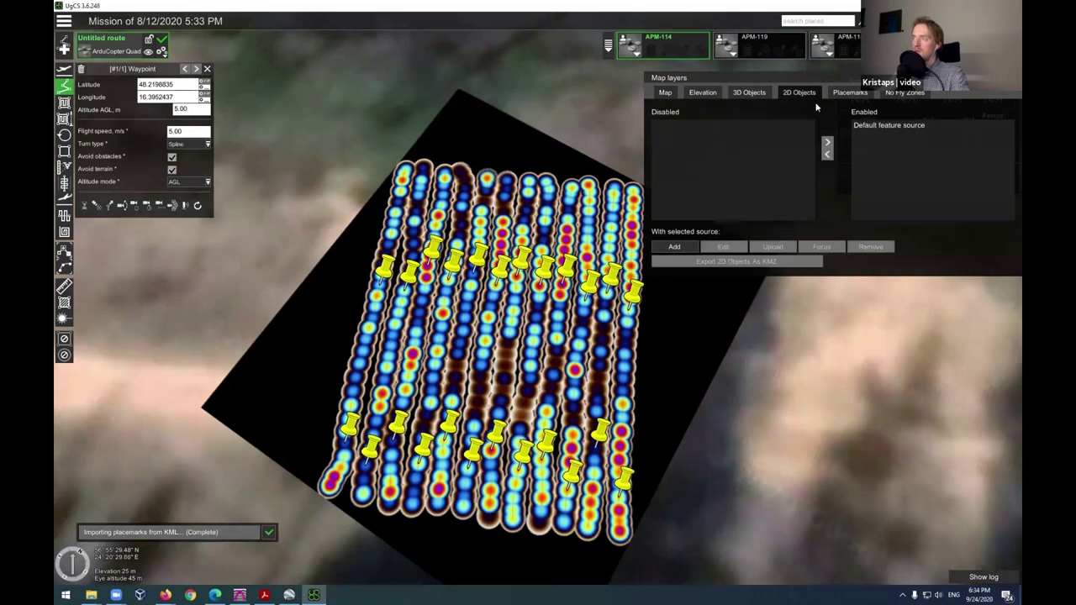
Step: Toggle the GeoHammer1 placemarks off and back on in the Placemarks list
left_click(854, 92)
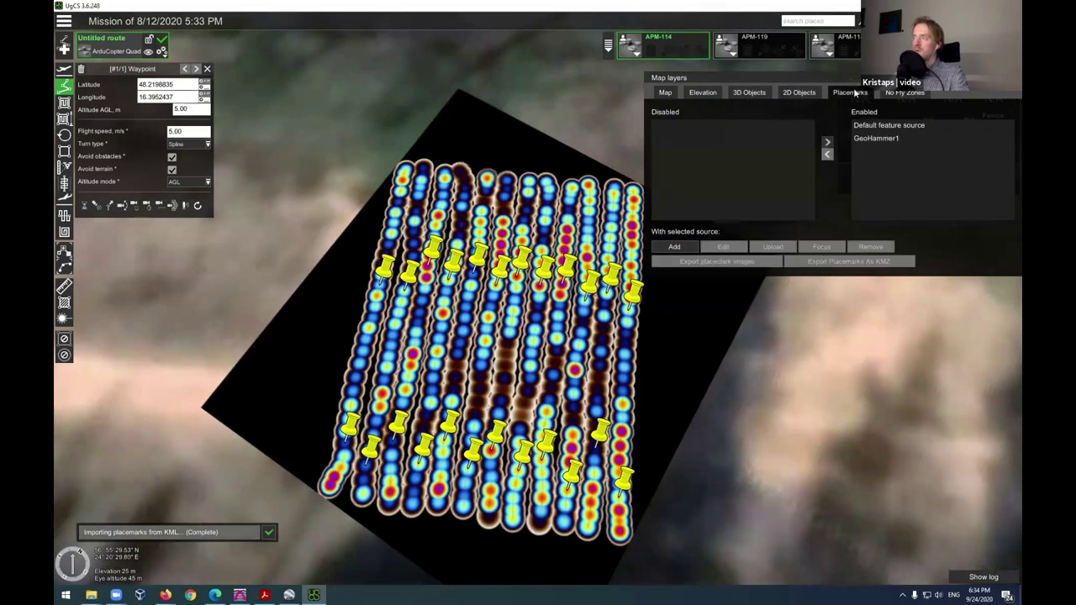
left_click(879, 139)
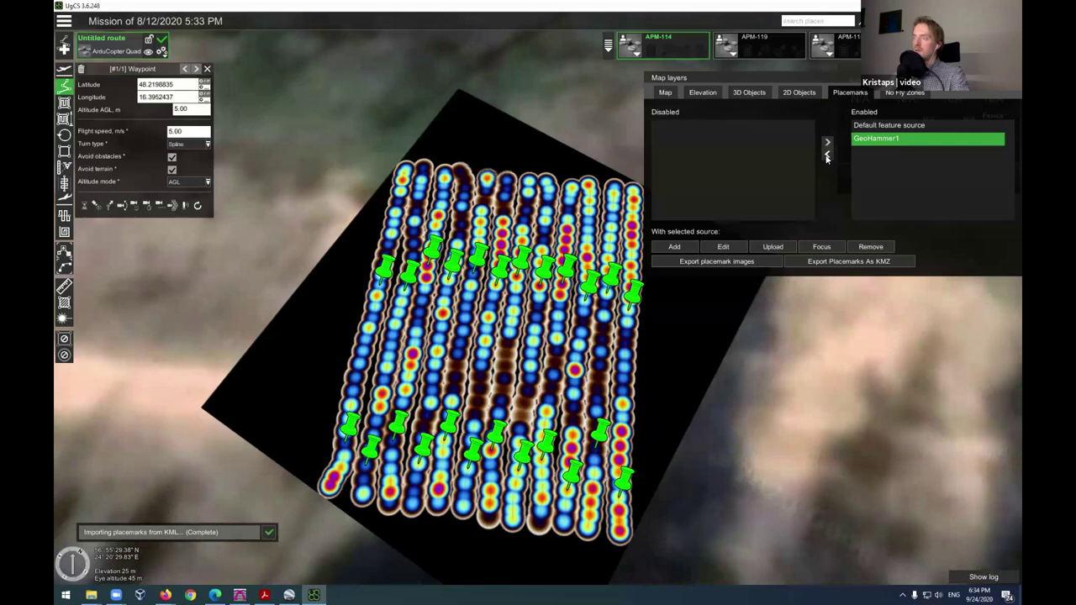
left_click(827, 156)
left_click(828, 142)
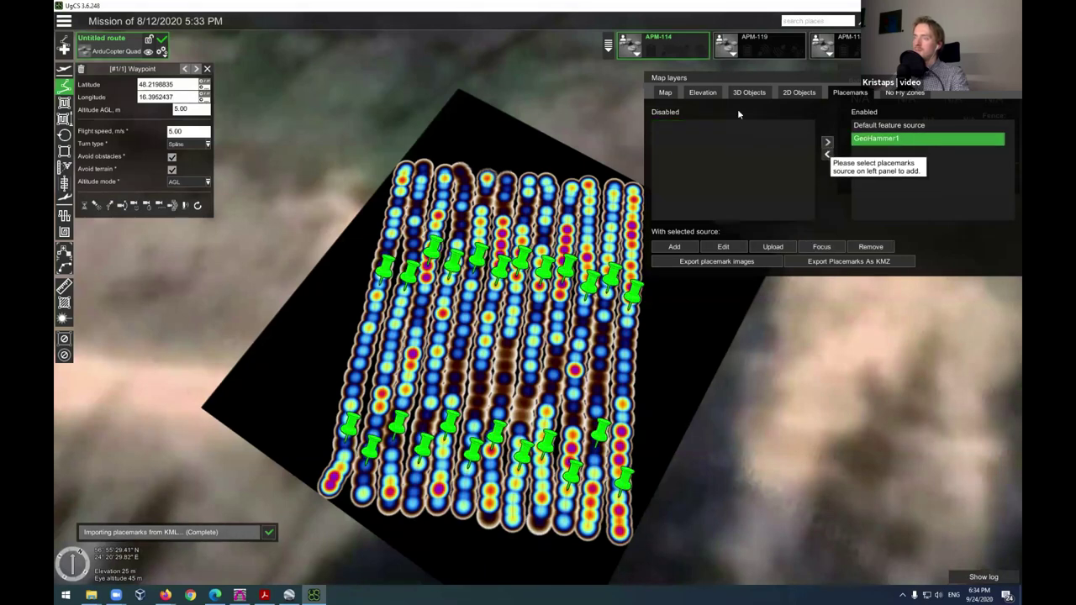
Step: Move the GeoHammer overlay out and back, then turn it off and pan the map left
left_click(667, 93)
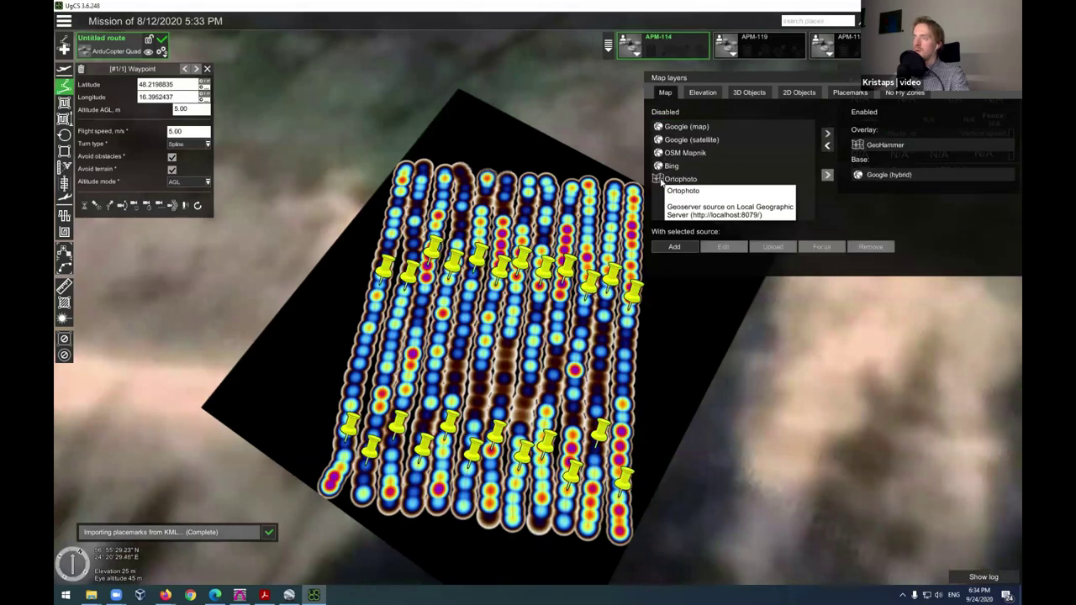
left_click(676, 179)
left_click(885, 144)
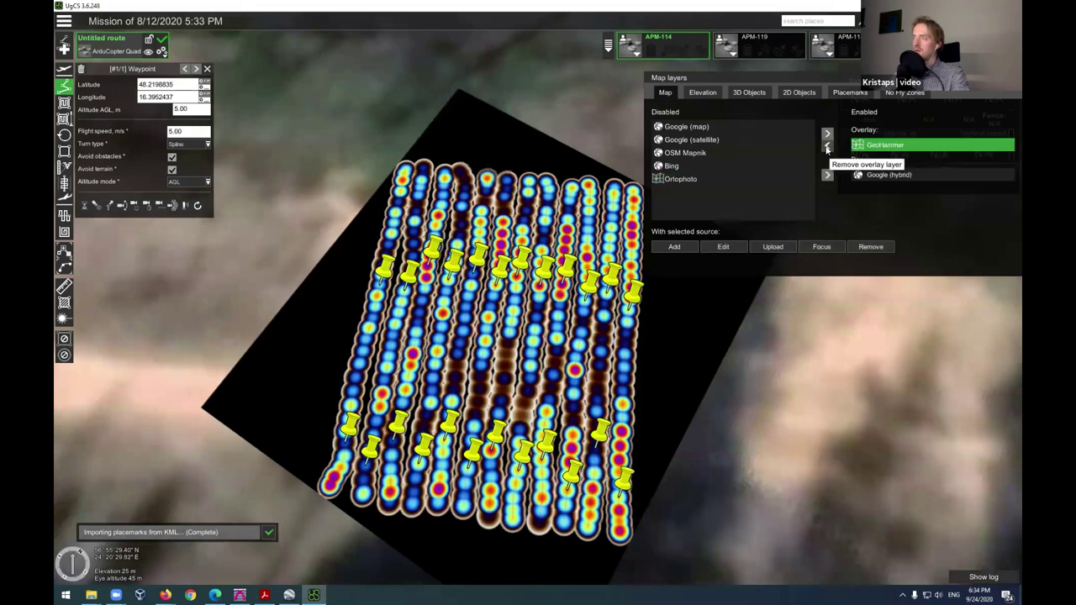
left_click(828, 145)
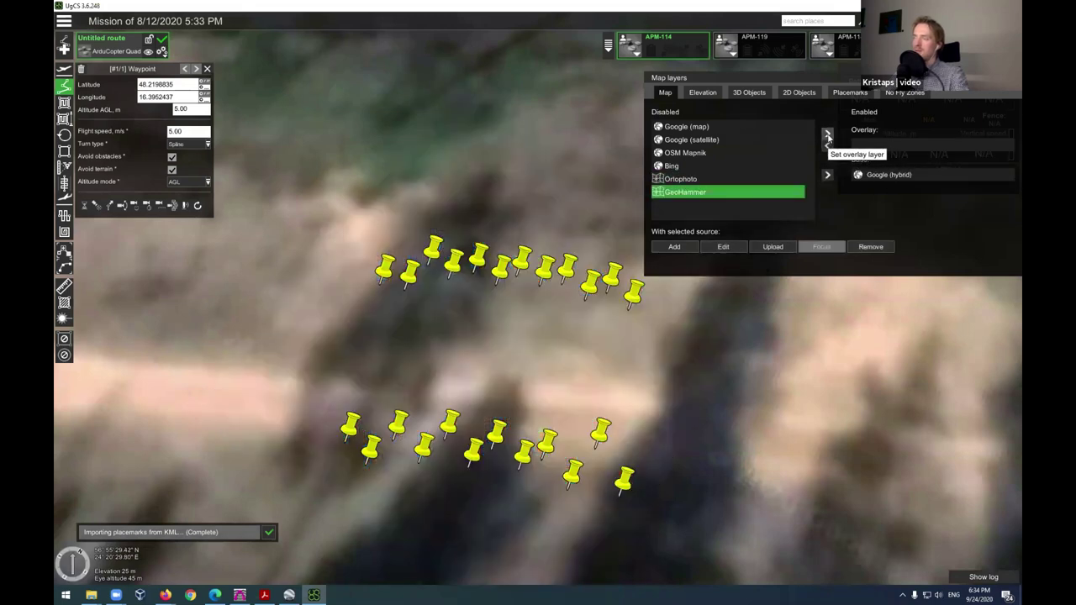
left_click(828, 133)
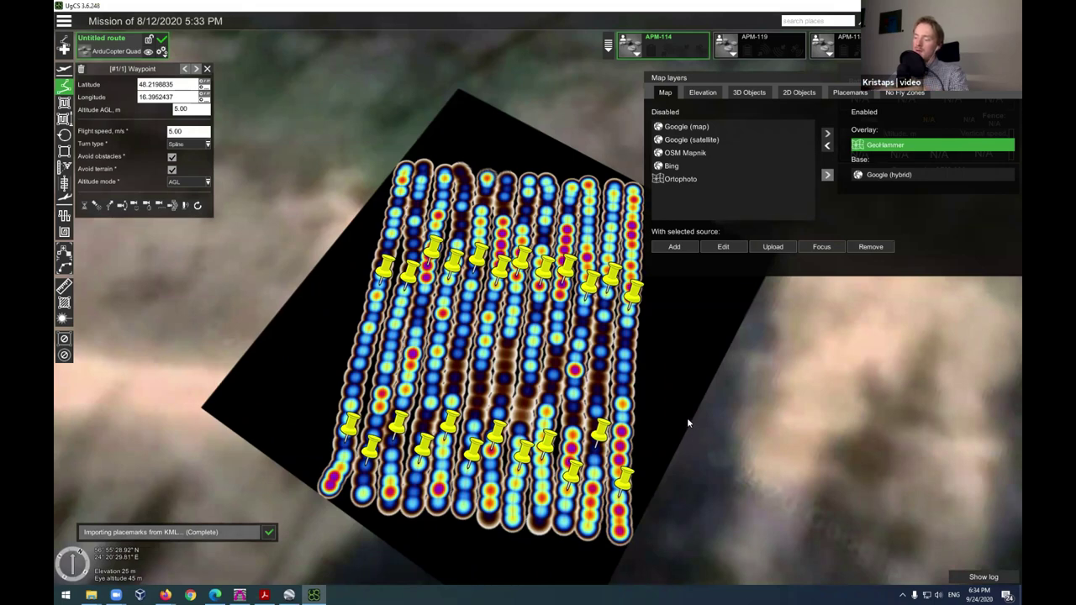
left_click(828, 145)
left_click_drag(406, 384, 310, 399)
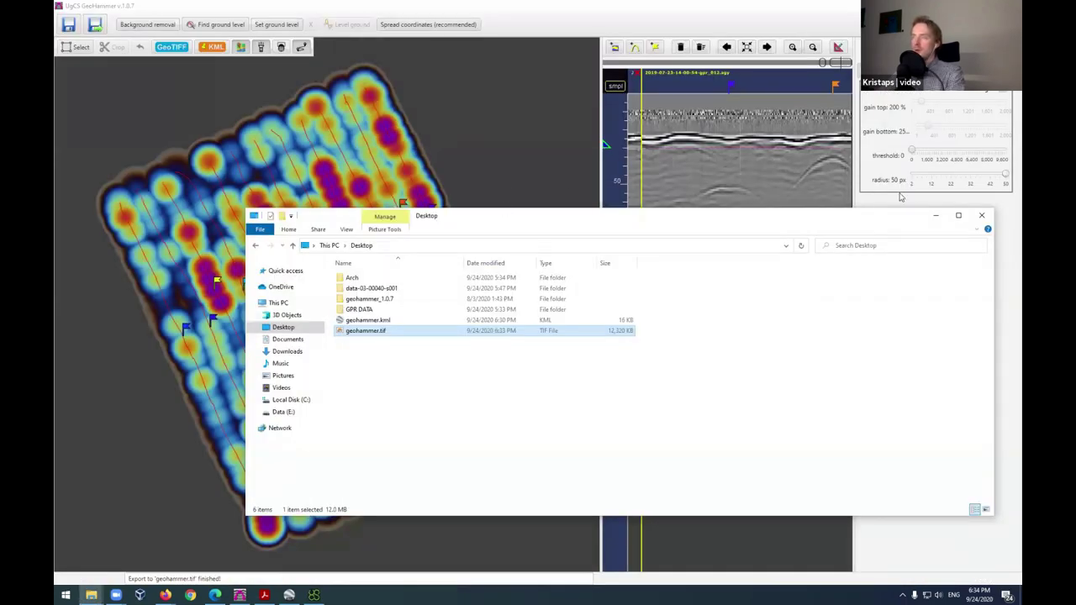
Step: Minimize File Explorer, reposition the heatmap, and drag the splitter left to widen the radargram
left_click(934, 217)
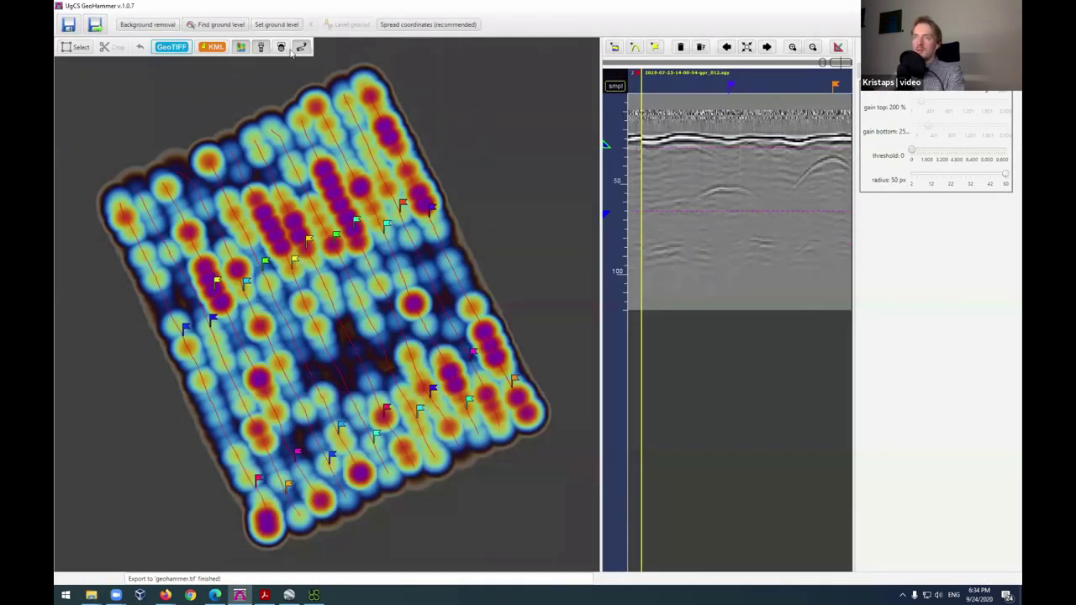
scroll(523, 202, "down", 2)
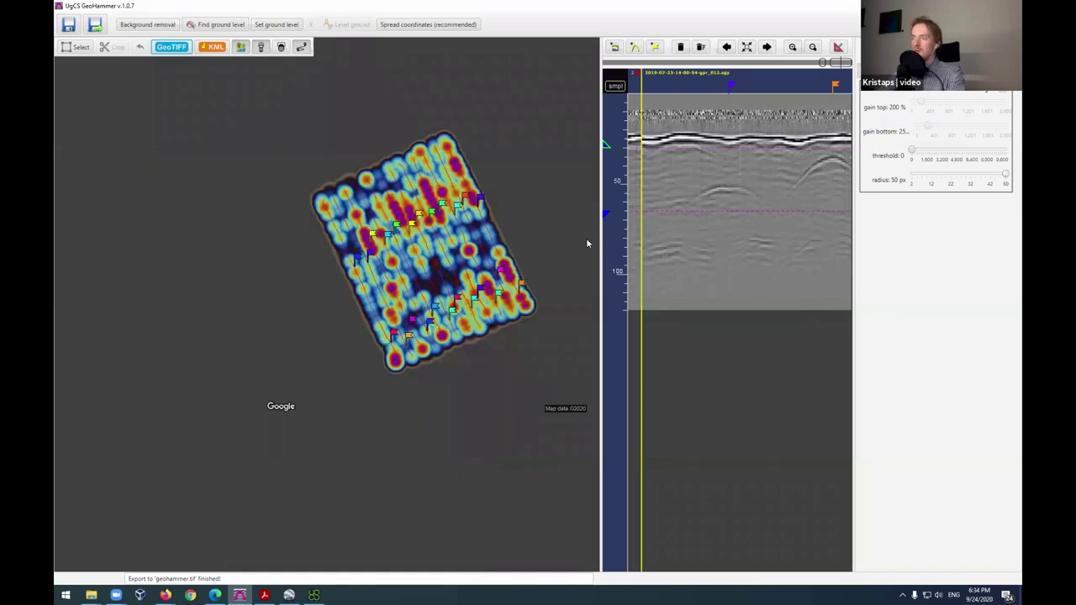
left_click_drag(501, 343, 261, 417)
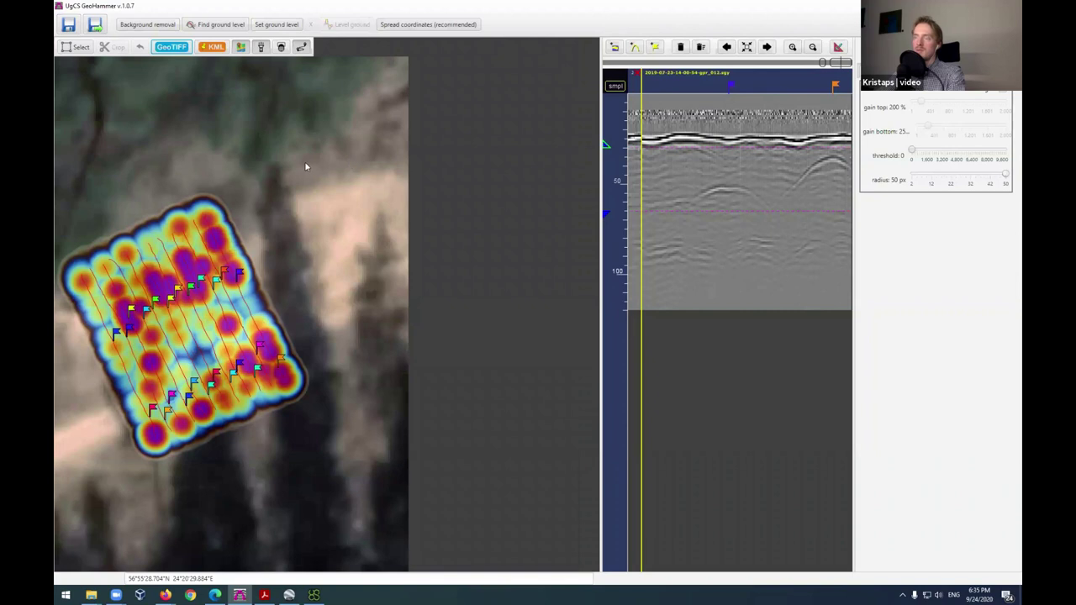
left_click_drag(577, 247, 365, 260)
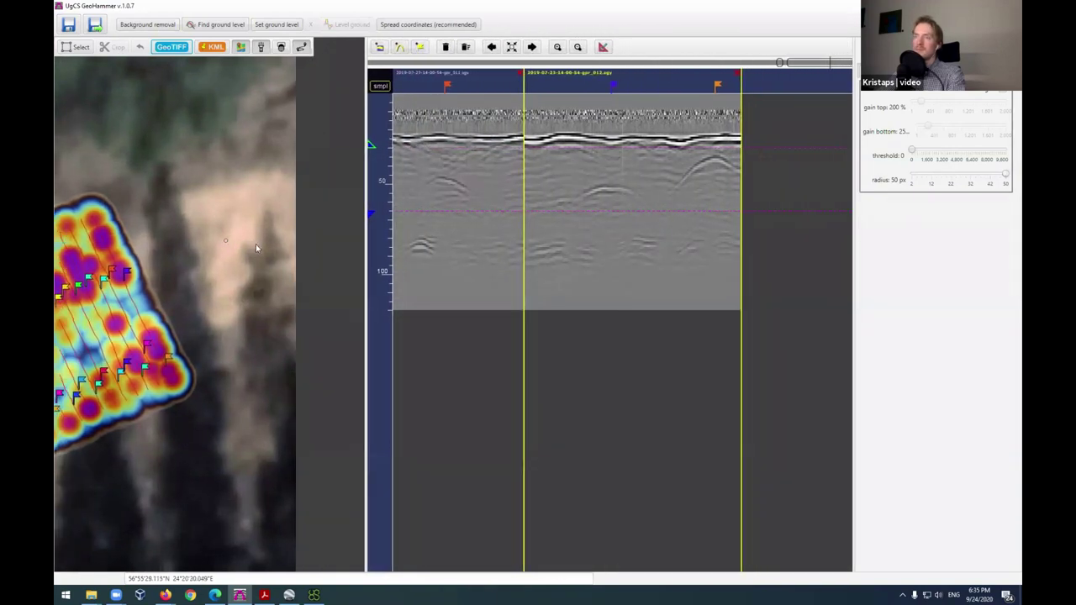
Step: Close Google Earth Pro and open GPR DATA > Greenland 2018 - P-38 search in File Explorer
double_click(315, 10)
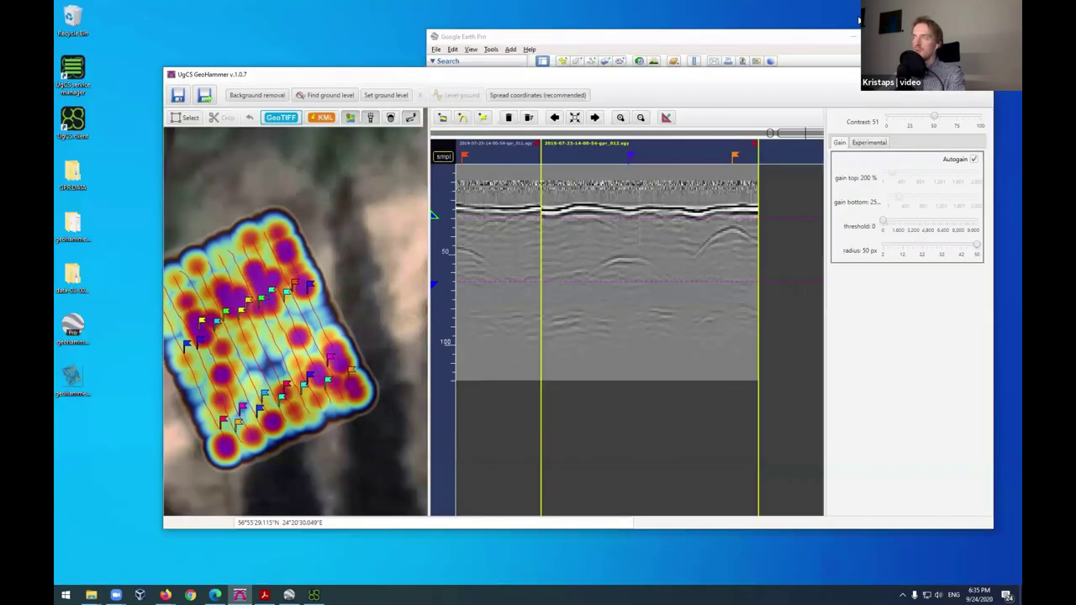
left_click(850, 39)
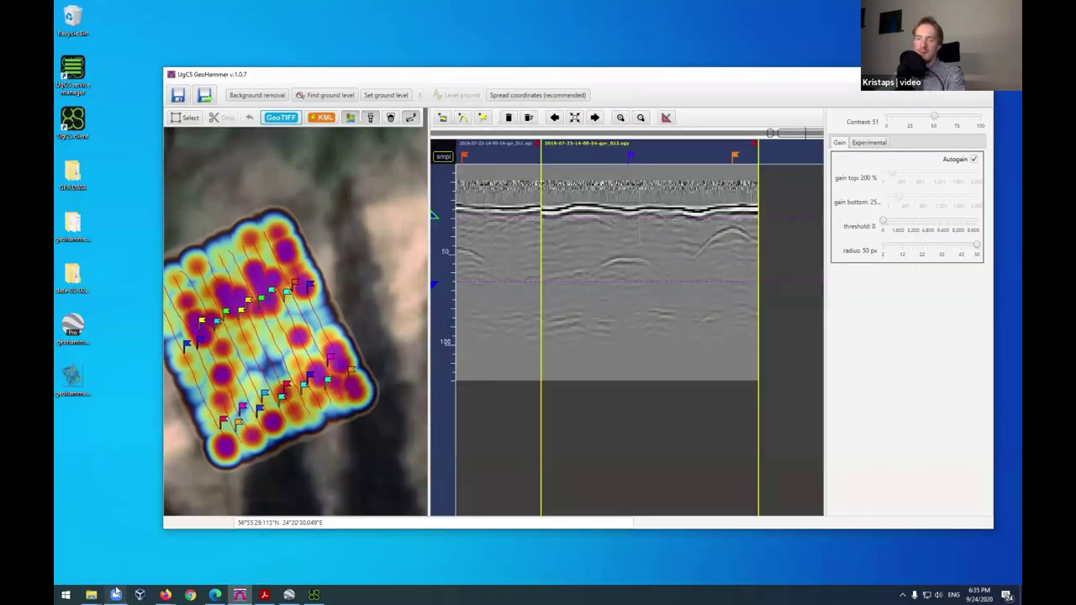
mouse_move(91, 594)
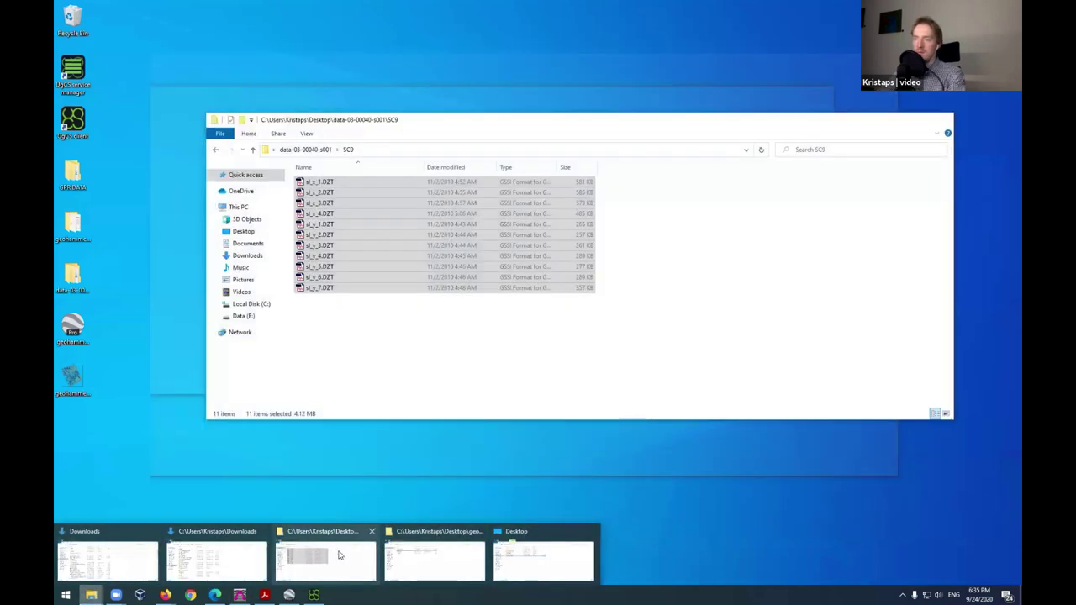
left_click(340, 556)
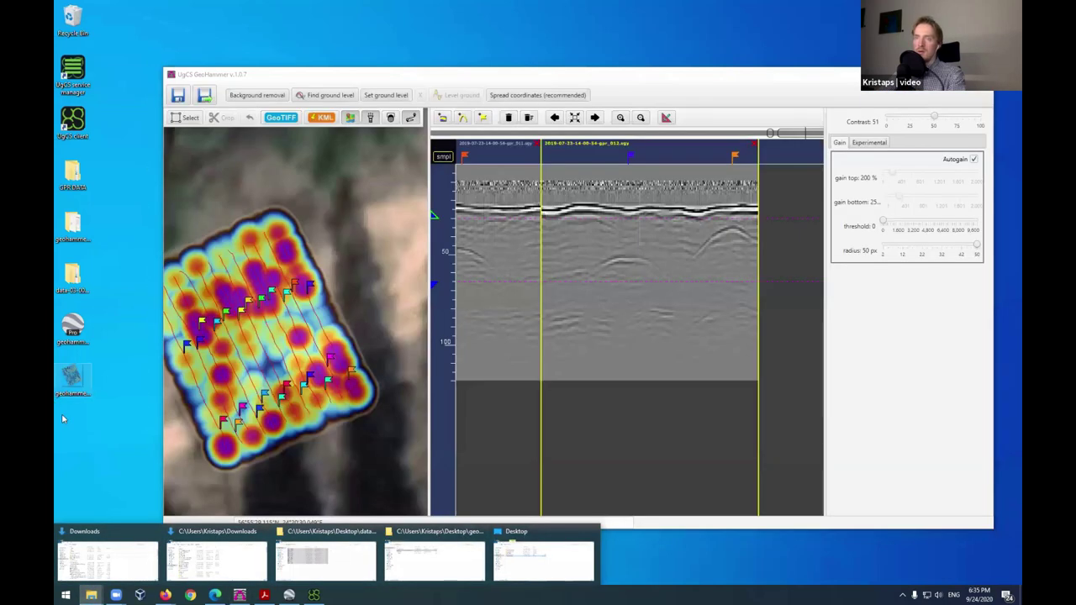
double_click(73, 171)
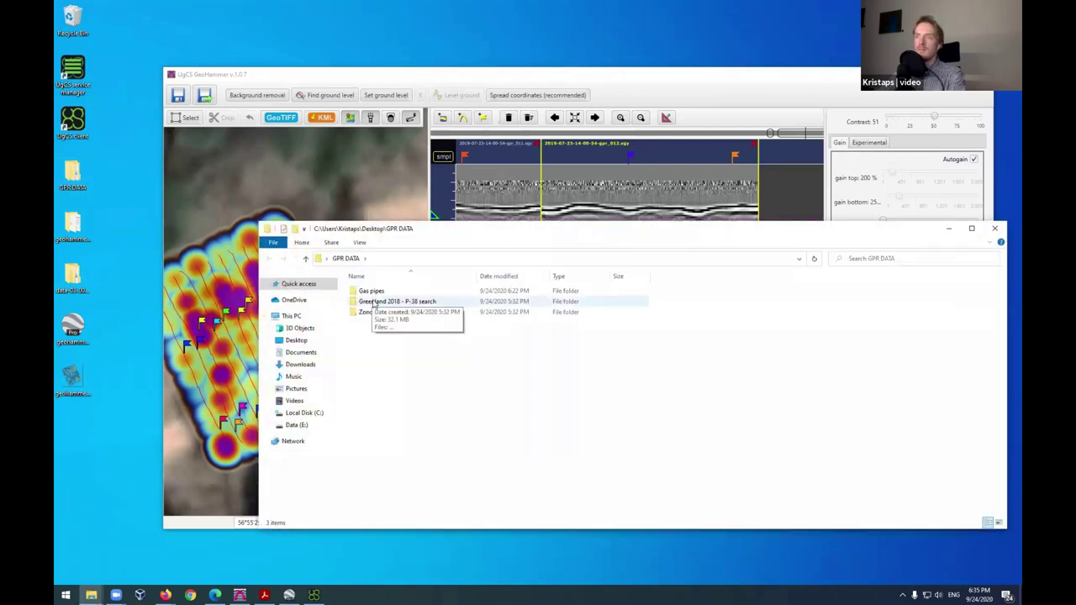
double_click(374, 302)
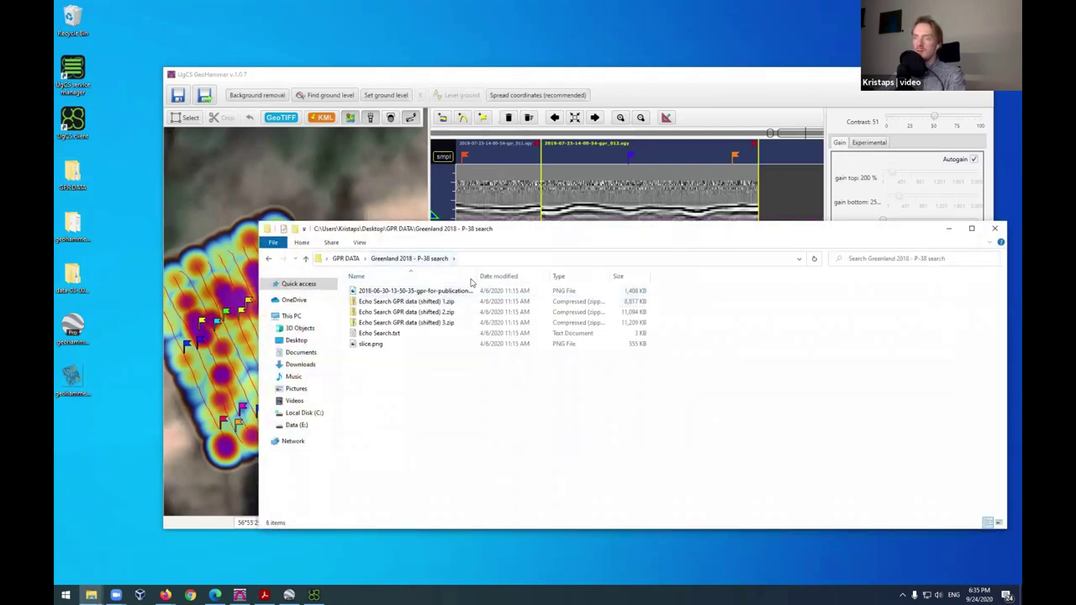
Step: Extract the Echo Search GPR data (shifted) 1 archive with 7-Zip
right_click(405, 302)
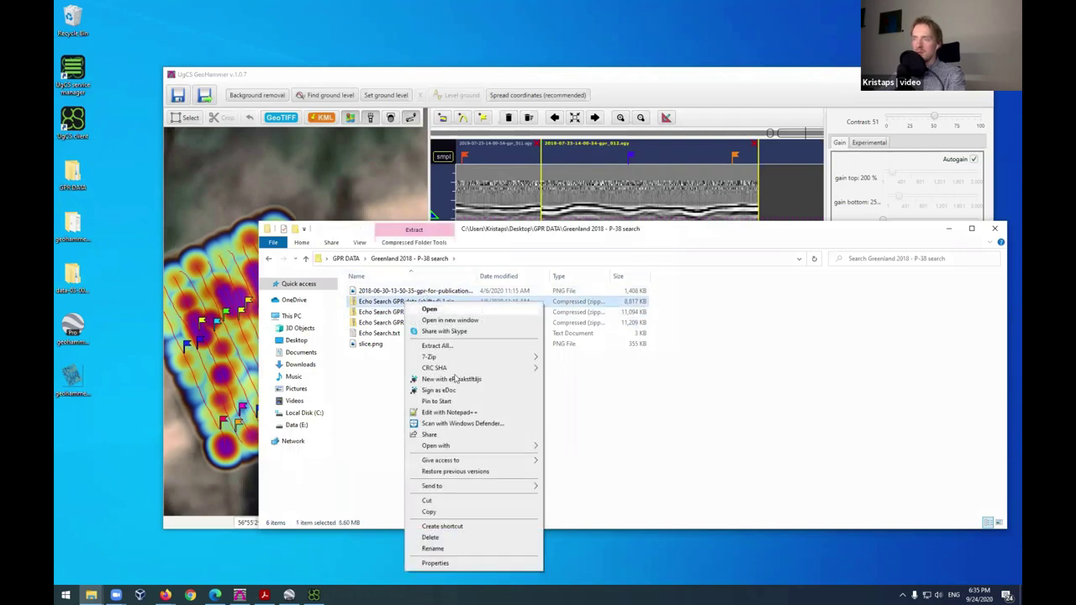
mouse_move(511, 362)
left_click(589, 402)
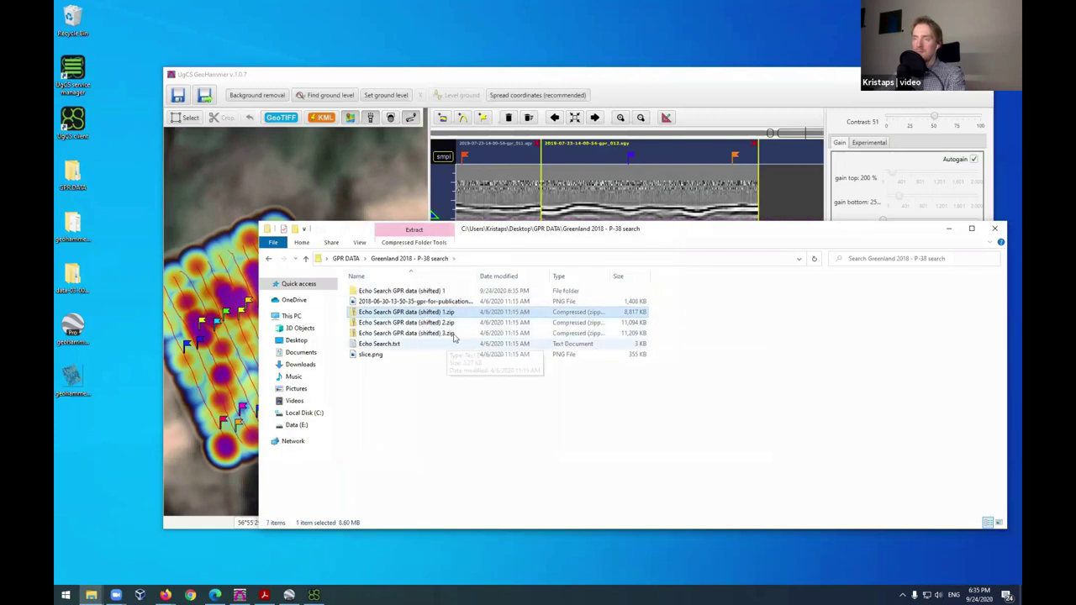
Step: Extract the (shifted) 2 archive into its own folder, then open the (shifted) 1 folder
left_click(434, 325)
right_click(434, 325)
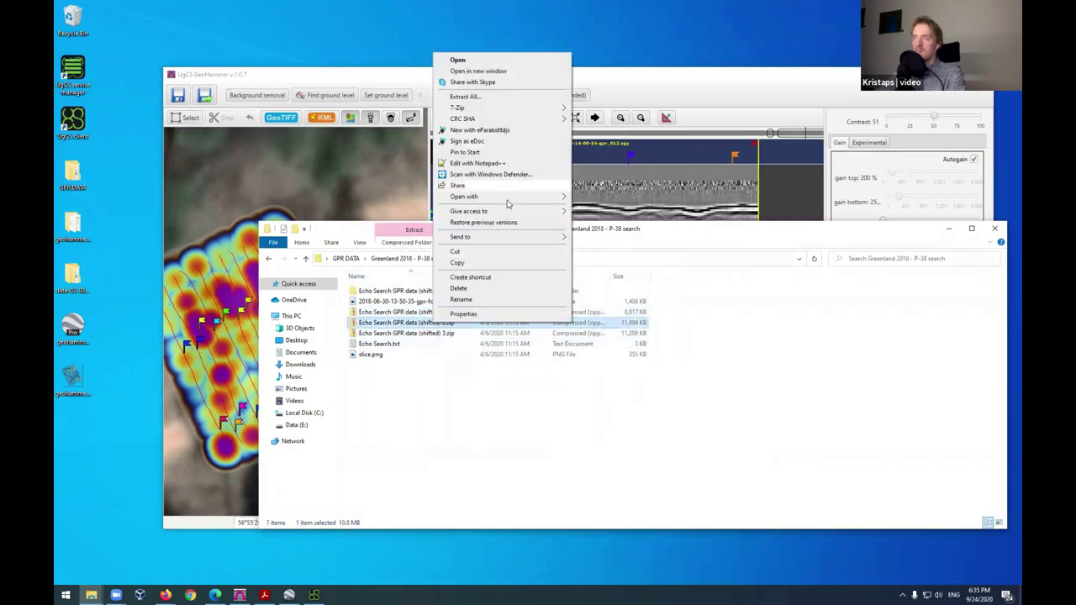
mouse_move(520, 199)
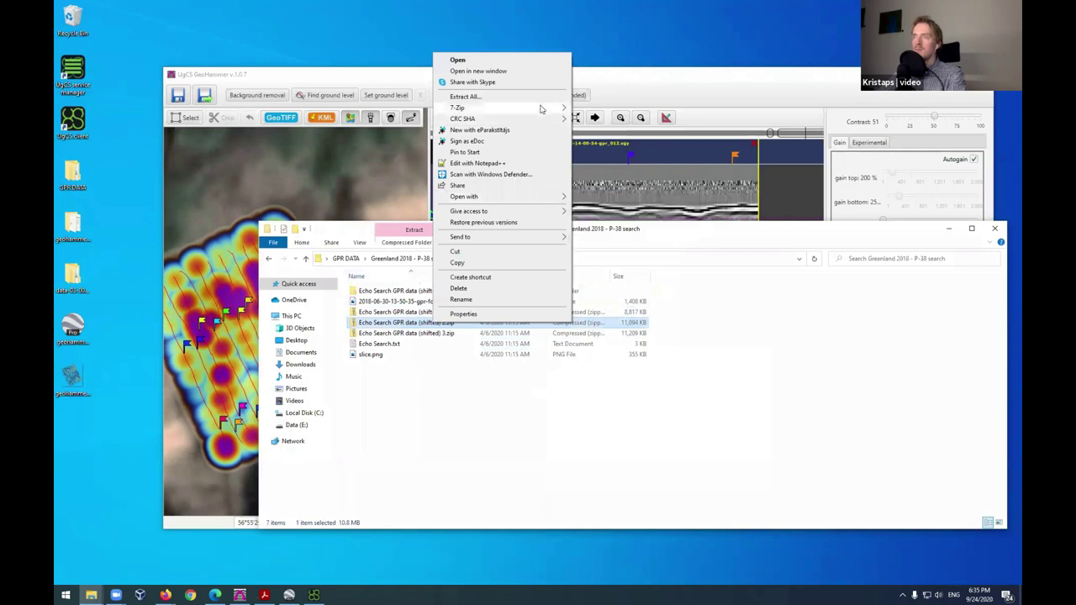
mouse_move(547, 108)
left_click(647, 153)
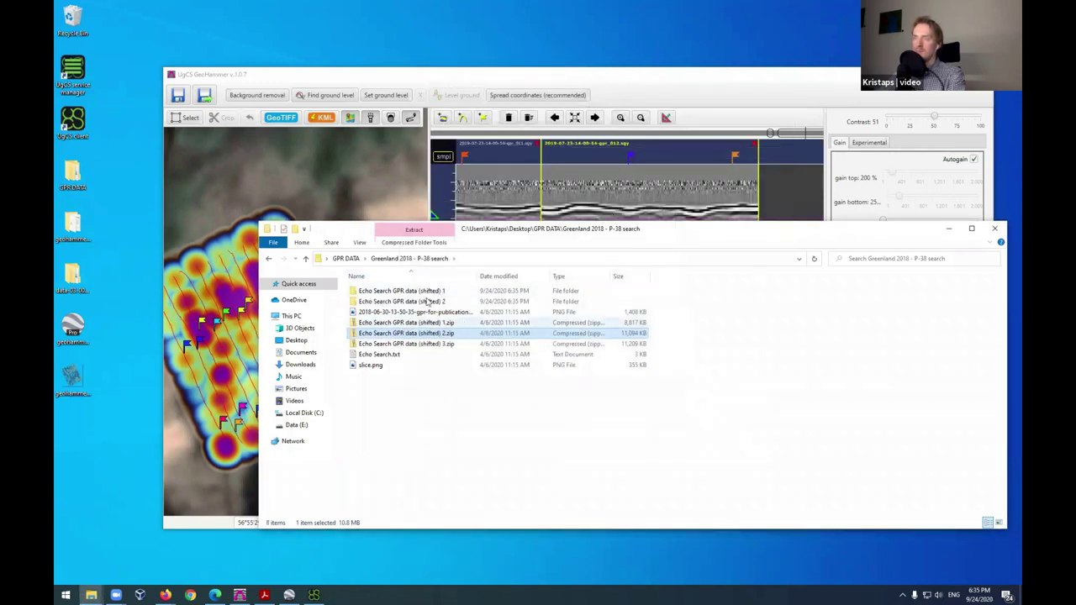
double_click(423, 294)
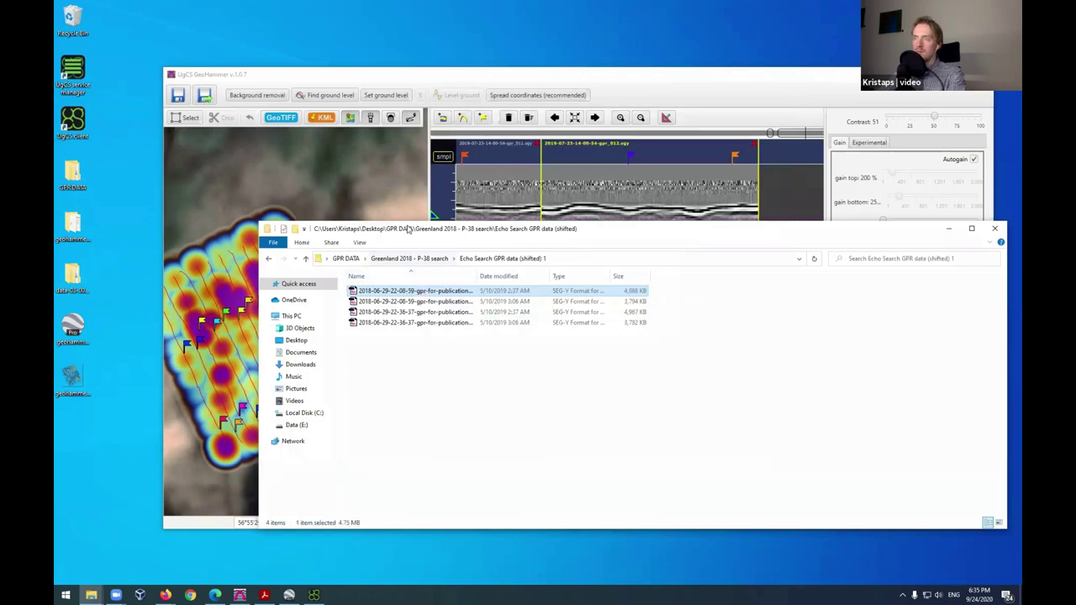
Step: Load the four 2018-06-29 SEG-Y files from 'Echo Search GPR data (shifted) 1' into GeoHammer by dragging them in
left_click_drag(411, 232, 659, 229)
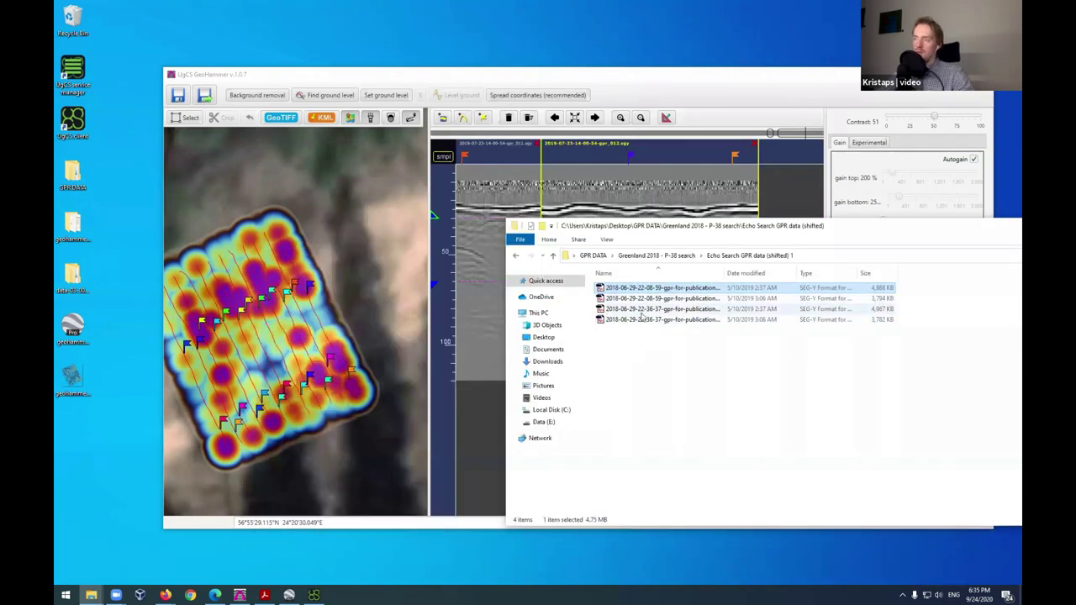
left_click_drag(733, 364, 337, 301)
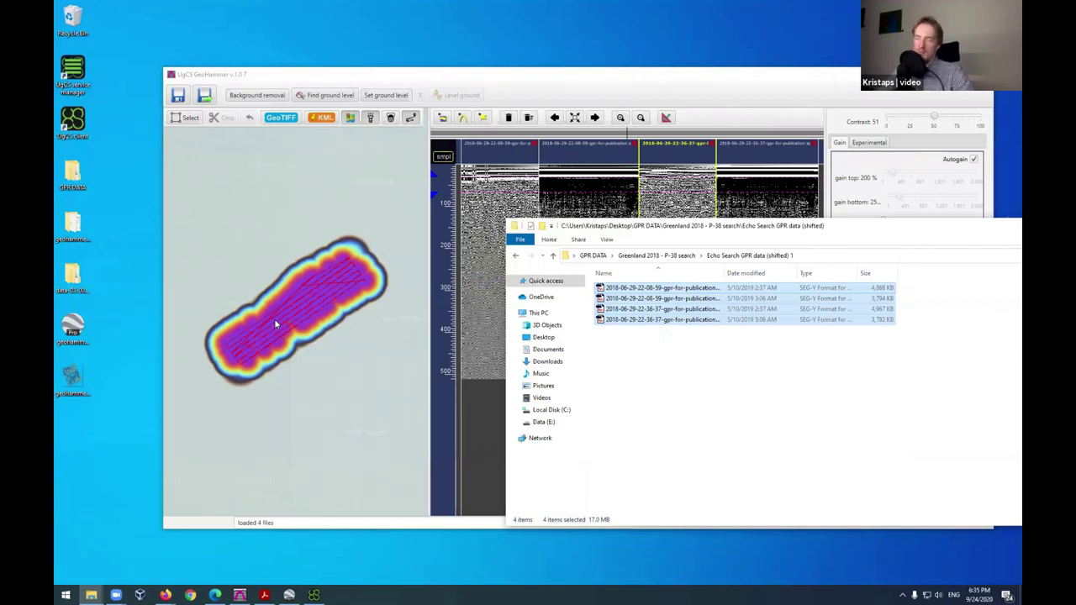
left_click_drag(976, 230, 737, 225)
left_click(902, 223)
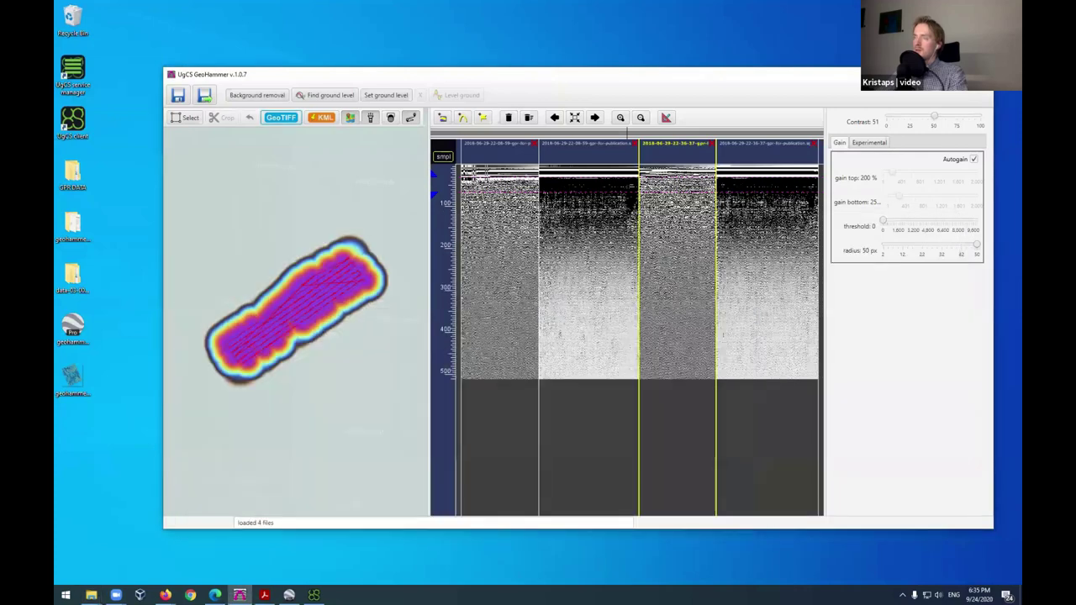
Step: Maximize GeoHammer and zoom the map out until the survey shows on Greenland's coastline
left_click(957, 74)
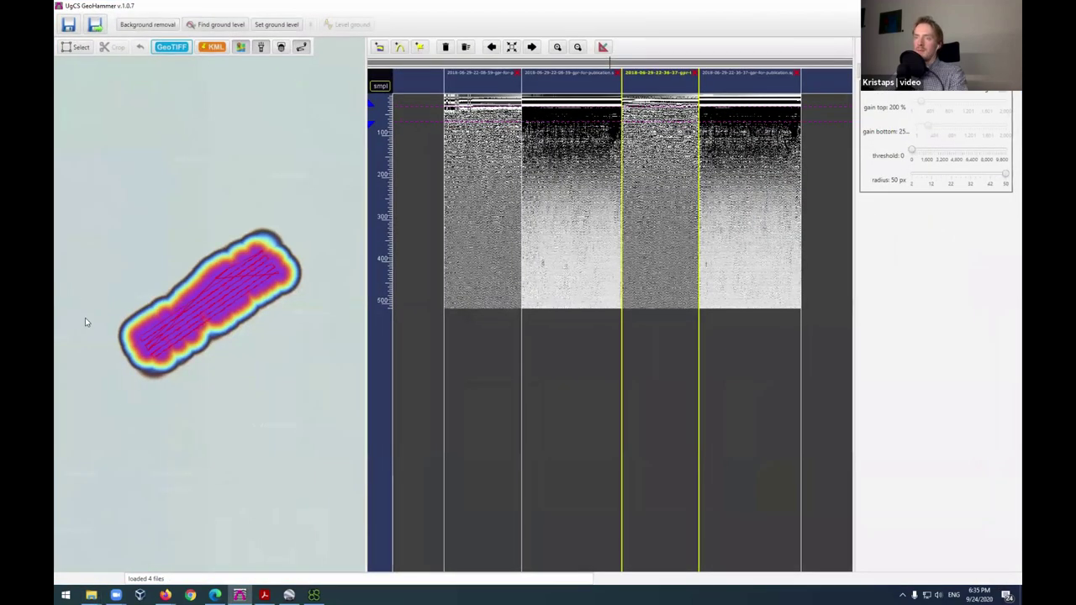
left_click_drag(202, 451, 278, 457)
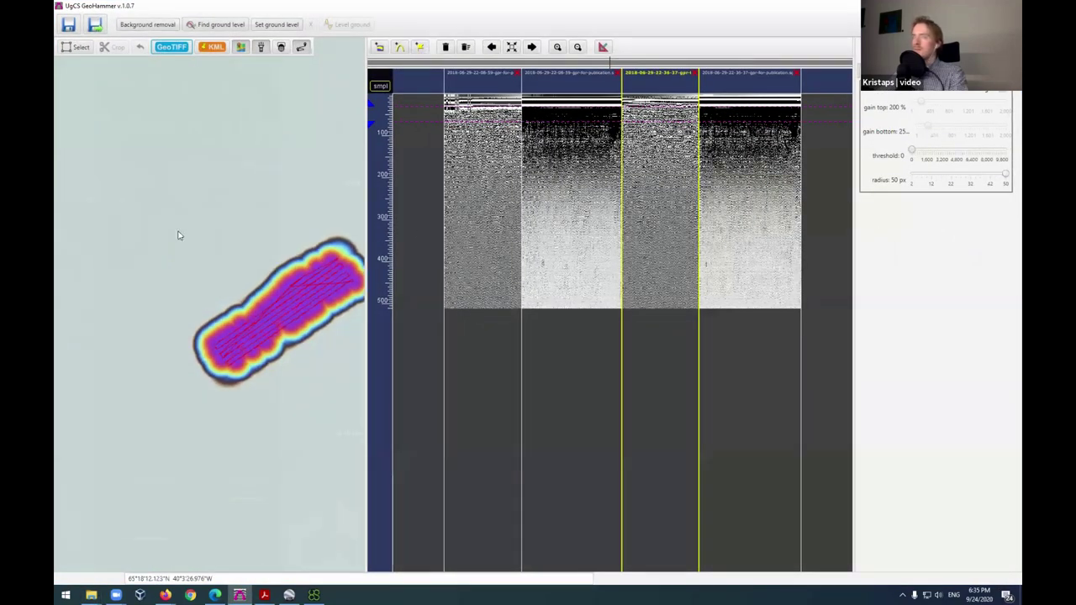
scroll(268, 283, "up", 3)
scroll(266, 281, "down", 2)
left_click_drag(310, 302, 258, 441)
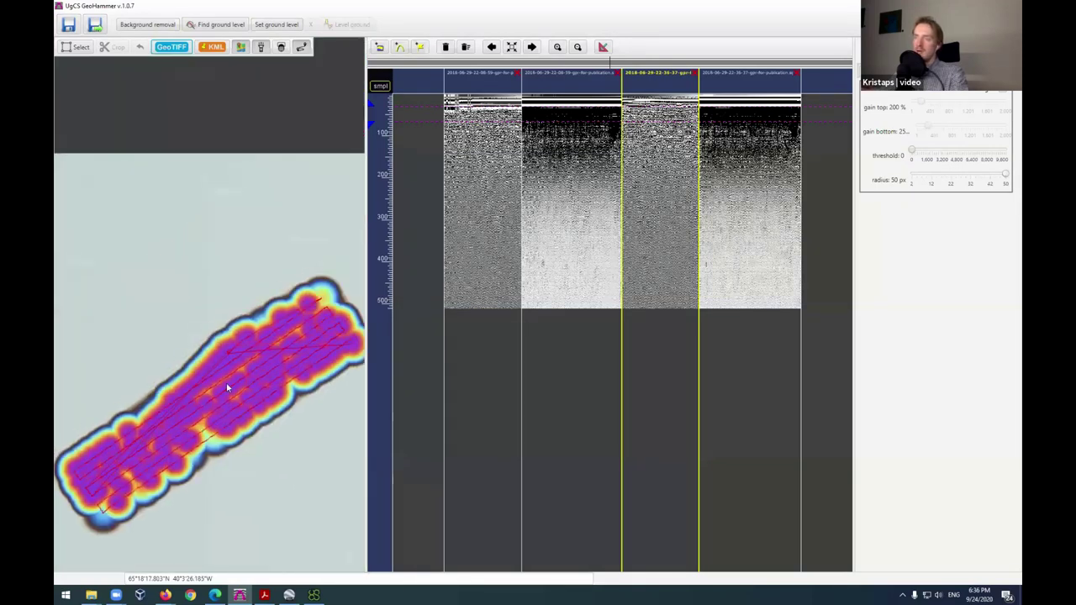
scroll(232, 440, "down", 2)
scroll(235, 454, "down", 2)
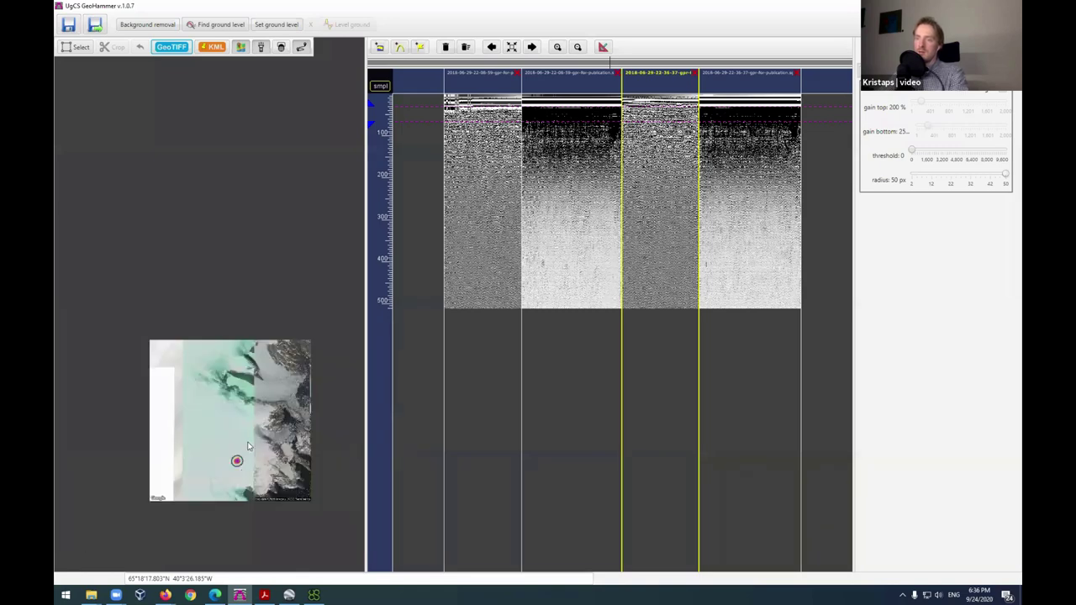
left_click_drag(236, 462, 250, 328)
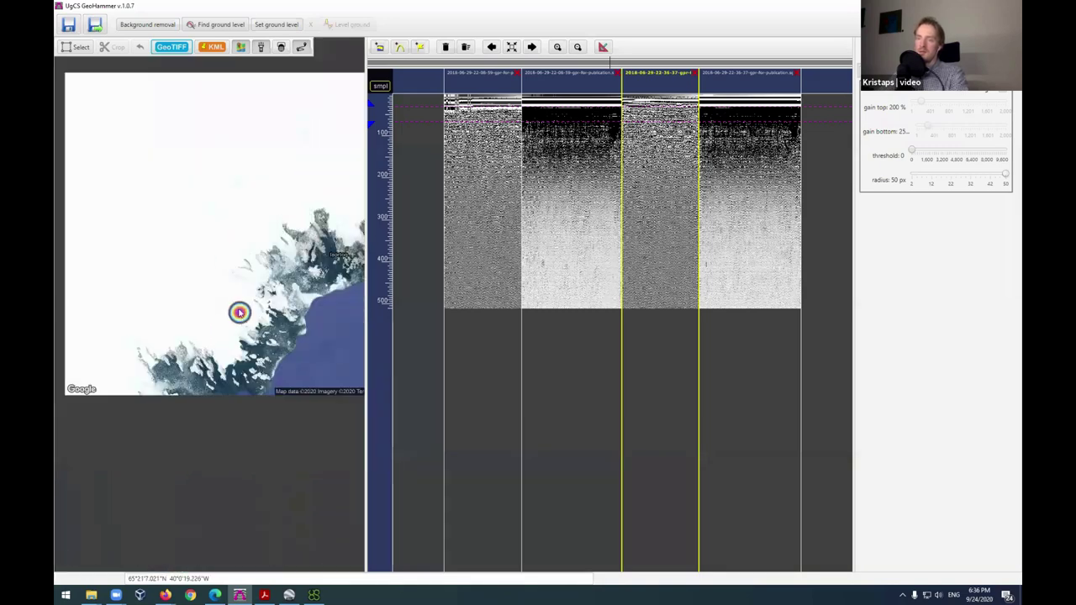
scroll(247, 322, "up", 3)
Step: Zoom in on the track and set the heatmap radius to about 19 px
scroll(246, 324, "up", 2)
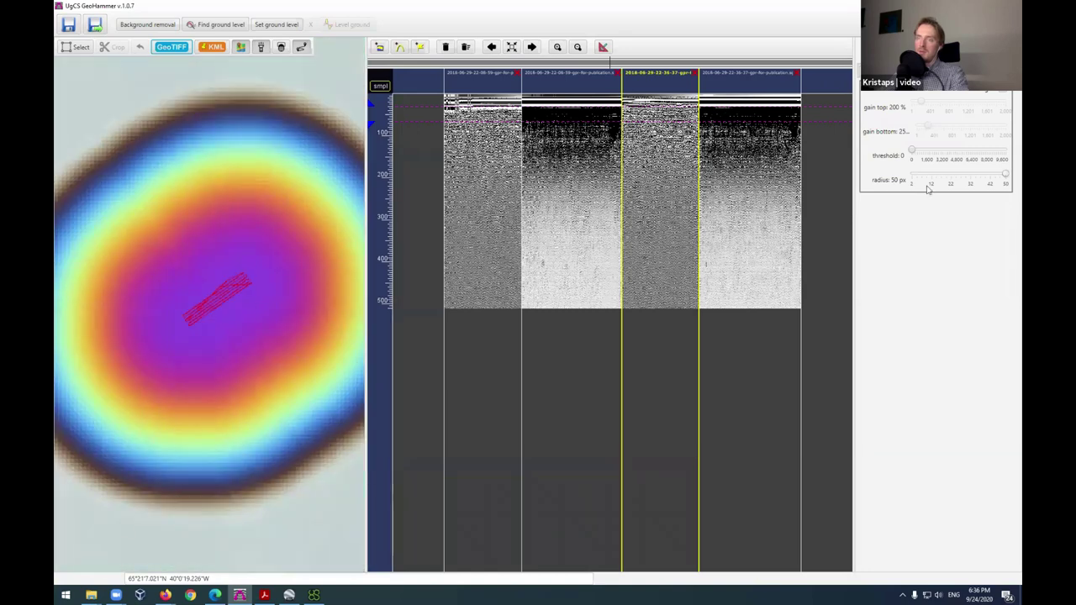
left_click_drag(993, 179, 914, 185)
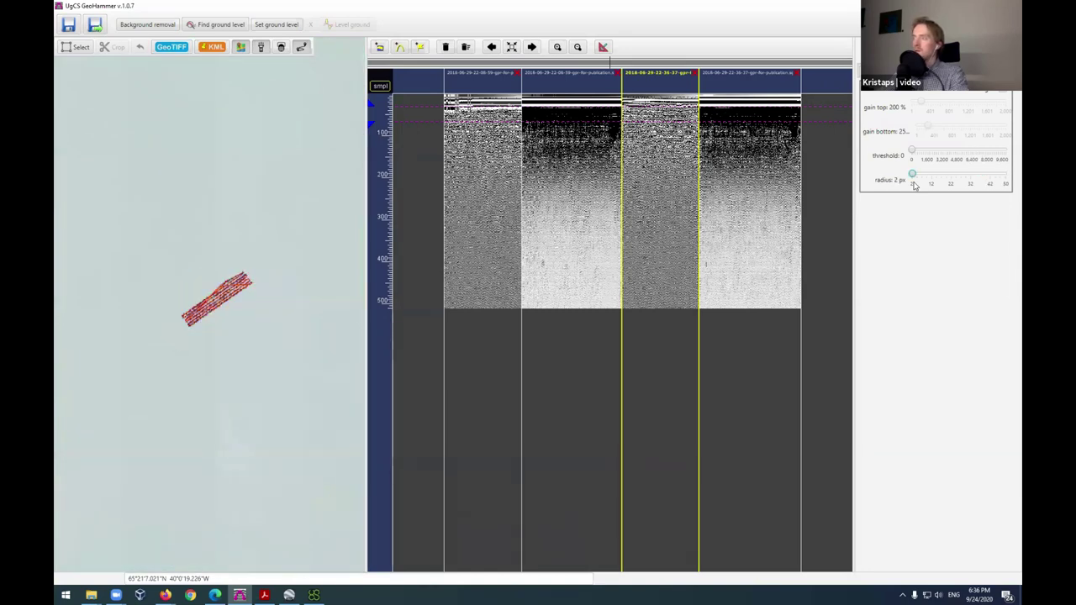
scroll(206, 300, "up", 4)
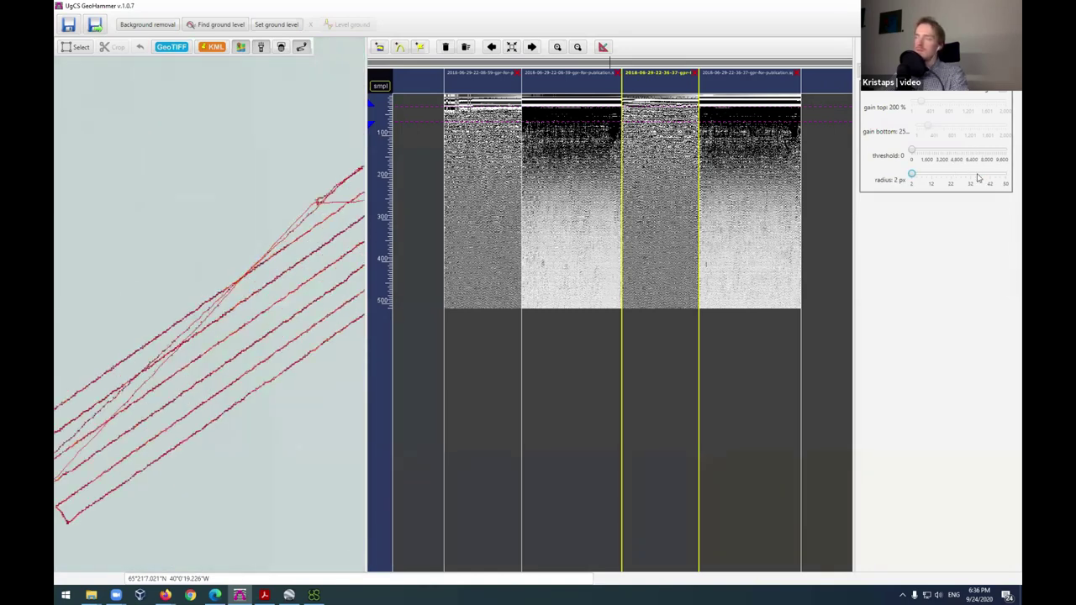
left_click_drag(930, 177, 948, 181)
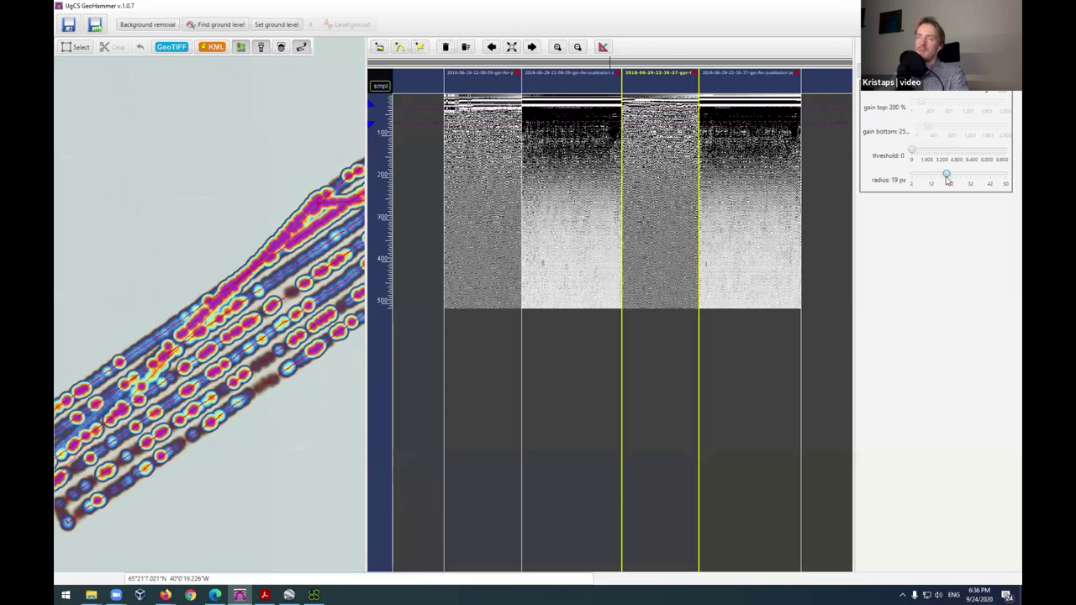
Step: Hide the heatmap and pan the map to frame the red survey track lines
left_click(260, 46)
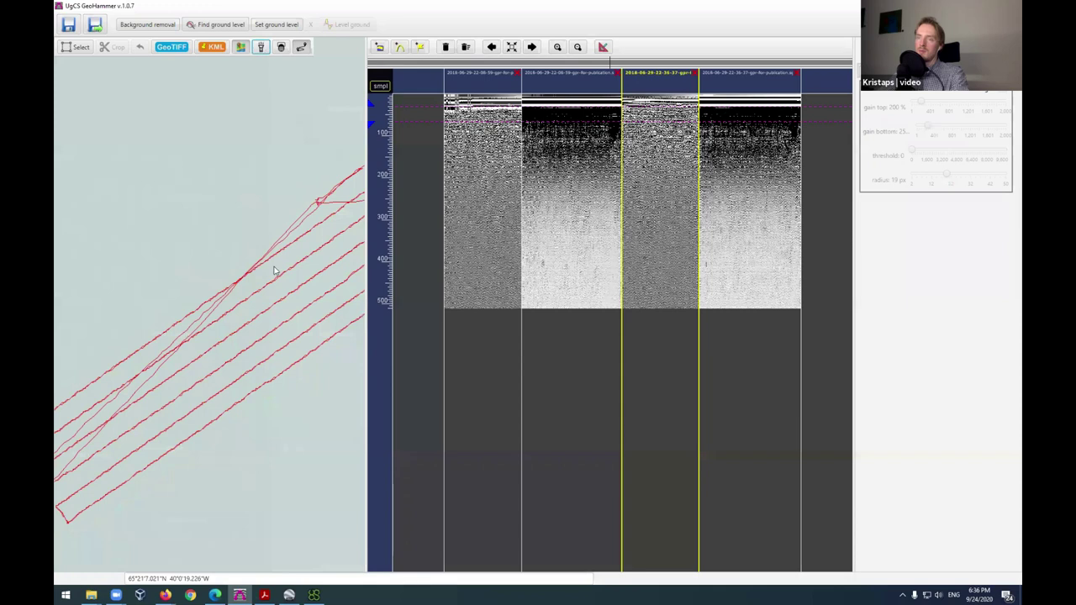
scroll(292, 374, "down", 2)
scroll(289, 374, "down", 1)
left_click_drag(301, 343, 214, 365)
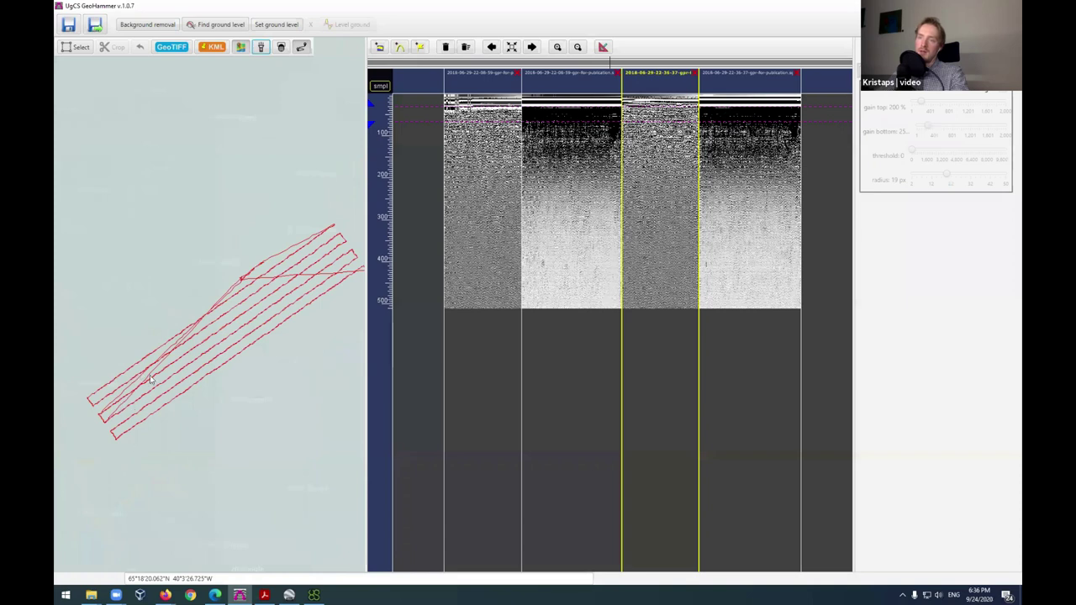
left_click_drag(284, 363, 195, 405)
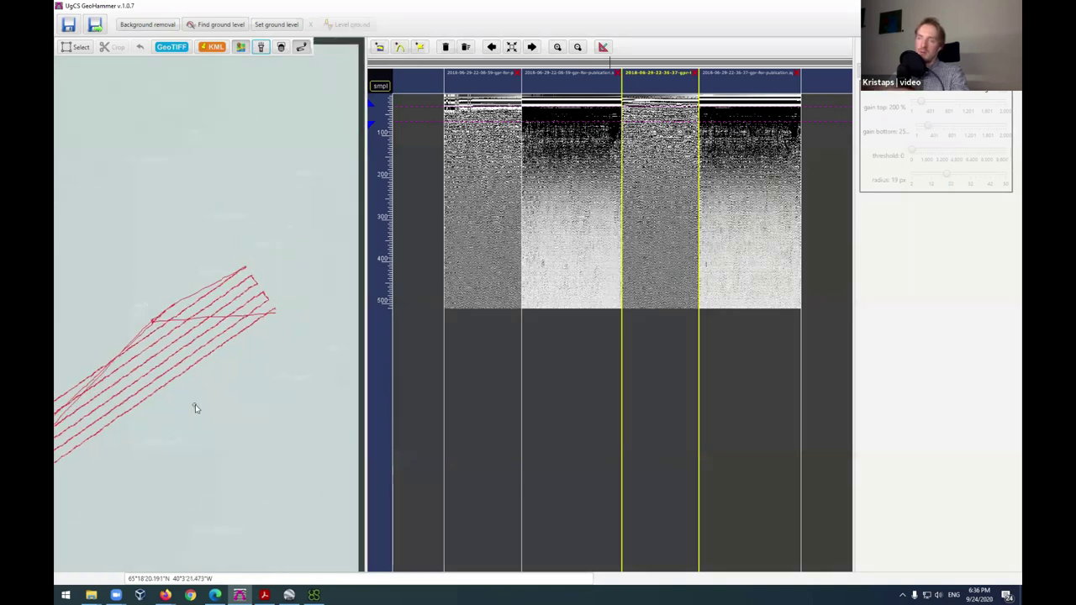
left_click_drag(269, 393, 320, 372)
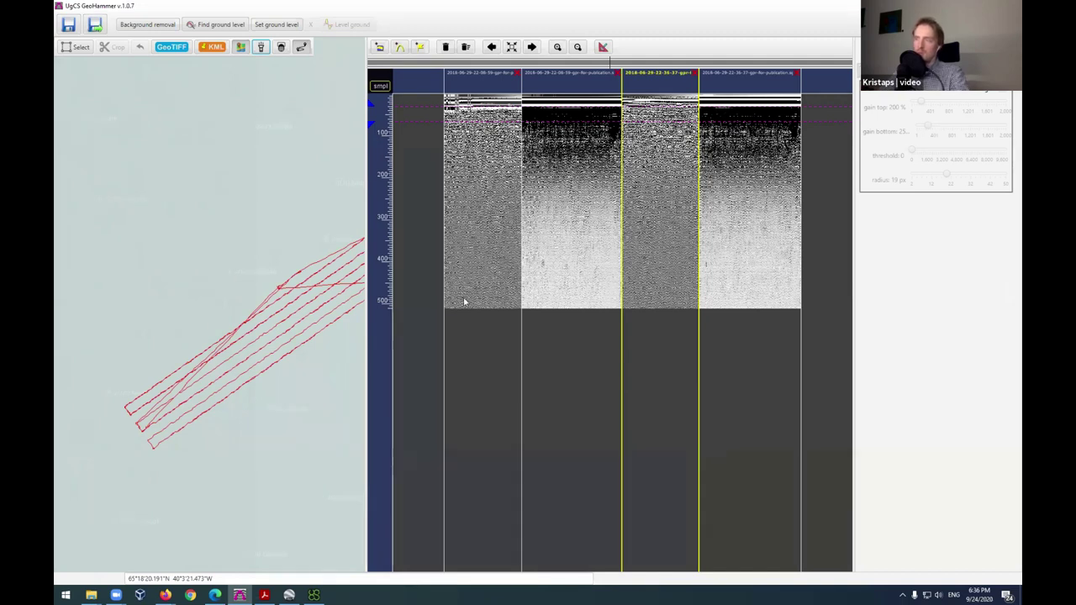
left_click_drag(281, 399, 236, 426)
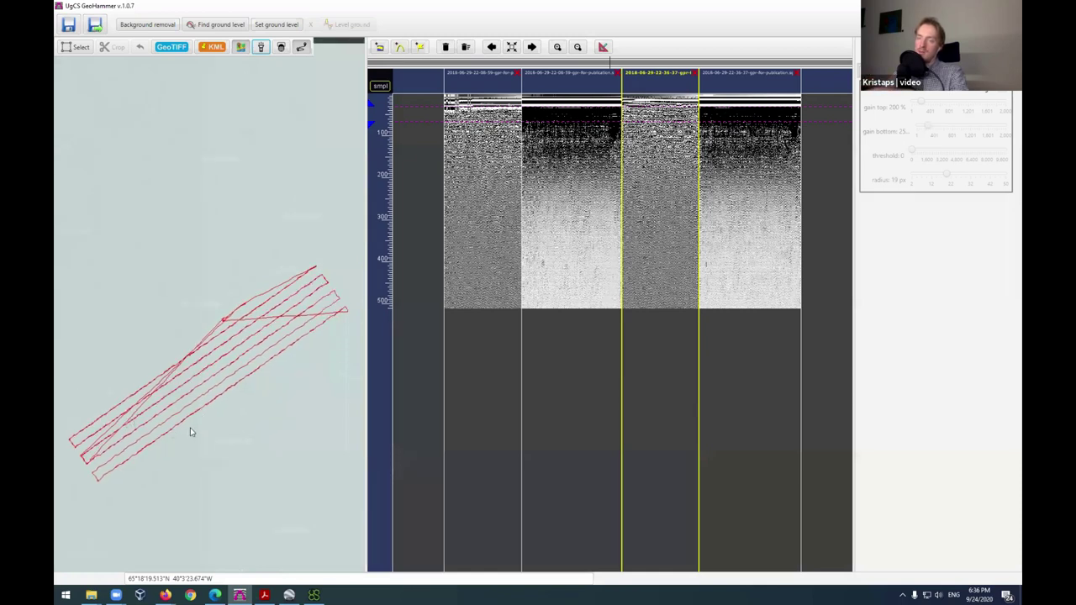
left_click_drag(238, 404, 258, 395)
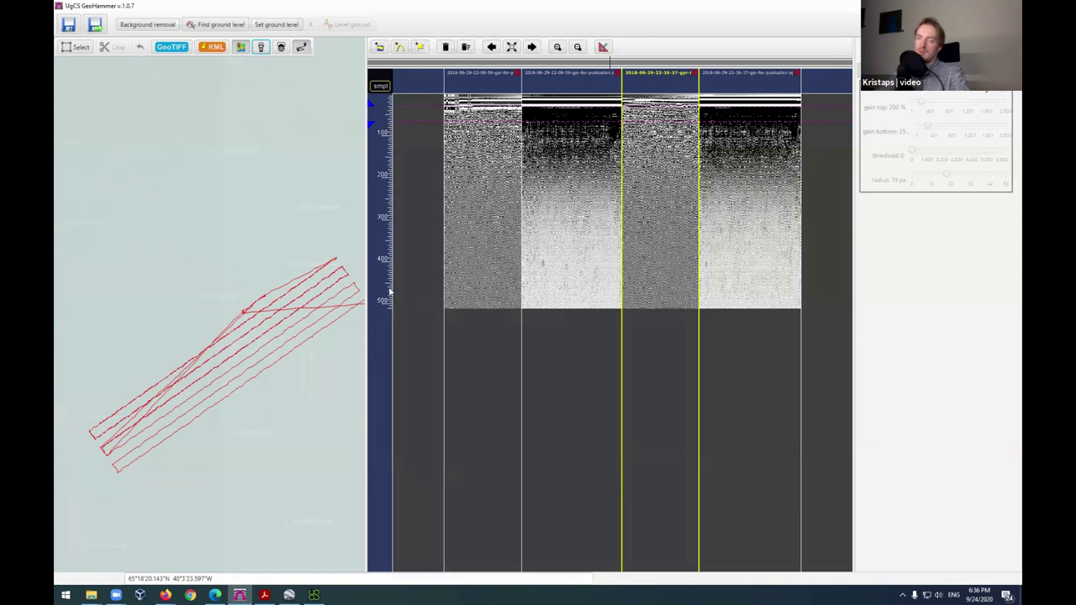
Step: Show the first survey file's radargram alone and apply background removal to it
left_click(492, 47)
left_click(492, 47)
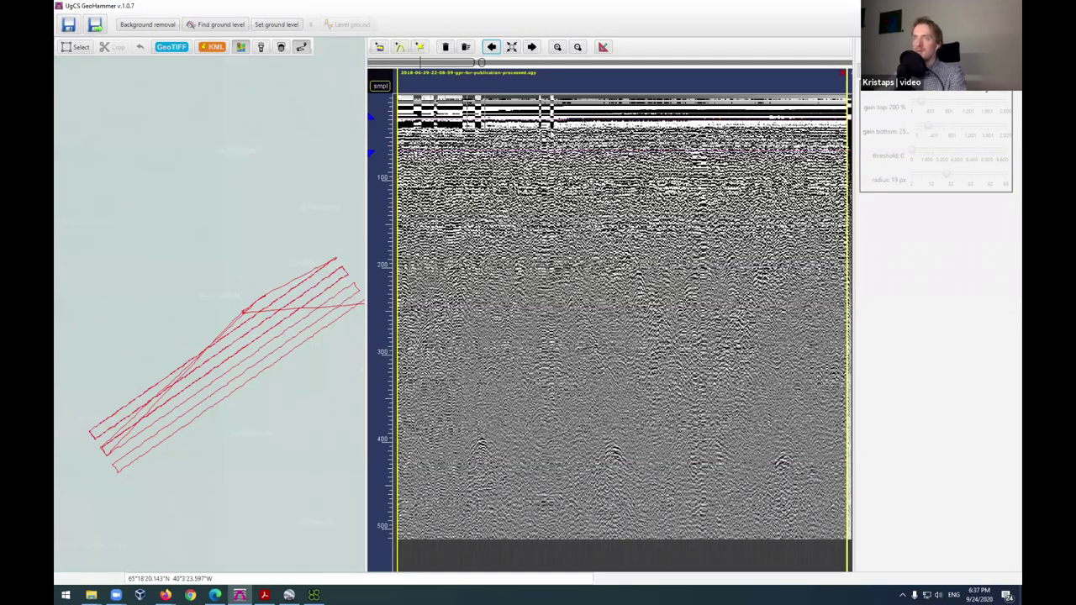
left_click(145, 25)
left_click(148, 27)
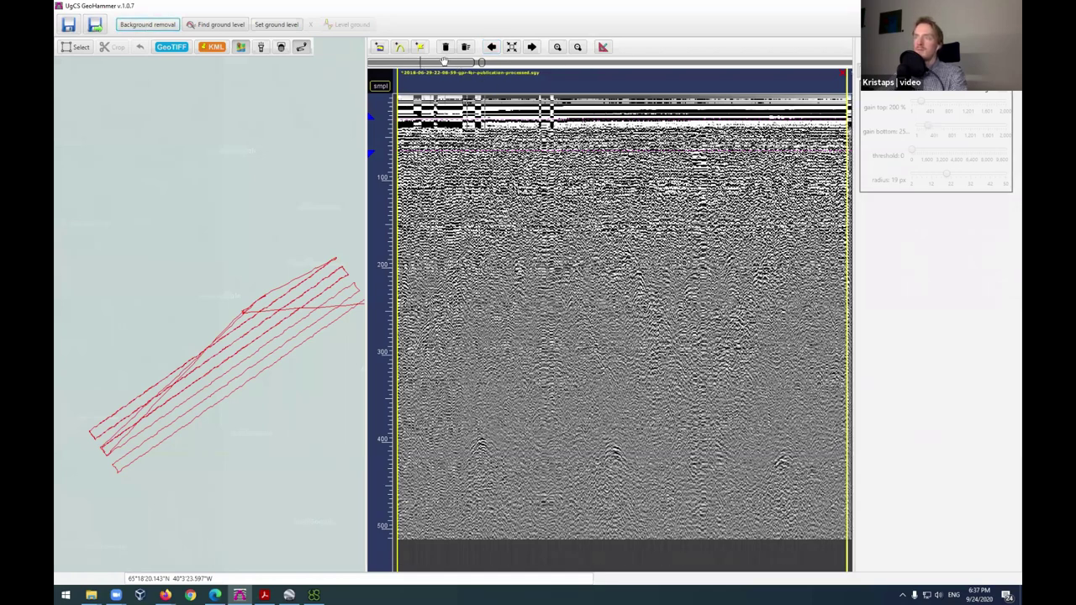
left_click_drag(474, 62, 460, 62)
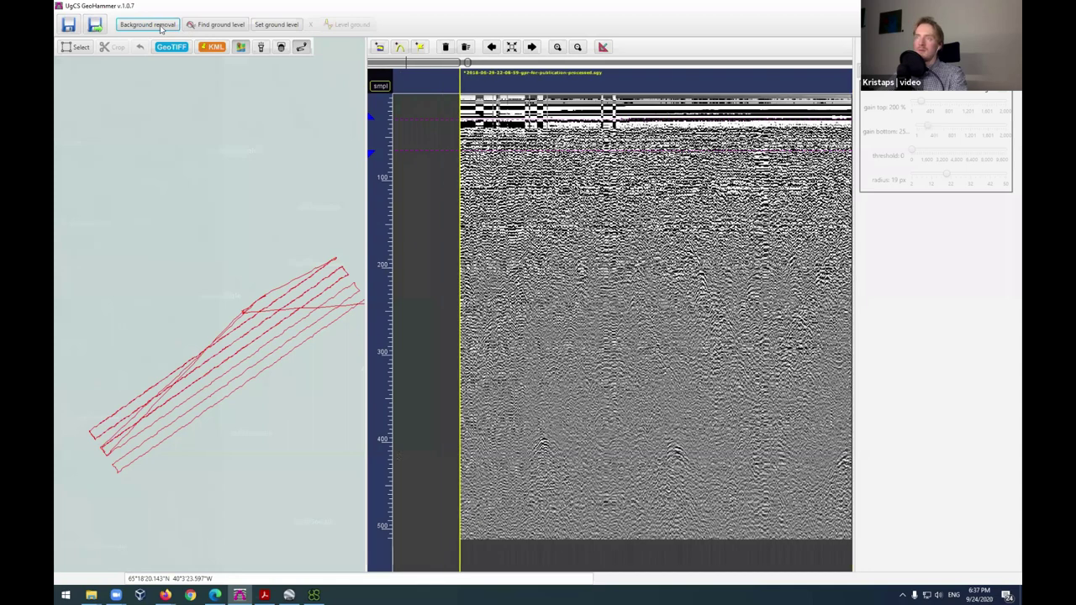
Step: Reapply background removal, zooming into a hyperbola to check the result in between
left_click(164, 28)
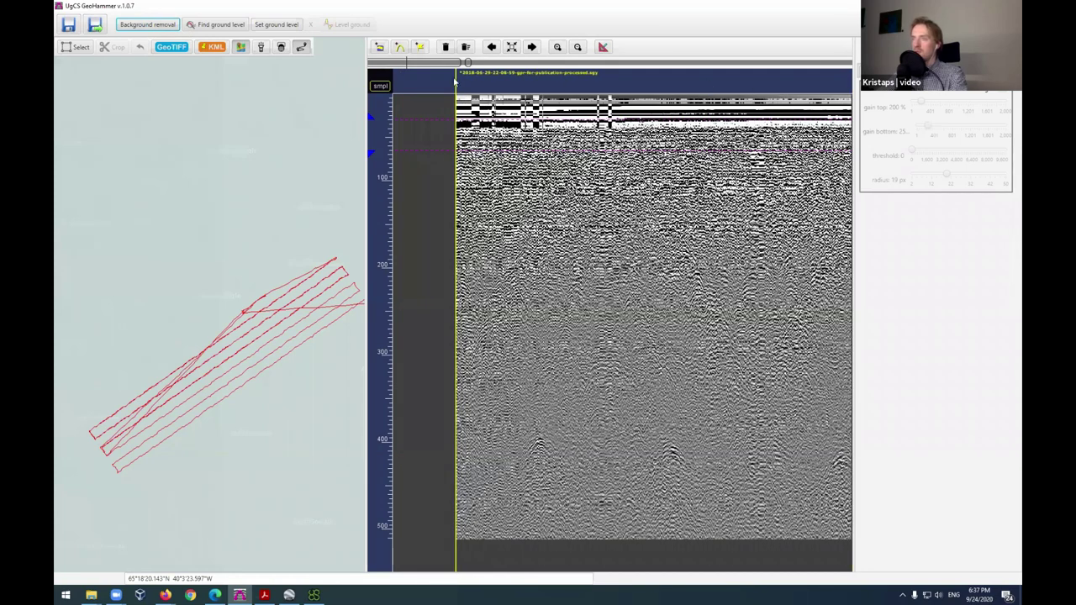
mouse_move(525, 67)
left_mouse_down()
mouse_move(427, 77)
mouse_move(436, 77)
mouse_move(407, 63)
left_mouse_up()
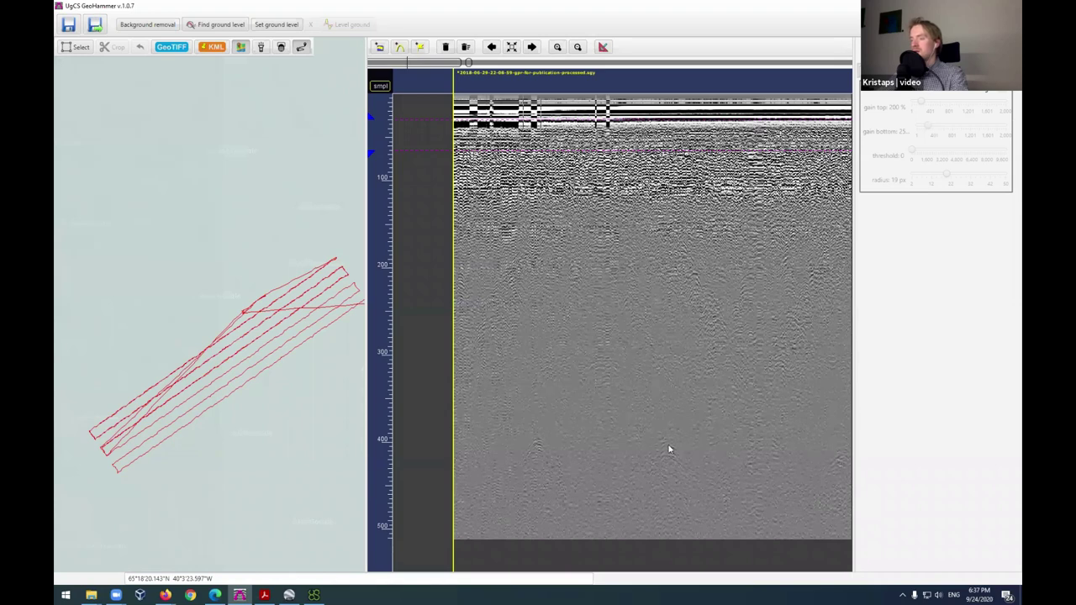
scroll(668, 460, "up", 5)
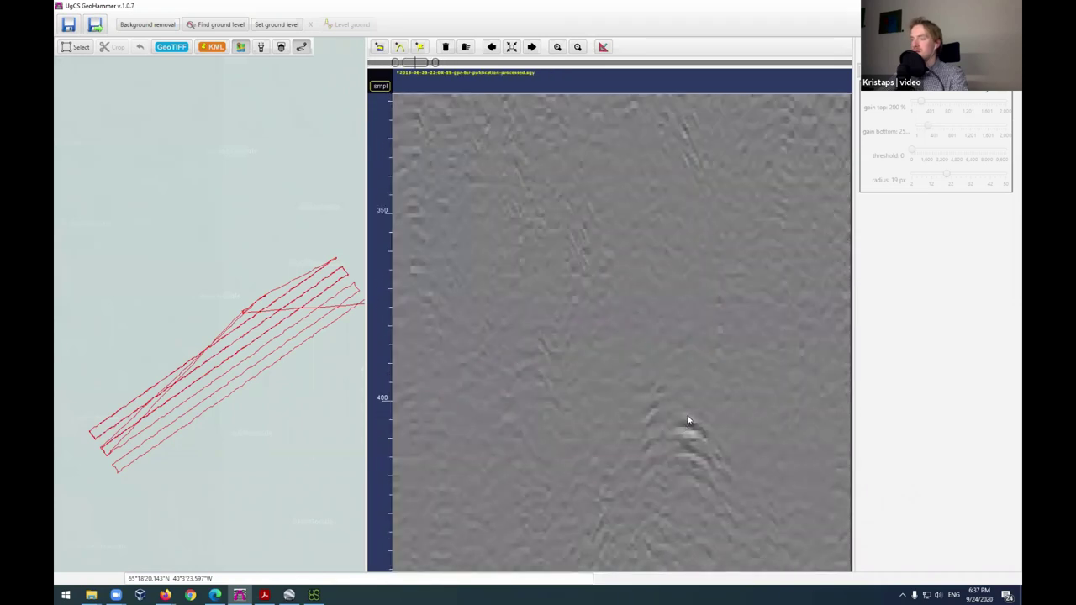
scroll(649, 445, "down", 5)
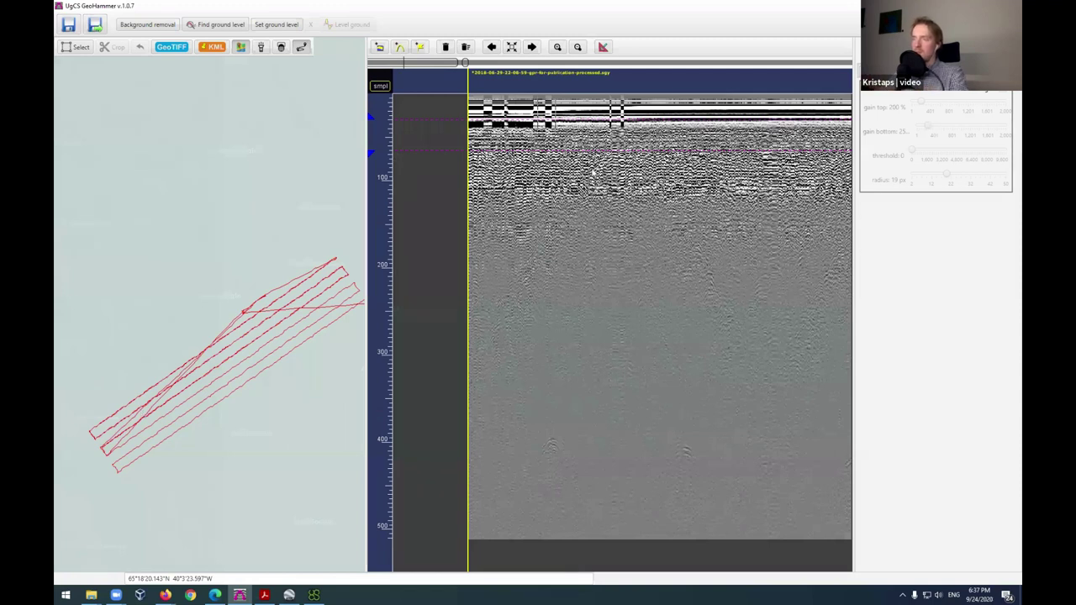
left_click(157, 30)
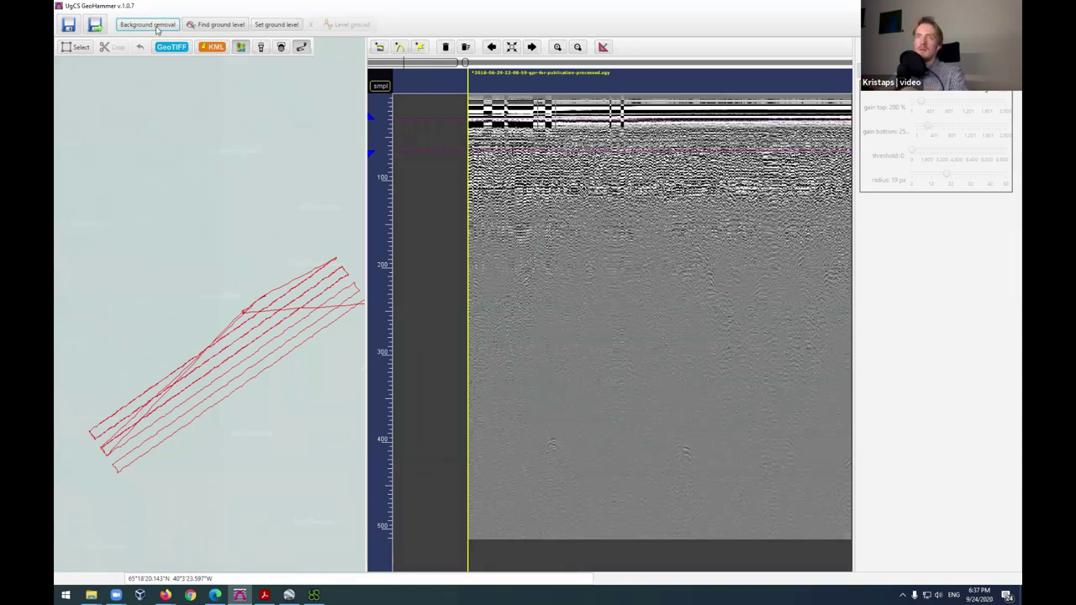
Step: Pan along the radargram profiles and zoom in on the hyperbola apex near sample 397
left_click_drag(728, 392, 519, 391)
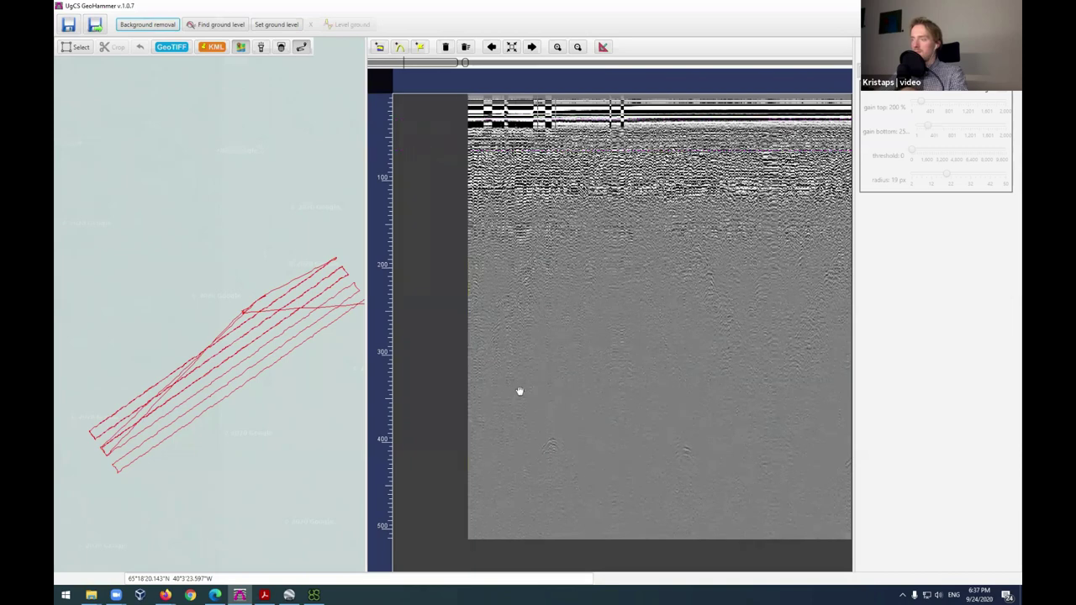
left_click_drag(798, 377, 530, 377)
scroll(687, 370, "right", 10)
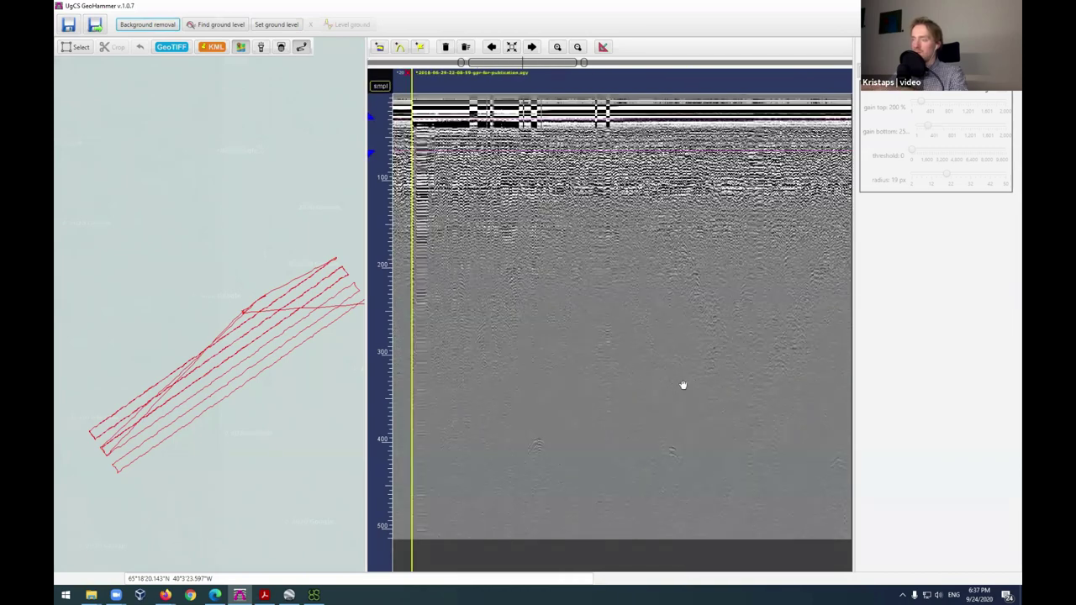
scroll(692, 388, "right", 10)
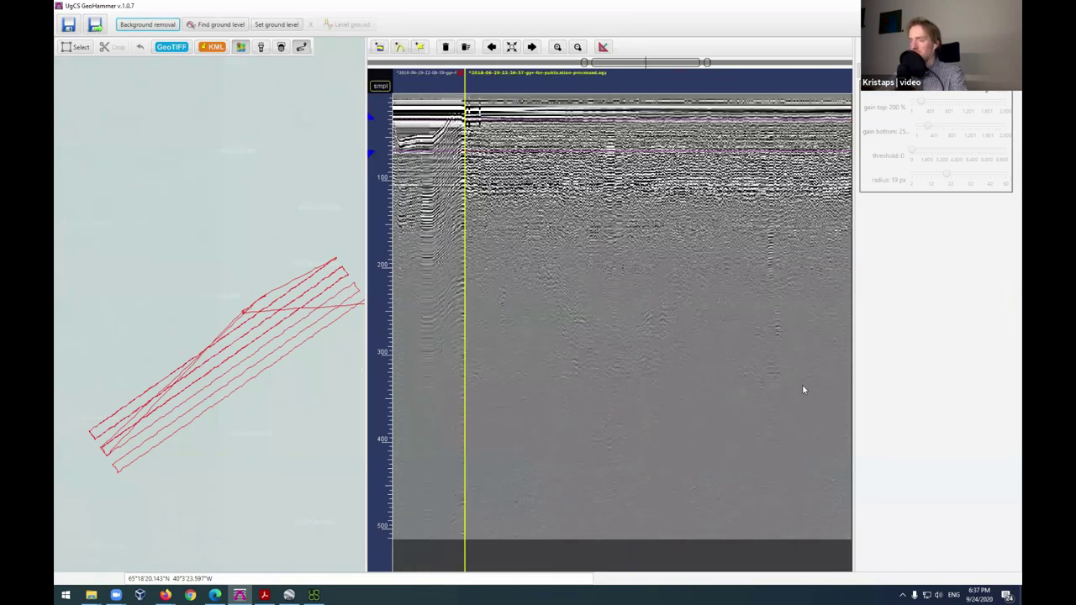
scroll(541, 394, "left", 15)
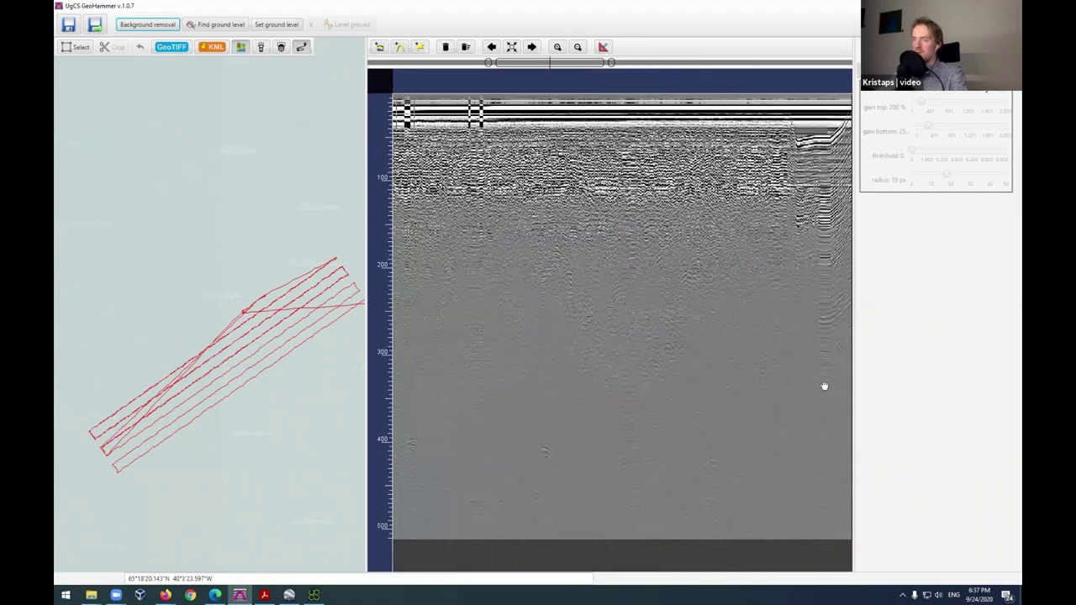
left_click_drag(718, 389, 331, 401)
left_click_drag(759, 402, 592, 401)
scroll(697, 391, "left", 10)
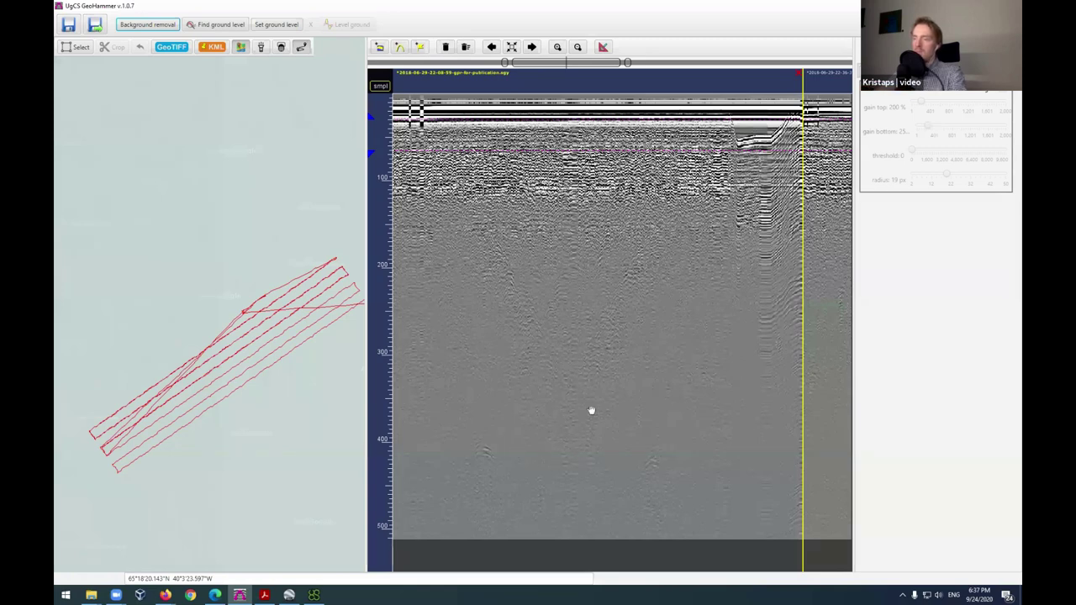
scroll(503, 401, "left", 10)
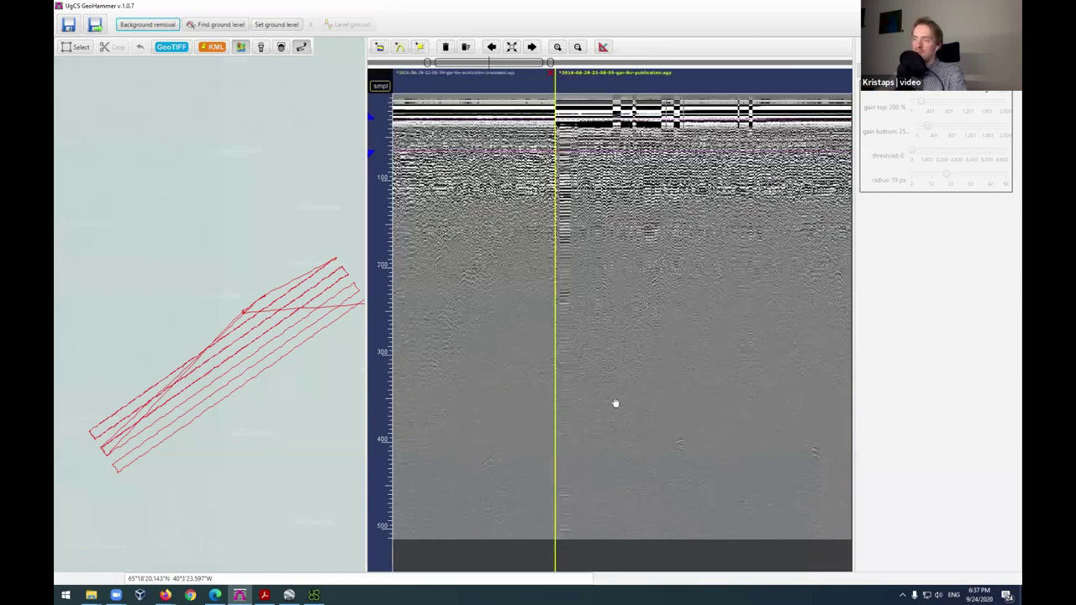
scroll(615, 403, "left", 10)
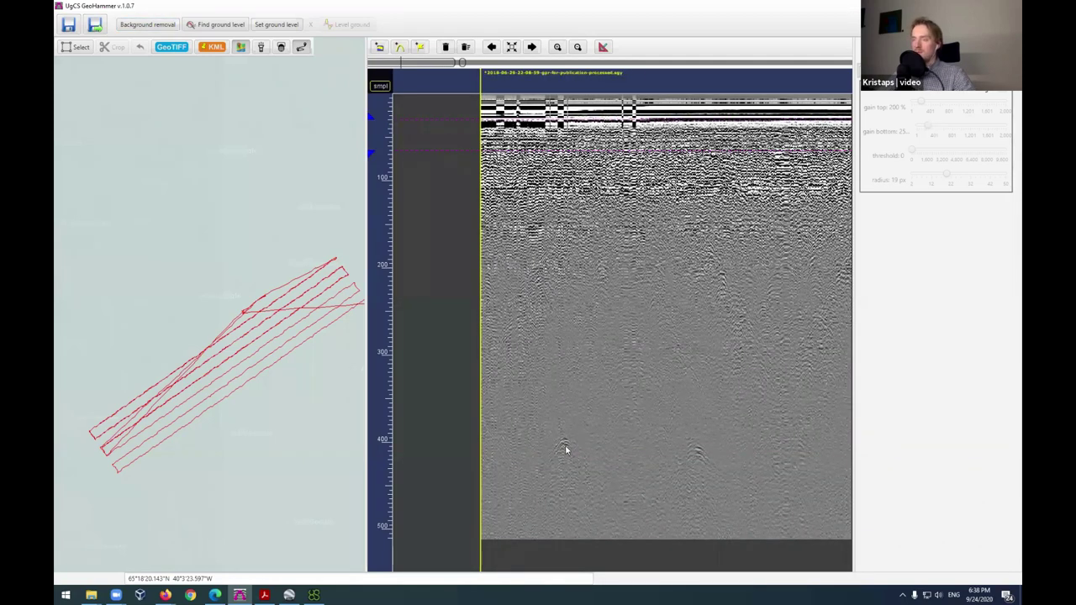
scroll(564, 441, "up", 5)
scroll(564, 421, "up", 2)
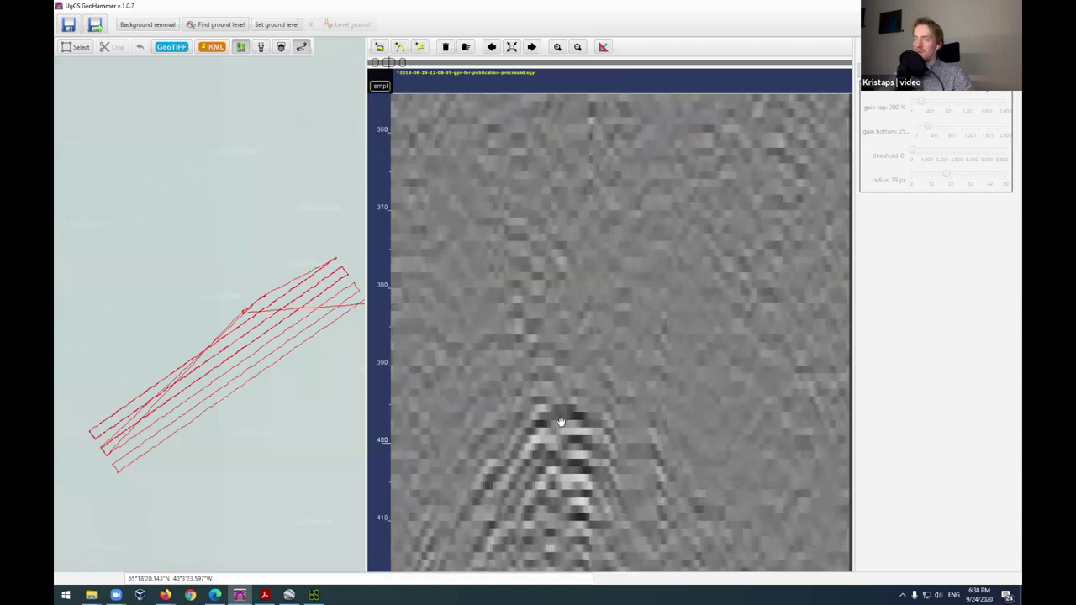
Step: Flag the deep hyperbola apex near sample 400 as a target
left_click(563, 423)
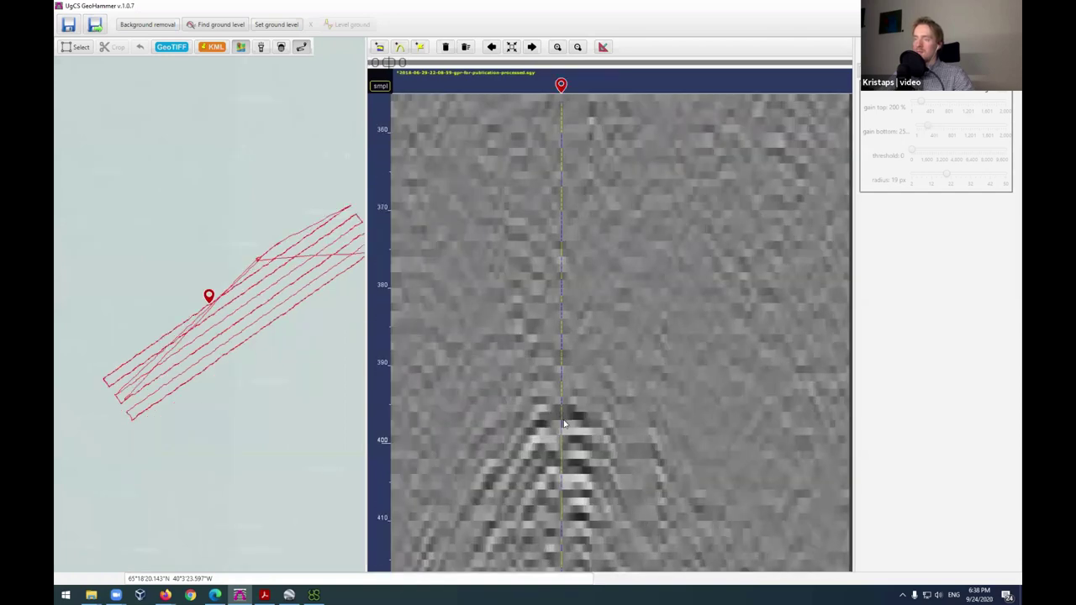
left_click(419, 47)
scroll(667, 328, "down", 7)
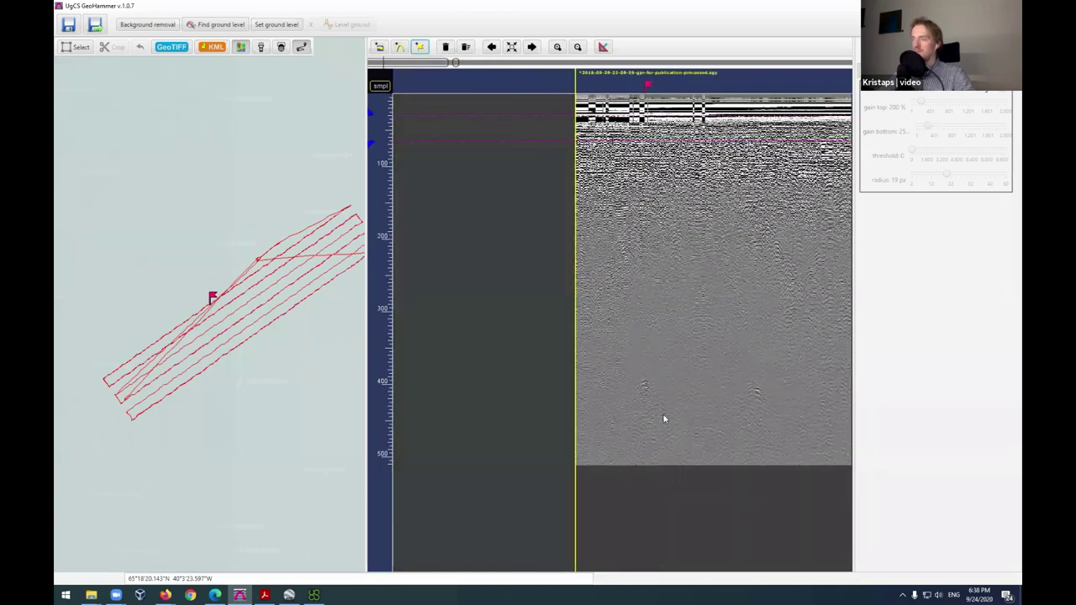
scroll(657, 471, "up", 3)
Step: Mark and flag further hyperbola apexes along the radargram
left_click(653, 490)
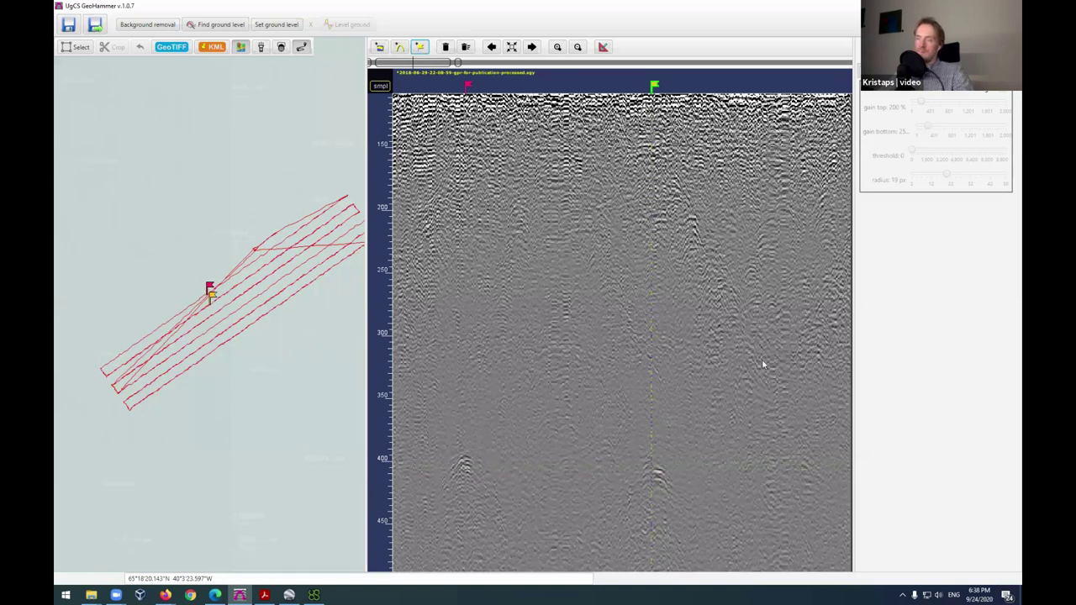
left_click_drag(726, 403, 518, 402)
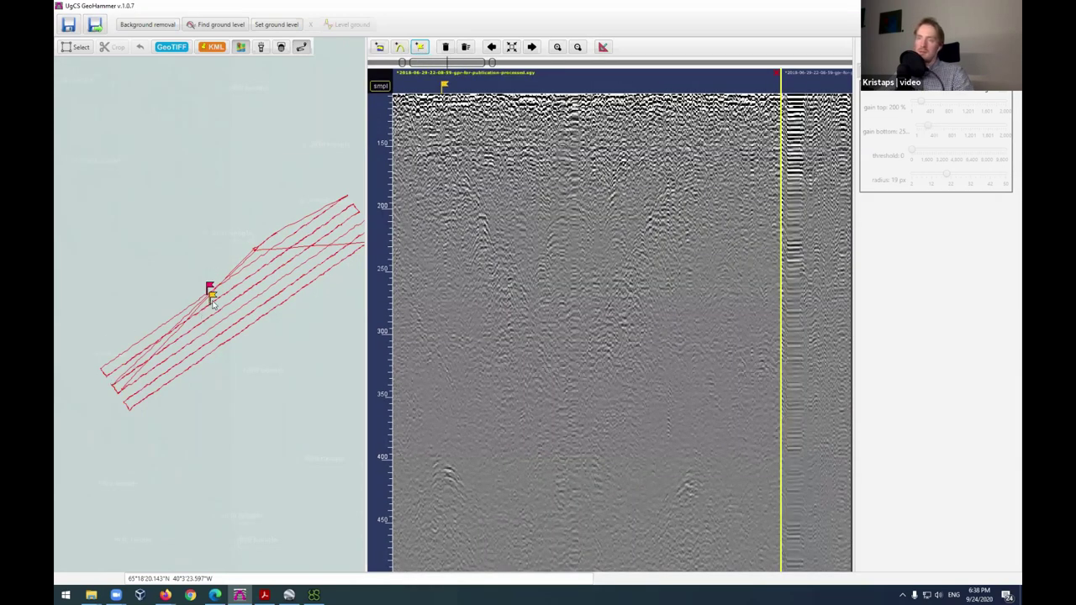
left_click_drag(671, 430, 624, 421)
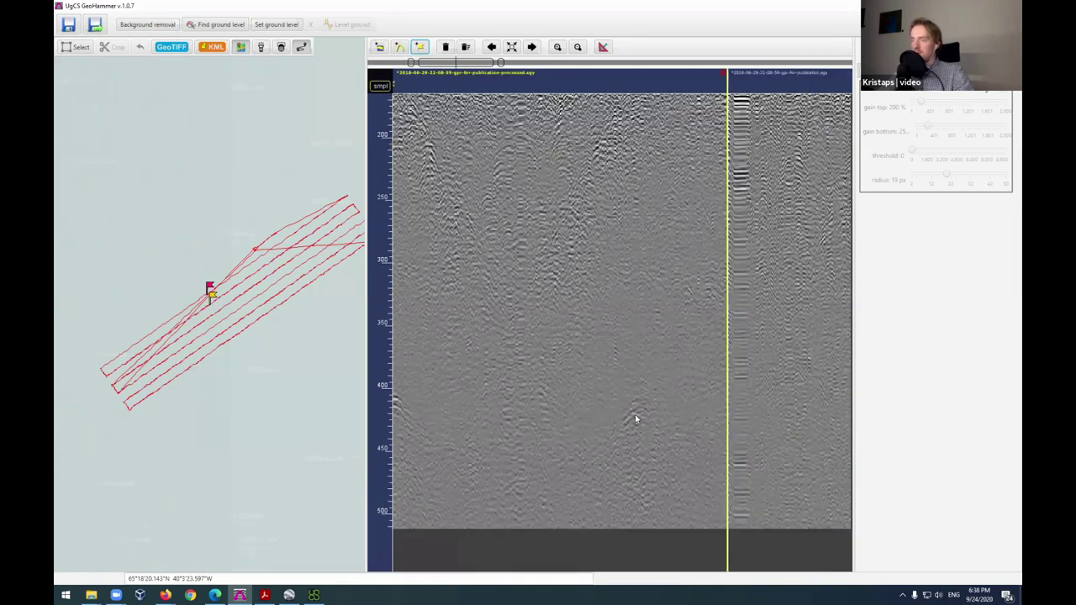
scroll(635, 418, "up", 5)
left_click(632, 418)
left_click(419, 48)
scroll(693, 329, "down", 6)
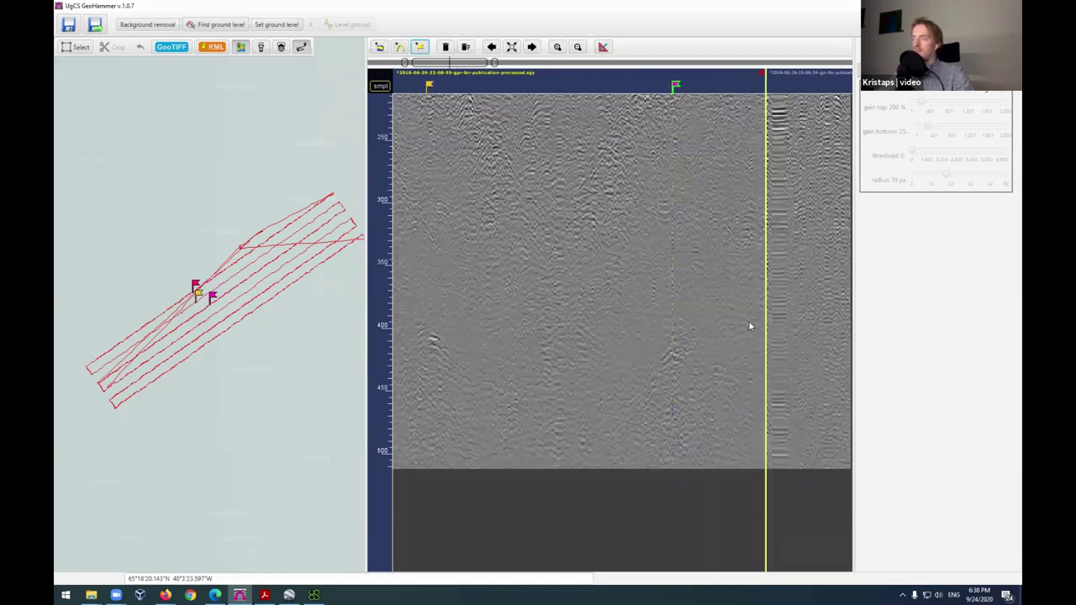
scroll(513, 438, "up", 3)
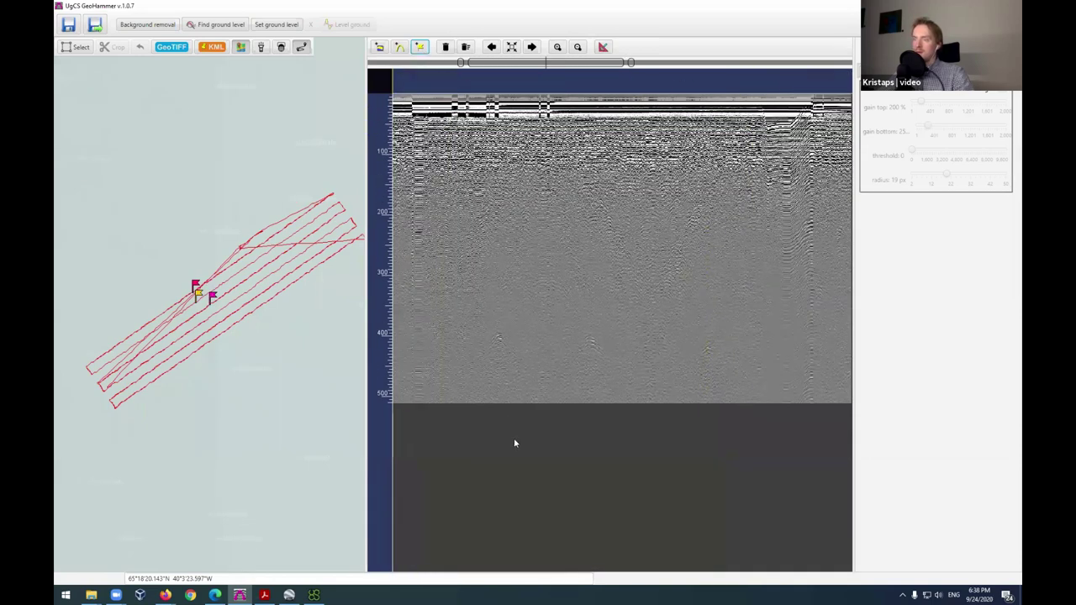
scroll(517, 417, "up", 2)
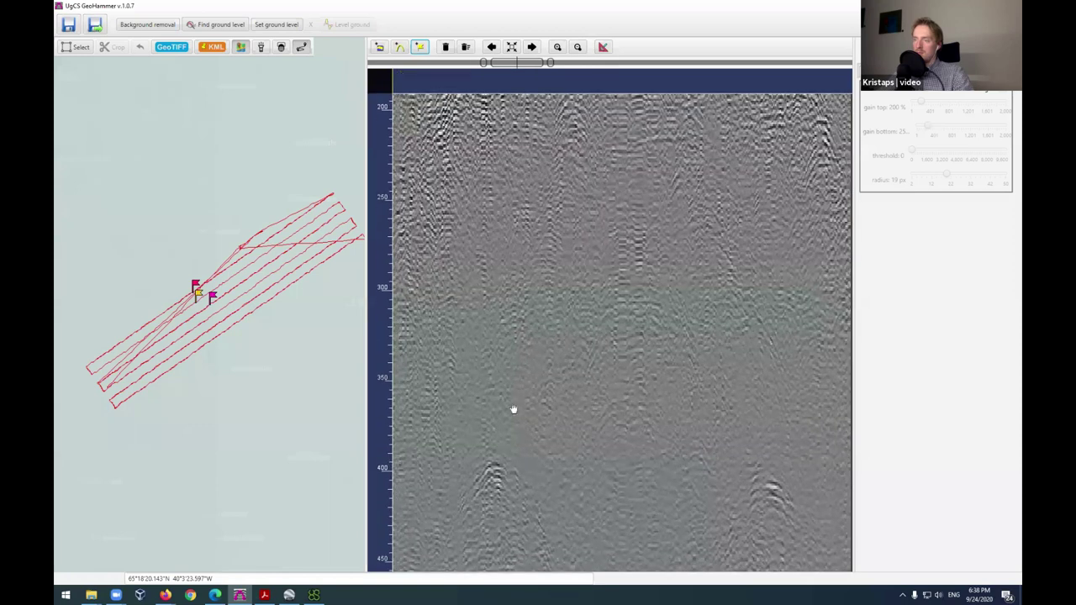
Step: Flag three more hyperbola apexes along the radargram as targets
left_click(513, 408)
left_click(420, 48)
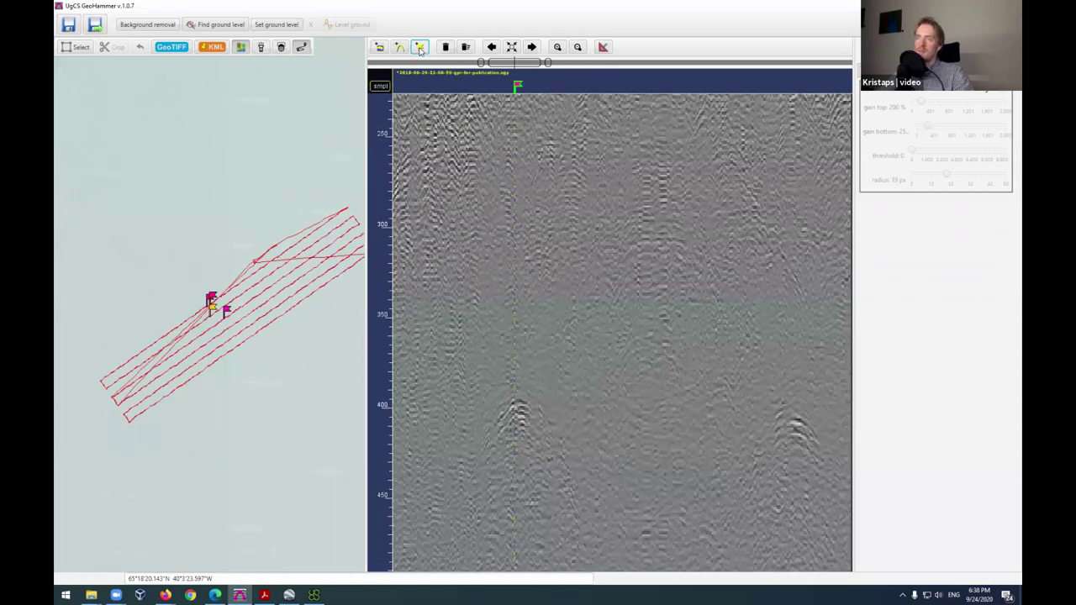
left_click(795, 426)
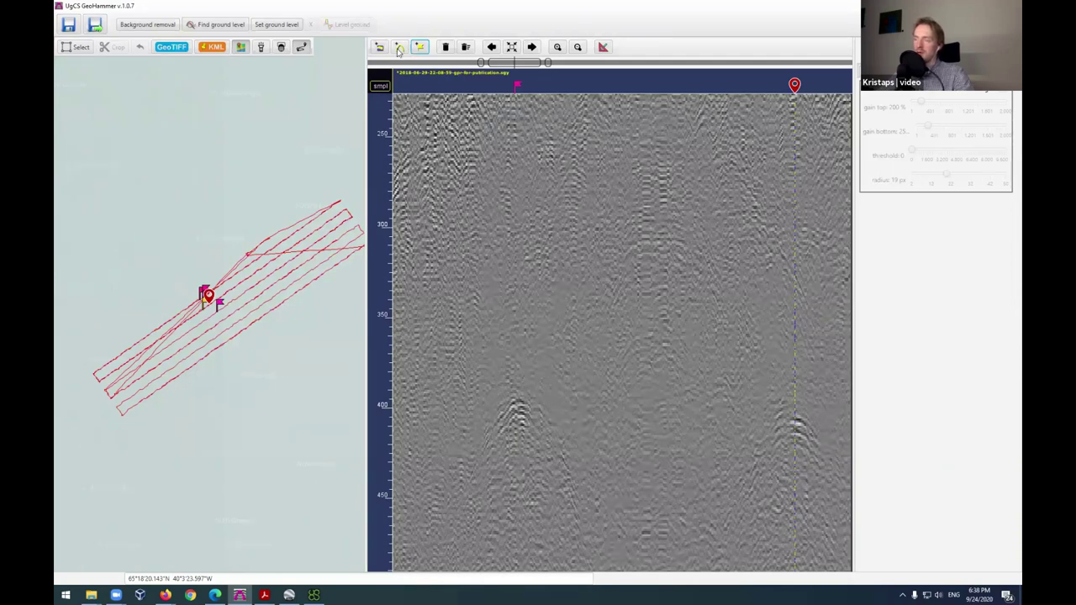
left_click(422, 51)
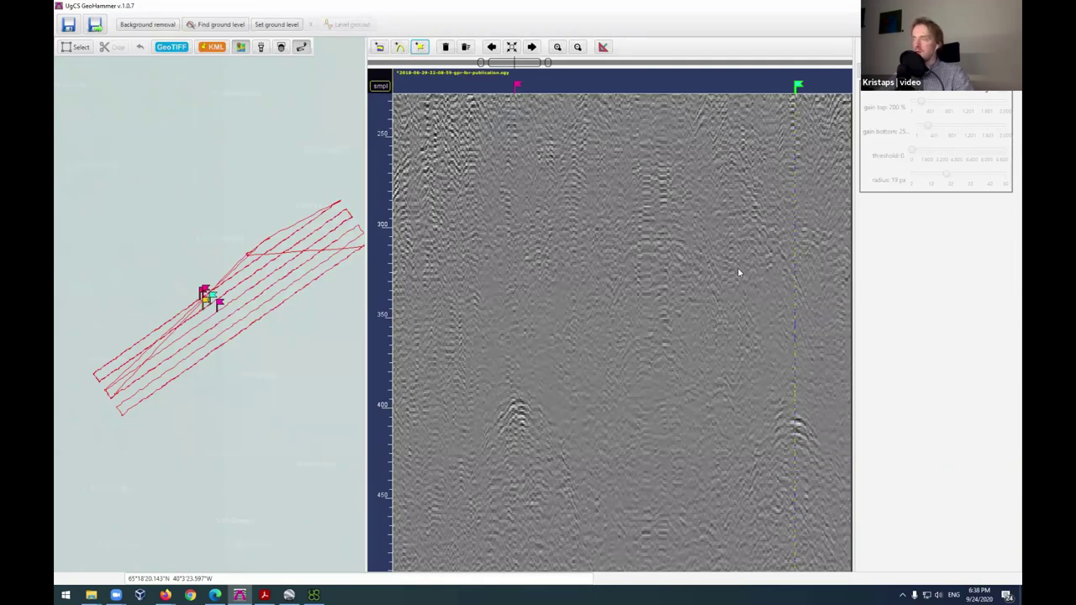
scroll(739, 270, "down", 3)
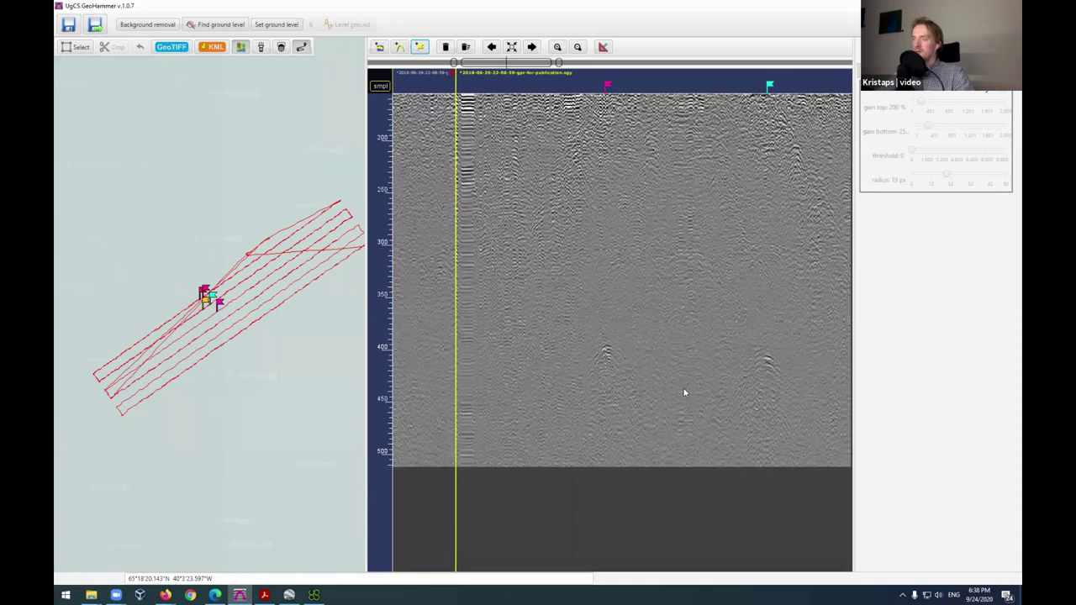
scroll(687, 395, "up", 3)
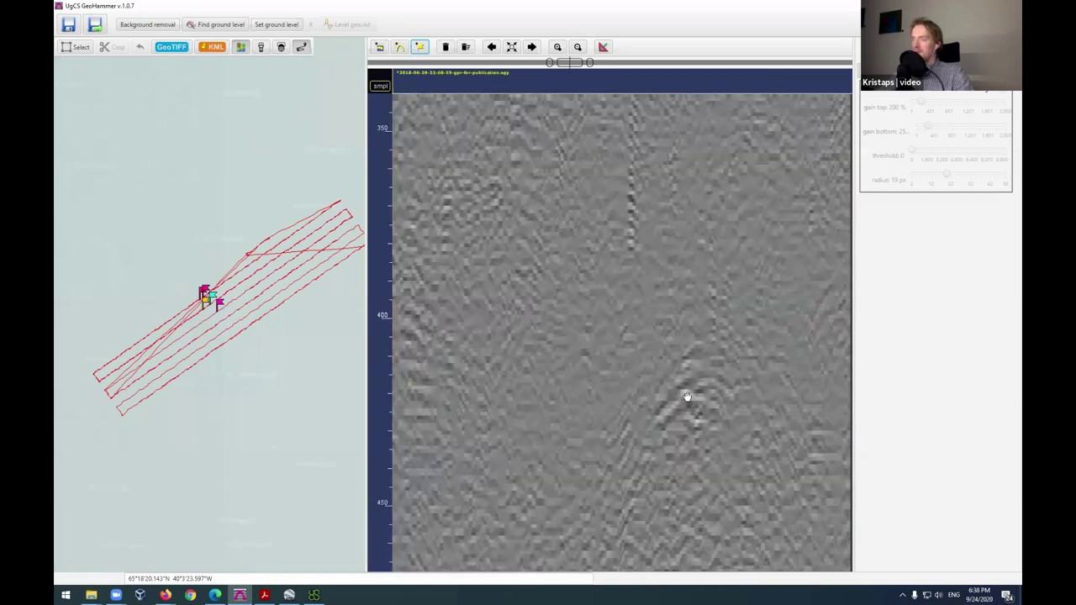
left_click(687, 395)
Step: Pan through the remaining profiles to the end of the processed radargram and back
scroll(634, 252, "down", 2)
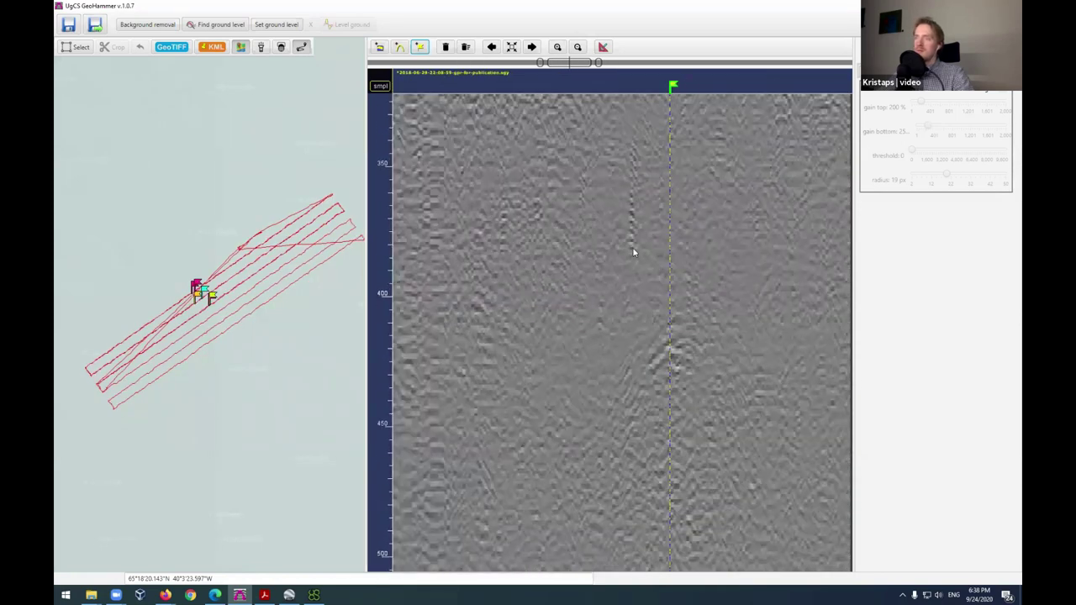
scroll(634, 252, "down", 7)
left_click_drag(528, 345, 528, 340)
left_click_drag(759, 357, 528, 393)
scroll(528, 392, "up", 3)
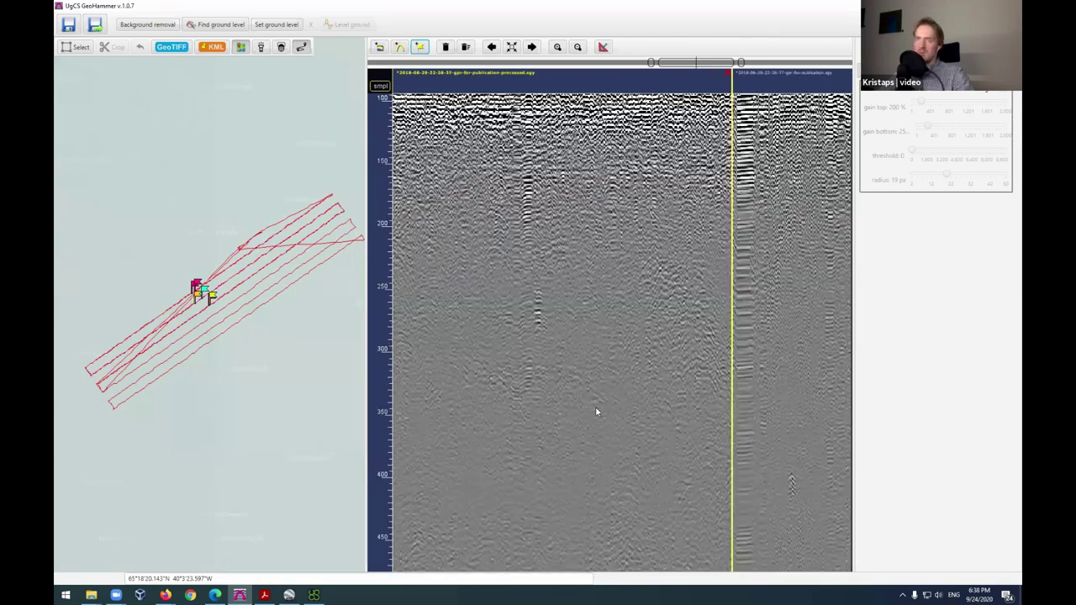
scroll(639, 331, "down", 1)
scroll(629, 362, "down", 1)
scroll(633, 413, "down", 1)
left_click_drag(632, 413, 385, 345)
scroll(386, 344, "up", 3)
left_click_drag(807, 354, 554, 363)
scroll(521, 361, "right", 3)
scroll(572, 361, "left", 1)
scroll(571, 364, "down", 1)
left_click_drag(571, 364, 886, 359)
left_click_drag(514, 364, 807, 365)
left_click_drag(427, 365, 835, 353)
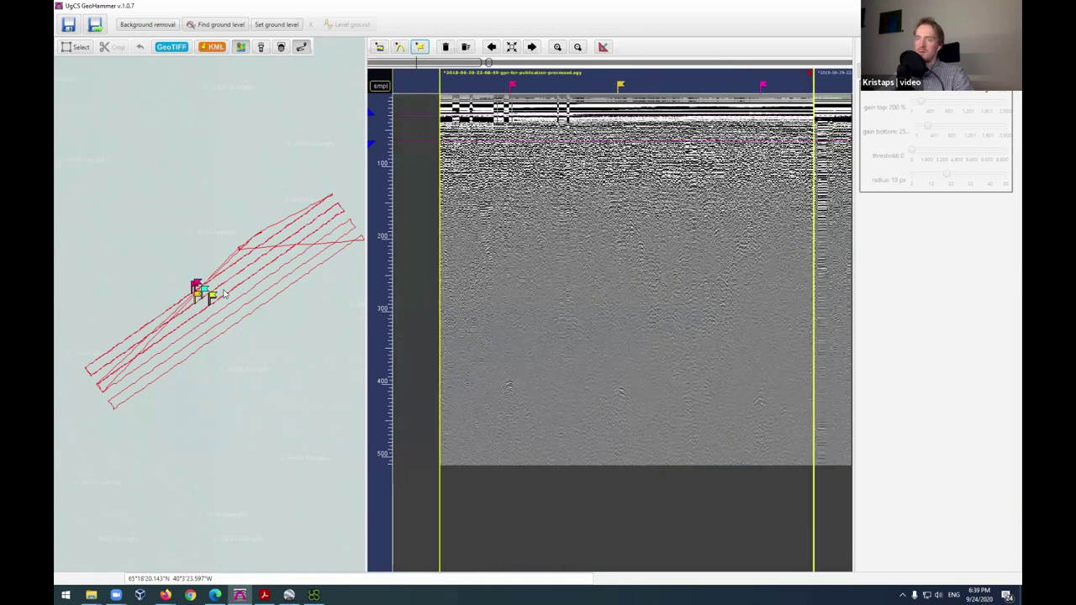
scroll(154, 314, "up", 3)
scroll(154, 314, "down", 3)
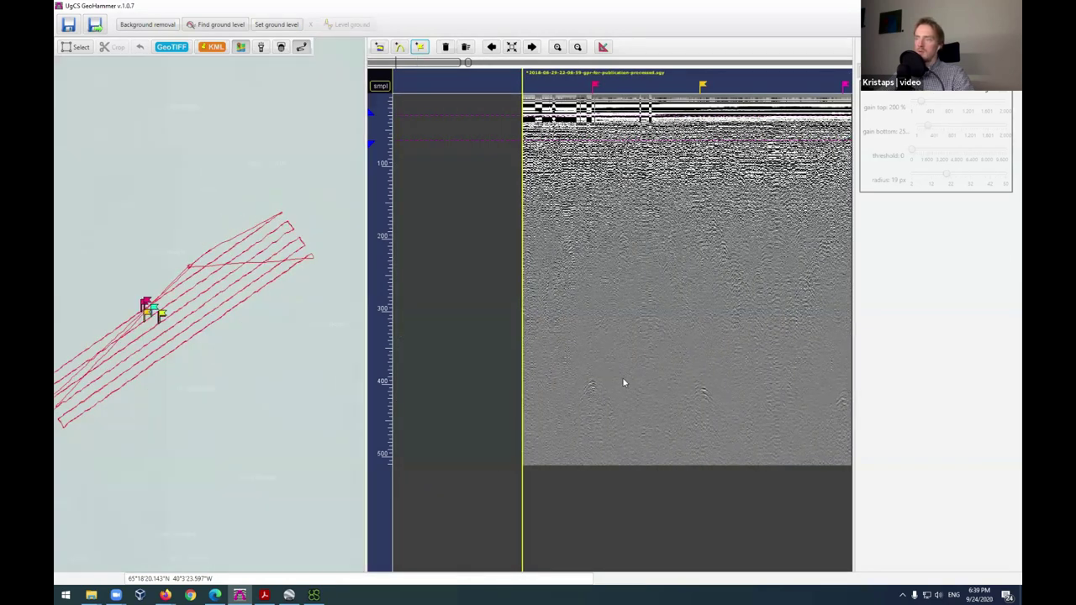
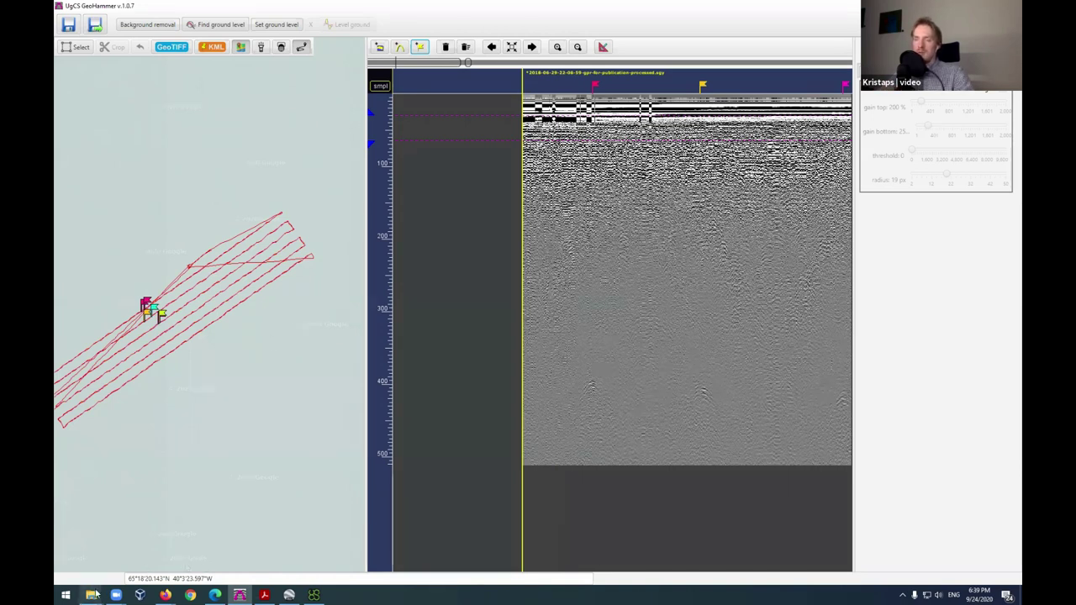
Step: Drag the four SEG-Y files from 'Echo Search GPR data (shifted) 2' into GeoHammer, discarding the unsaved file
mouse_move(95, 595)
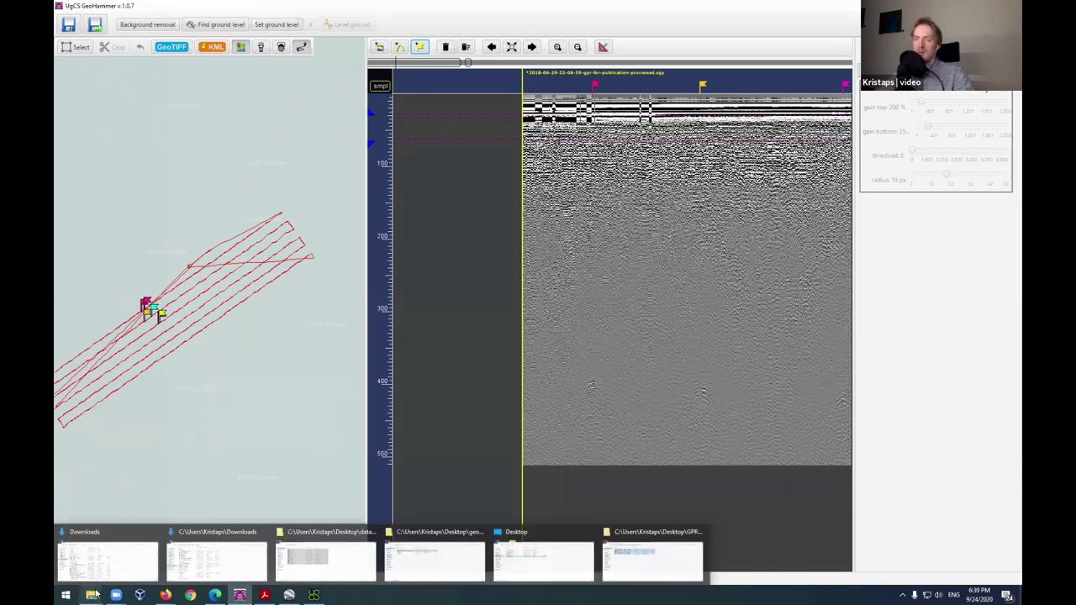
left_click(629, 560)
left_click(382, 252)
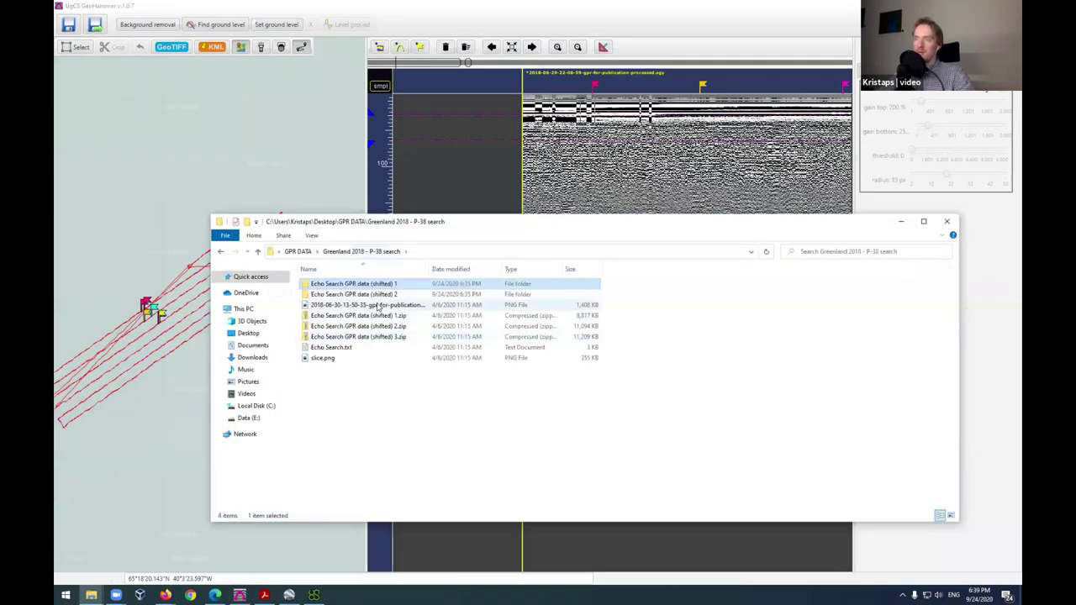
double_click(373, 295)
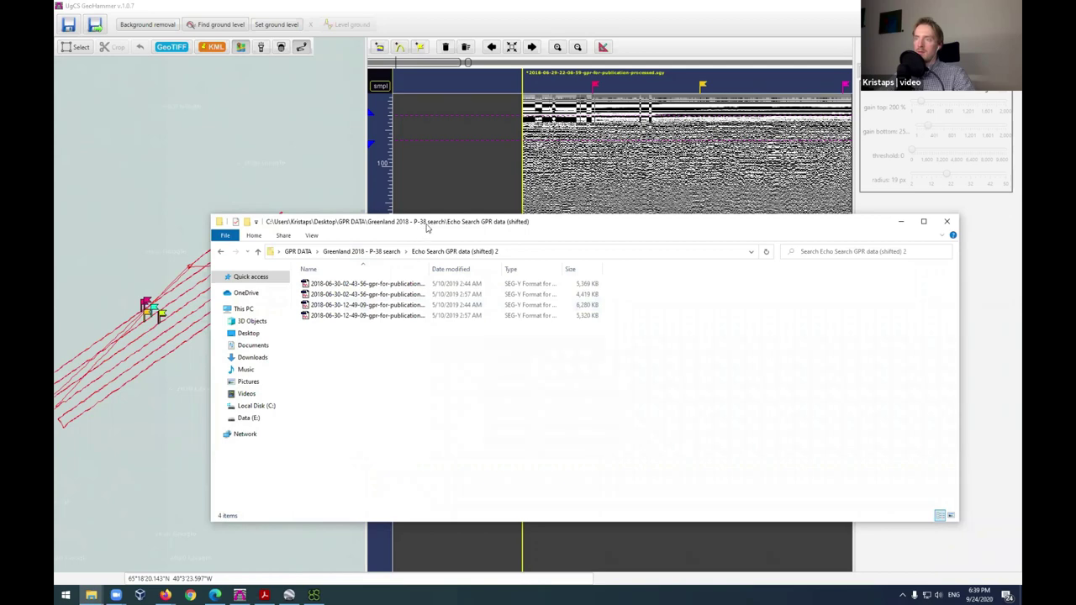
left_click_drag(620, 351, 580, 271)
left_click_drag(540, 310, 252, 393)
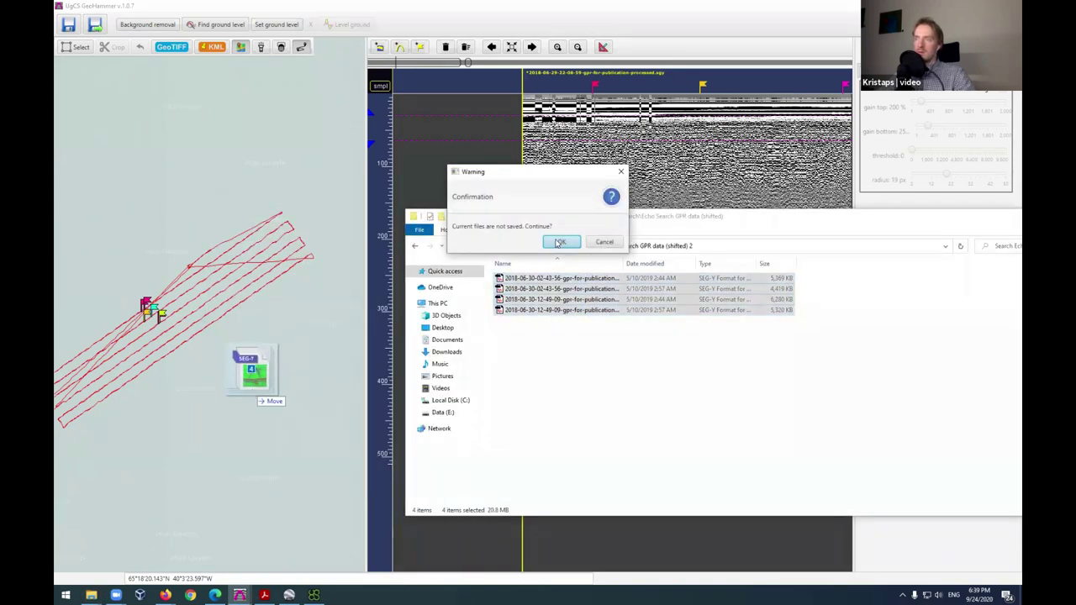
key("Return")
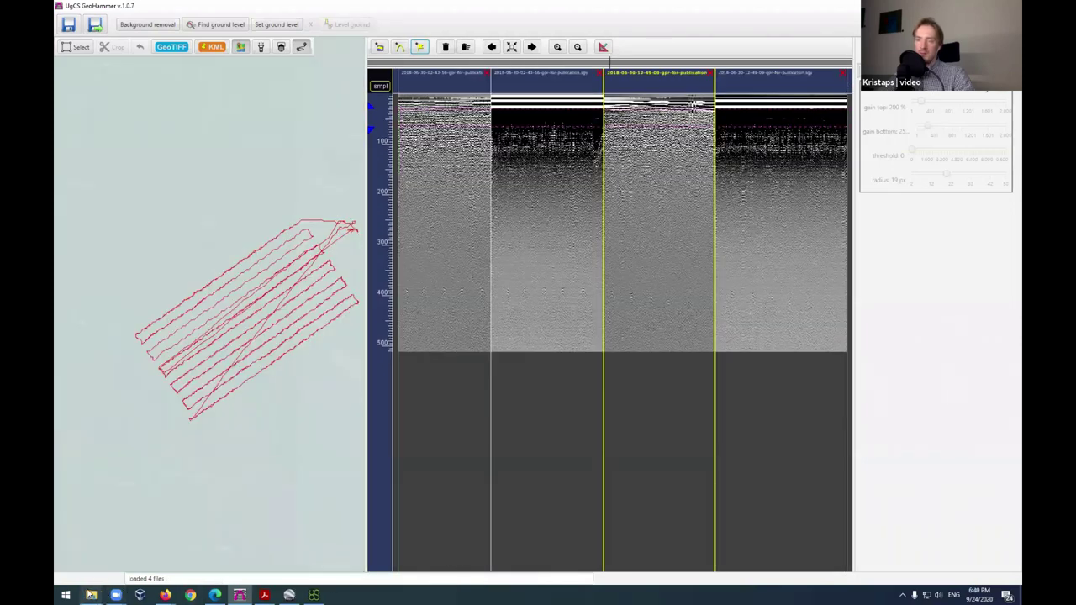
mouse_move(91, 594)
left_click(655, 555)
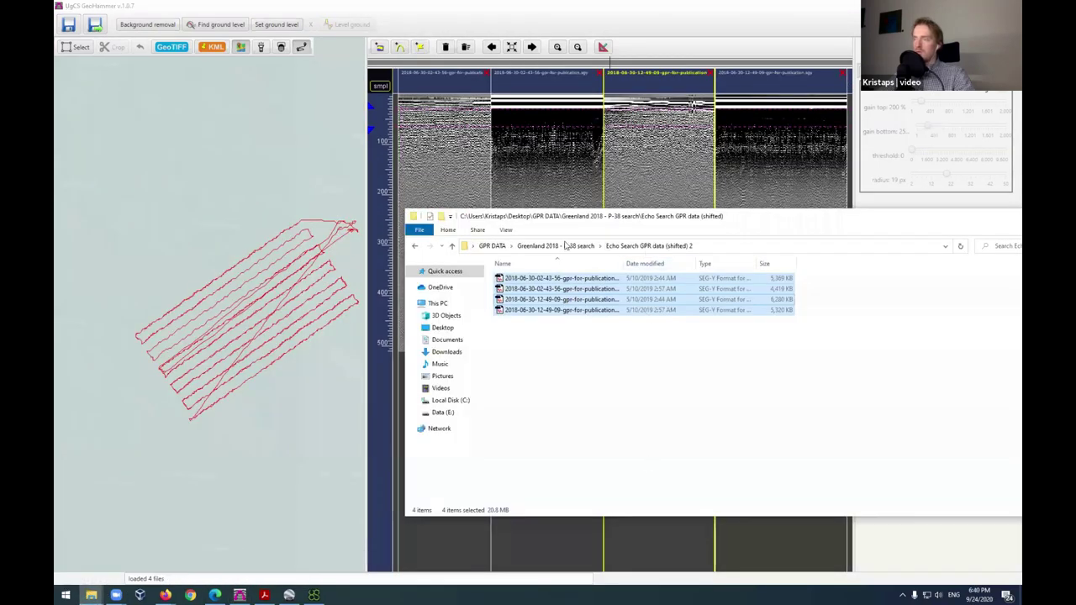
Step: Extract the shifted 3 archive with 7-Zip and drag its six SEG-Y files onto GeoHammer
left_click(418, 246)
left_click(579, 332)
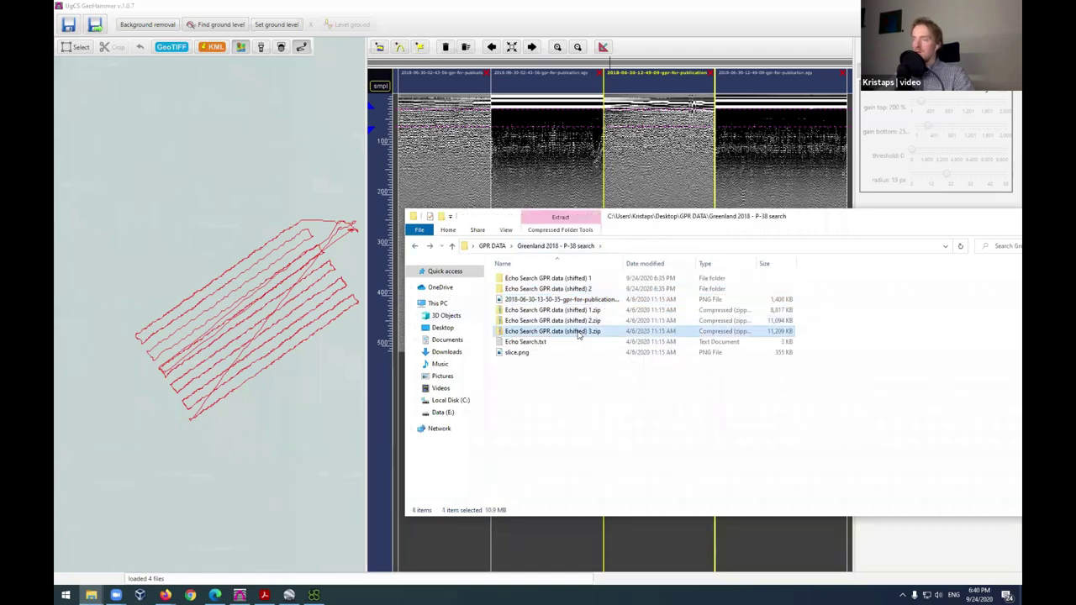
right_click(578, 333)
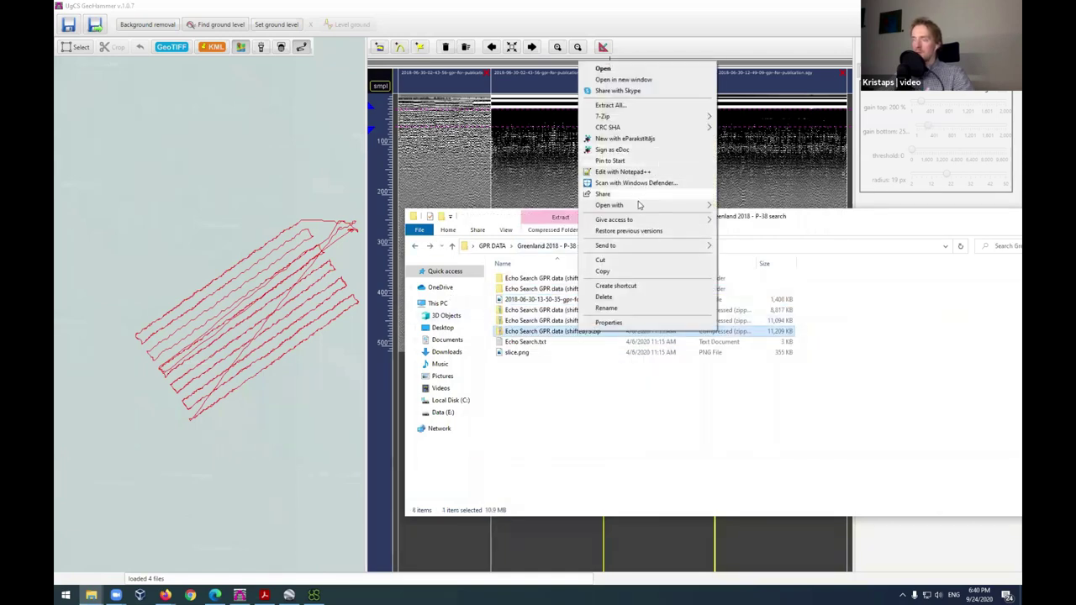
mouse_move(657, 117)
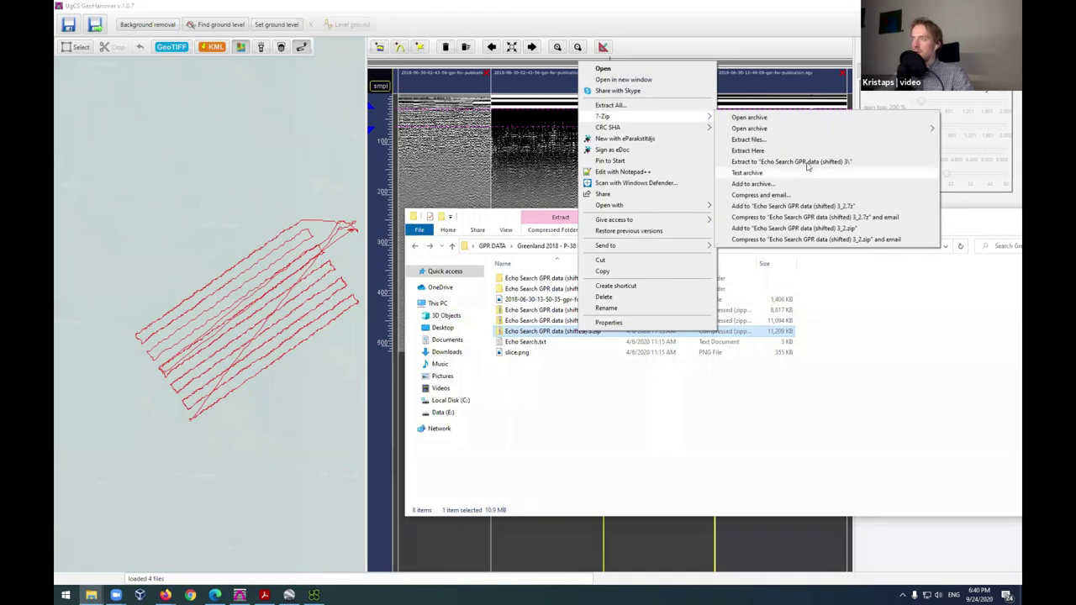
left_click(807, 165)
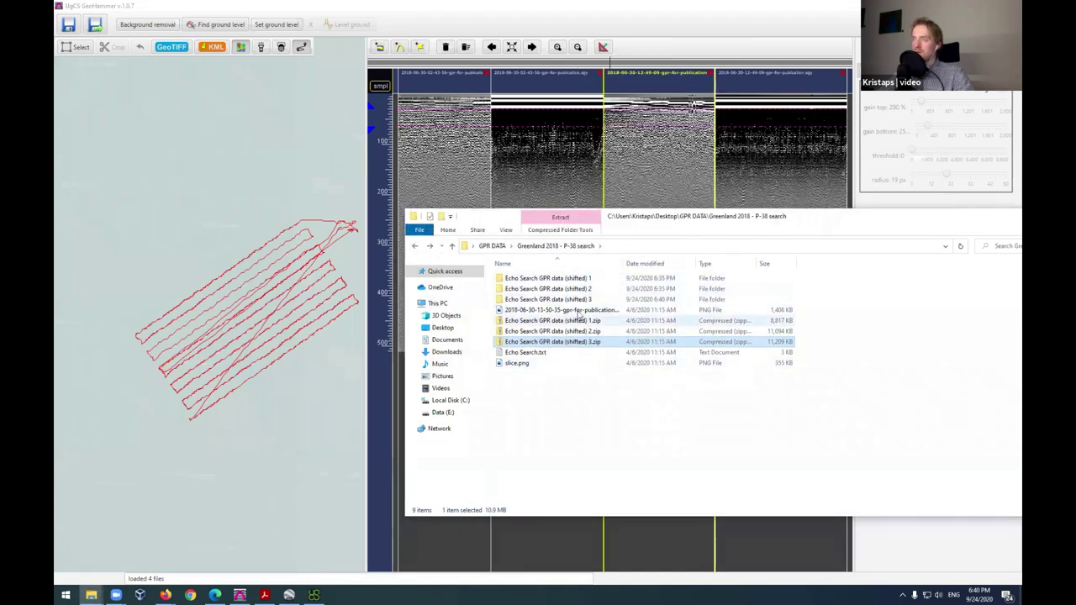
left_click(573, 301)
left_click_drag(565, 283, 562, 278)
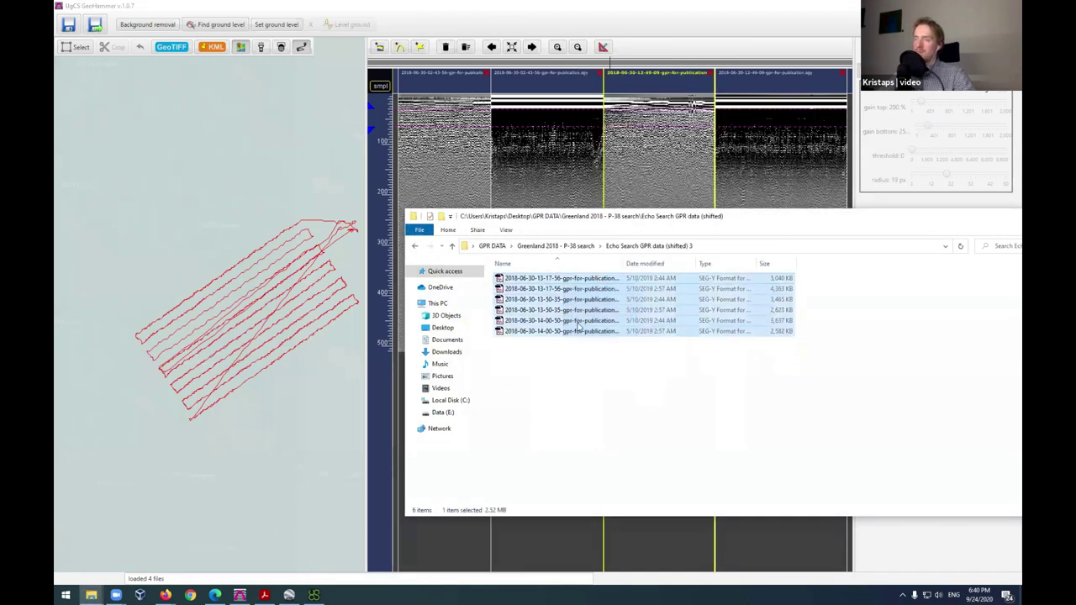
left_click(610, 341)
left_click_drag(580, 320, 625, 375)
key("ctrl+a")
left_click_drag(592, 327, 271, 358)
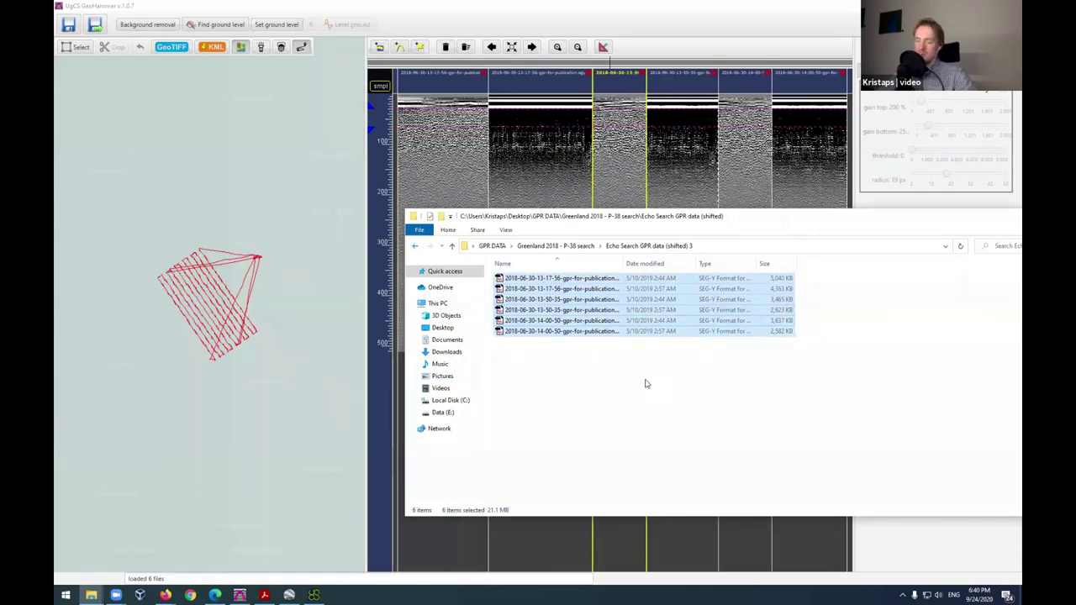
Step: Paste the six files into the shifted 2 folder and load all ten SEG-Y files into GeoHammer
left_click(413, 246)
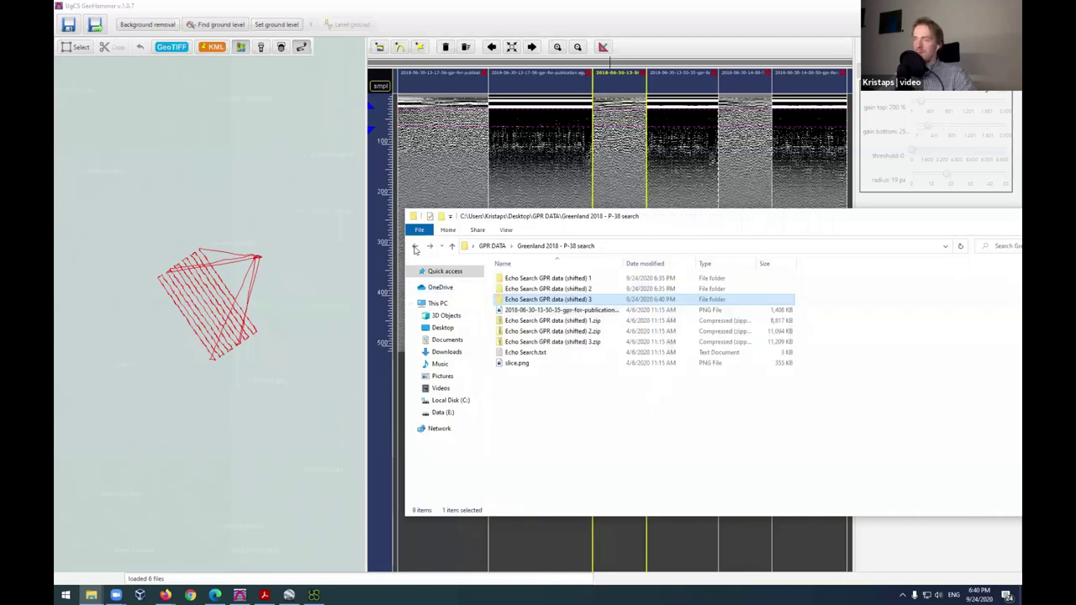
double_click(579, 300)
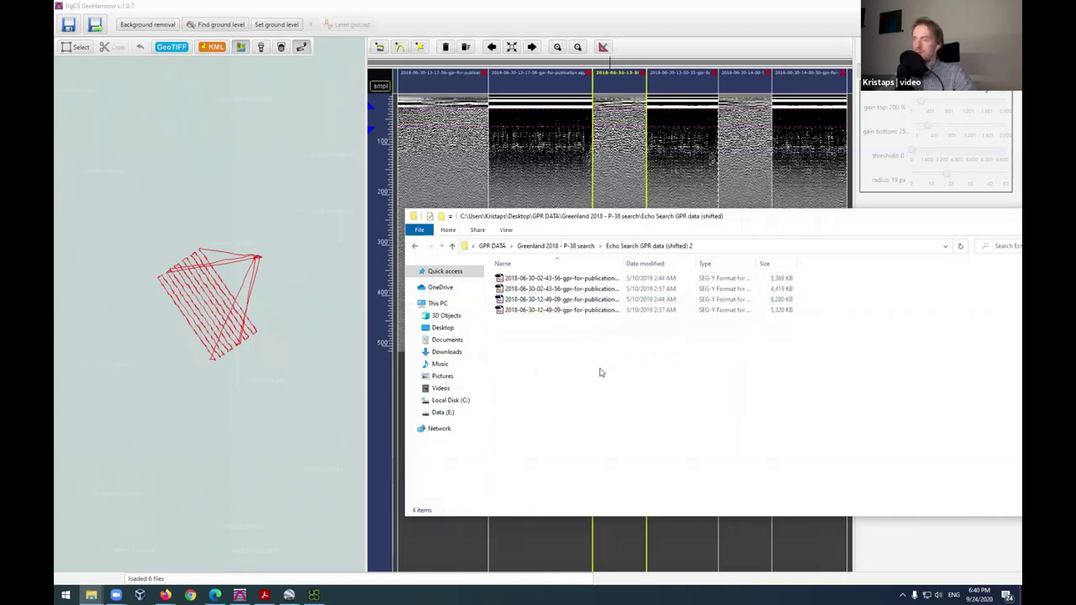
key("ctrl+v")
left_click_drag(655, 458, 564, 270)
left_click_drag(568, 328, 210, 336)
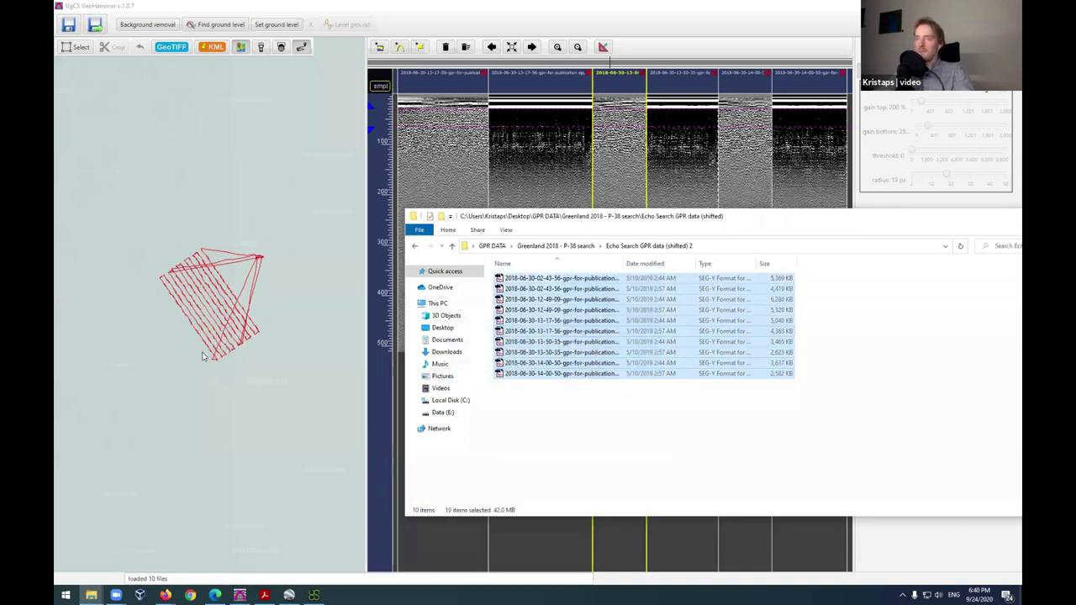
left_click(504, 19)
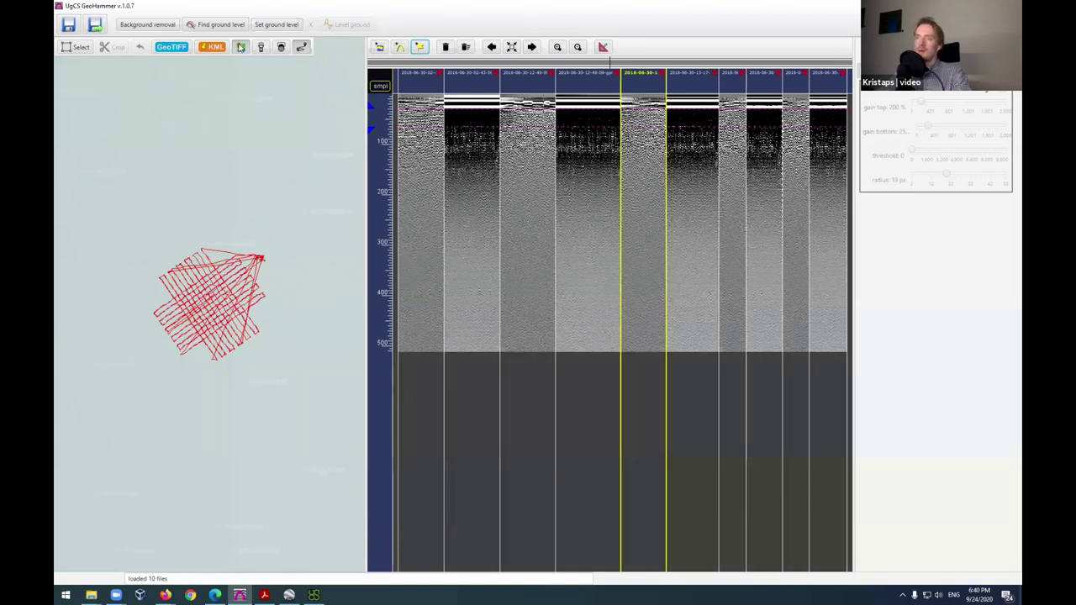
Step: Apply Background removal to the ten profiles and zoom in on the map
left_click(156, 26)
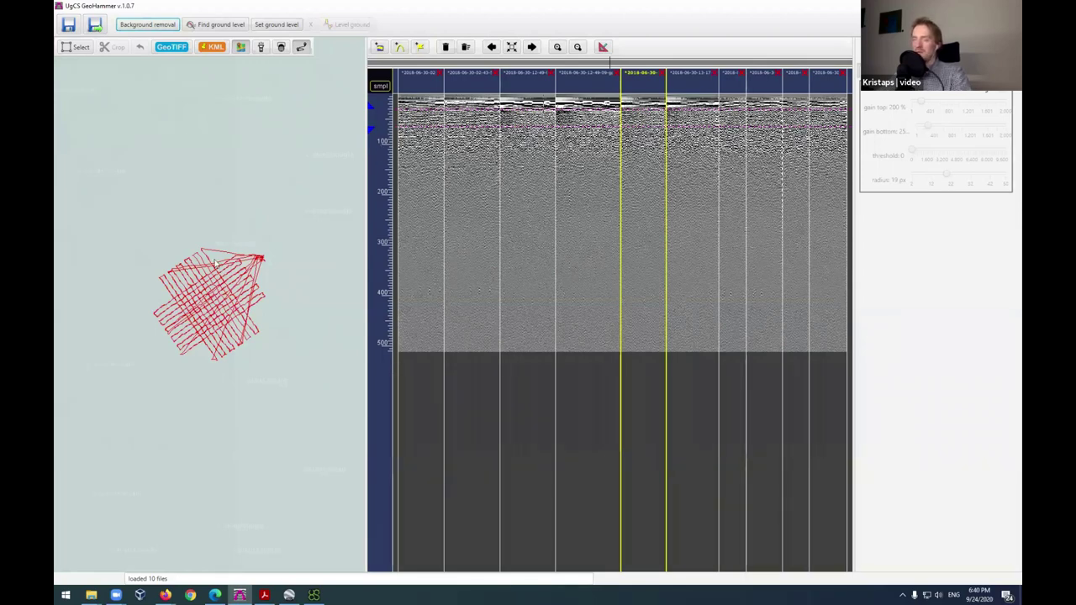
scroll(199, 324, "up", 3)
scroll(209, 313, "up", 5)
scroll(421, 294, "up", 2)
scroll(444, 412, "up", 3)
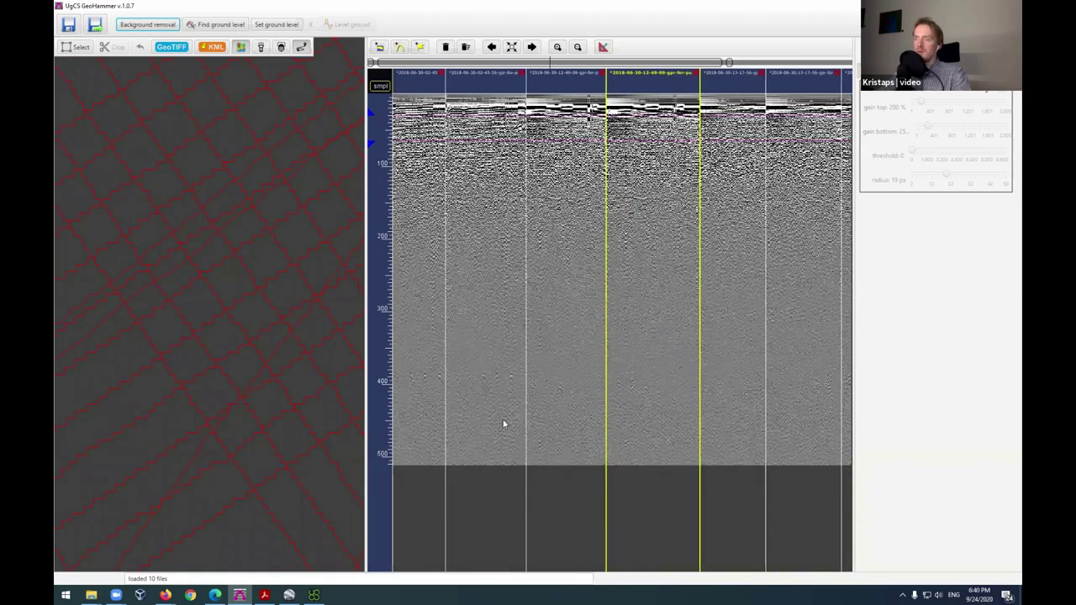
scroll(673, 378, "down", 1)
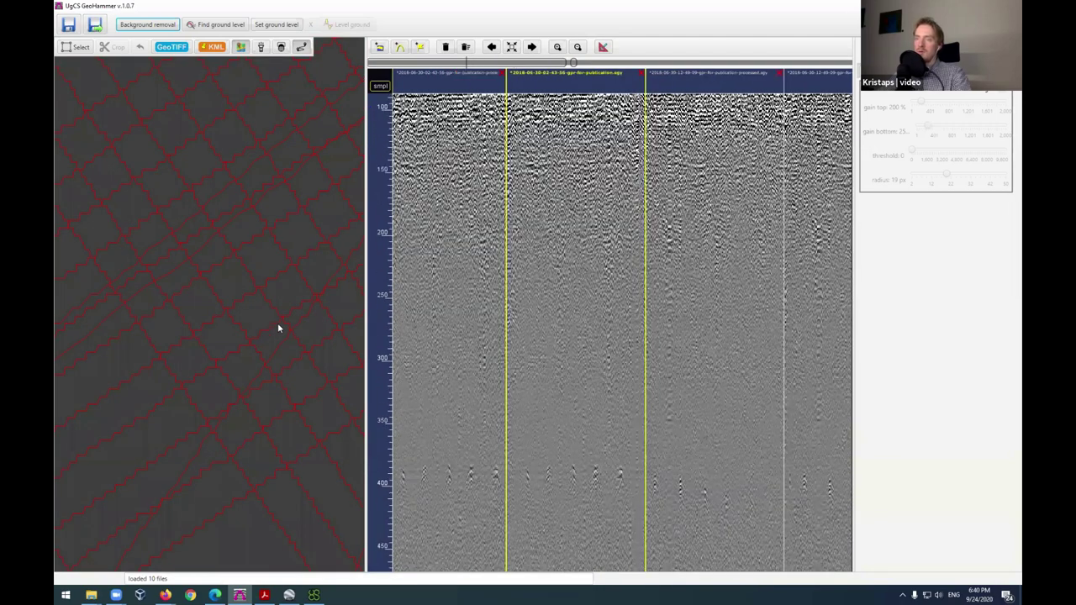
Step: Restore the full track grid view and fit a single profile to the radargram window
left_click_drag(393, 421, 436, 399)
left_click_drag(511, 444, 512, 442)
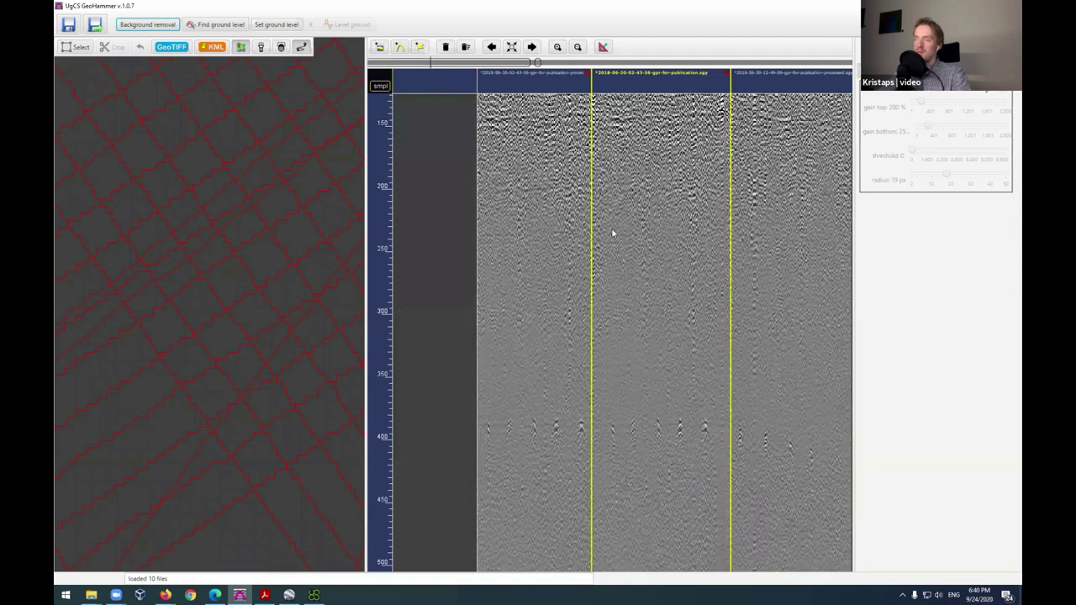
left_click(557, 46)
left_click(512, 47)
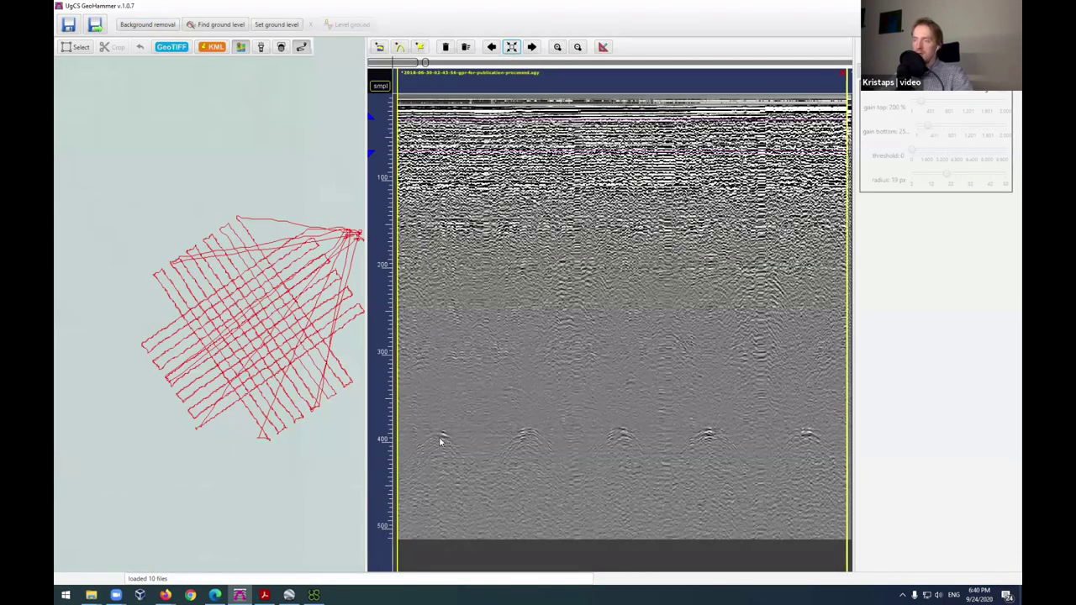
Step: Flag three hyperbola reflections on the current radargram profile
scroll(439, 437, "up", 3)
scroll(439, 443, "down", 2)
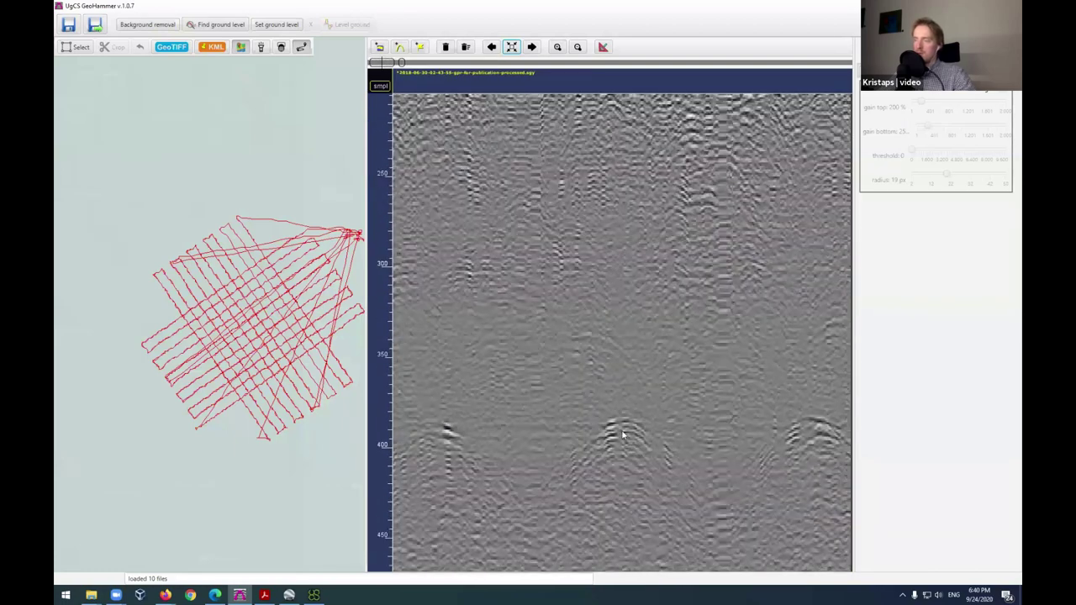
left_click(614, 432)
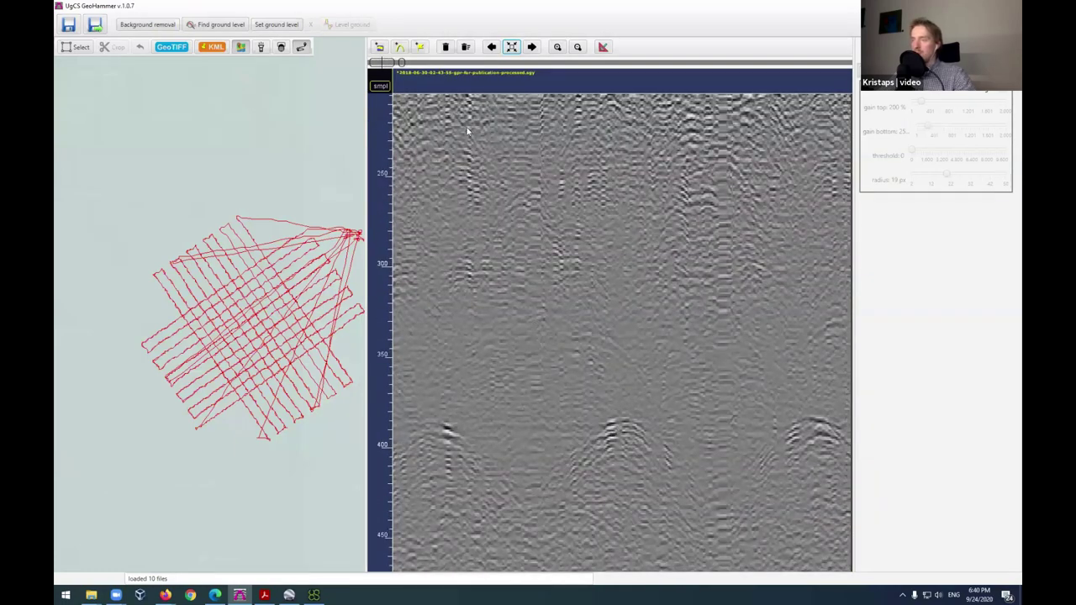
left_click(419, 47)
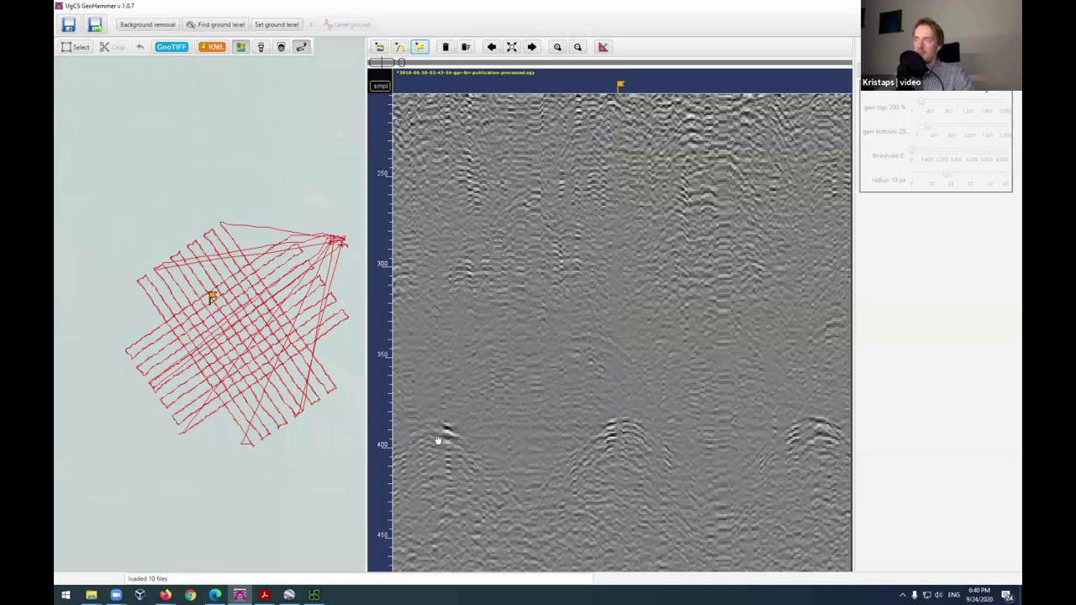
left_click(440, 438)
left_click(419, 47)
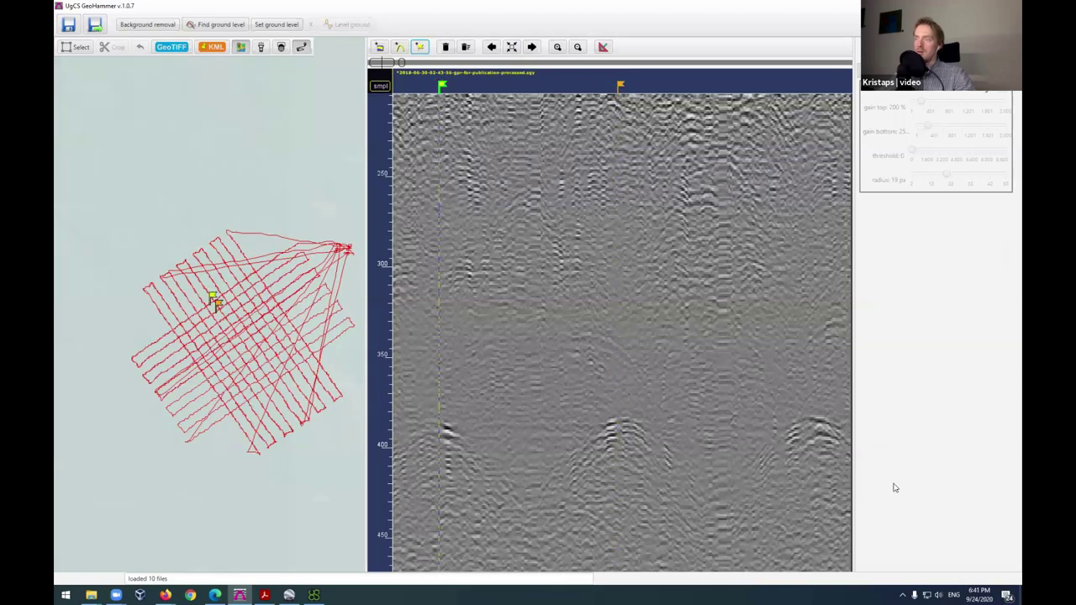
left_click(811, 427)
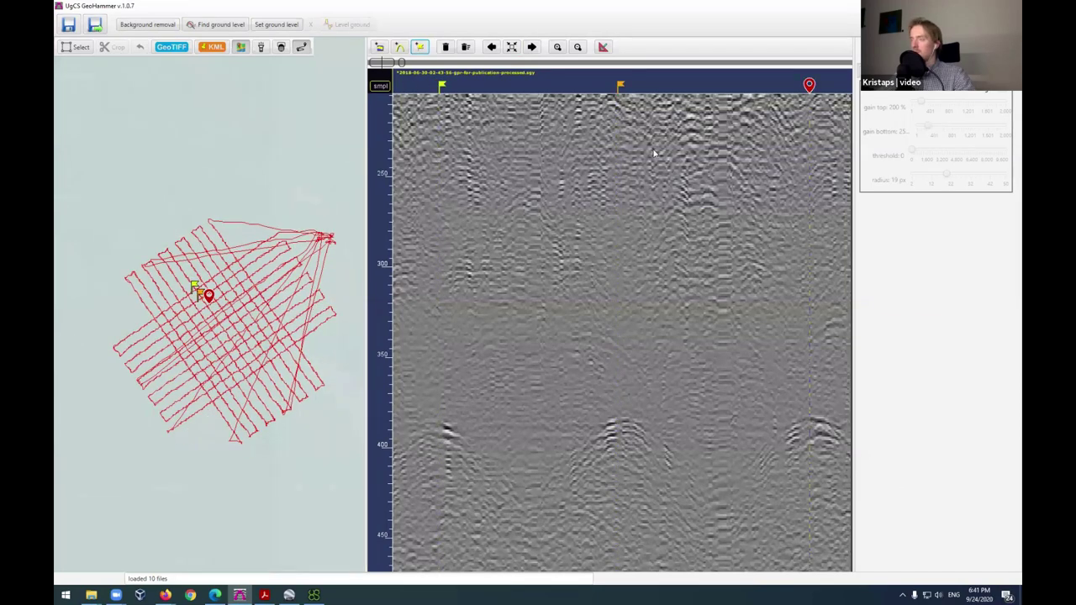
left_click(419, 47)
Step: Flag a hyperbola at the profile's start, nudging the flag right onto its apex
scroll(775, 361, "down", 2)
scroll(765, 356, "down", 4)
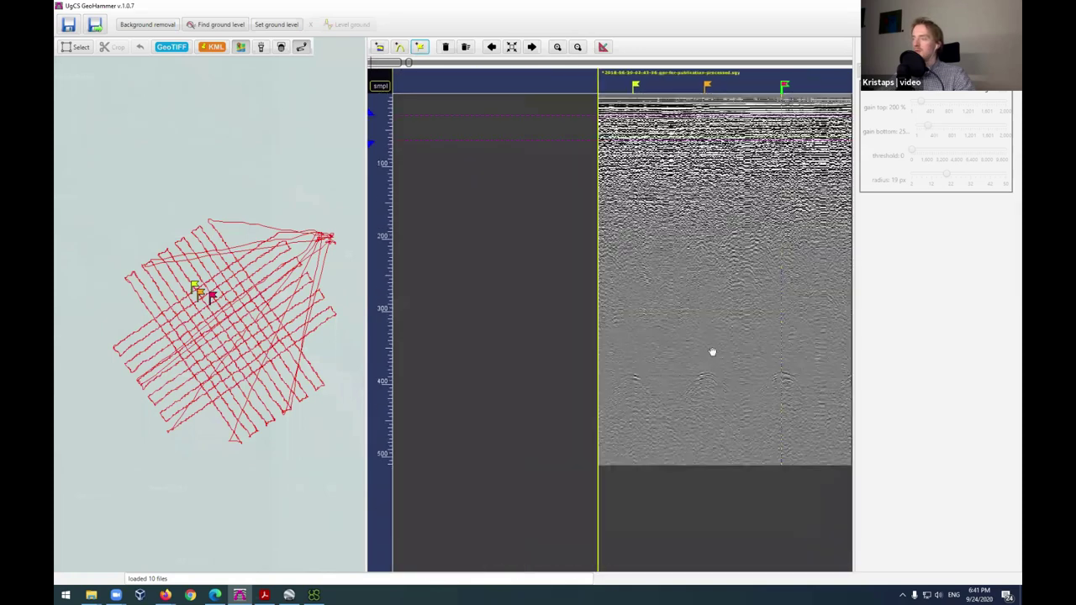
left_click_drag(712, 348, 555, 360)
scroll(626, 475, "right", 2)
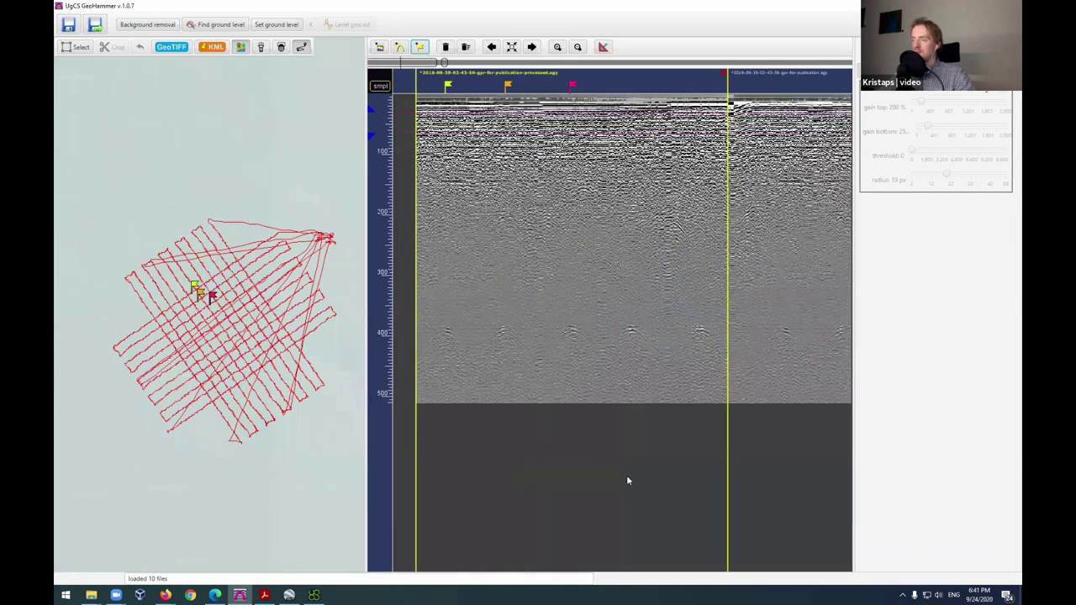
scroll(626, 476, "up", 3)
left_click(627, 478)
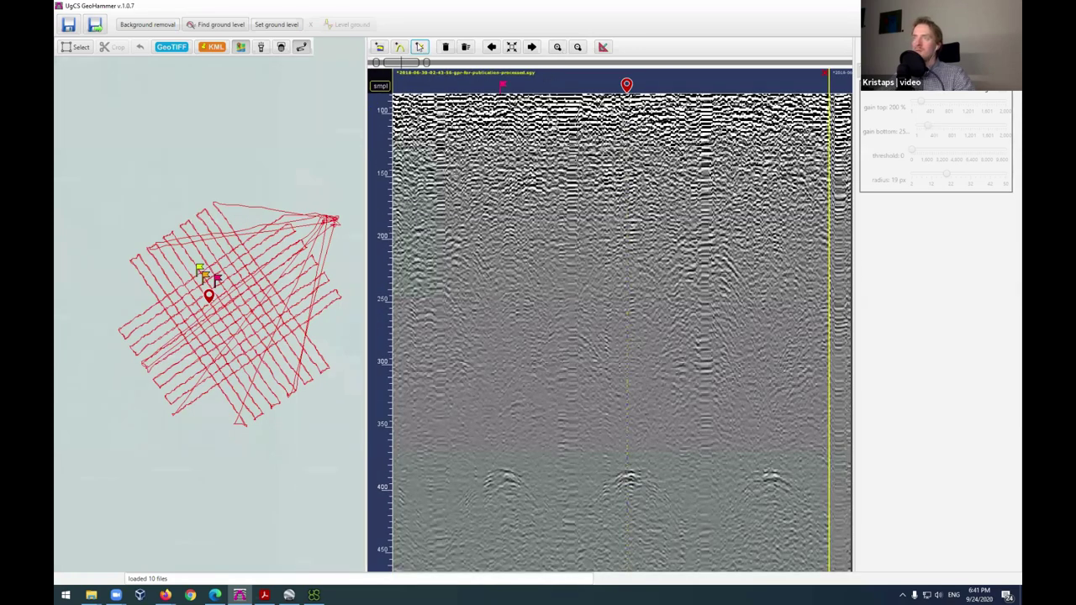
left_click(625, 85)
scroll(623, 86, "up", 1)
scroll(622, 86, "up", 2)
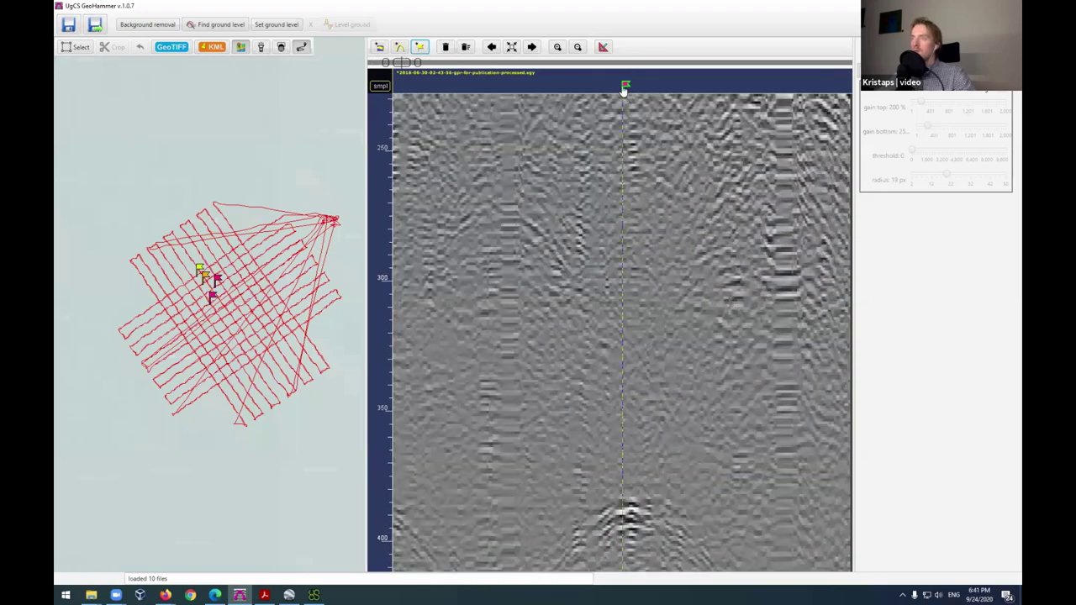
left_click_drag(622, 87, 630, 85)
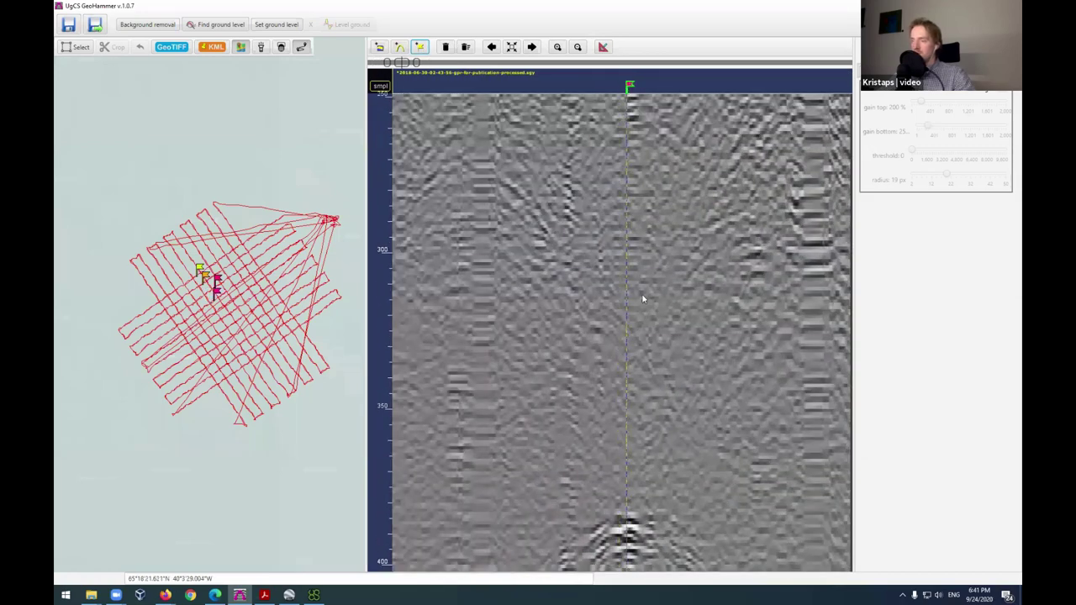
Step: Move on to the next file's profile and flag two more hyperbolas
scroll(704, 408, "down", 4)
left_click_drag(704, 417, 572, 409)
left_click_drag(703, 456, 610, 455)
left_click(608, 455)
left_click(422, 48)
scroll(803, 408, "down", 3)
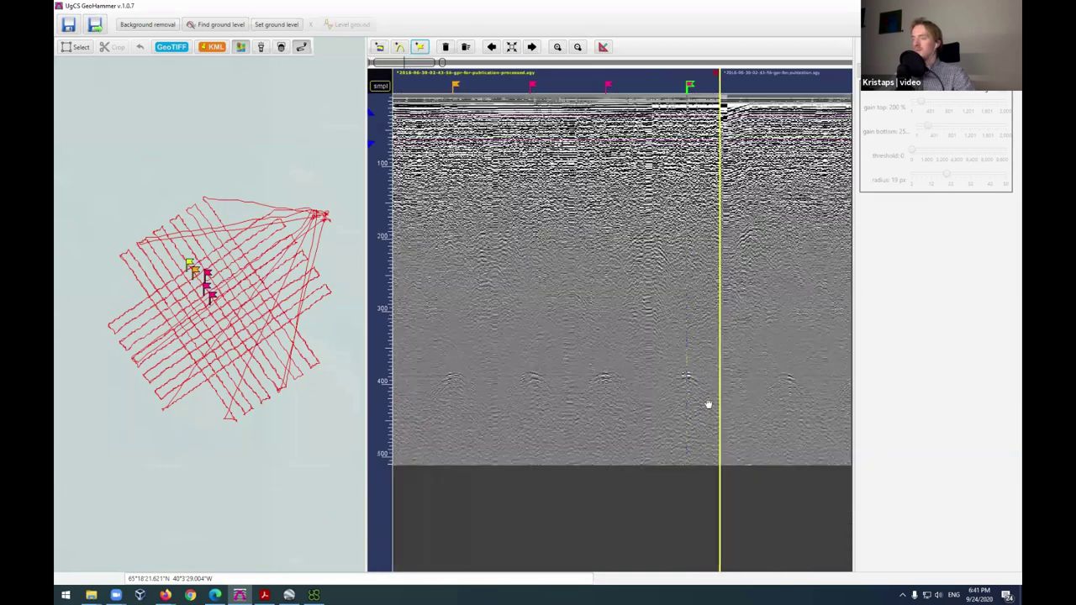
left_click_drag(544, 342, 519, 426)
double_click(515, 436)
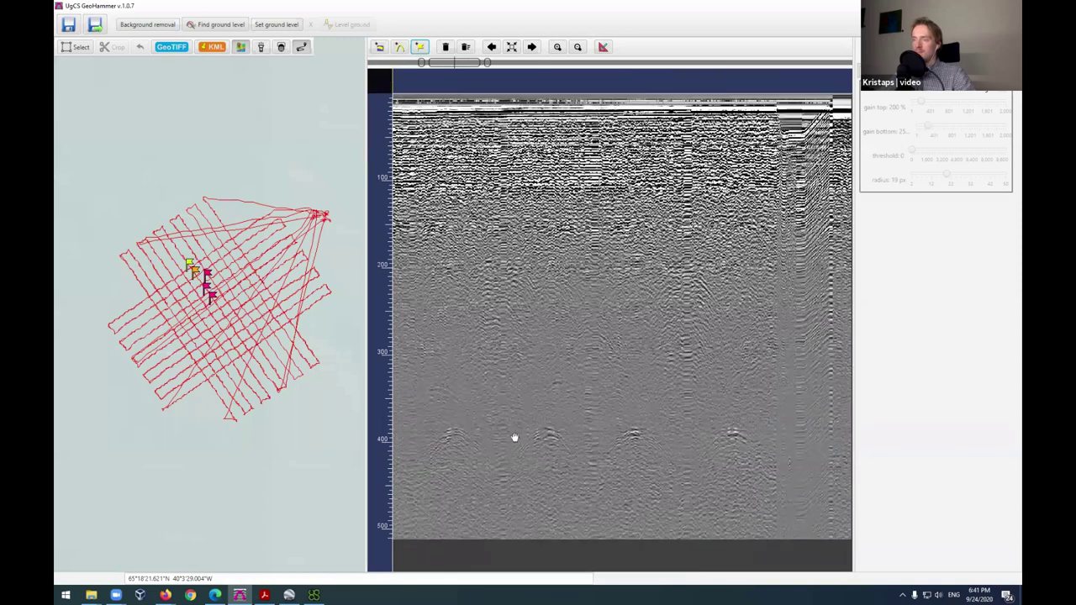
left_click(421, 48)
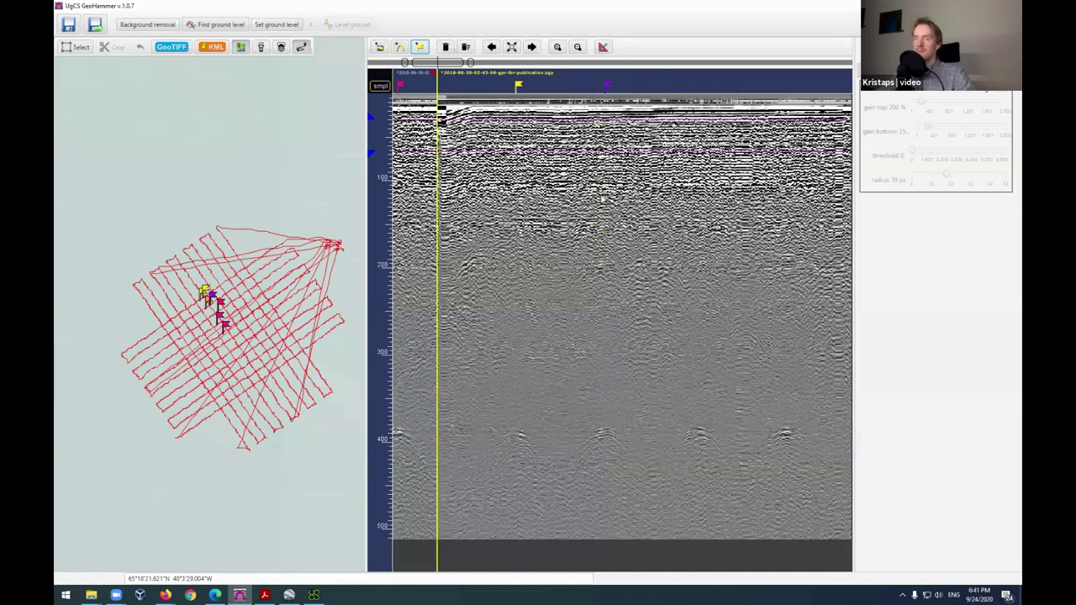
Step: Flag three more hyperbolas up to the next file boundary
left_click(695, 430)
left_click(420, 47)
left_click(782, 435)
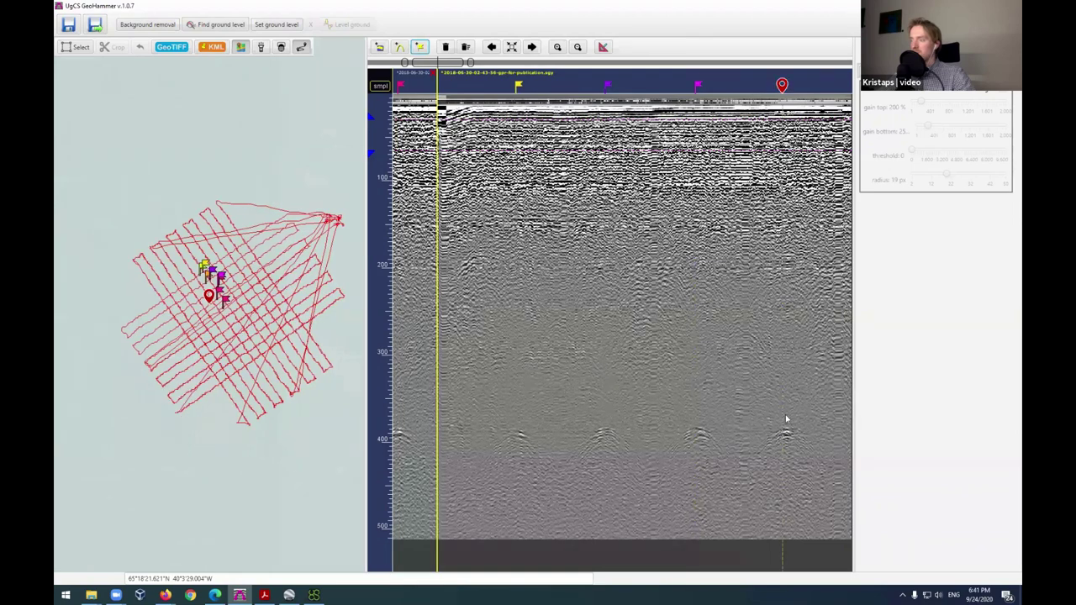
left_click(787, 87)
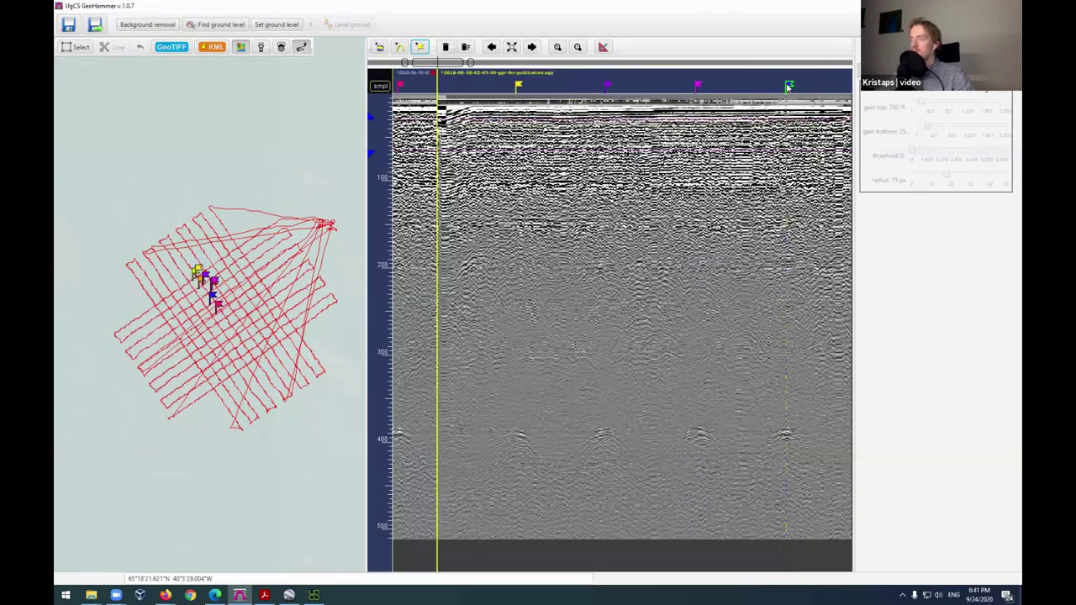
scroll(737, 363, "down", 1)
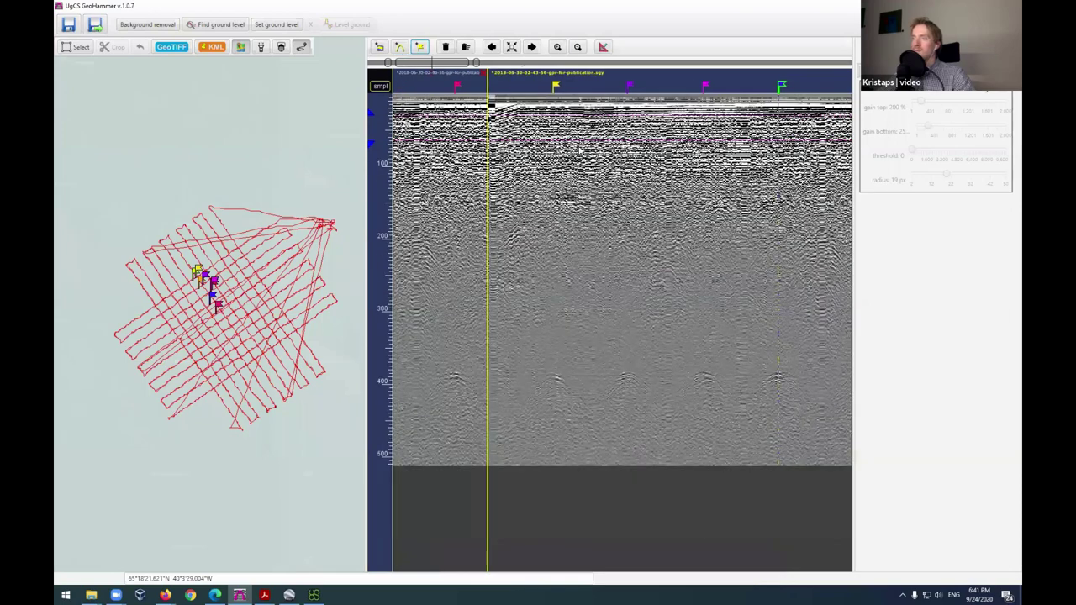
scroll(723, 261, "down", 2)
scroll(706, 210, "up", 1)
left_click_drag(841, 278, 621, 362)
scroll(618, 468, "up", 1)
scroll(622, 437, "up", 3)
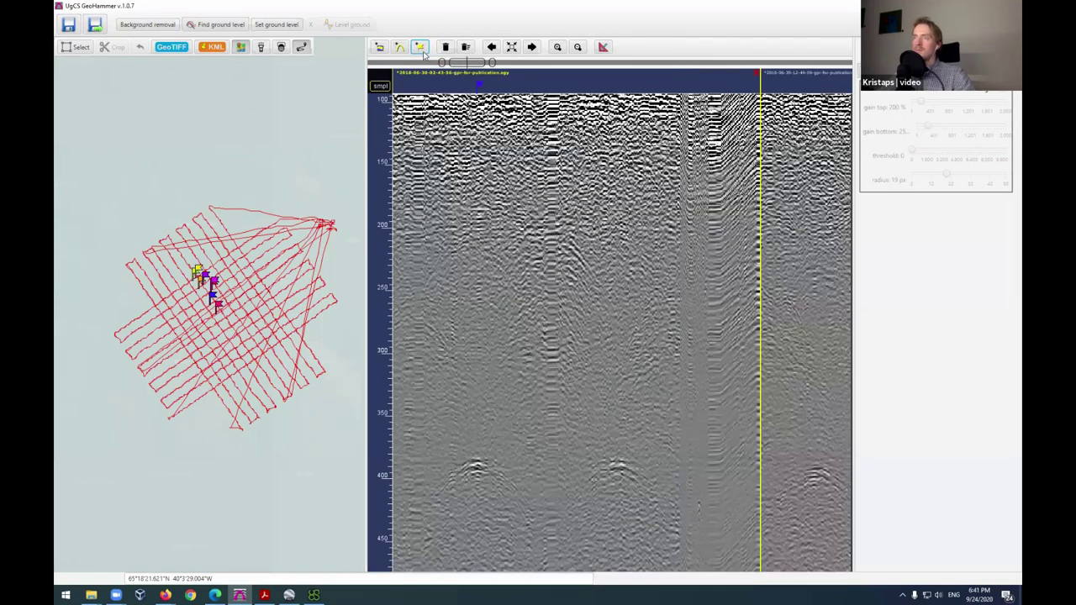
left_click(420, 46)
Step: Flag three further hyperbola apexes along the profile
left_click_drag(811, 510, 630, 454)
double_click(630, 454)
left_click(423, 48)
left_click_drag(775, 462, 634, 446)
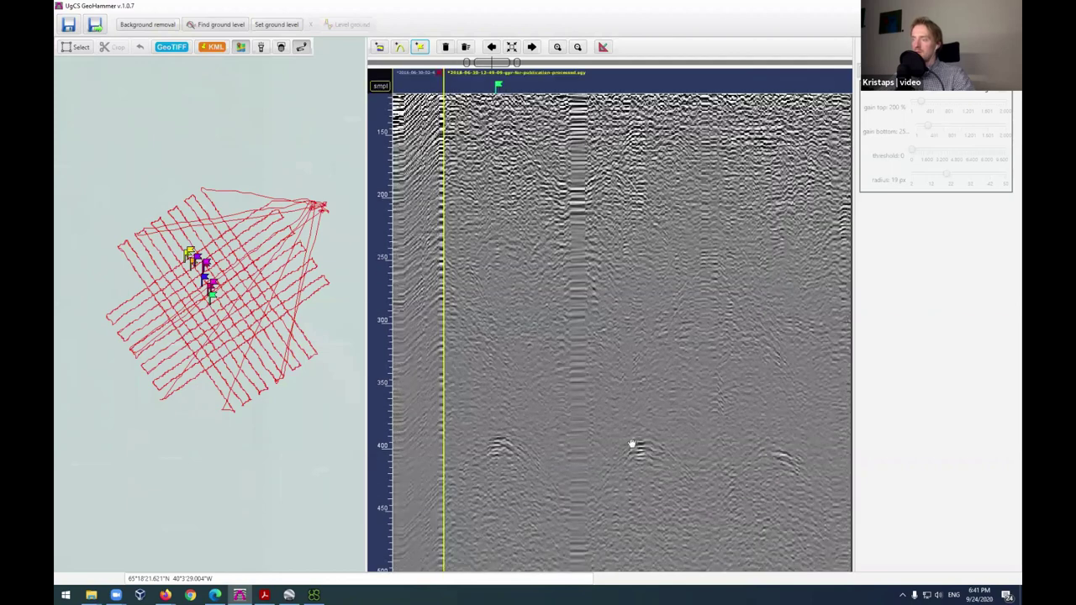
left_click(633, 447)
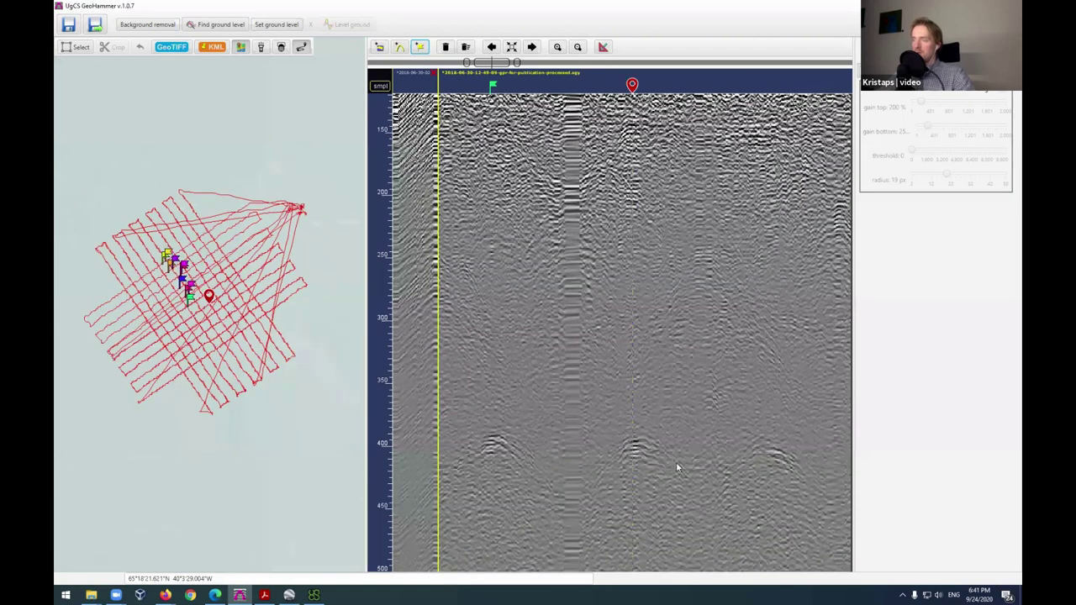
left_click(422, 48)
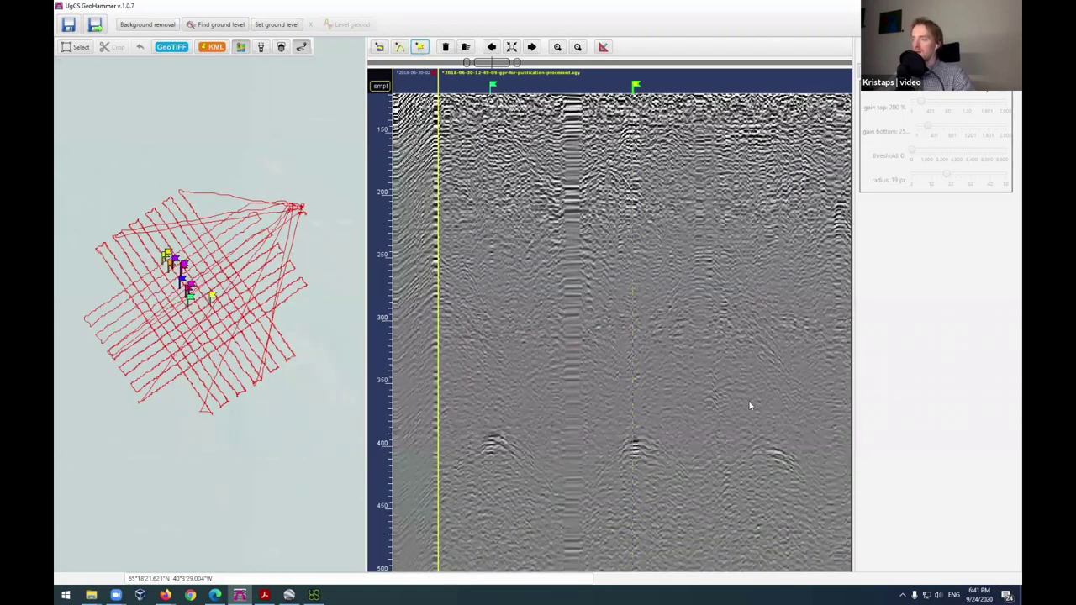
scroll(679, 432, "right", 3)
left_click(656, 412)
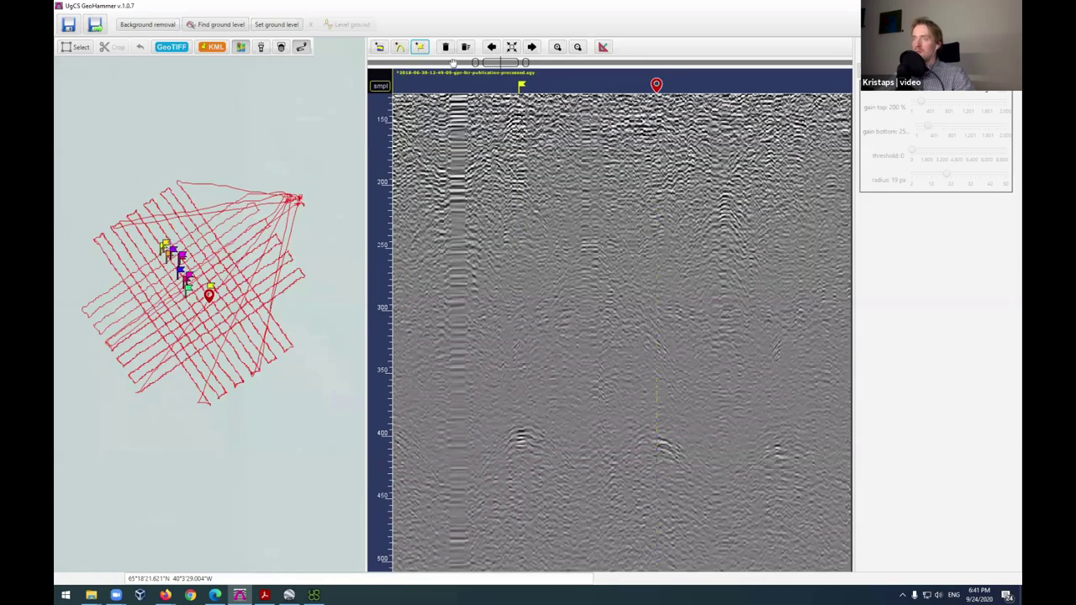
left_click(419, 46)
Step: Flag two hyperbolas further along, one of them in the next file
scroll(642, 286, "right", 3)
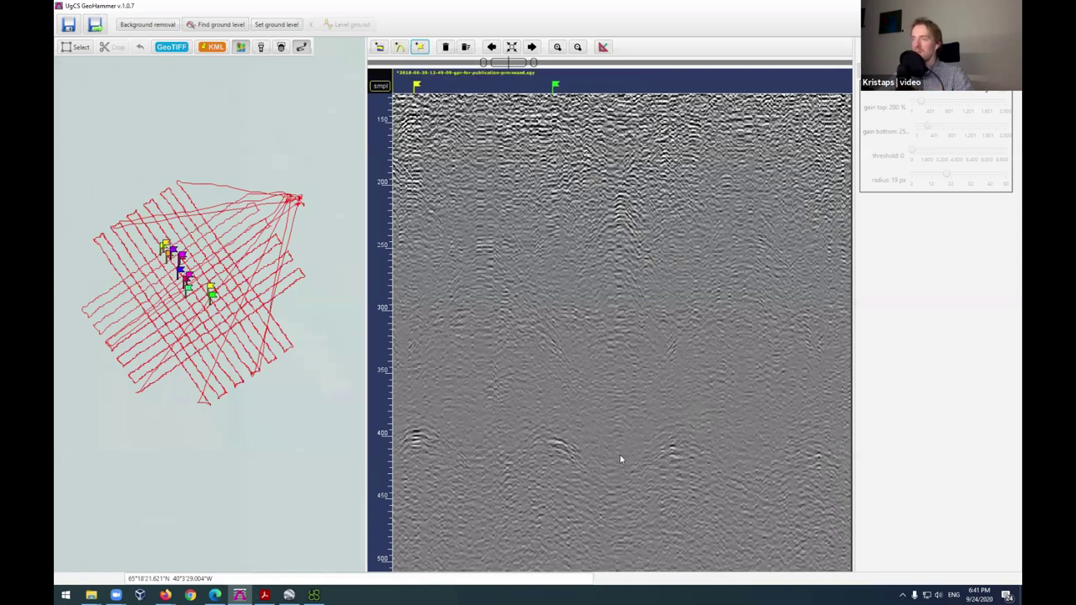
scroll(623, 446, "right", 2)
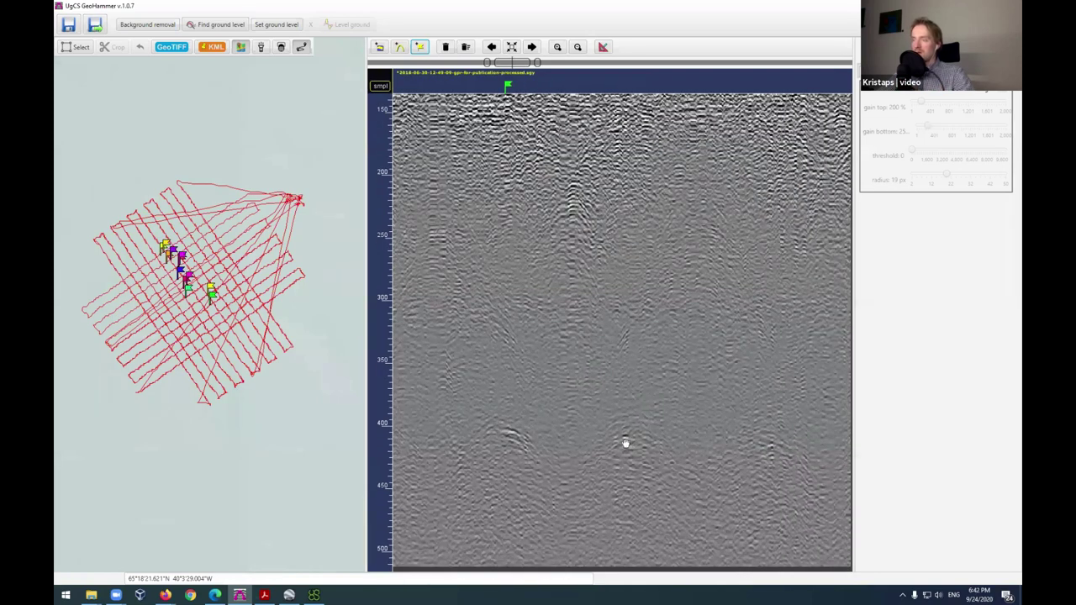
left_click(626, 443)
left_click(421, 47)
left_click_drag(730, 350, 589, 322)
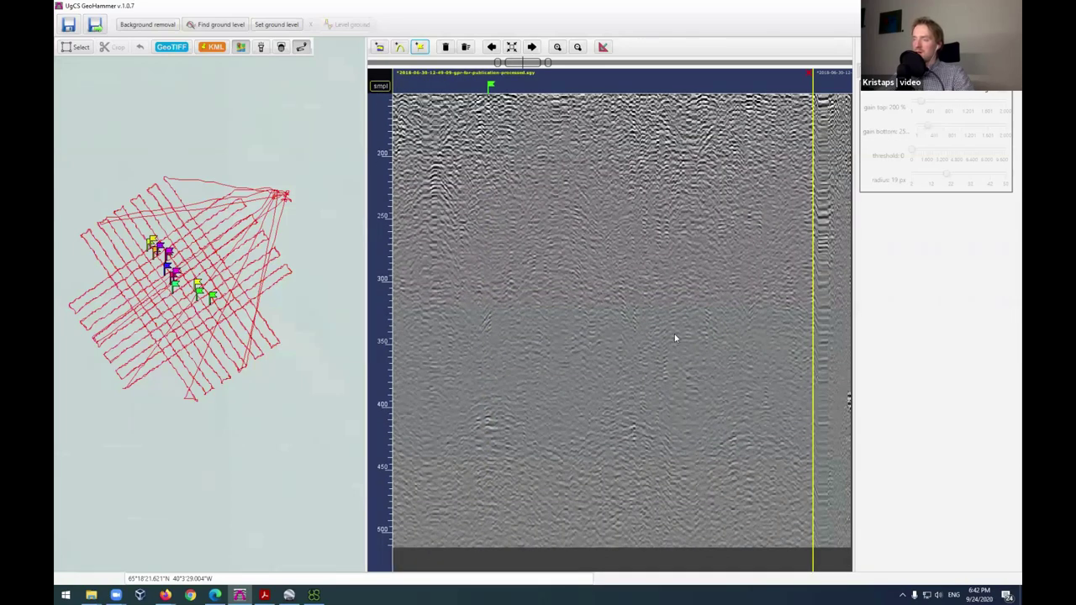
scroll(603, 360, "down", 4)
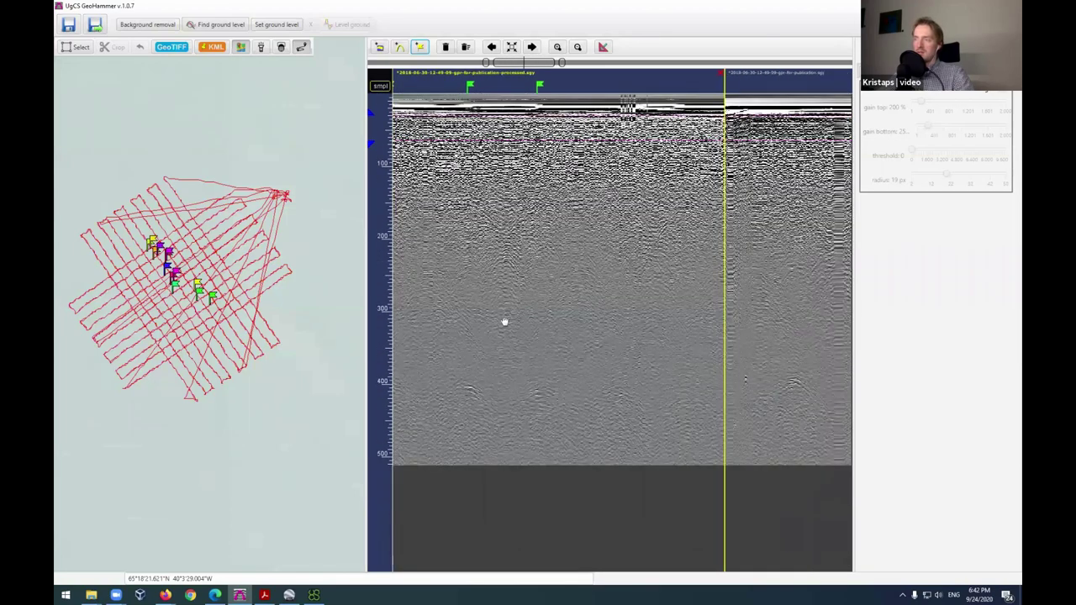
scroll(639, 461, "right", 5)
scroll(641, 418, "up", 3)
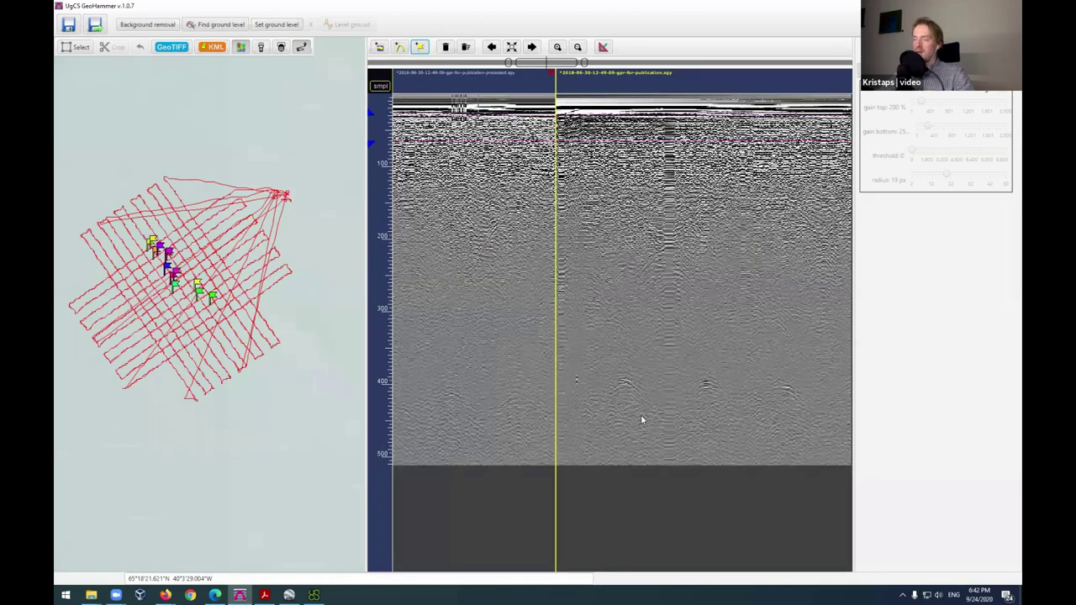
scroll(629, 404, "up", 3)
left_click(602, 401)
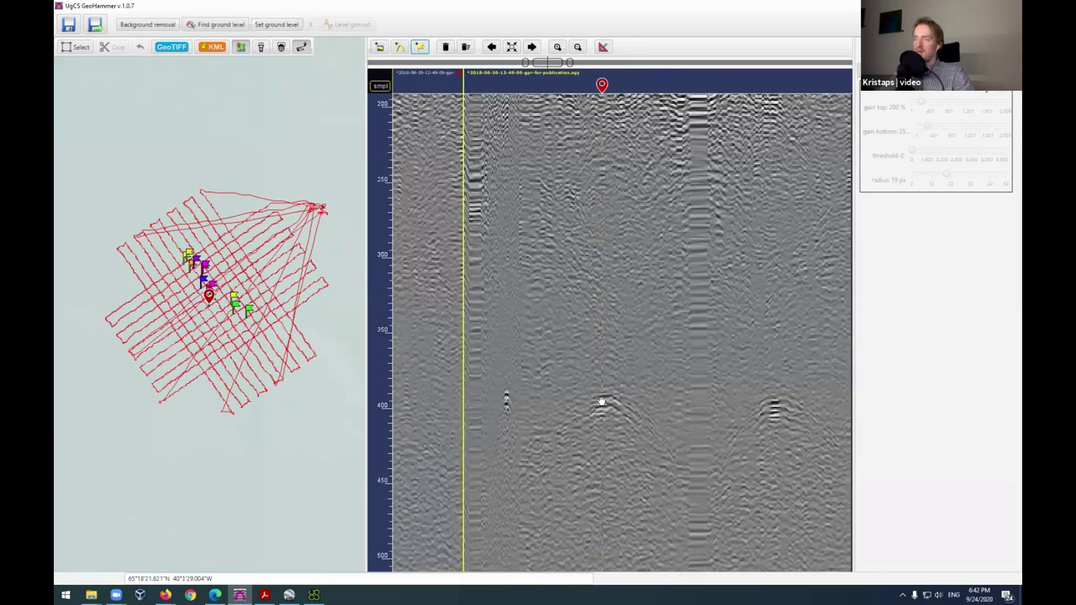
left_click(419, 48)
Step: Flag two more hyperbolas, shifting the last flag slightly left onto its apex
scroll(614, 311, "right", 3)
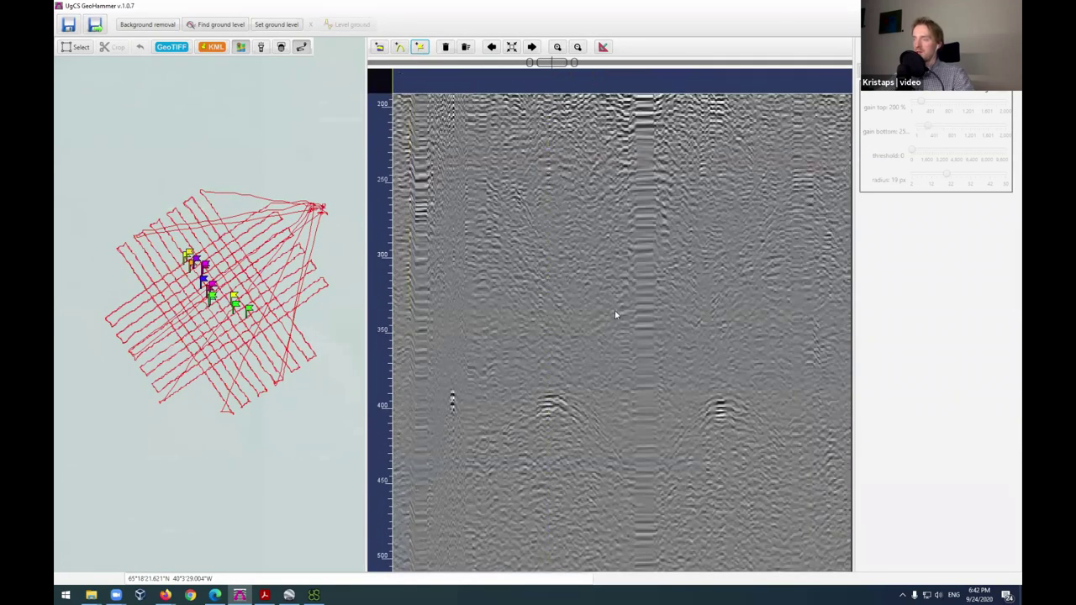
left_click(653, 434)
left_click(420, 48)
scroll(671, 328, "down", 2)
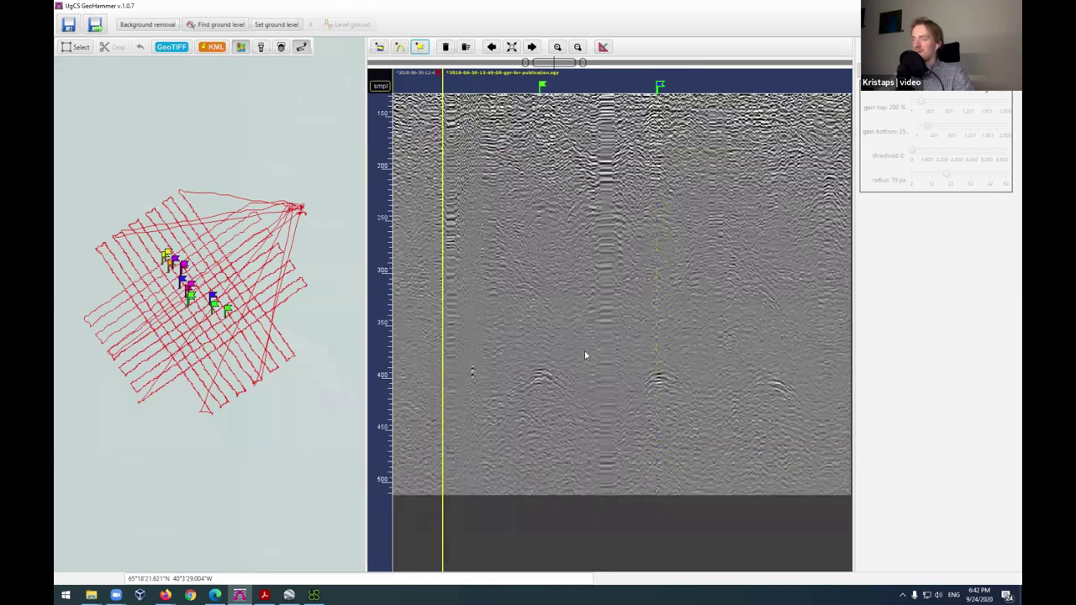
scroll(619, 389, "up", 3)
left_click(618, 398)
left_click(419, 48)
left_click_drag(624, 89, 618, 90)
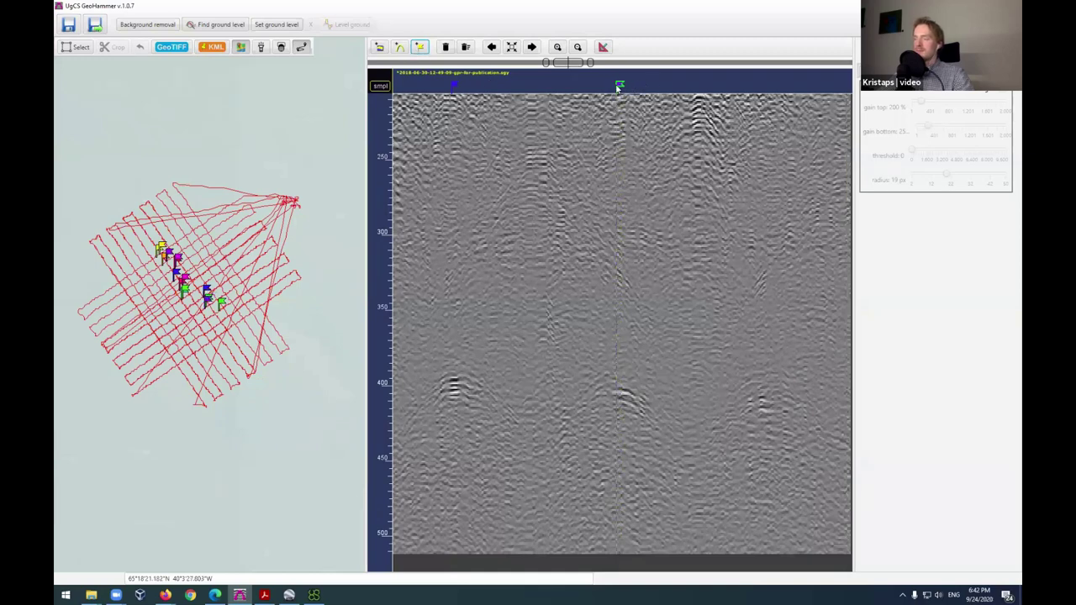
Step: Flag a hyperbola in the later files, dragging the flag right onto its apex
scroll(749, 314, "down", 4)
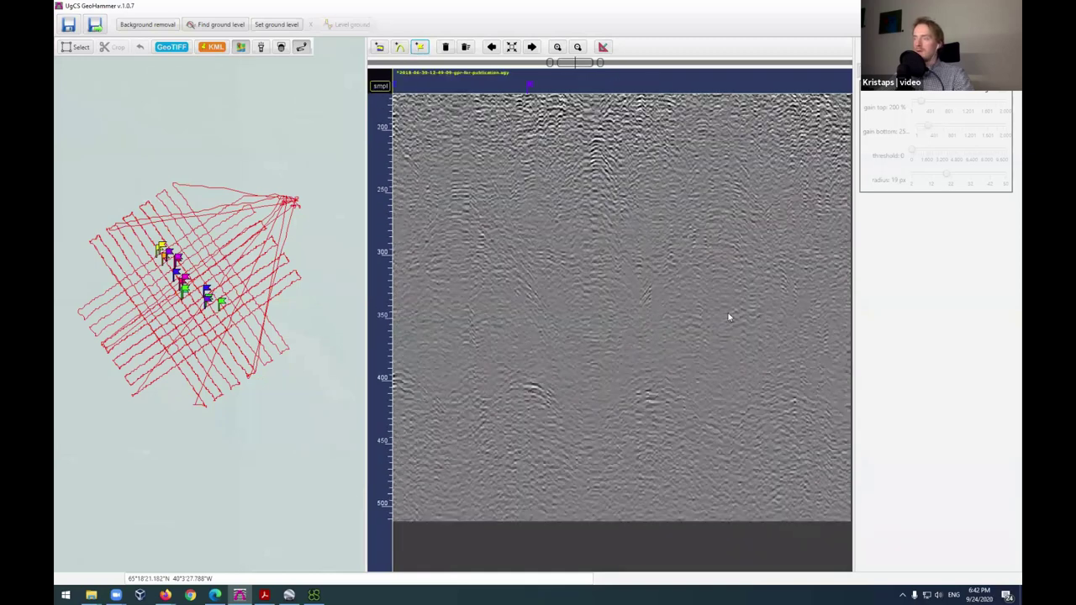
scroll(486, 322, "down", 4)
left_click_drag(833, 291, 620, 385)
scroll(620, 386, "up", 1)
double_click(620, 386)
left_click(420, 47)
left_click_drag(595, 93, 769, 147)
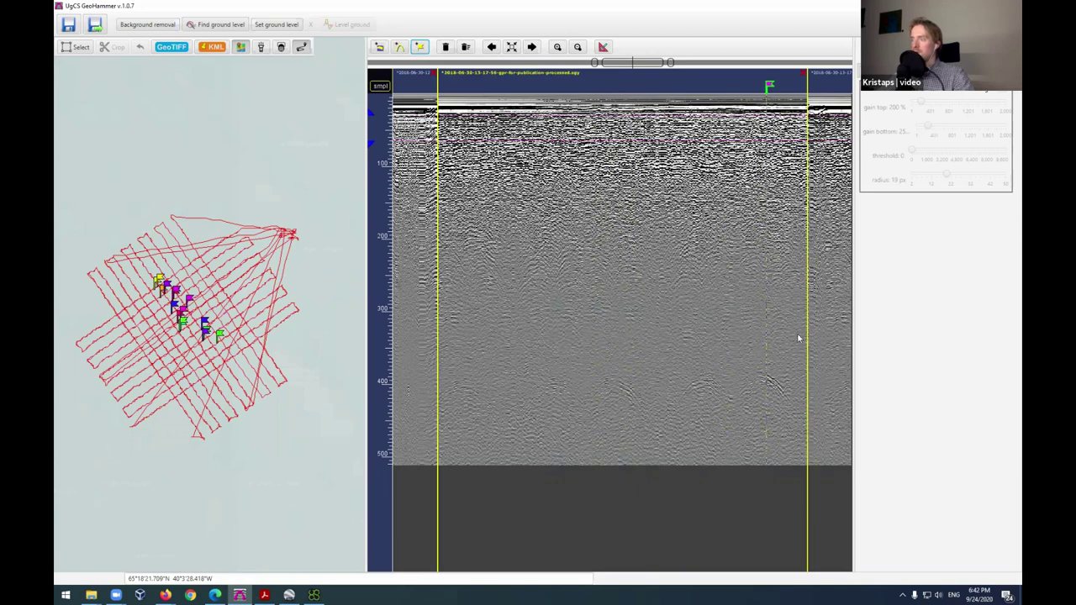
scroll(708, 439, "up", 1)
Step: Flag three more reflections along the current lake profile
scroll(676, 446, "up", 2)
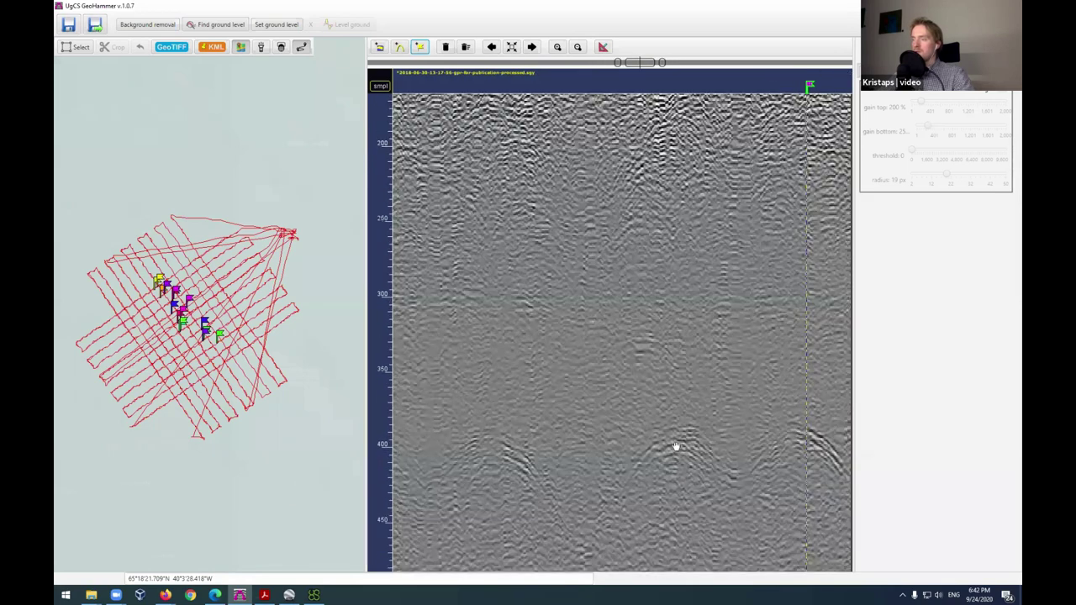
left_click(678, 85)
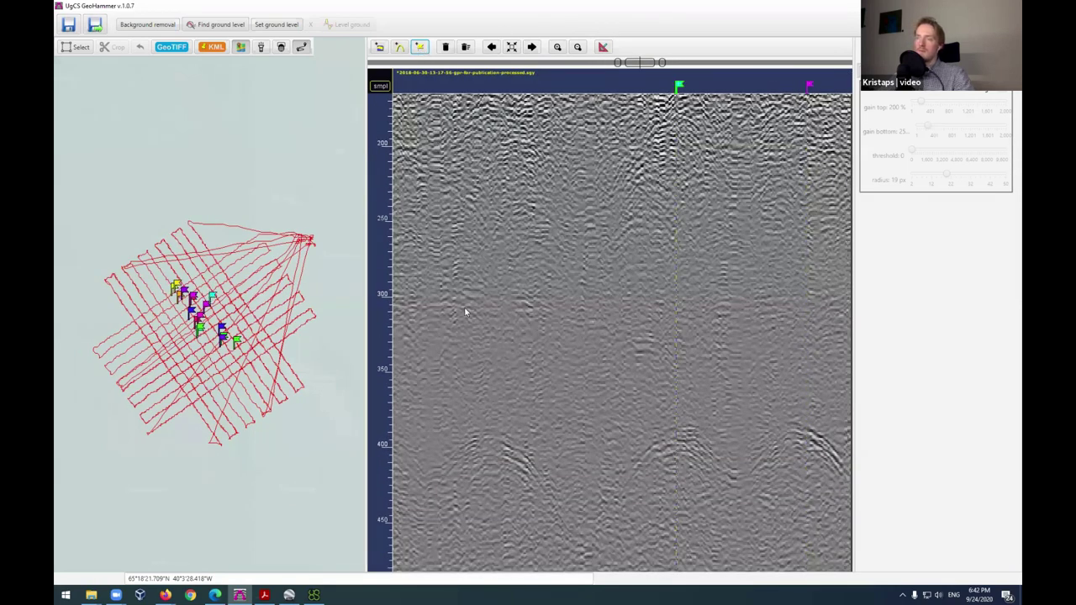
left_click(494, 448)
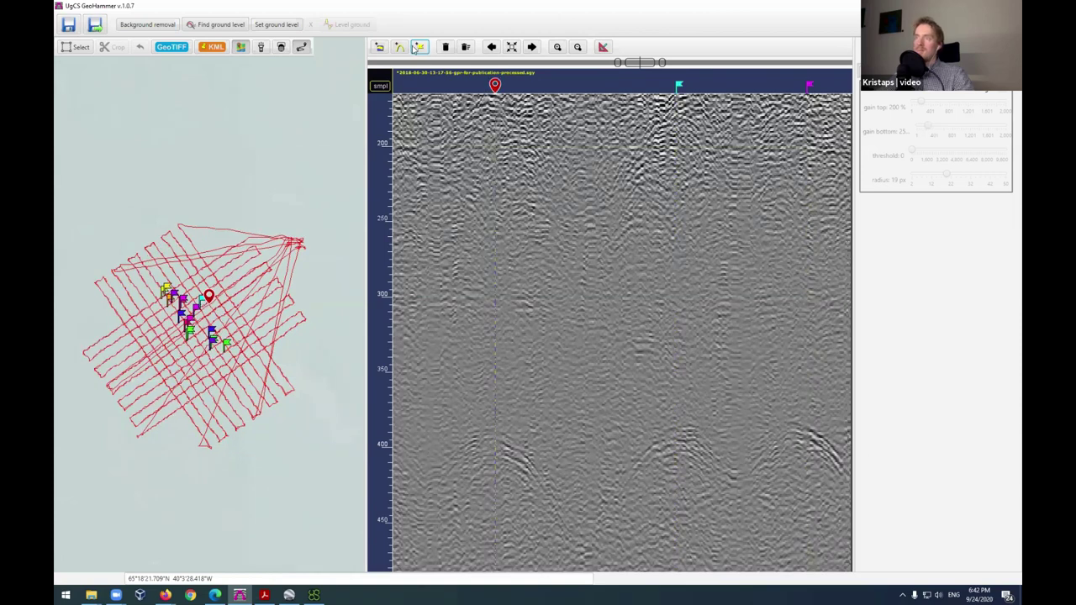
left_click(418, 47)
left_click_drag(453, 420, 560, 402)
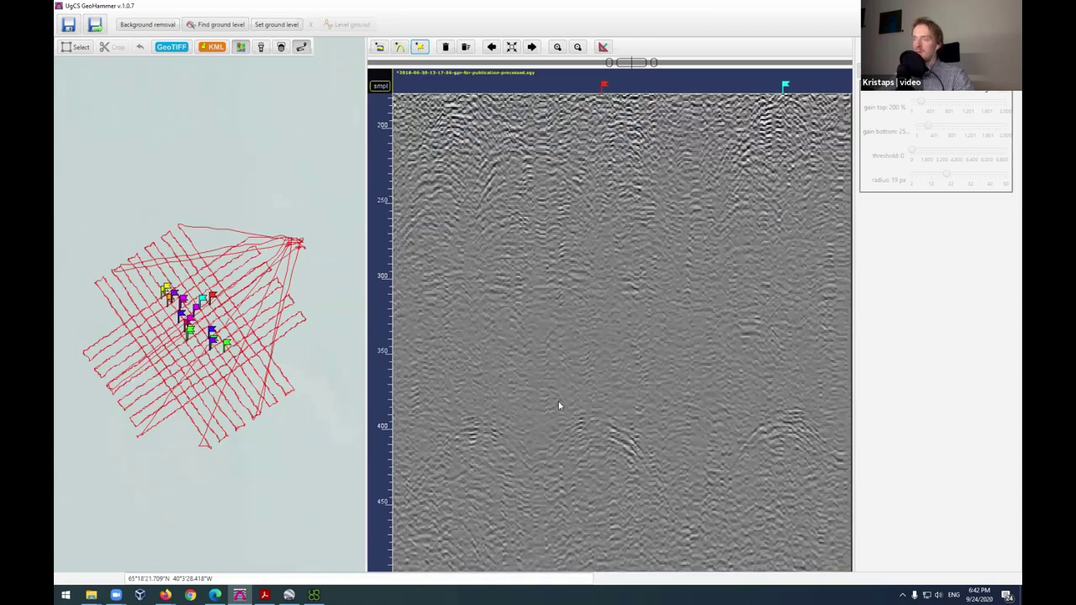
left_click(559, 402)
left_click(420, 47)
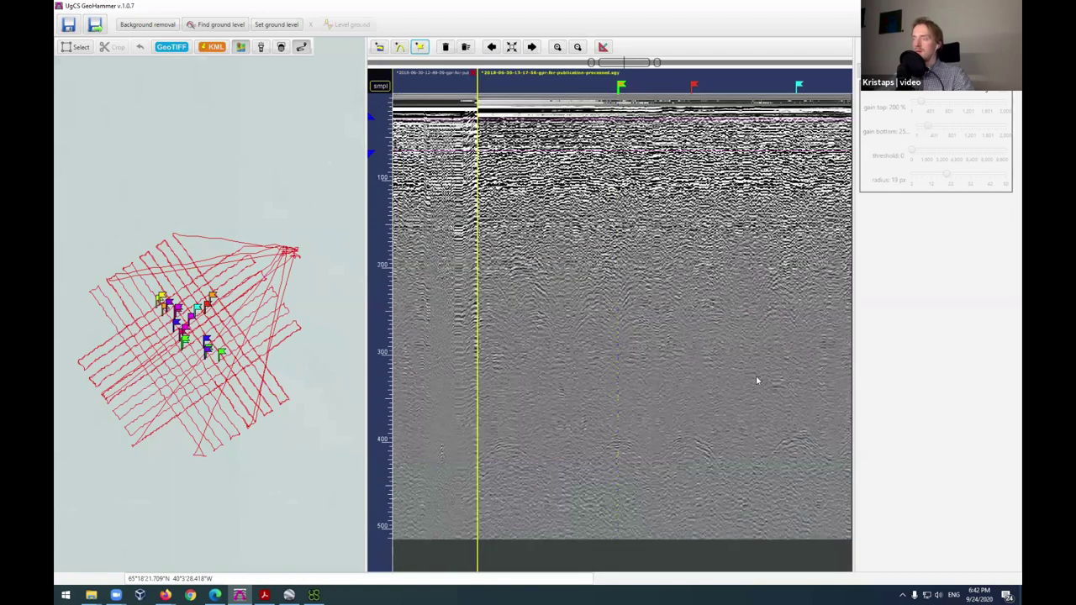
Step: Flag three hyperbolas in the next file's section of the radargram
left_click_drag(719, 395, 471, 389)
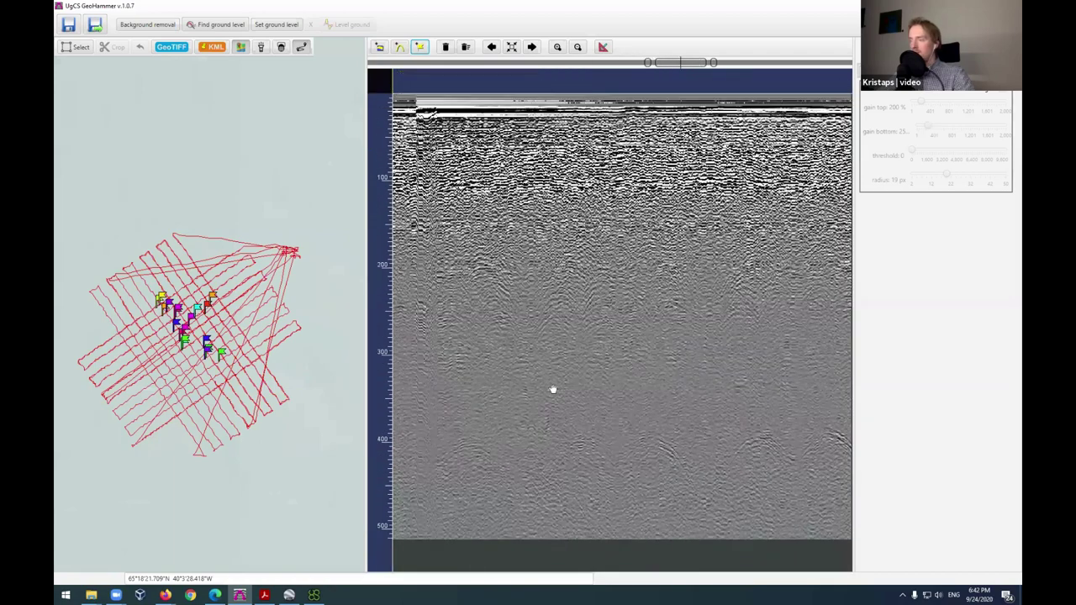
left_click(669, 439)
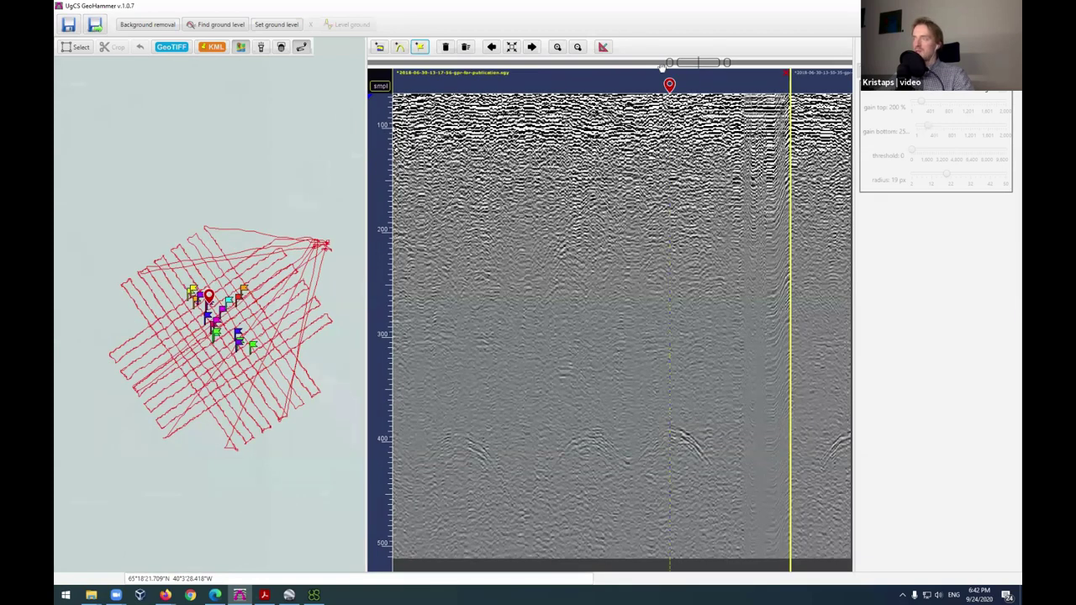
left_click(421, 47)
left_click(587, 440)
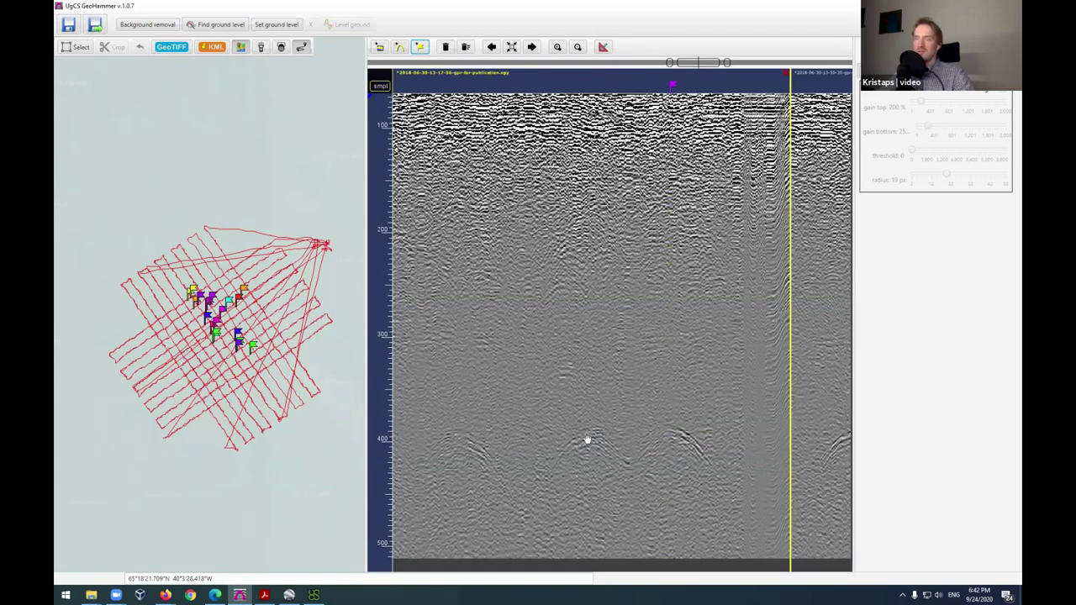
left_click(421, 47)
left_click_drag(562, 483, 635, 474)
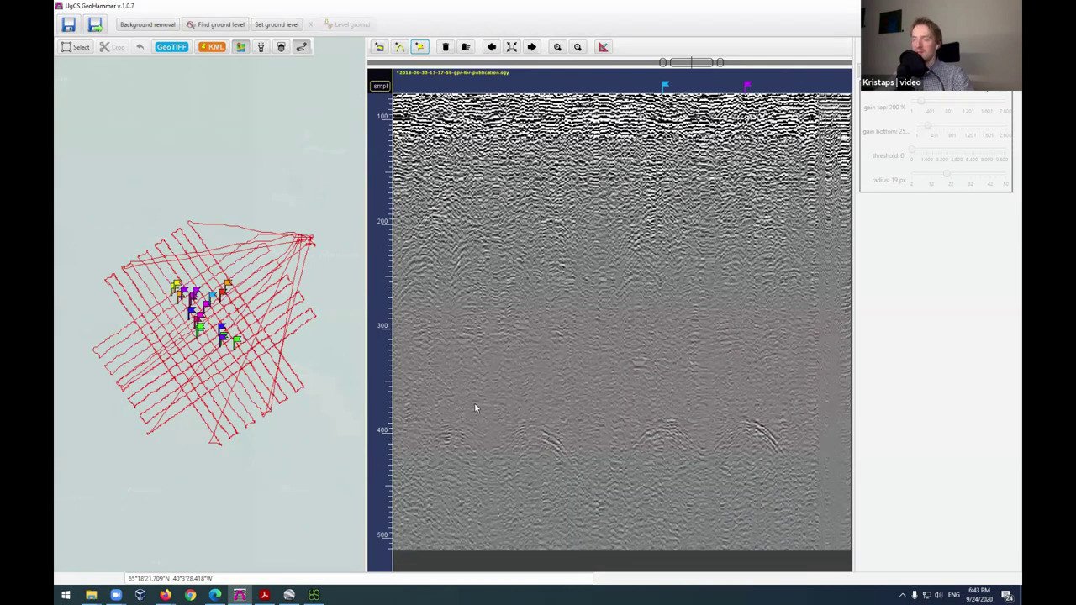
left_click(538, 252)
left_click(422, 47)
Step: Flag one more hyperbola apex and shift the radargram slightly along the profile
scroll(493, 457, "up", 2)
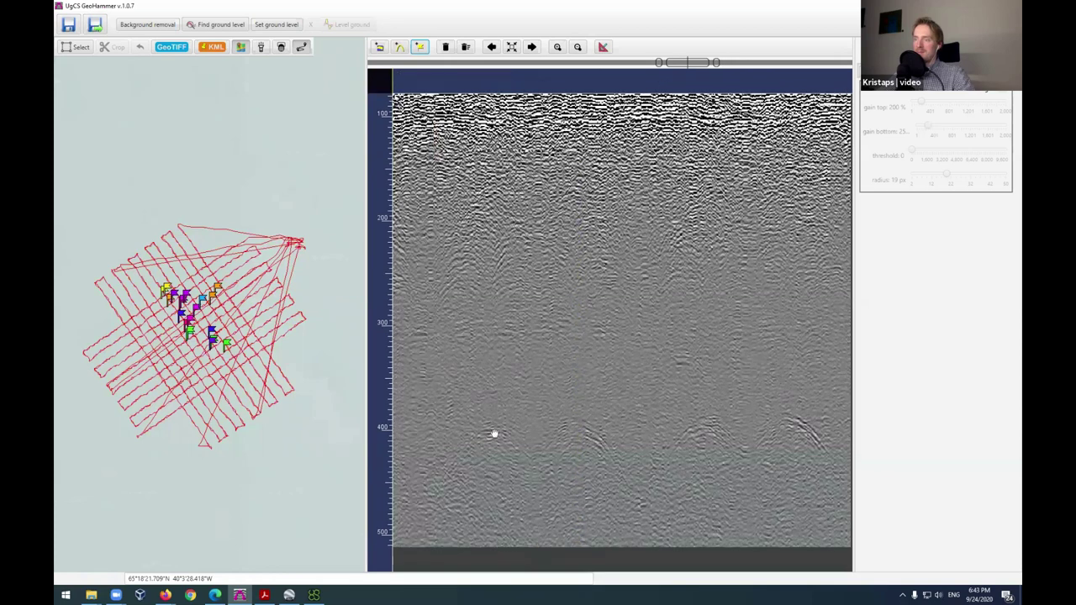
left_click(496, 432)
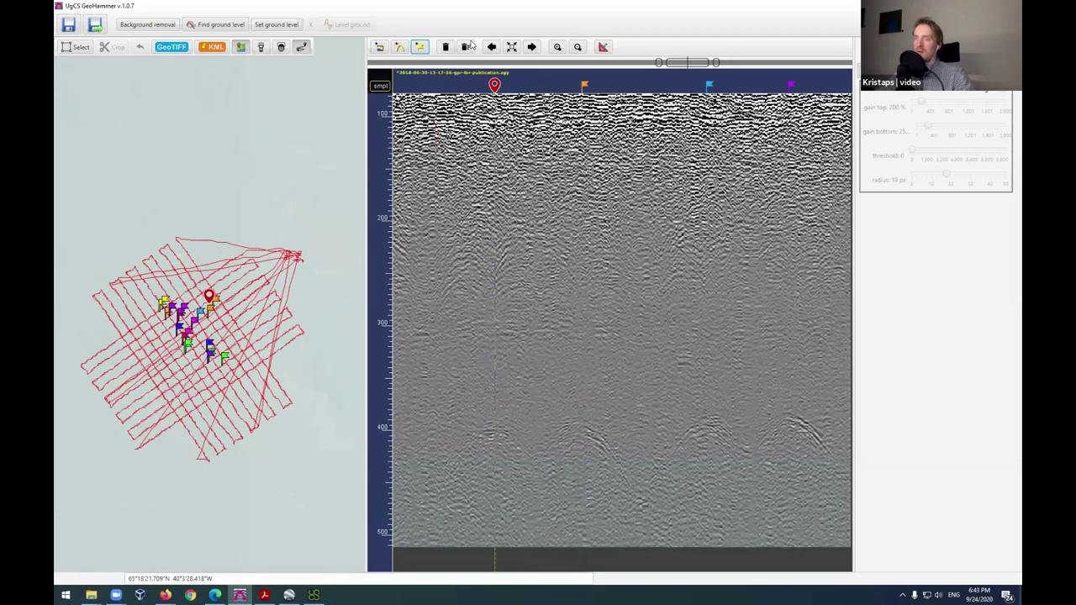
left_click(421, 49)
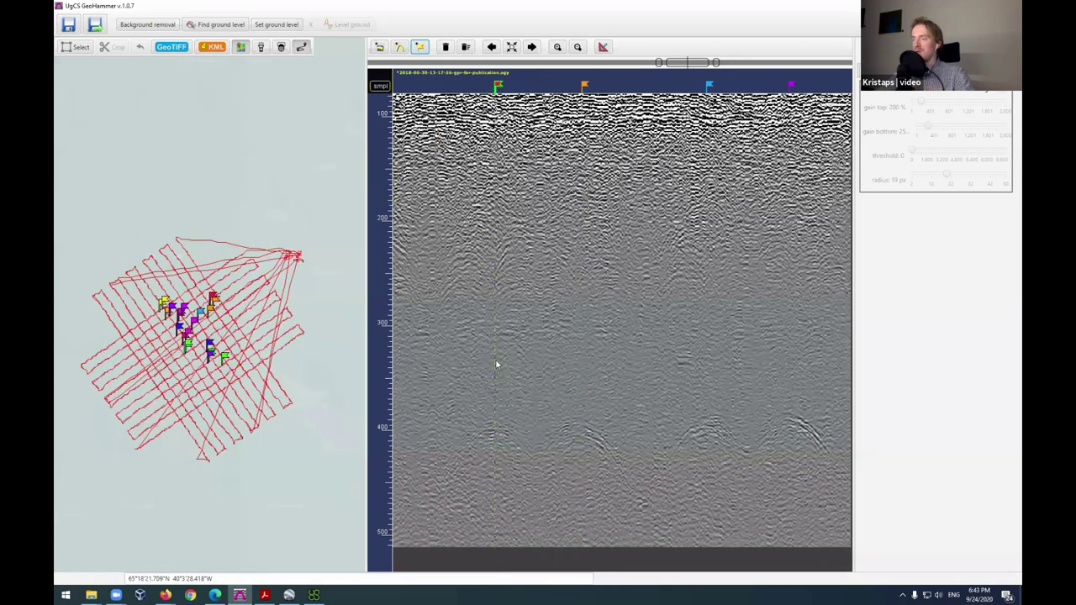
left_click_drag(627, 348, 637, 354)
scroll(636, 357, "up", 4)
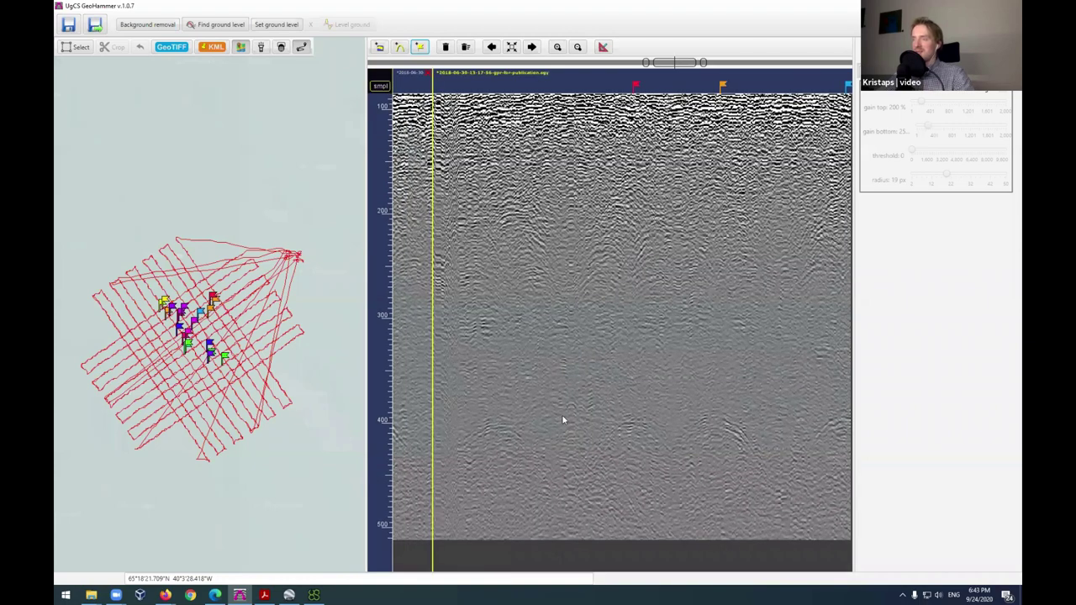
scroll(704, 314, "down", 3)
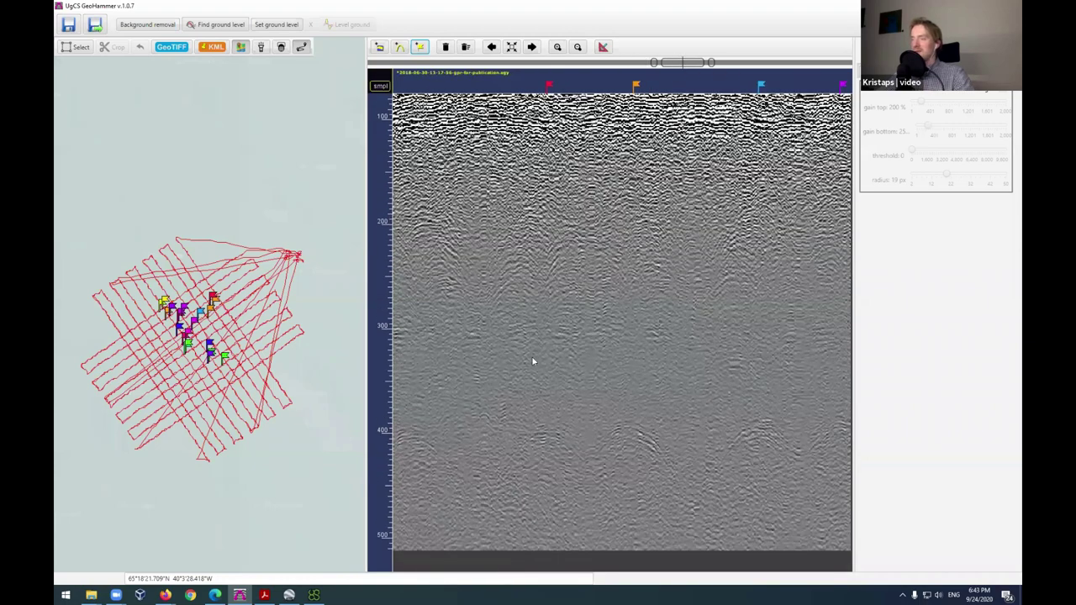
scroll(633, 460, "up", 3)
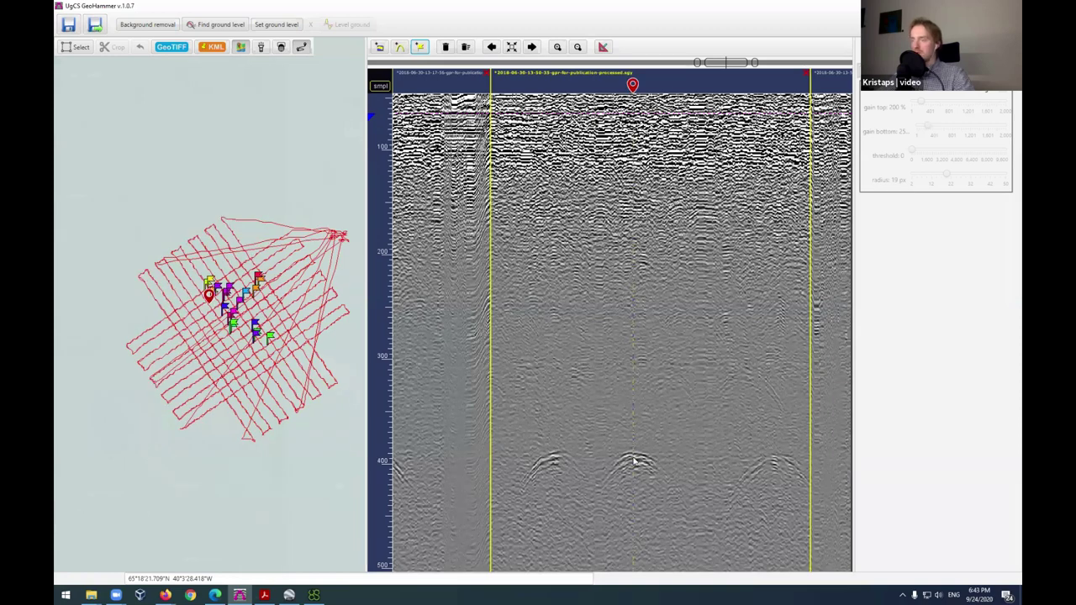
Step: Flag the picked position and three more hyperbola positions on the radargram profile
left_click(420, 47)
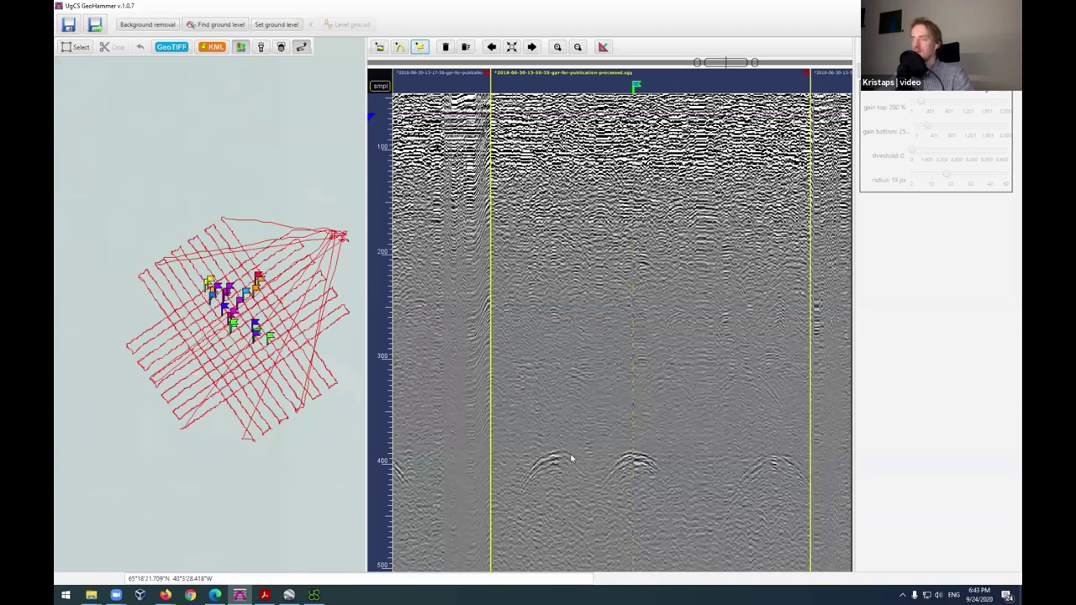
left_click(551, 458)
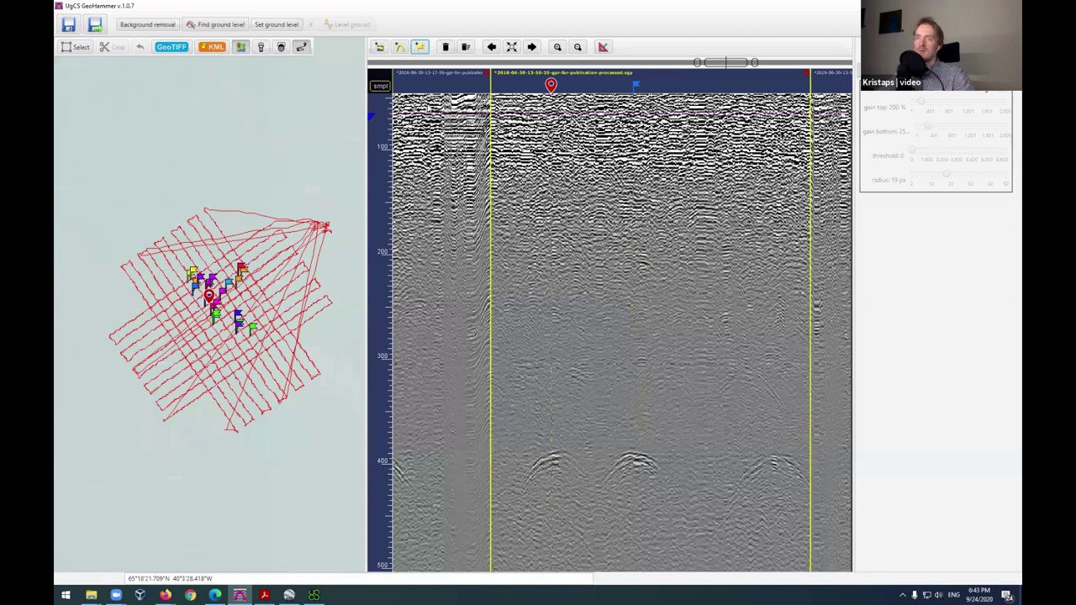
left_click(420, 47)
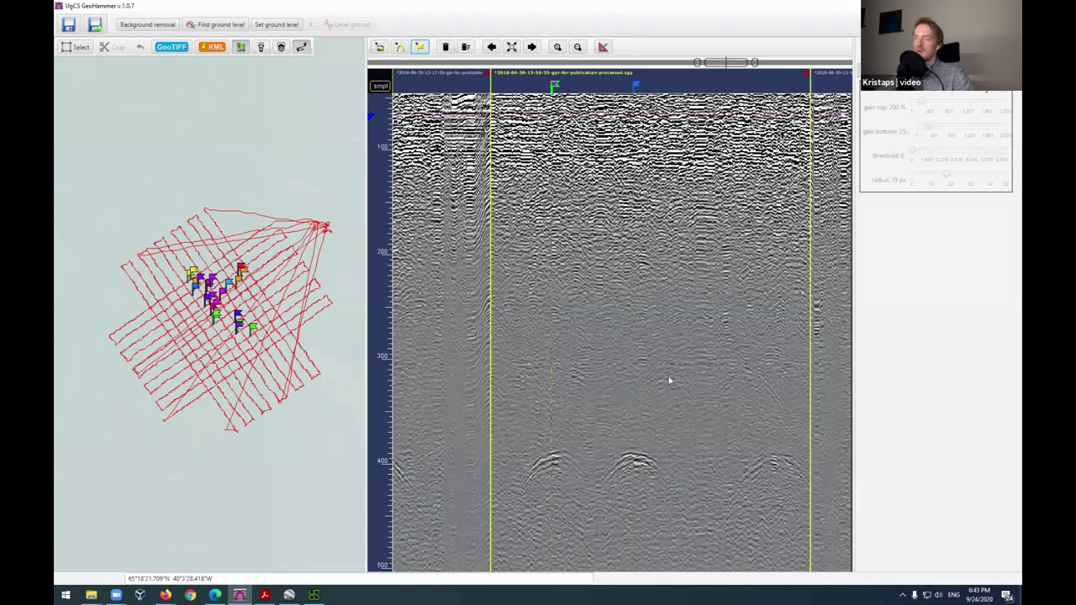
left_click_drag(613, 331, 536, 329)
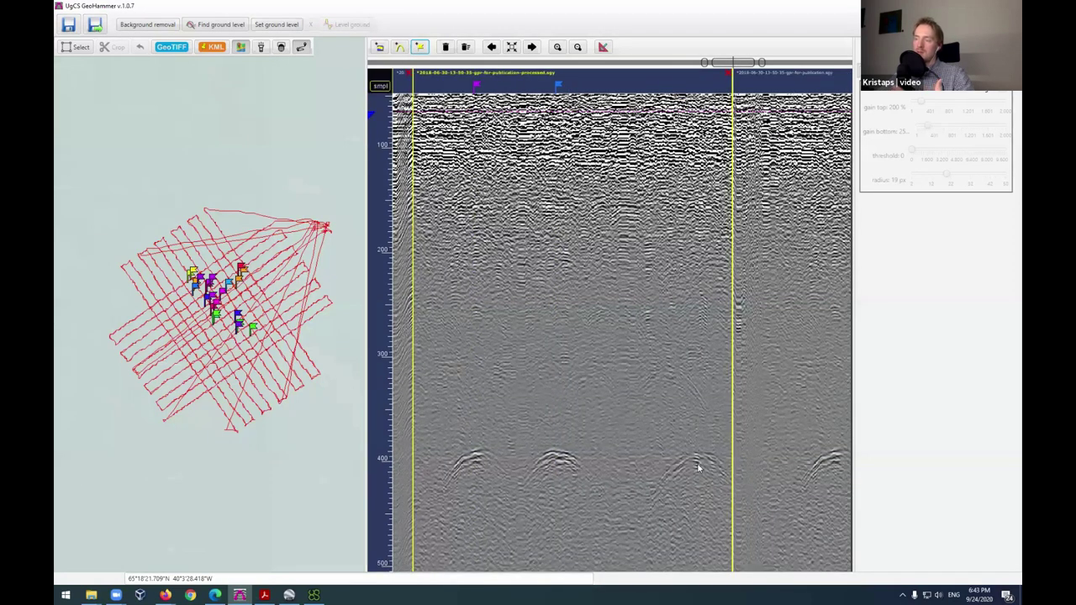
left_click(695, 460)
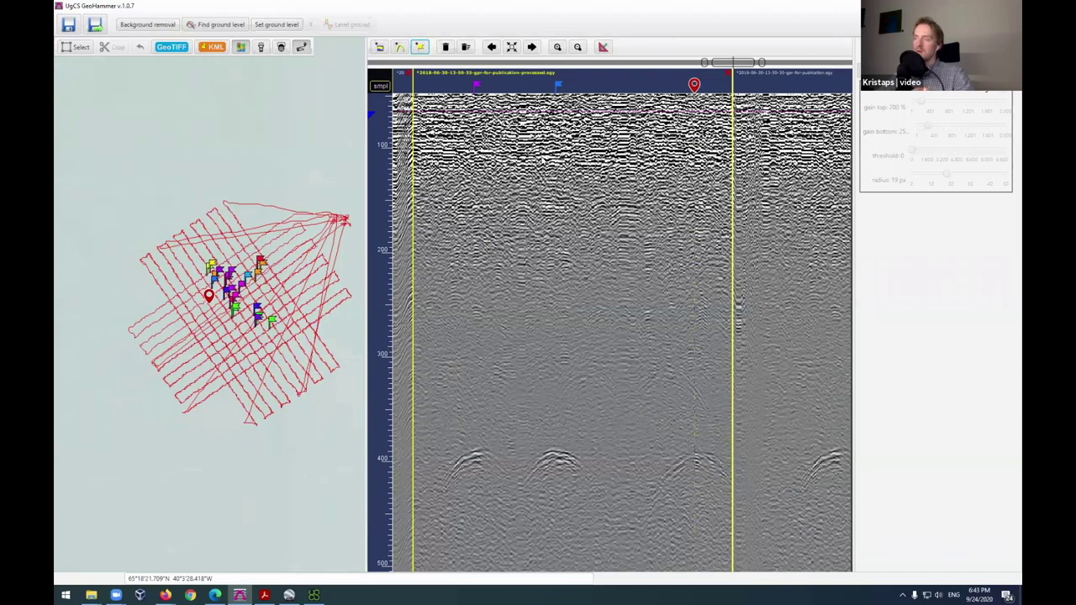
left_click(419, 47)
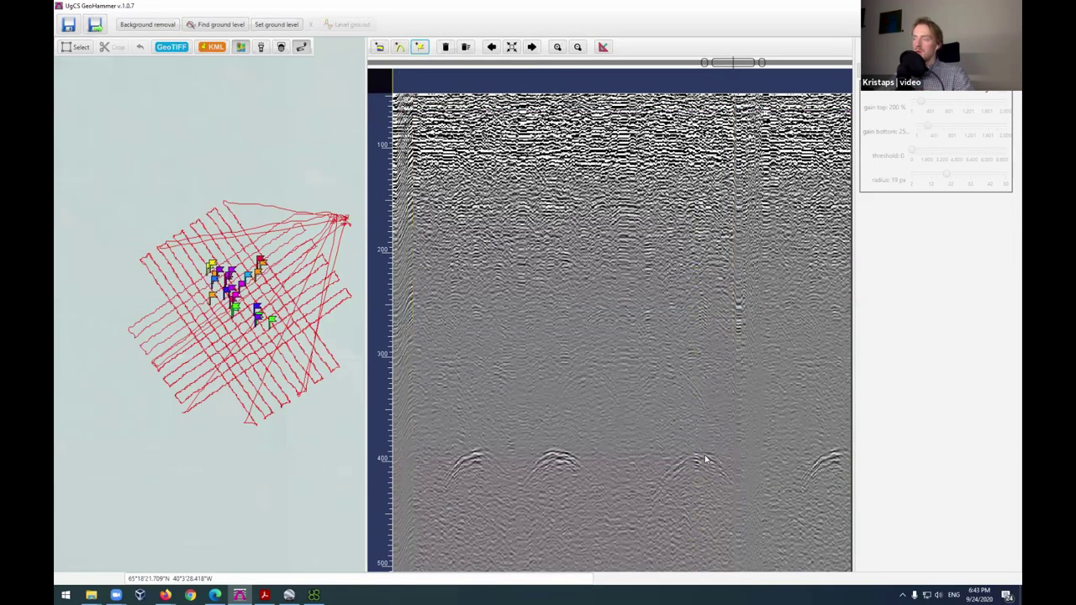
scroll(707, 459, "down", 3)
left_click(667, 429)
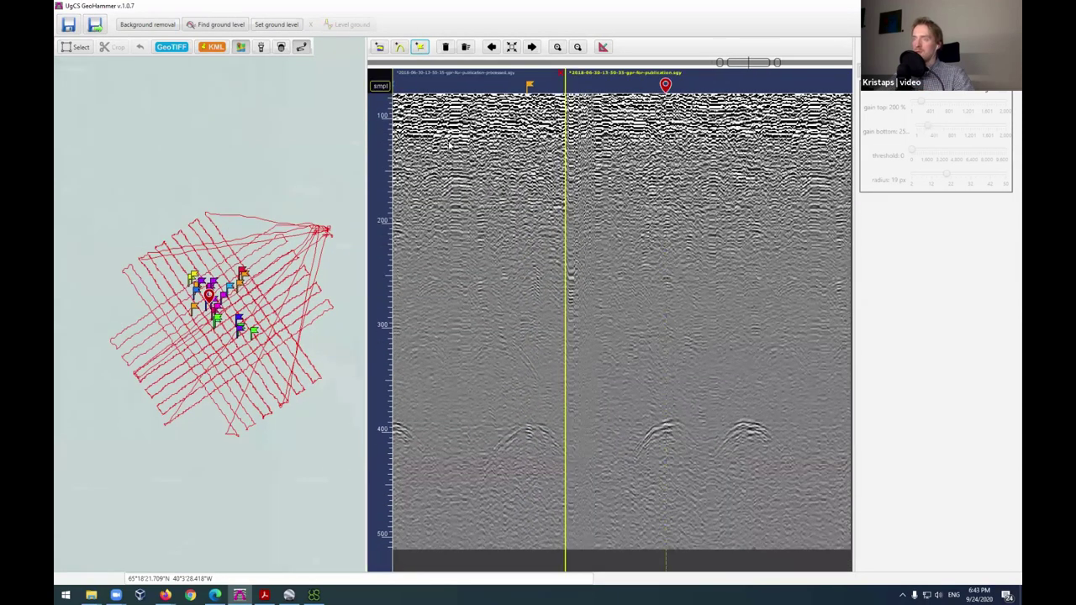
left_click(420, 47)
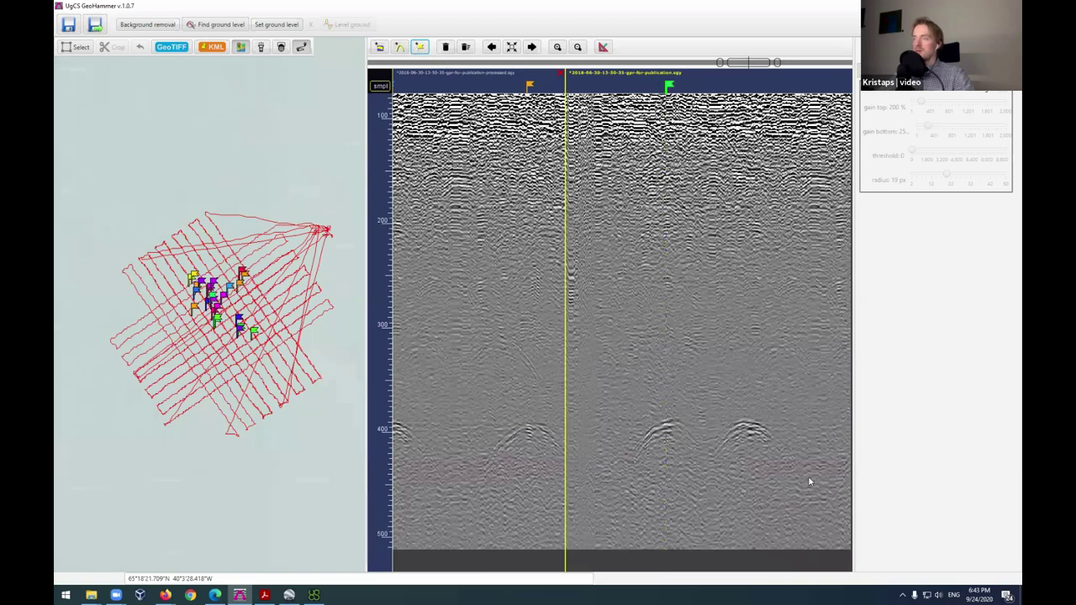
Step: Flag the right-hand hyperbola and another trace position further along the profile
double_click(748, 426)
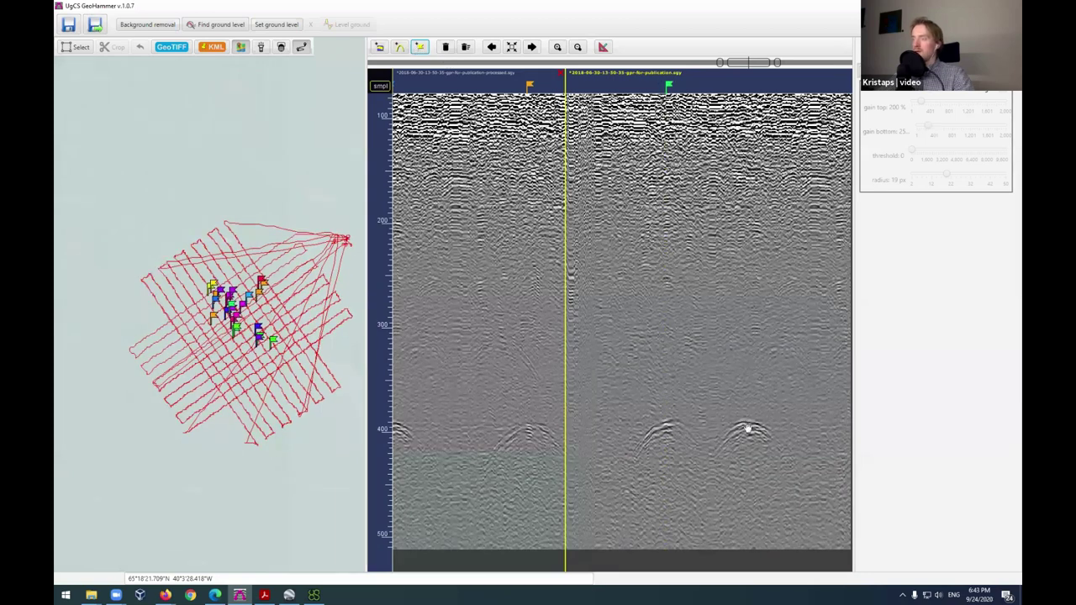
left_click(748, 429)
left_click(421, 48)
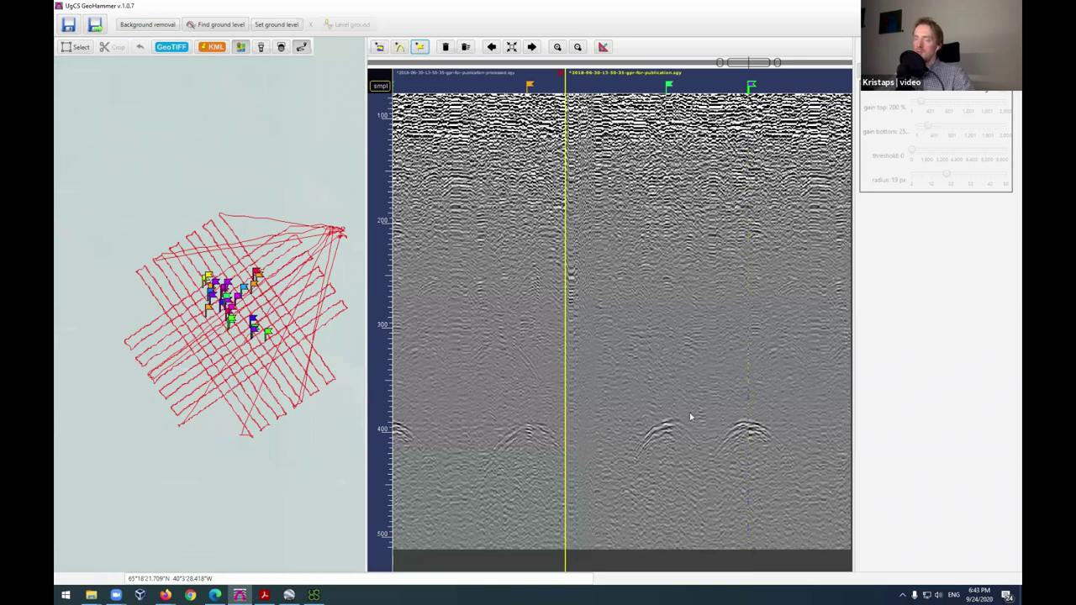
left_click_drag(799, 393, 691, 376)
scroll(631, 383, "down", 2)
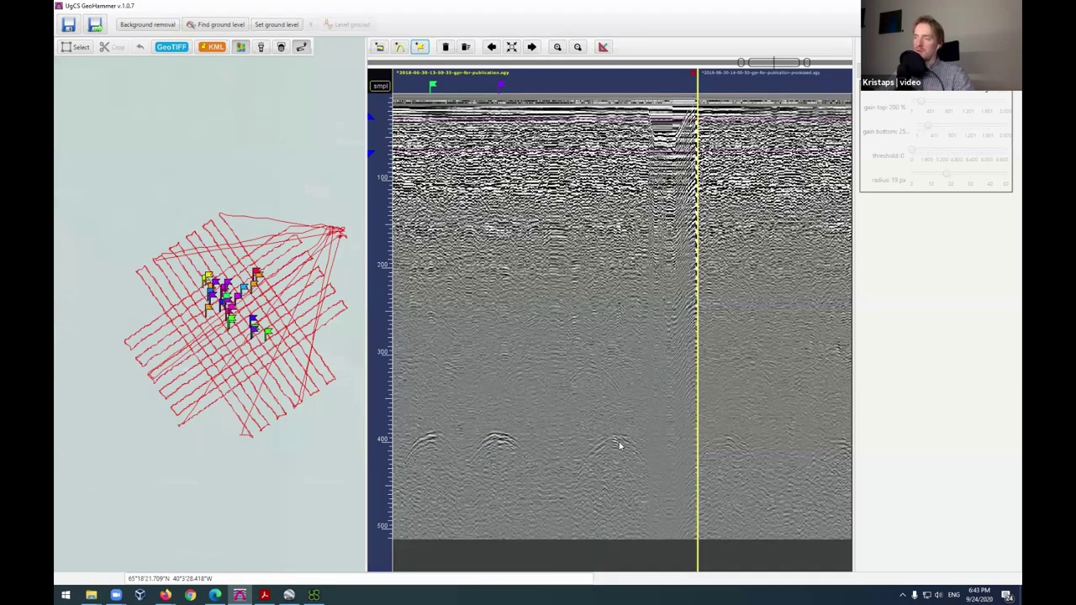
scroll(619, 444, "up", 3)
left_click(609, 436)
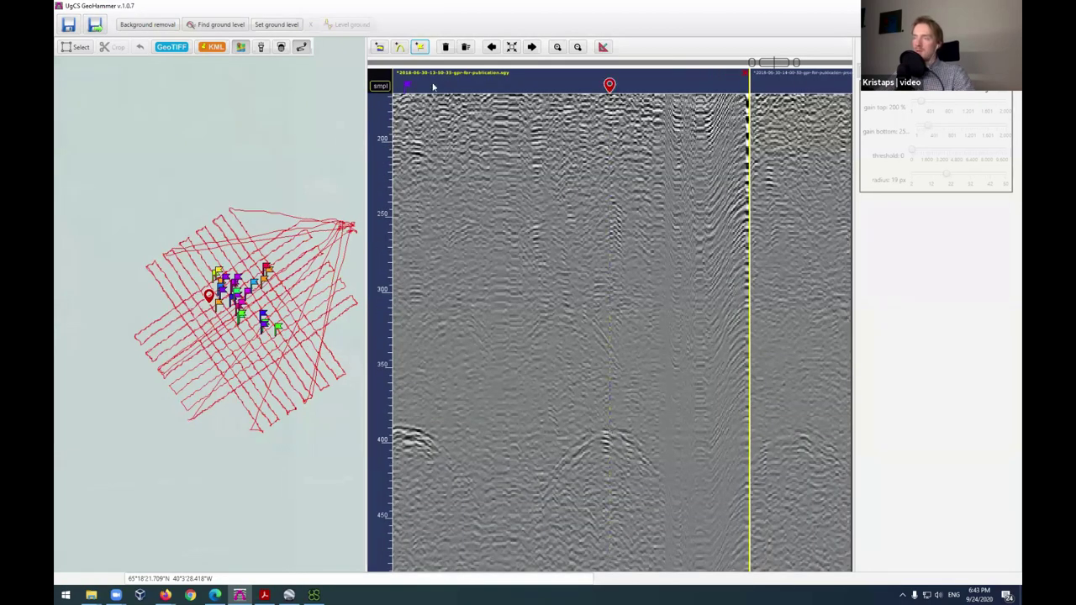
left_click(418, 48)
Step: Pan toward the end of the profile and flag two more positions there
left_click_drag(611, 330, 491, 289)
scroll(705, 338, "down", 1)
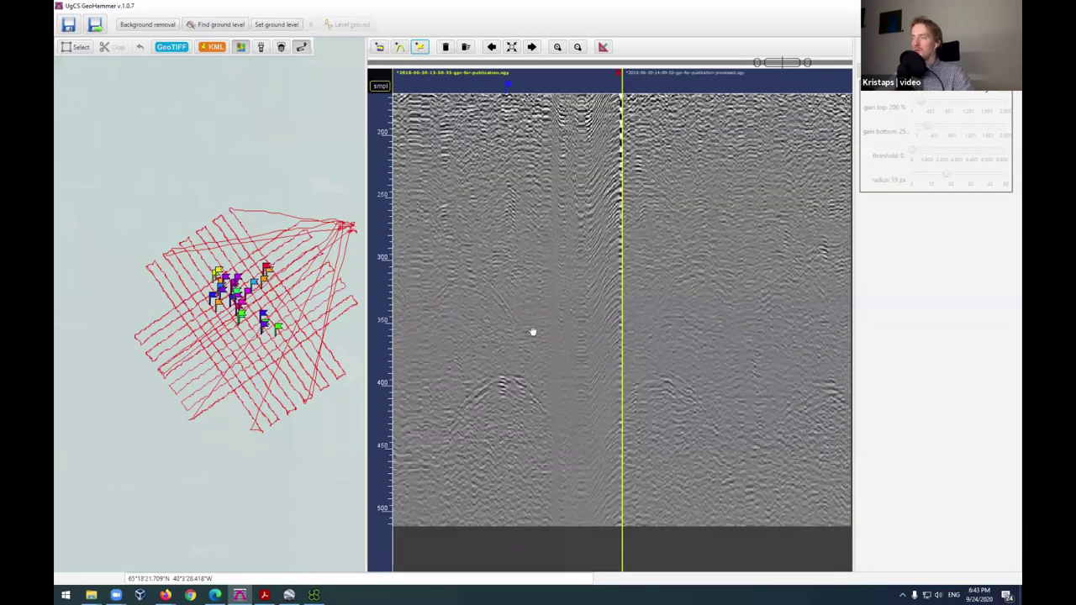
scroll(533, 331, "down", 3)
left_click_drag(654, 328, 435, 336)
left_click_drag(697, 327, 395, 338)
left_click_drag(815, 307, 622, 355)
scroll(586, 353, "up", 4)
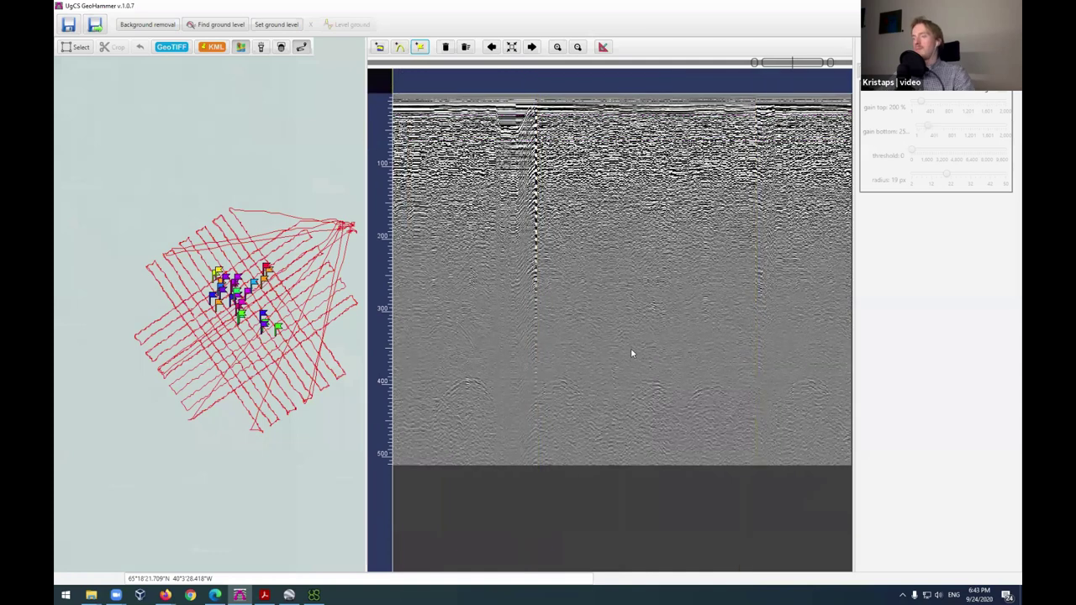
scroll(627, 382, "up", 2)
scroll(627, 383, "up", 2)
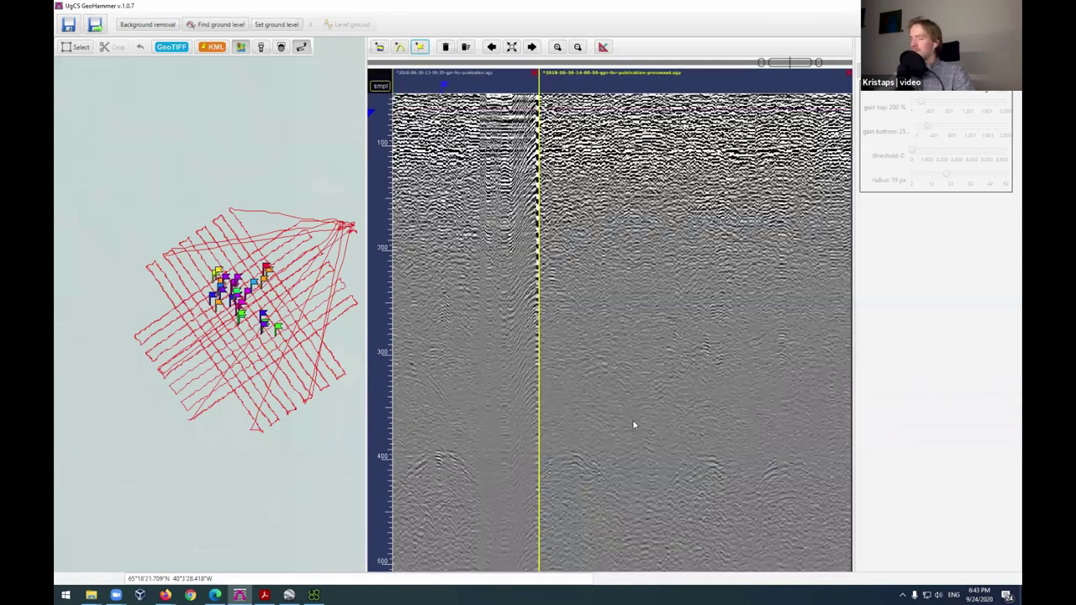
left_click(574, 446)
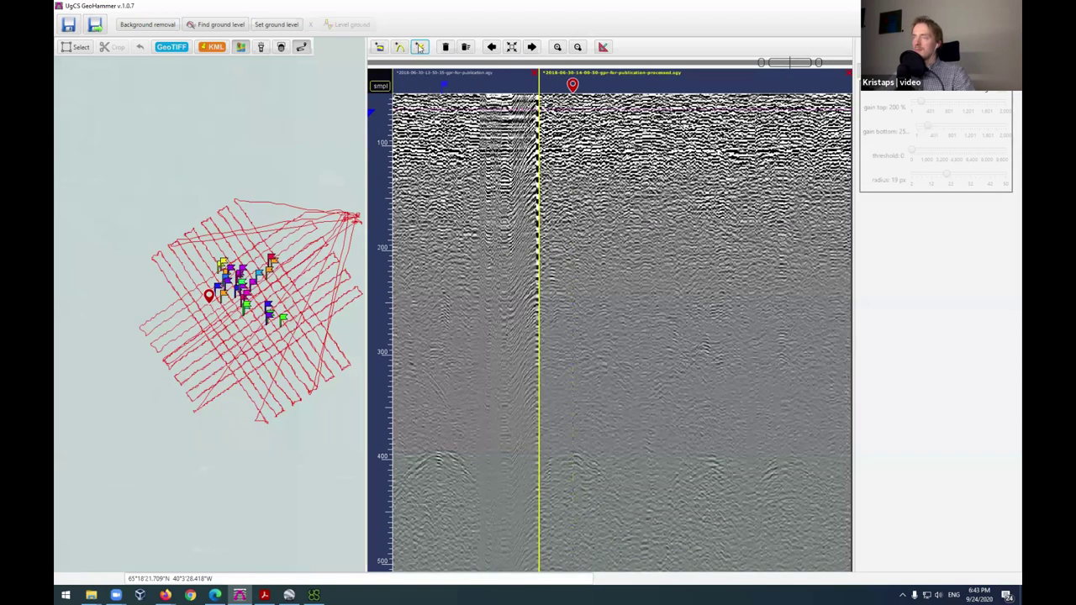
left_click(420, 48)
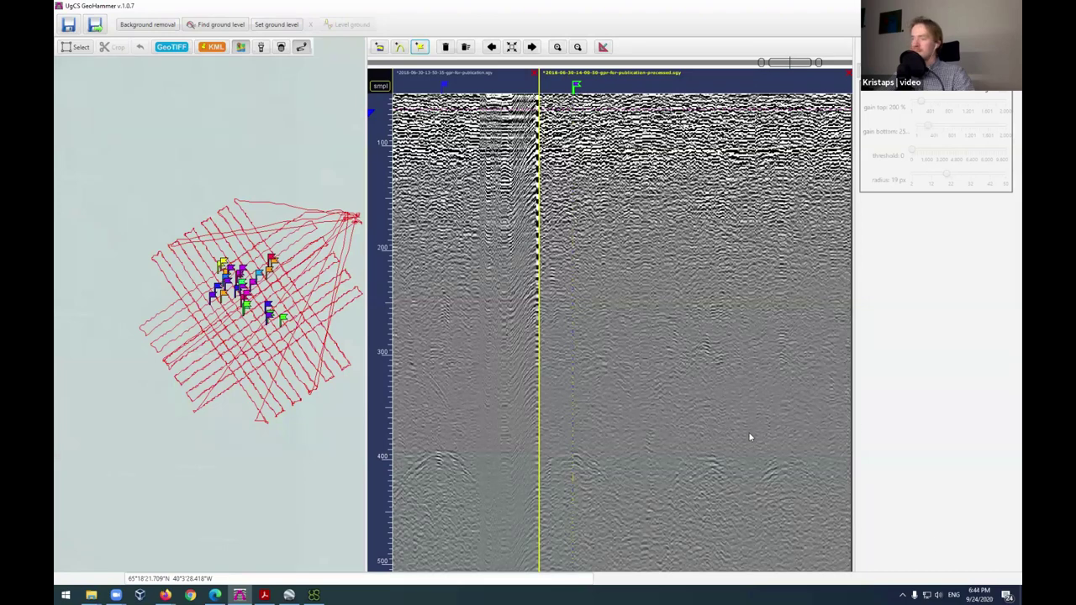
left_click_drag(661, 487, 625, 447)
double_click(626, 447)
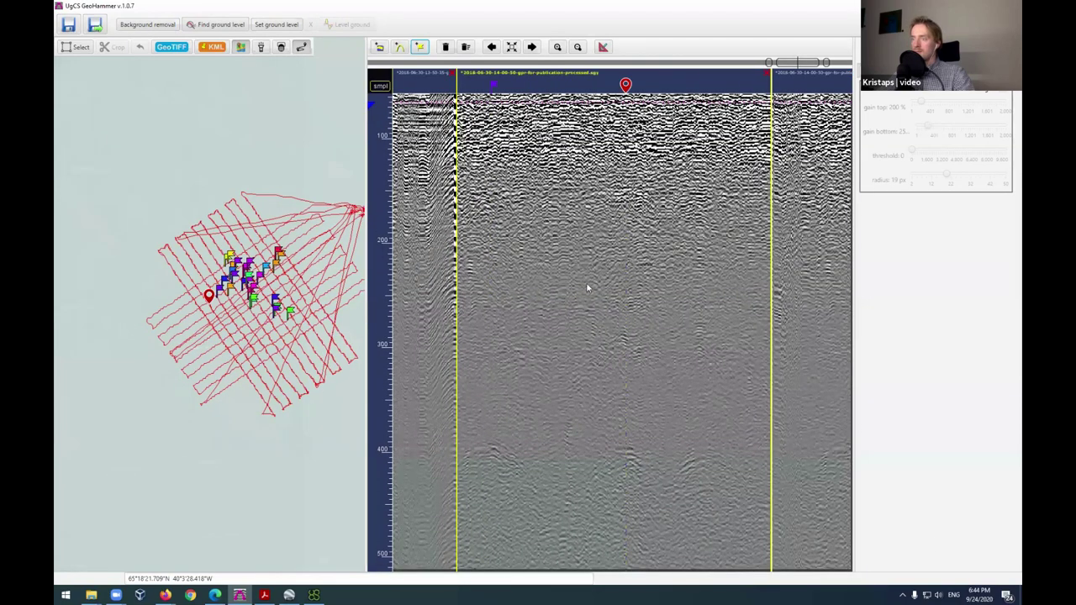
left_click(420, 48)
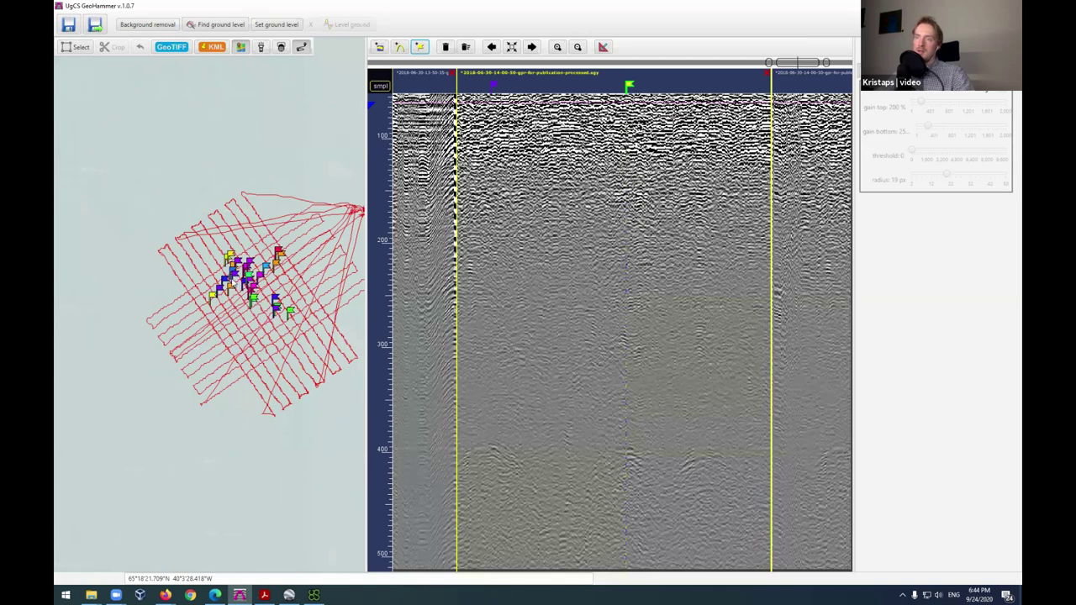
Step: Move the green depth range markers slightly deeper on the profile
scroll(242, 286, "up", 5)
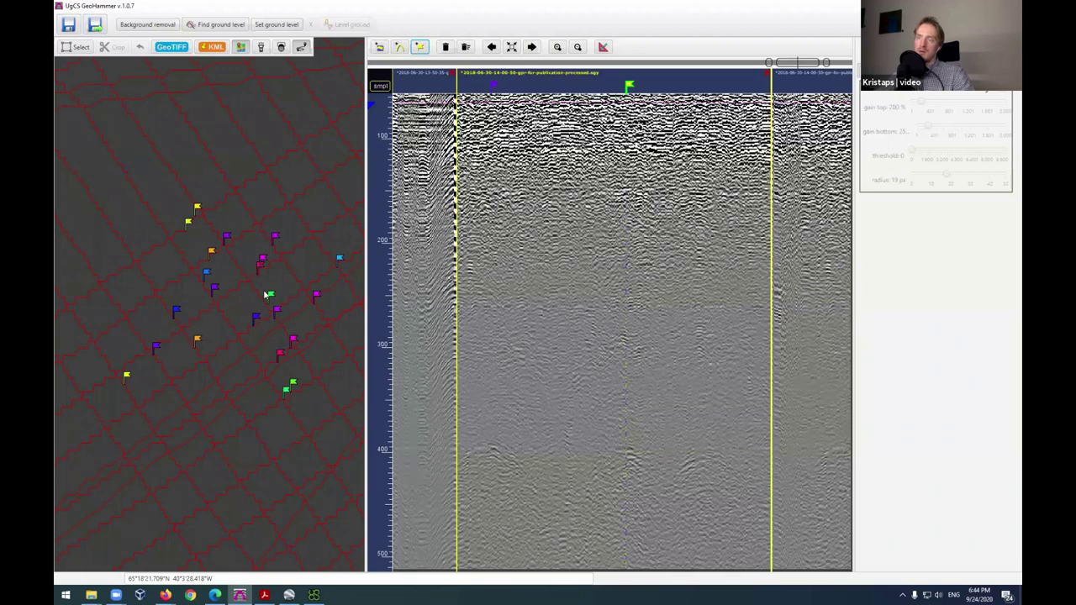
scroll(263, 314, "down", 5)
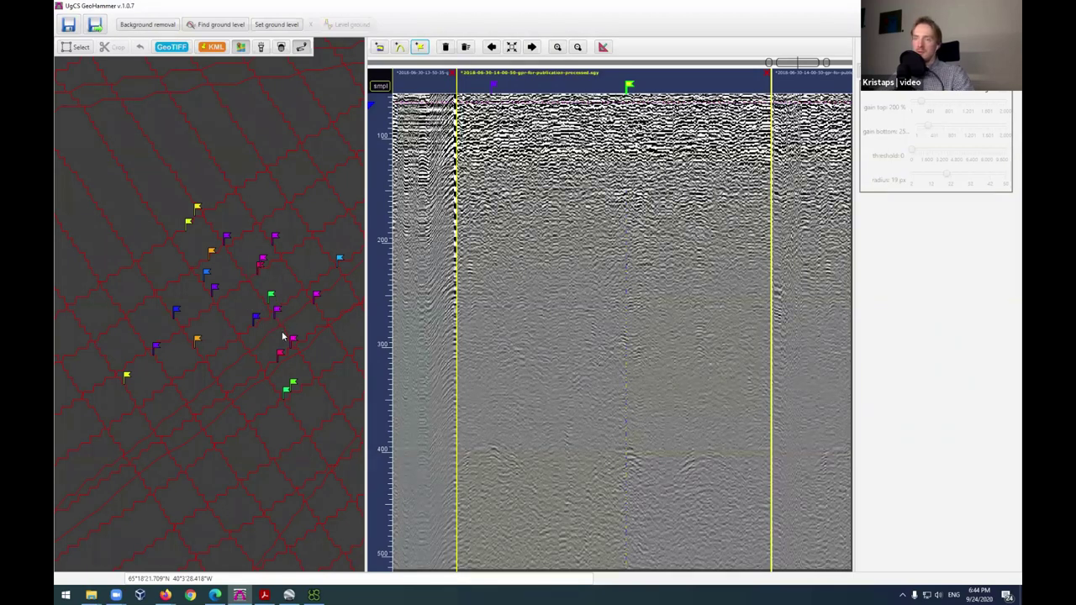
scroll(214, 420, "down", 4)
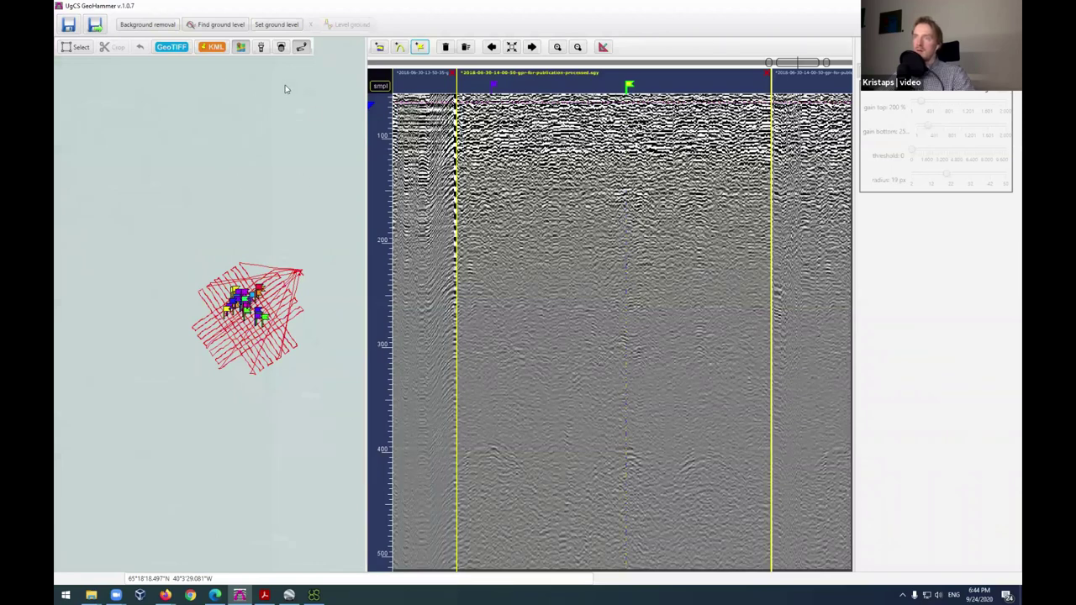
left_click_drag(584, 327, 757, 309)
scroll(672, 326, "down", 2)
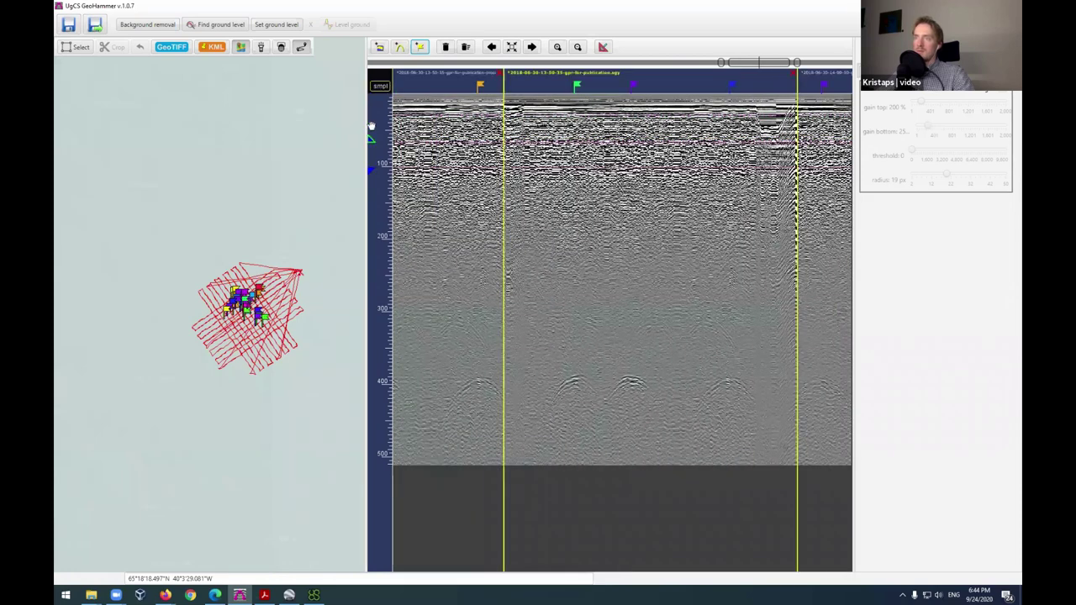
mouse_move(371, 117)
left_mouse_down()
mouse_move(373, 284)
mouse_move(389, 399)
mouse_move(401, 404)
mouse_move(409, 374)
left_mouse_up()
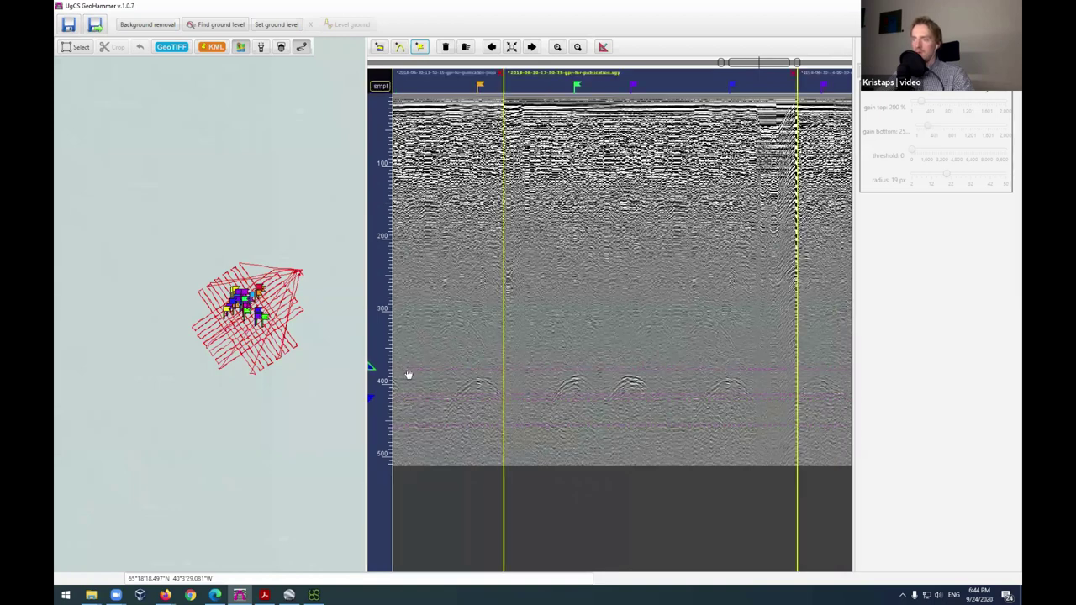
Step: Turn on the amplitude heatmap, raise its upper depth limit slightly, and inspect the map
left_click(260, 48)
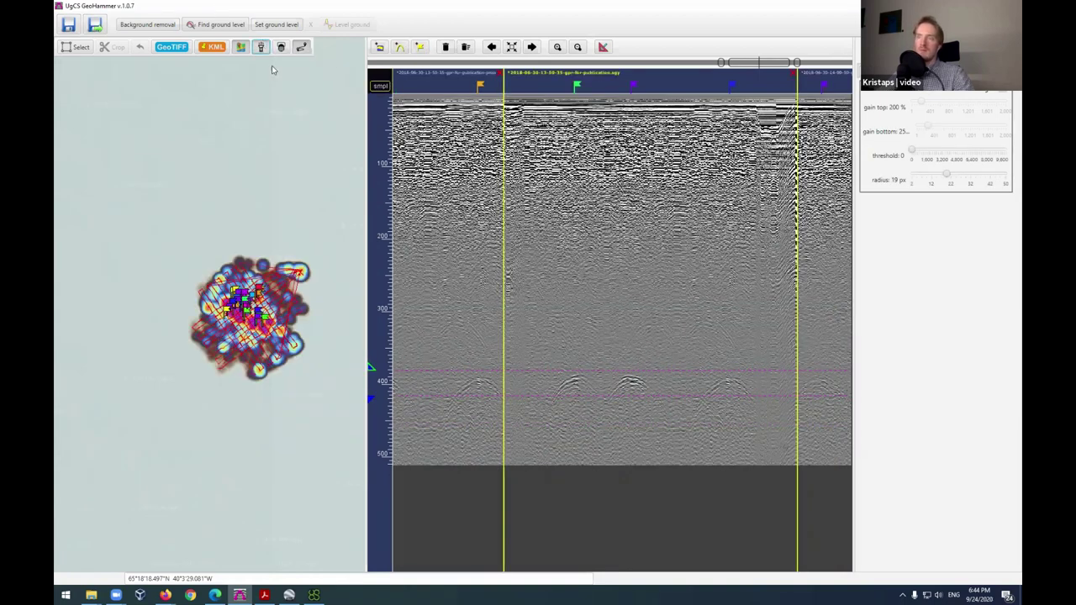
scroll(229, 328, "up", 4)
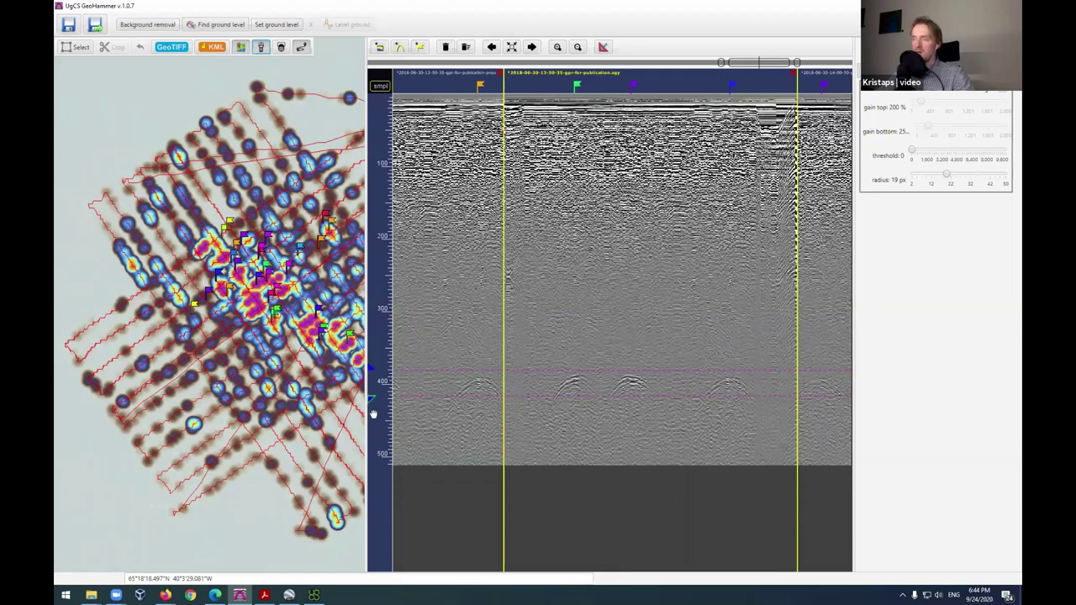
left_click_drag(372, 377, 372, 370)
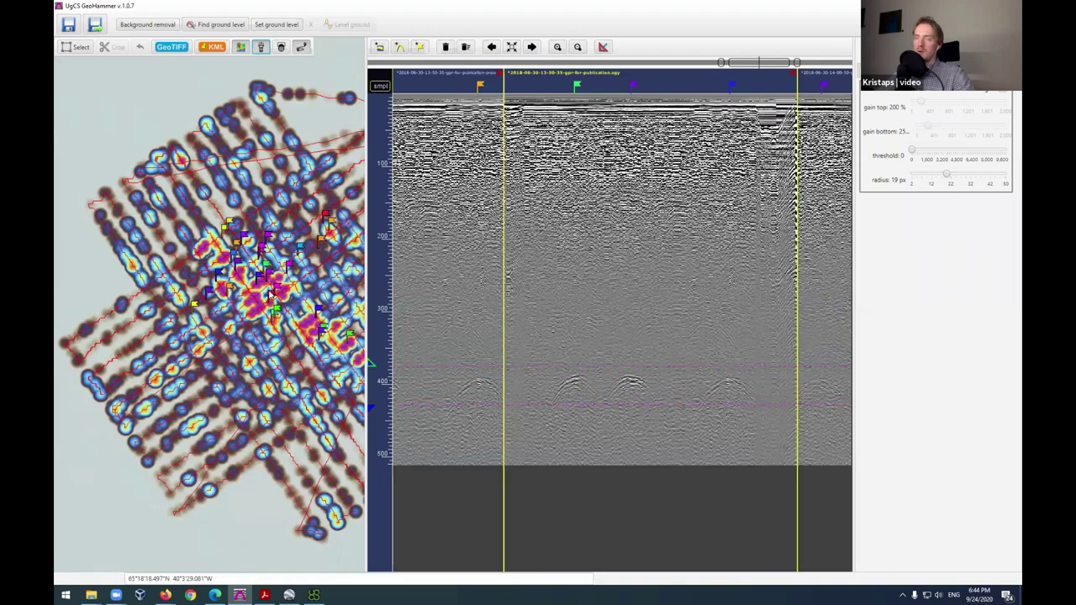
scroll(269, 292, "down", 2)
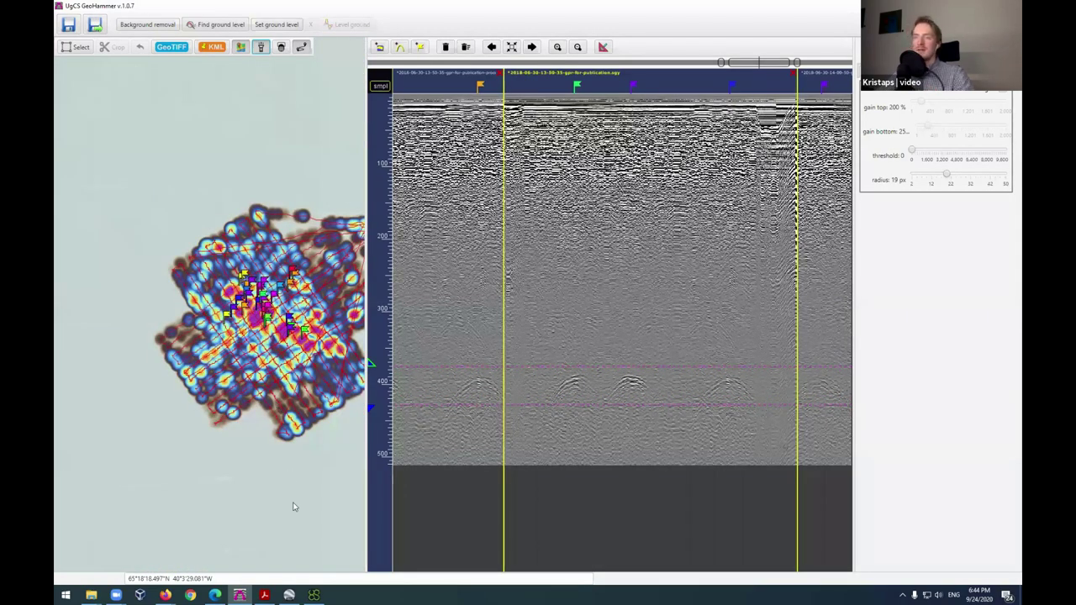
scroll(286, 420, "down", 2)
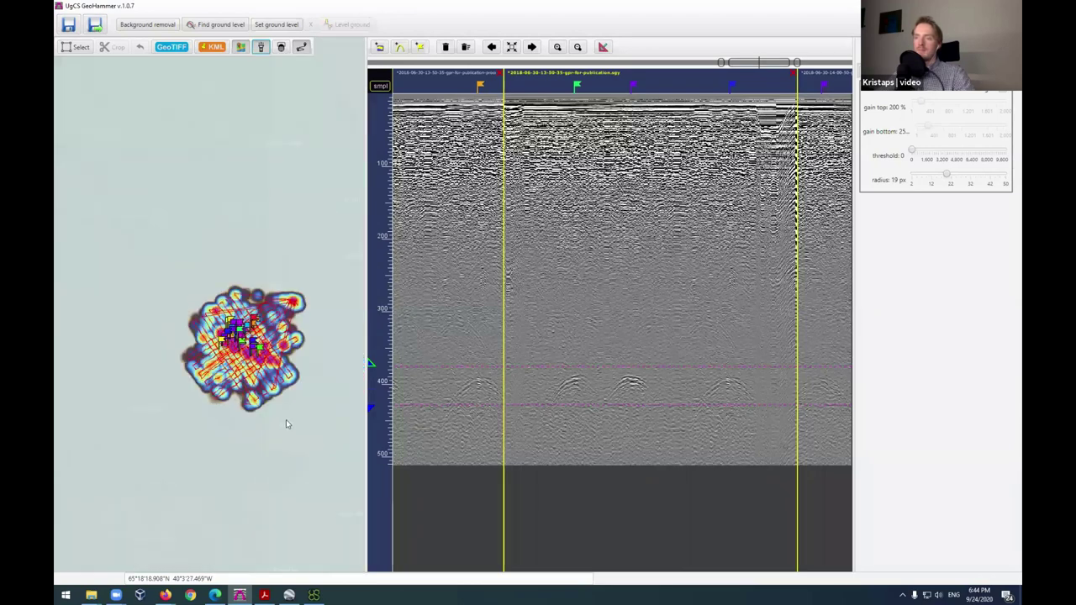
scroll(194, 380, "up", 2)
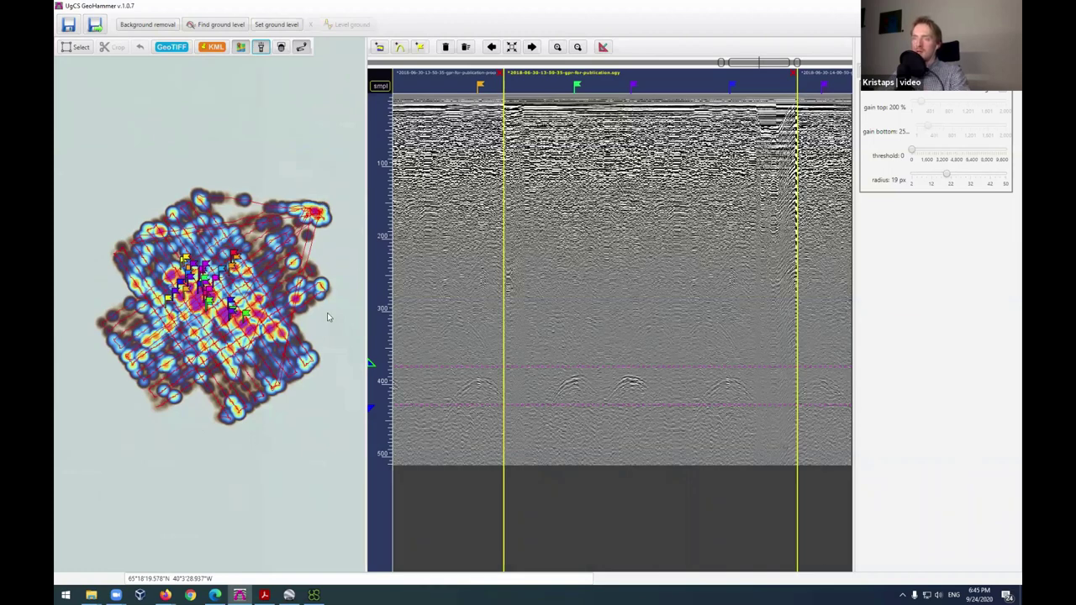
left_click_drag(325, 324, 343, 312)
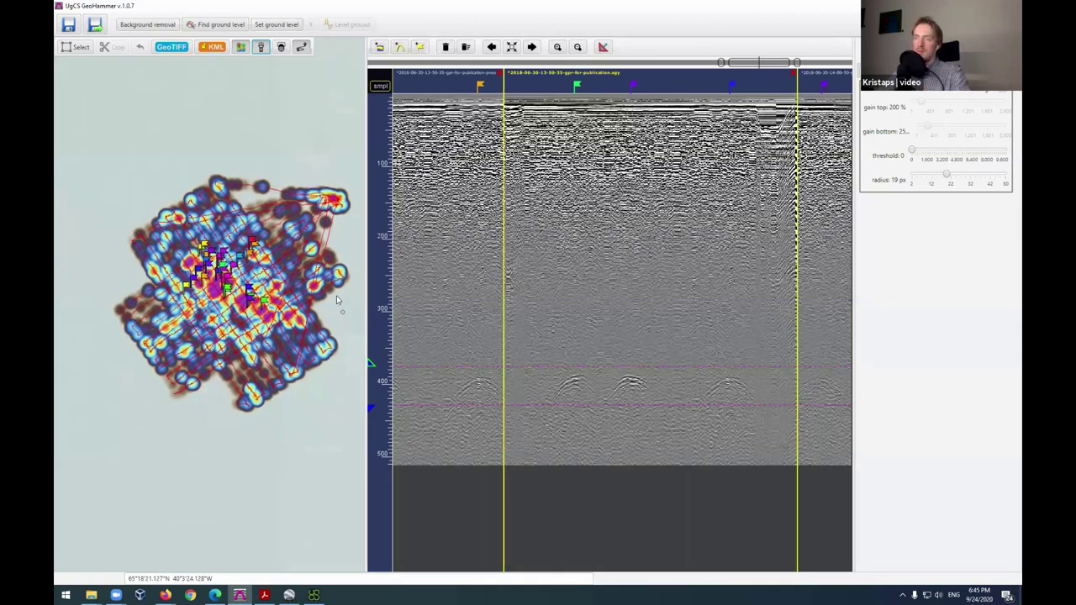
left_click_drag(235, 416, 248, 422)
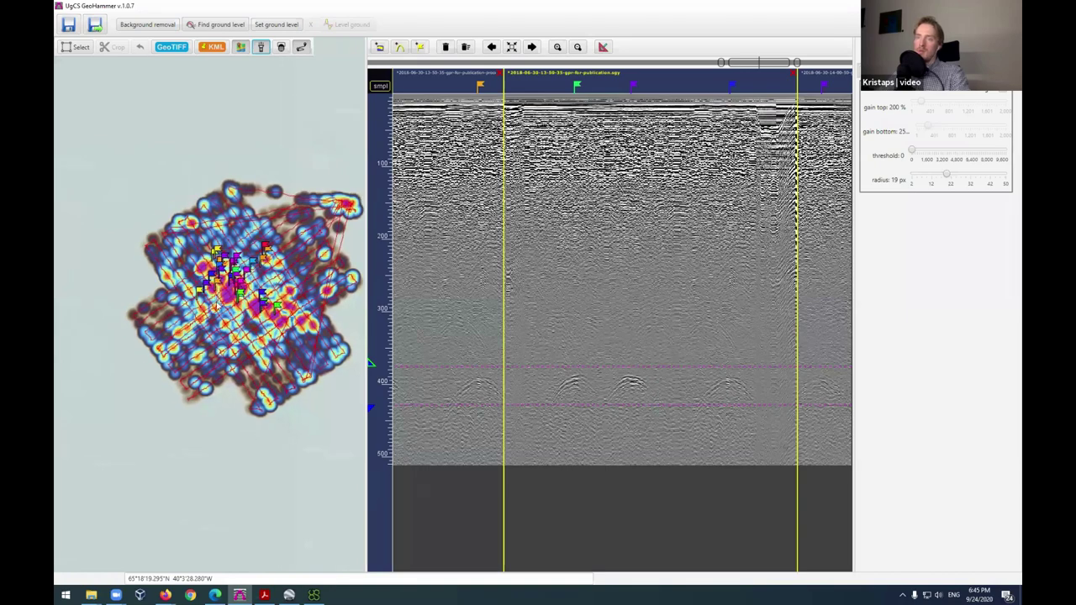
scroll(217, 306, "up", 2)
scroll(221, 369, "down", 2)
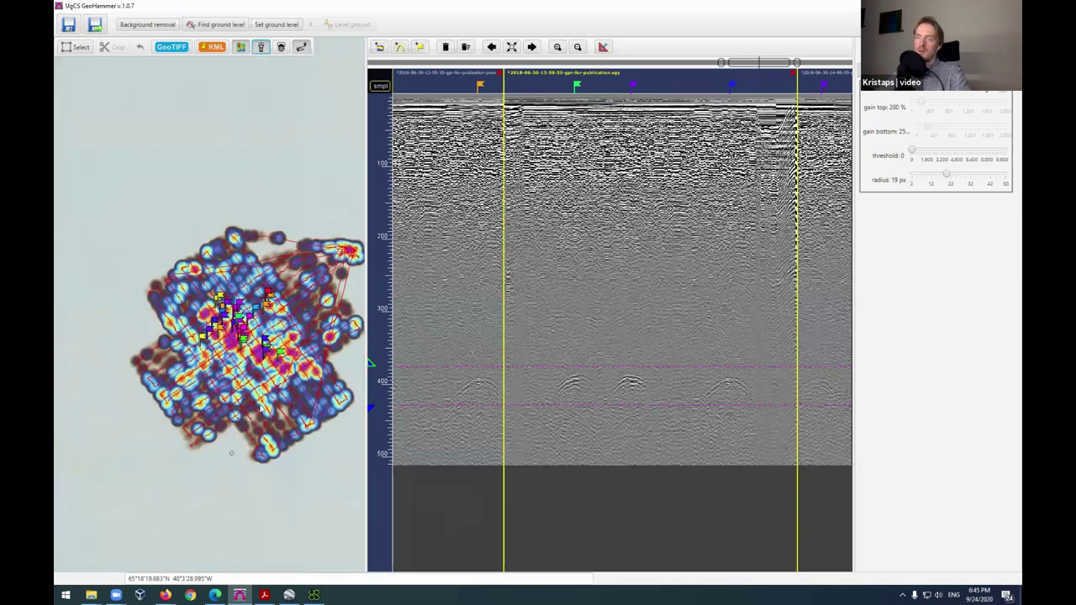
scroll(282, 475, "up", 2)
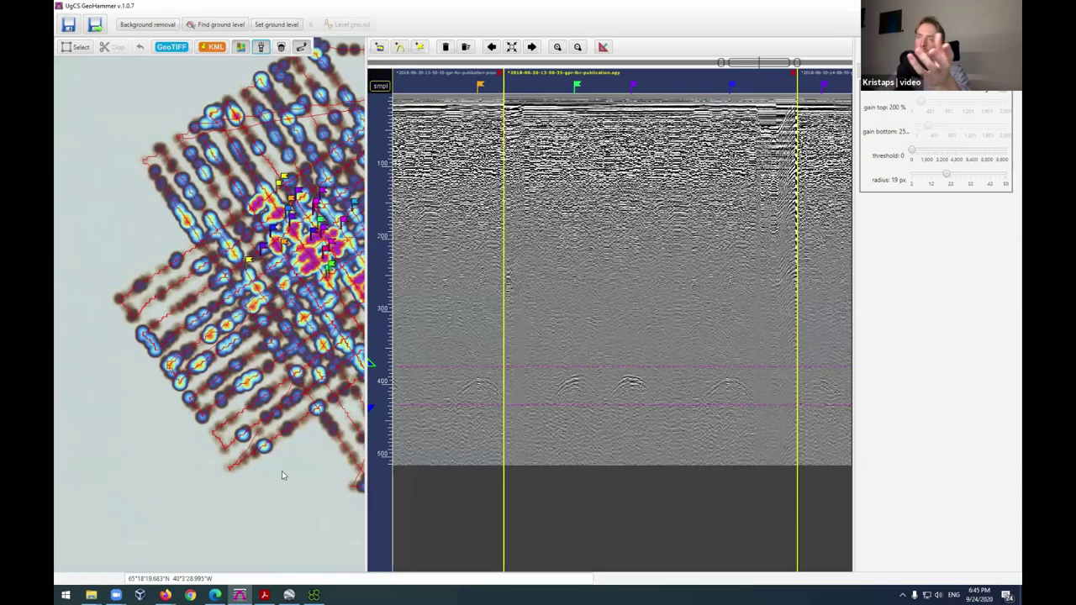
left_click_drag(307, 467, 249, 482)
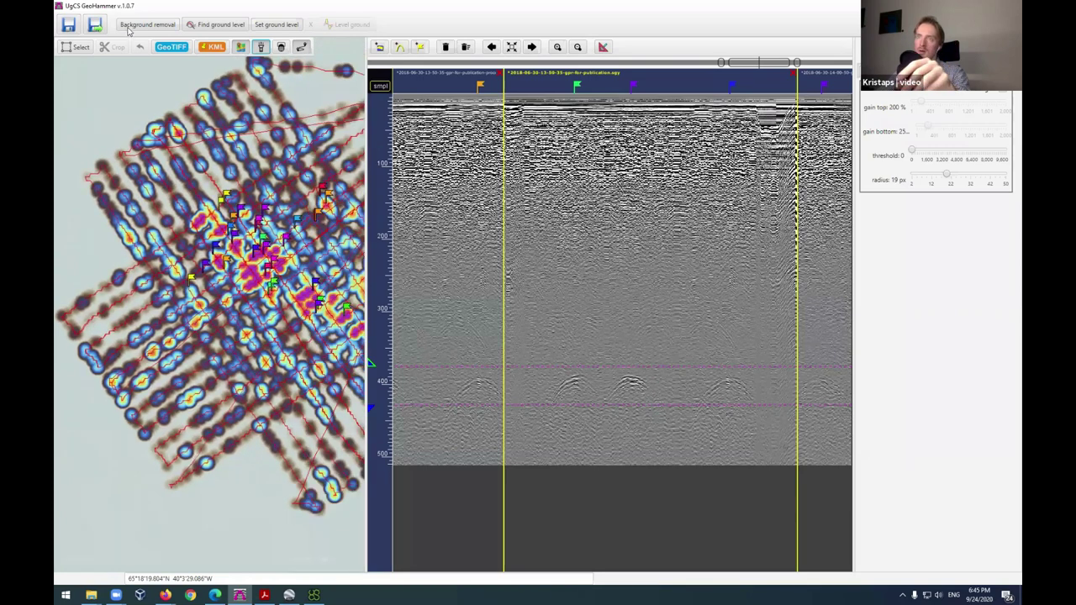
Step: Frame the whole survey area with the Select tool's rotated selection box
left_click(80, 46)
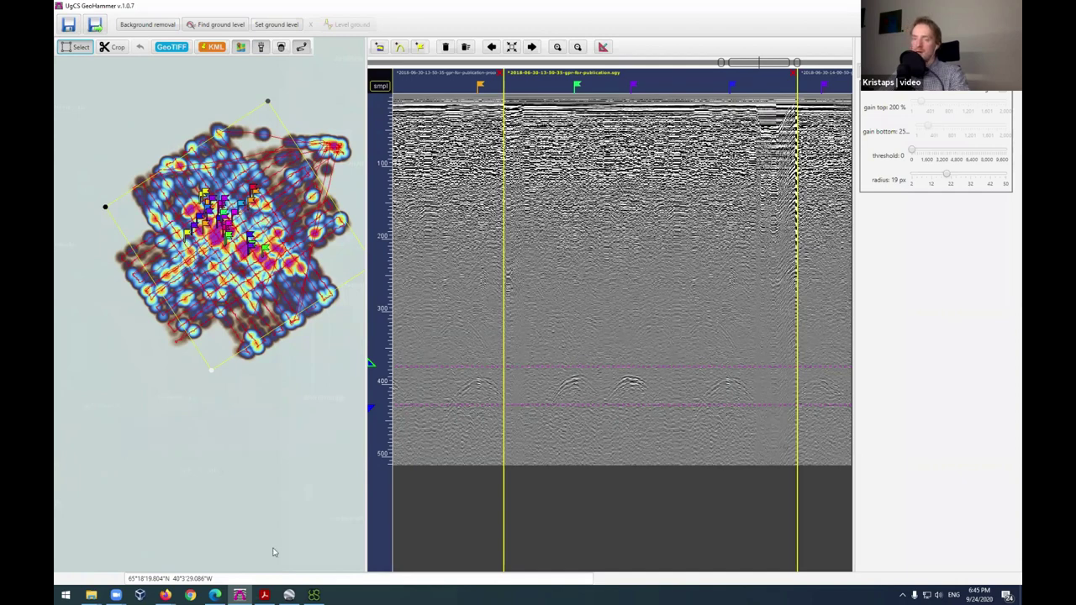
mouse_move(90, 595)
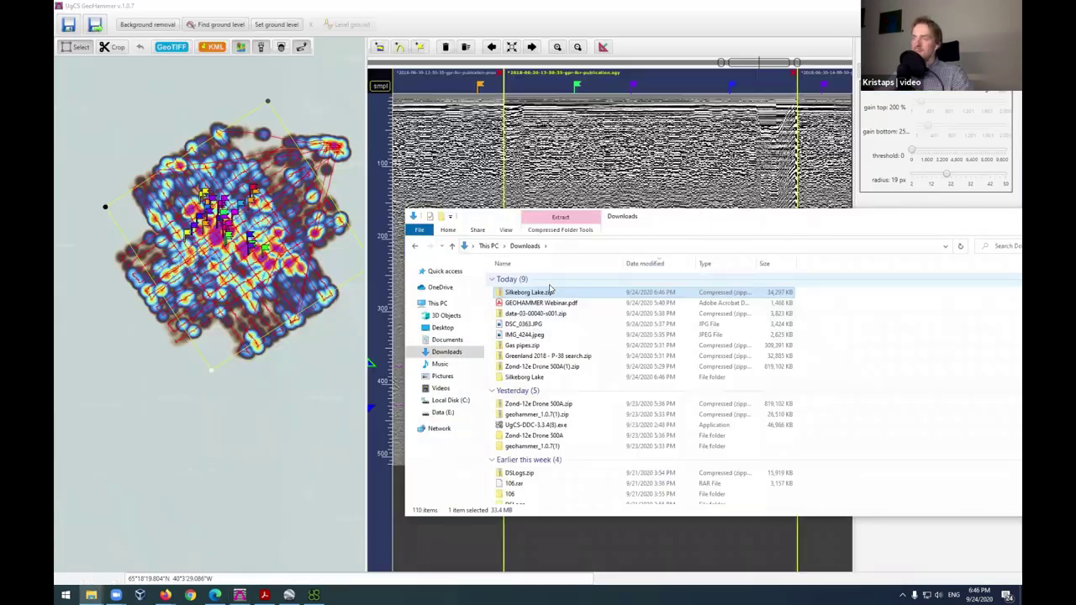
Step: Drag both 2019-10-30 .sgy files from Silkeborg Lake onto GeoHammer, replacing the unsaved files
double_click(528, 378)
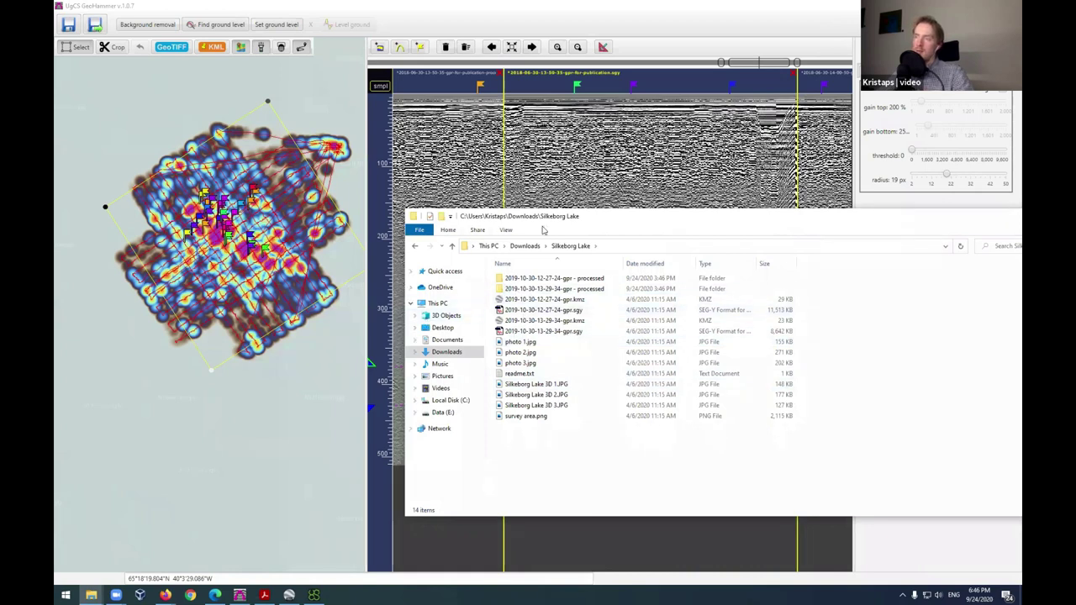
left_click_drag(583, 219, 566, 217)
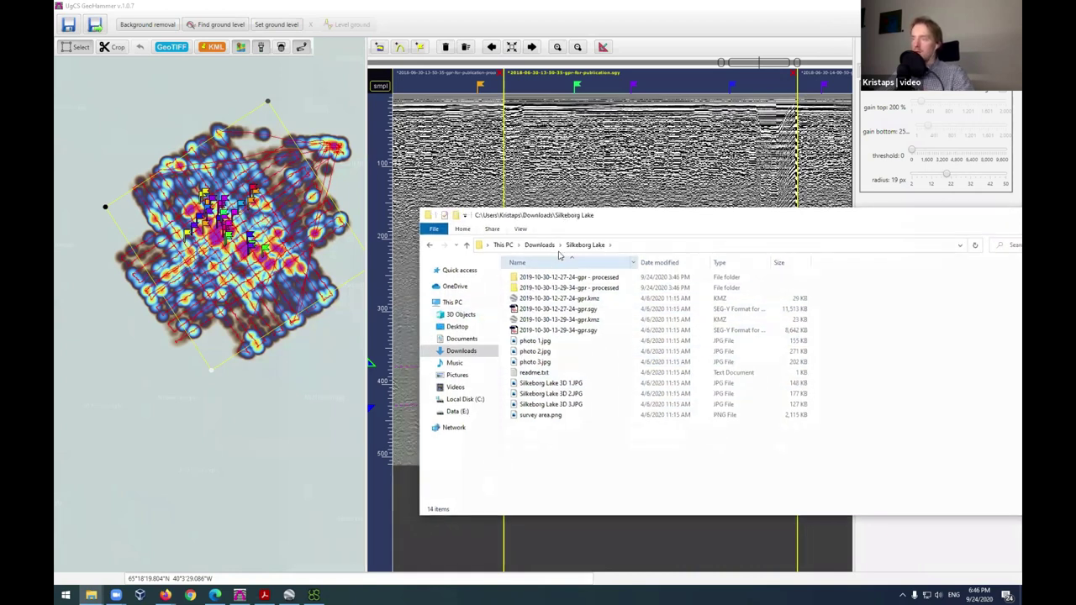
left_click(564, 310)
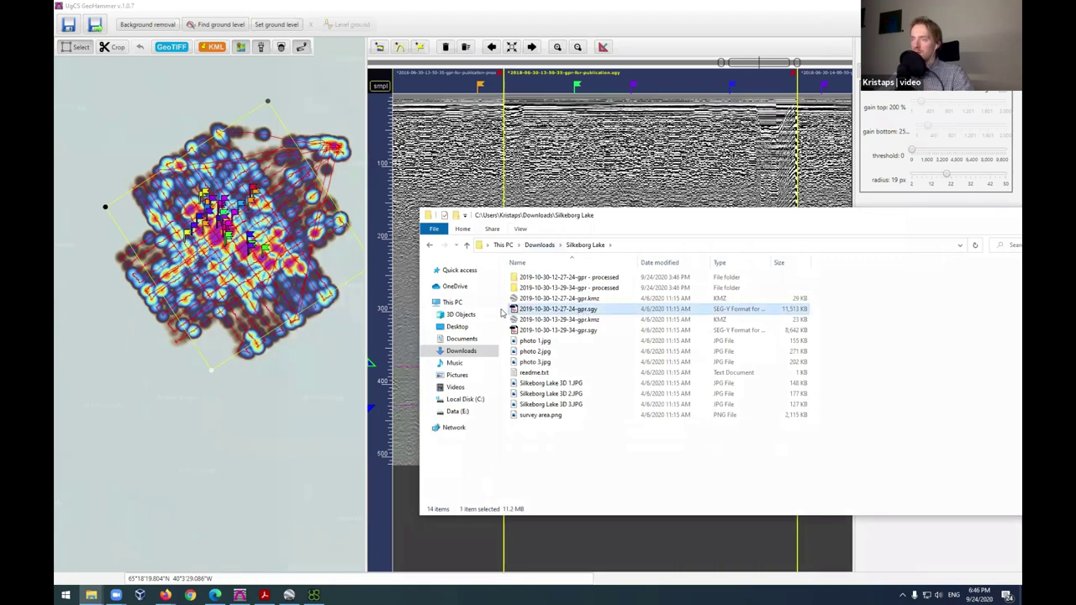
left_click(583, 333, "ctrl")
left_click_drag(582, 331, 267, 405)
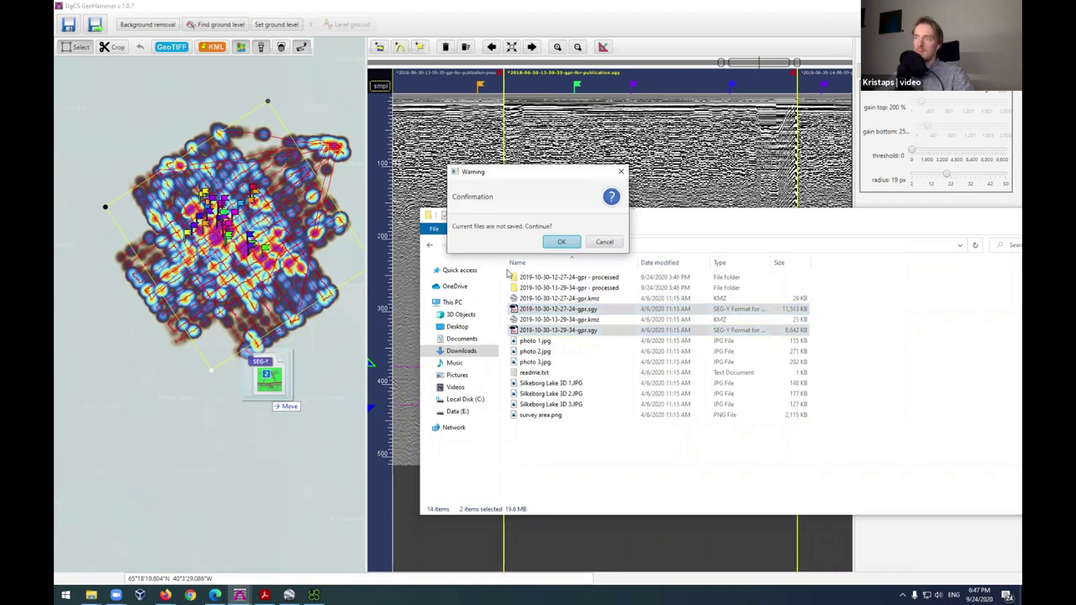
left_click(552, 244)
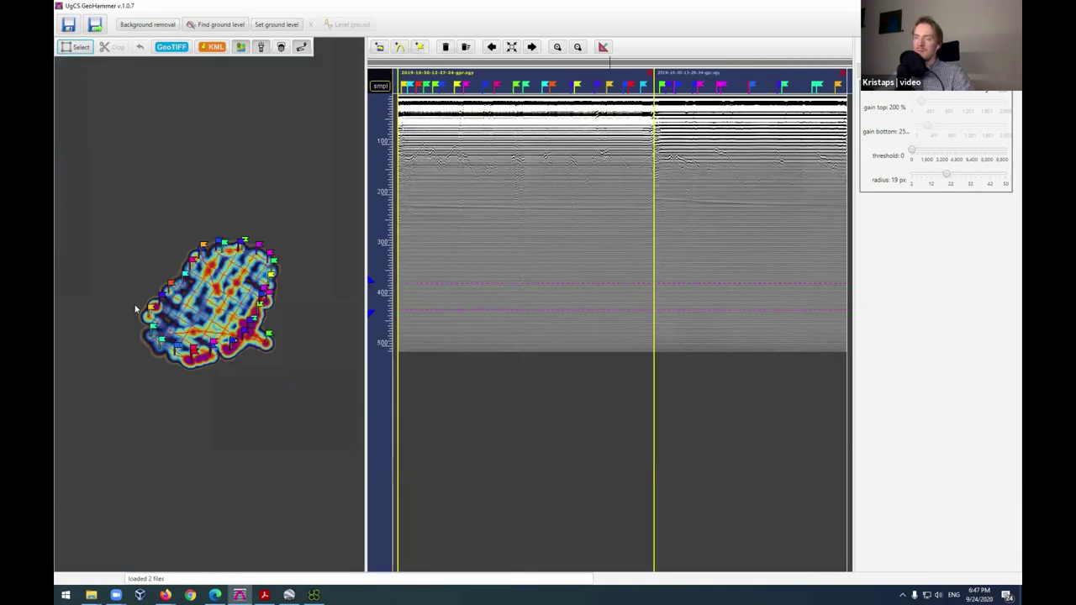
Step: Inspect the lake heatmap, then draw a selection frame around the Silkeborg Lake survey grid
scroll(214, 328, "up", 3)
scroll(251, 320, "up", 1)
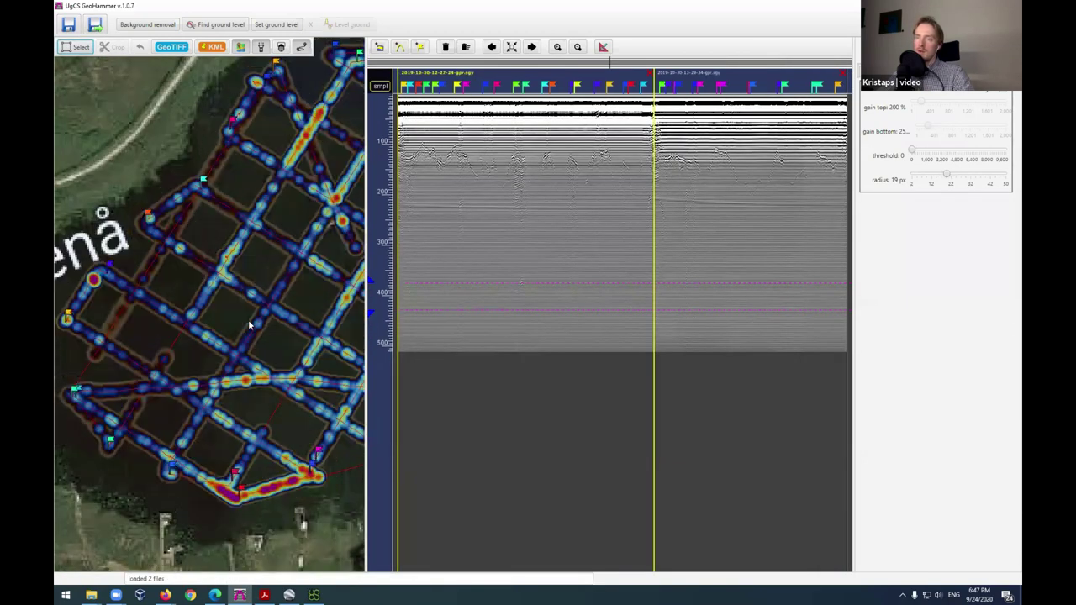
left_click_drag(262, 350, 261, 325)
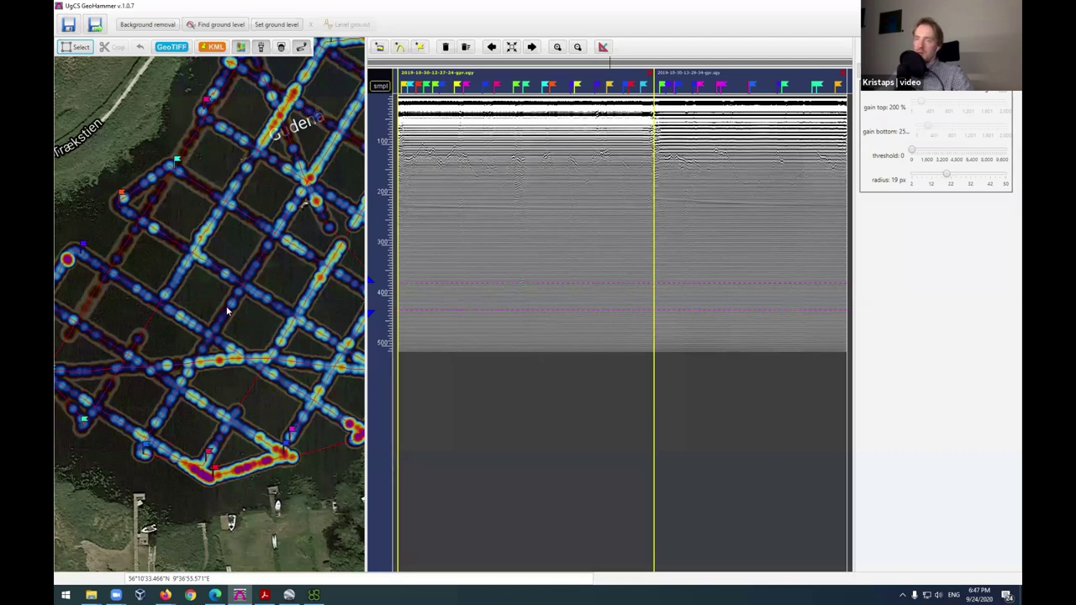
scroll(295, 404, "down", 3)
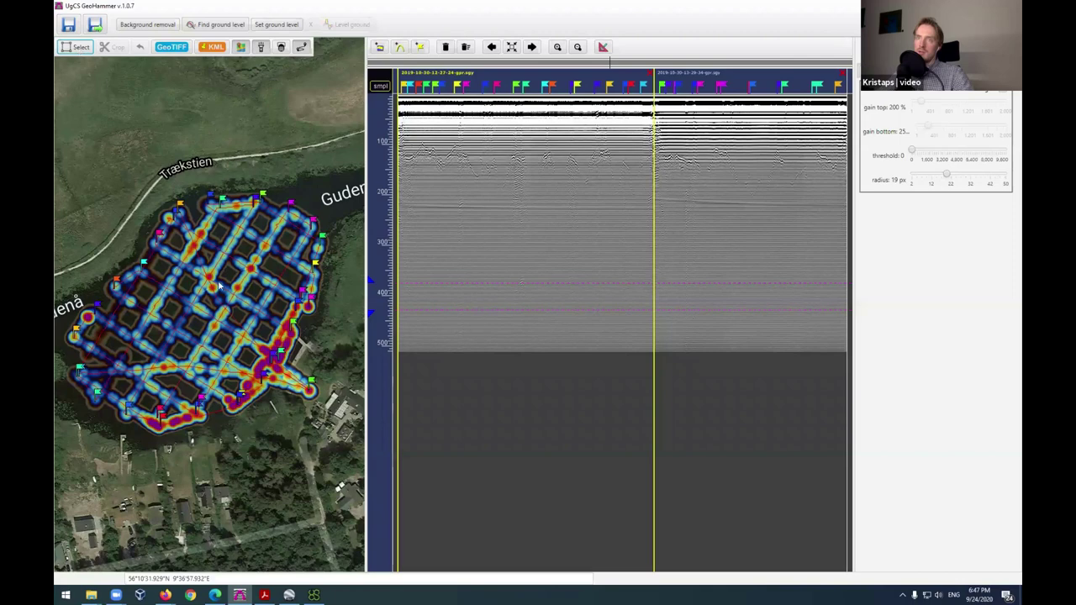
scroll(291, 323, "up", 5)
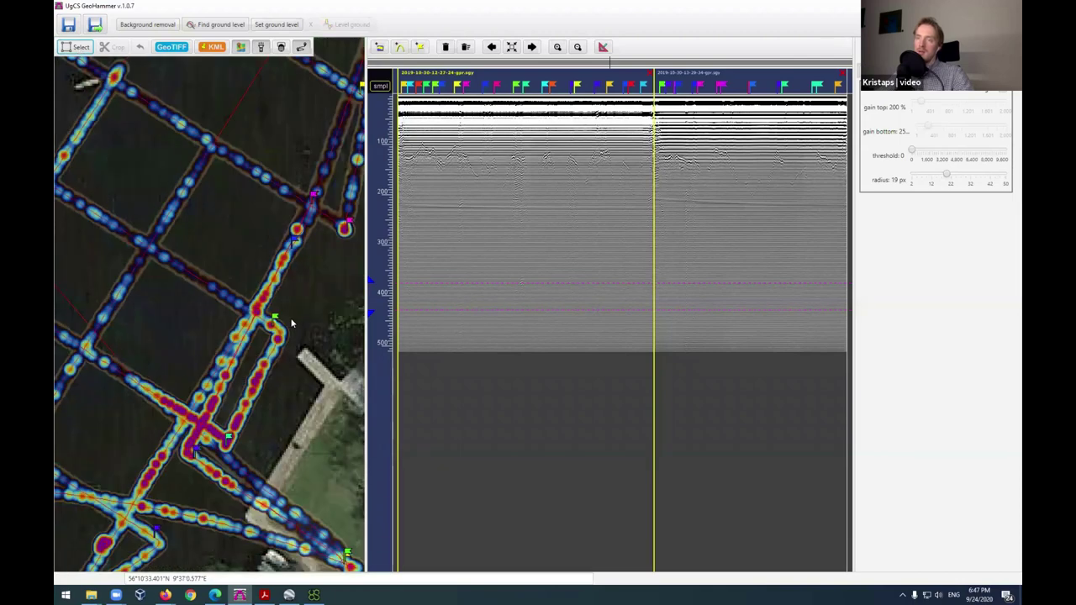
scroll(317, 306, "up", 3)
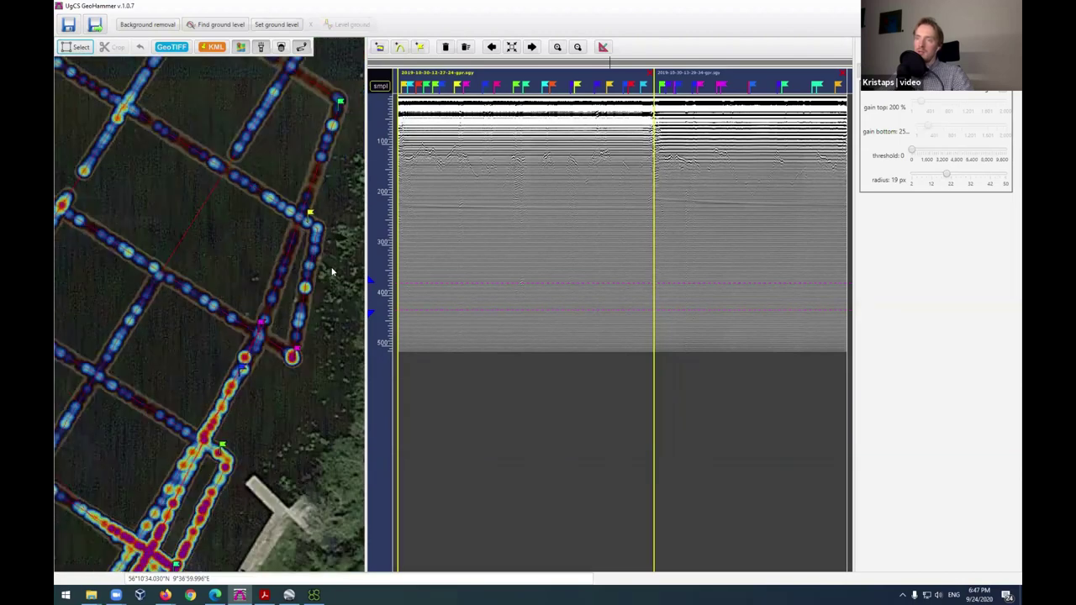
scroll(284, 288, "down", 3)
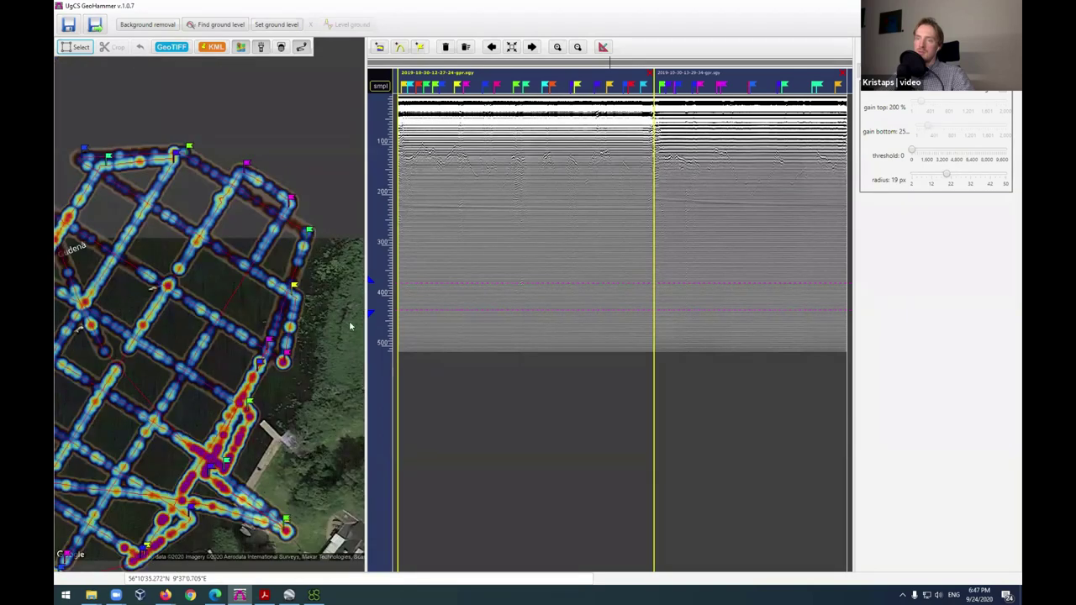
scroll(286, 409, "down", 3)
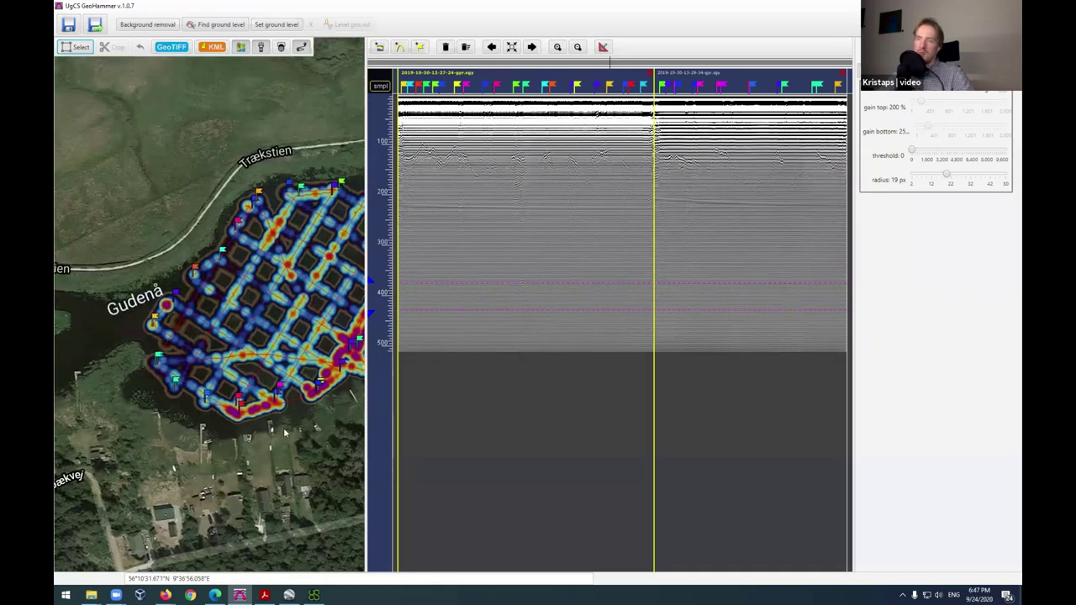
left_click(77, 47)
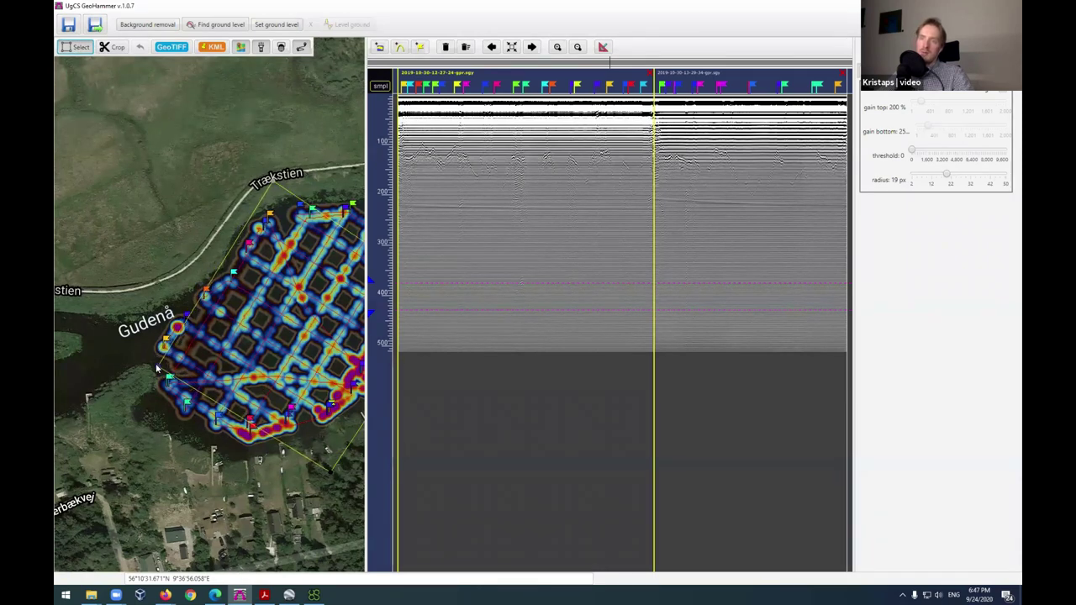
Step: Pull the outline's top and right corners out toward the lake shore
left_click_drag(271, 181, 289, 201)
left_click_drag(323, 307, 171, 343)
scroll(301, 343, "up", 1)
scroll(300, 343, "up", 1)
left_click_drag(335, 359, 230, 207)
scroll(306, 345, "down", 4)
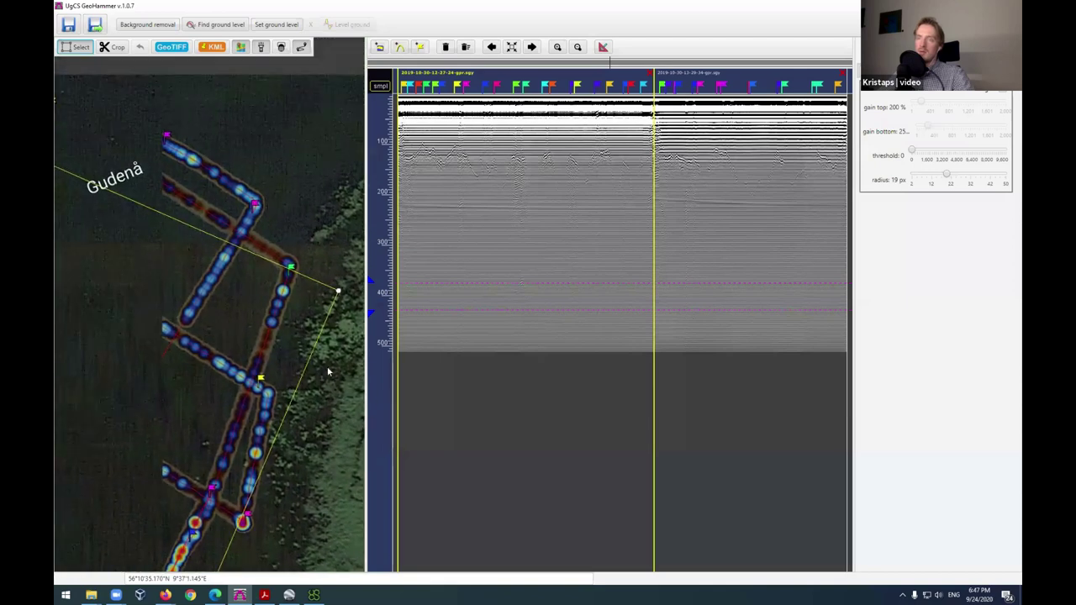
scroll(320, 301, "down", 4)
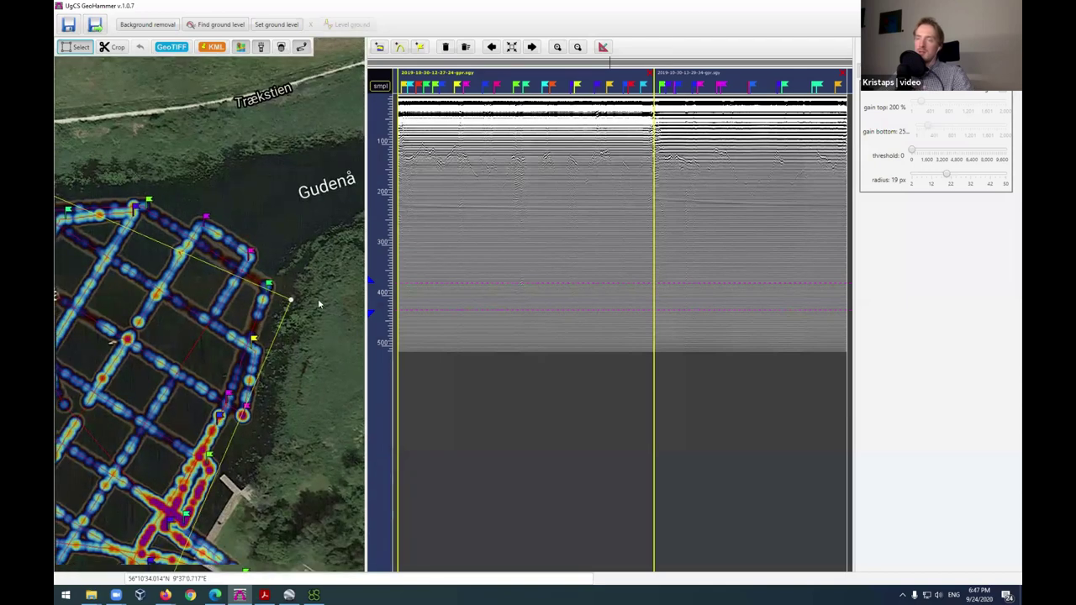
scroll(294, 342, "up", 5)
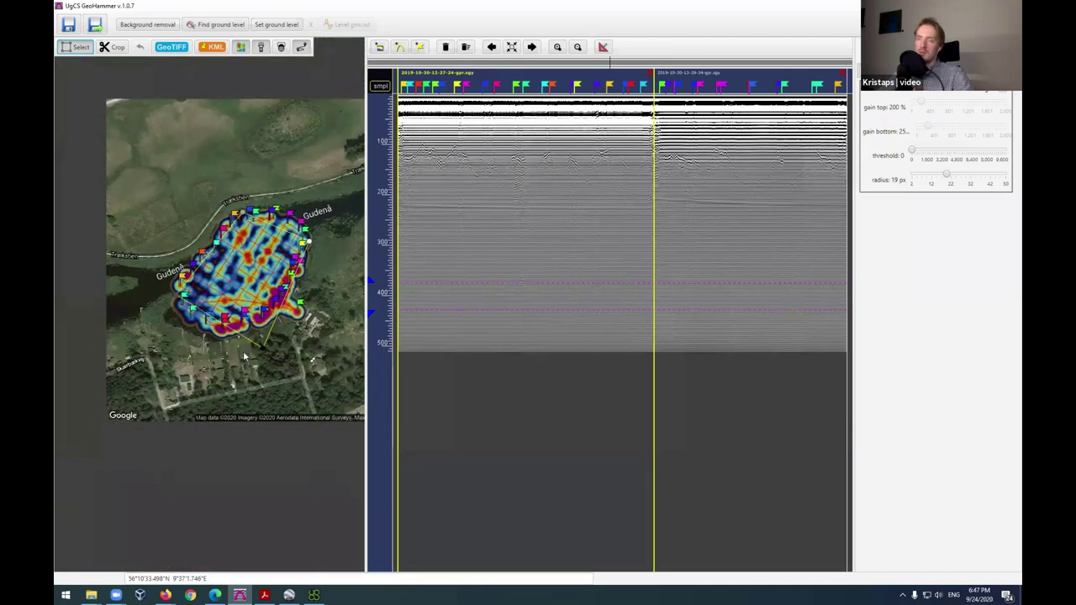
Step: Check the southern and western outline edges, then crop the survey to the framed area
left_click_drag(293, 341, 274, 333)
left_click_drag(190, 350, 210, 470)
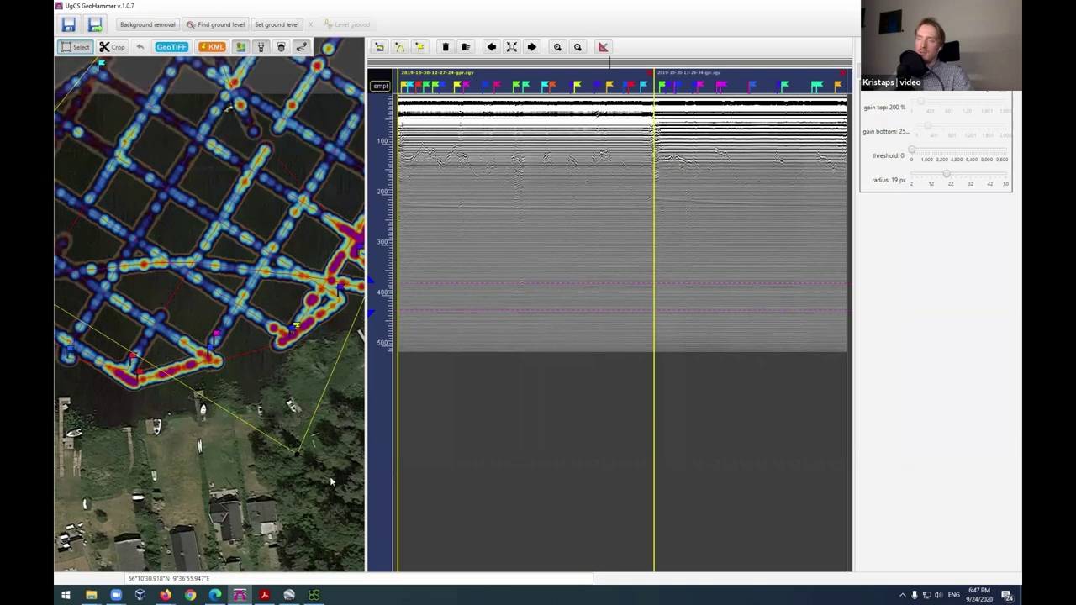
left_click_drag(297, 459, 287, 452)
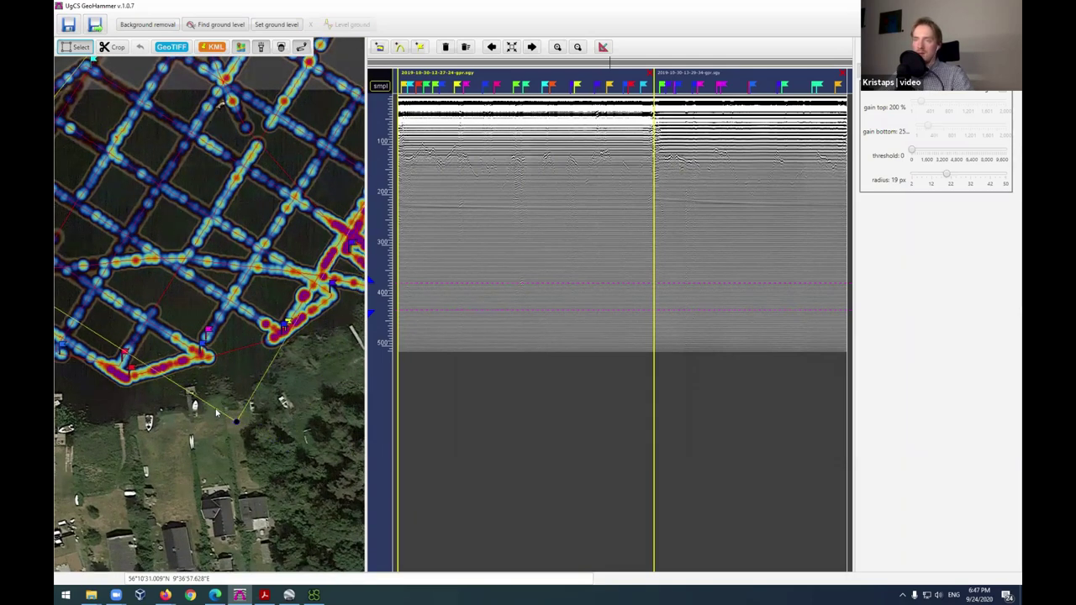
left_click_drag(195, 407, 288, 408)
left_click_drag(131, 406, 121, 508)
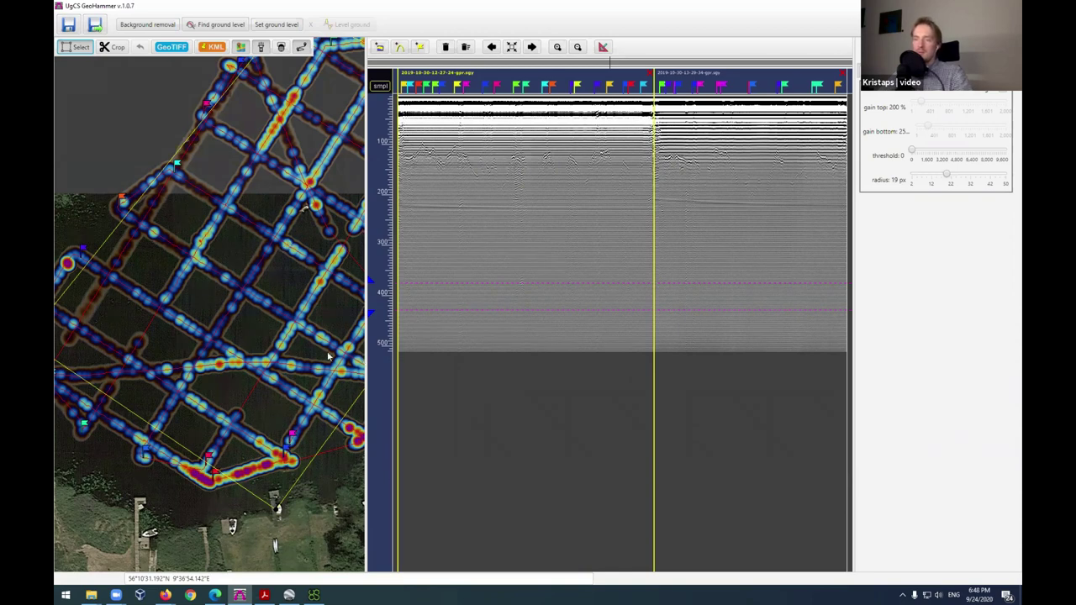
left_click_drag(268, 415, 313, 439)
left_click_drag(378, 422, 338, 391)
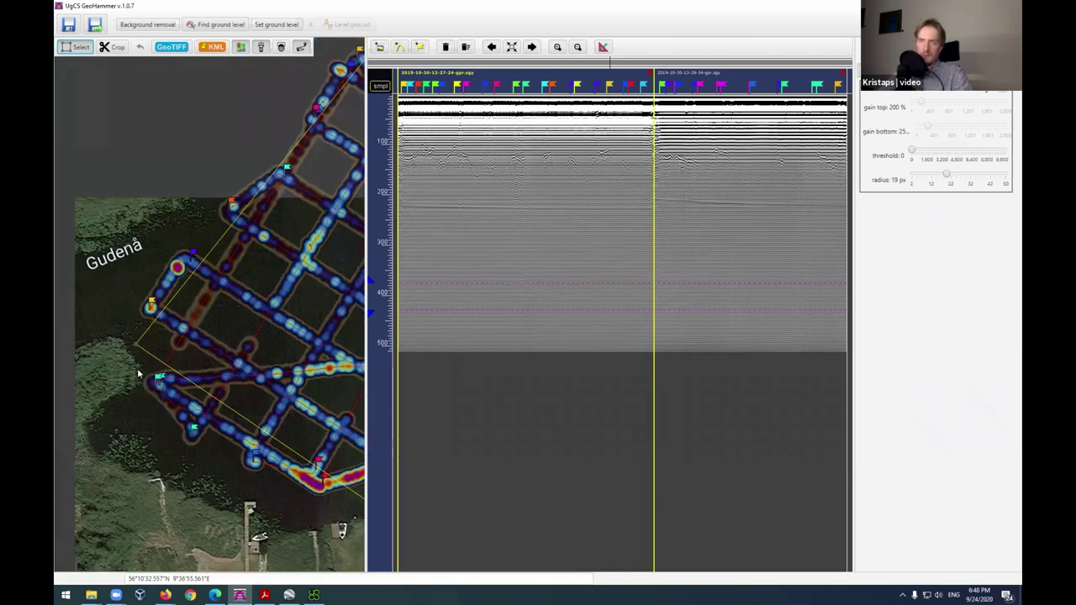
left_click_drag(80, 302, 54, 422)
left_click_drag(256, 227, 113, 216)
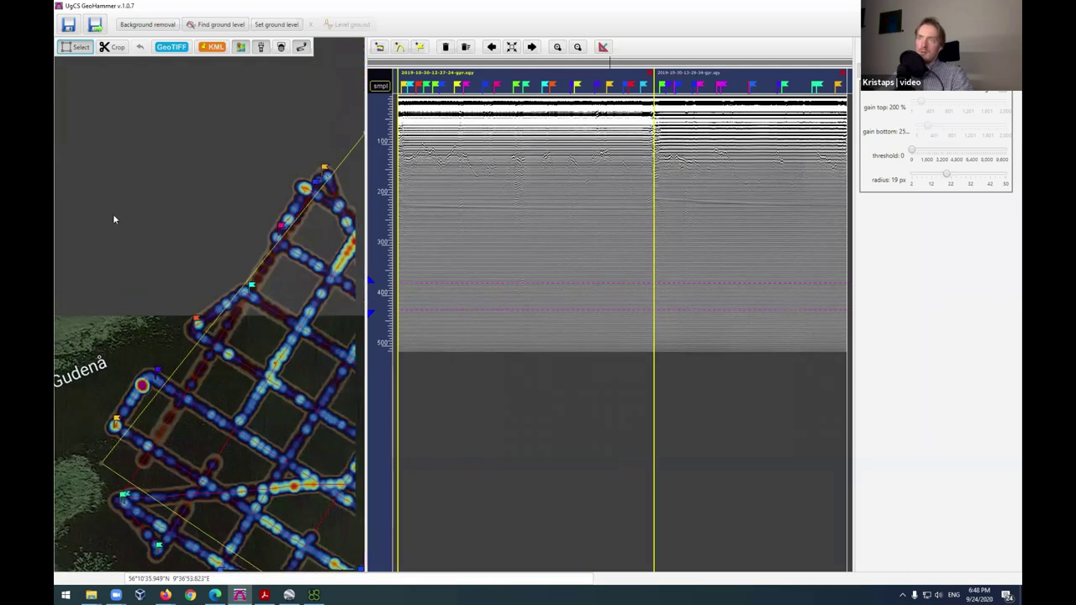
scroll(196, 235, "down", 1)
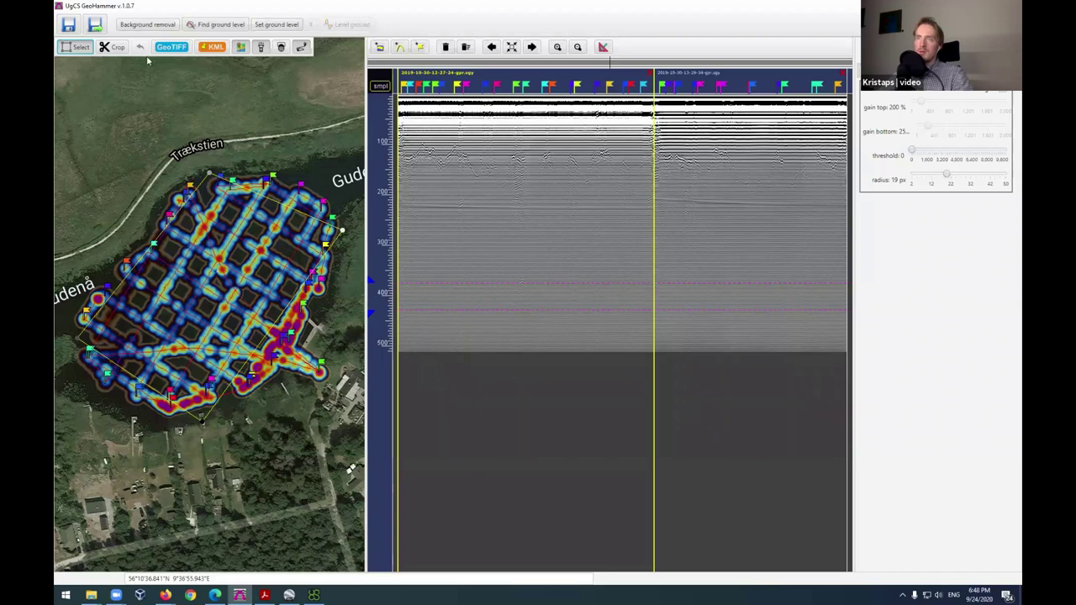
left_click(116, 48)
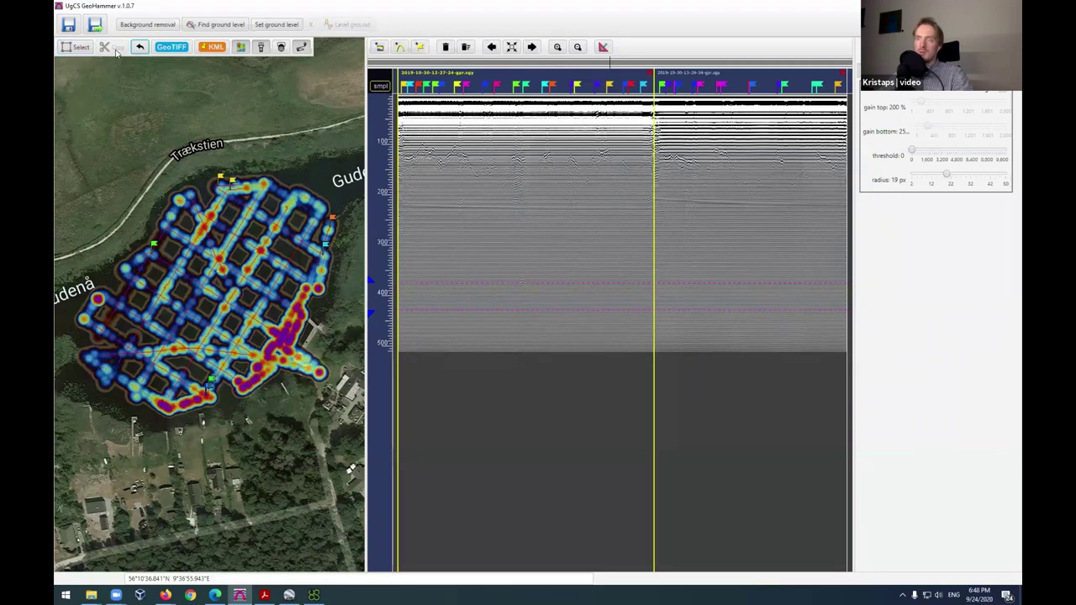
Step: Review the cropped heatmap and start closing a survey file from its profile tab
scroll(284, 286, "up", 3)
scroll(283, 286, "down", 1)
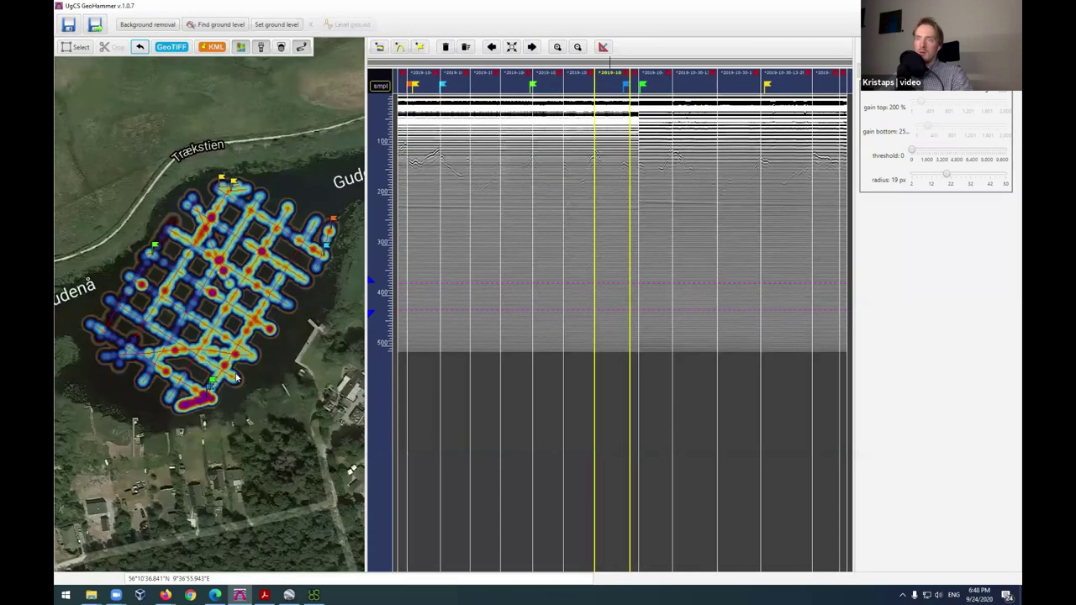
scroll(264, 391, "up", 1)
left_click_drag(241, 395, 418, 380)
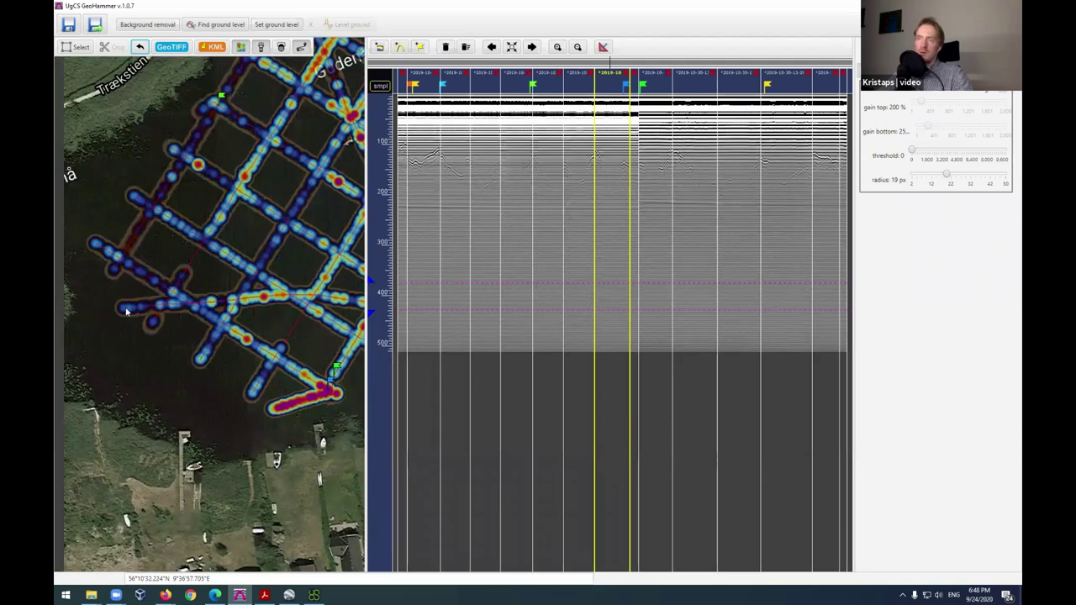
left_click_drag(166, 335, 83, 344)
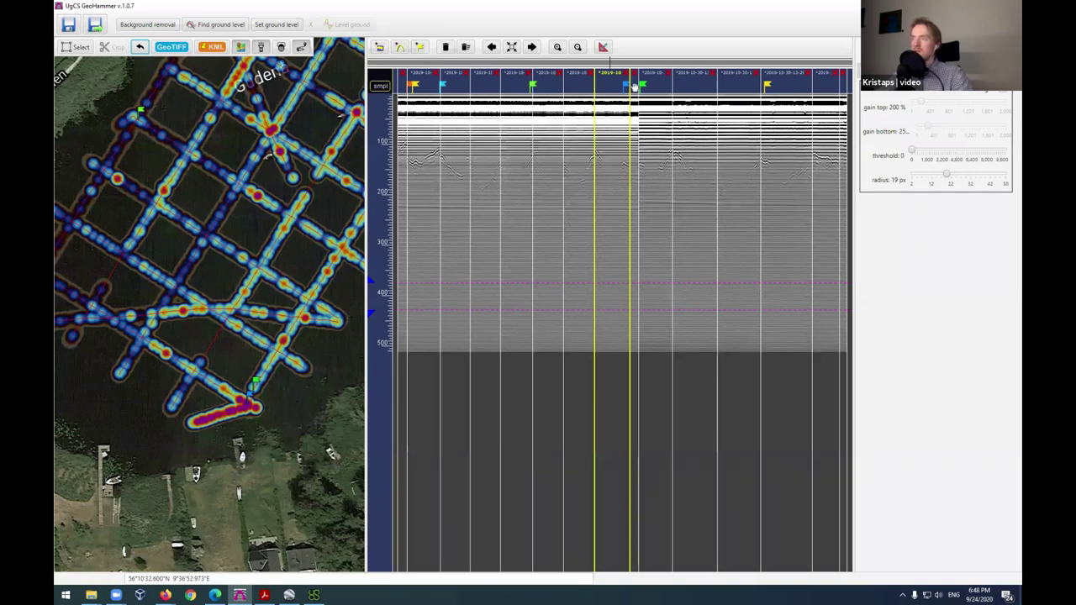
left_click(635, 73)
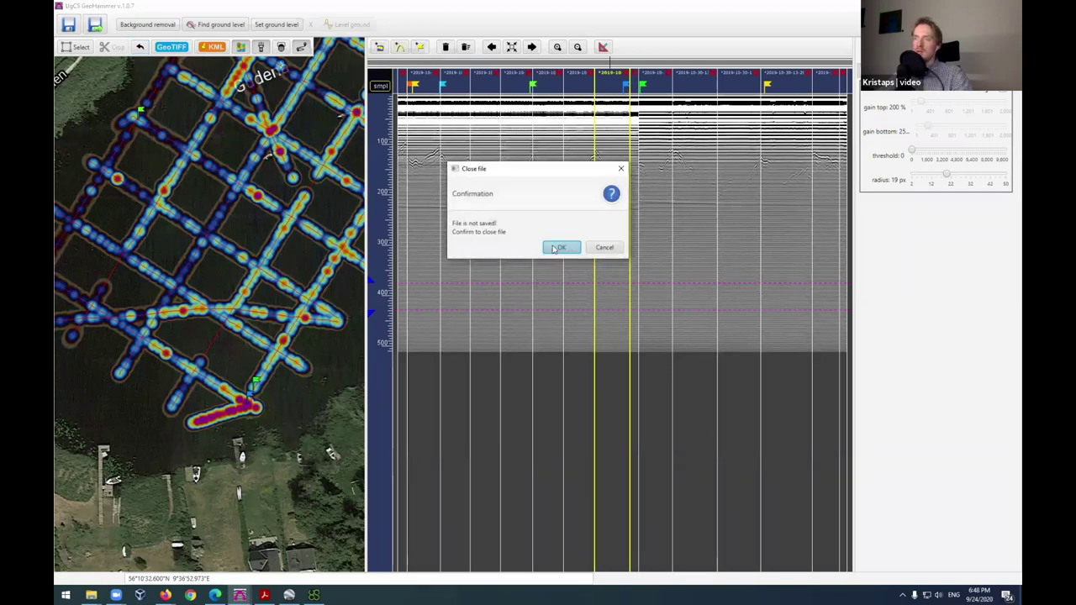
Step: Close the unsaved file, then remove all flags from the remaining profiles and map
left_click(559, 246)
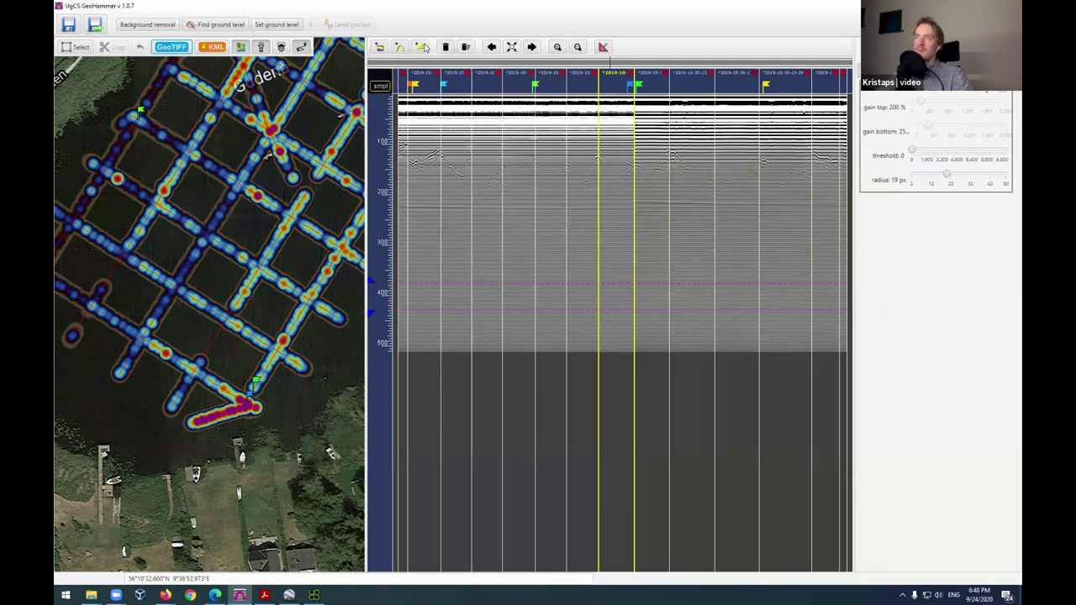
double_click(613, 94)
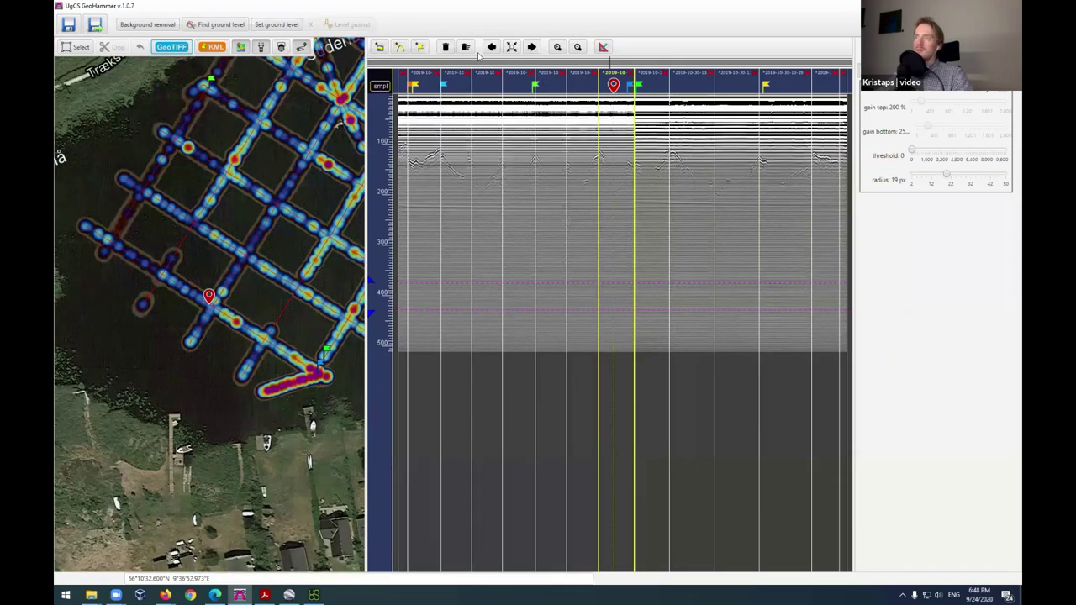
left_click(418, 47)
mouse_move(618, 88)
left_mouse_down()
mouse_move(594, 88)
mouse_move(701, 92)
mouse_move(624, 94)
left_mouse_up()
left_click(465, 47)
left_click(560, 242)
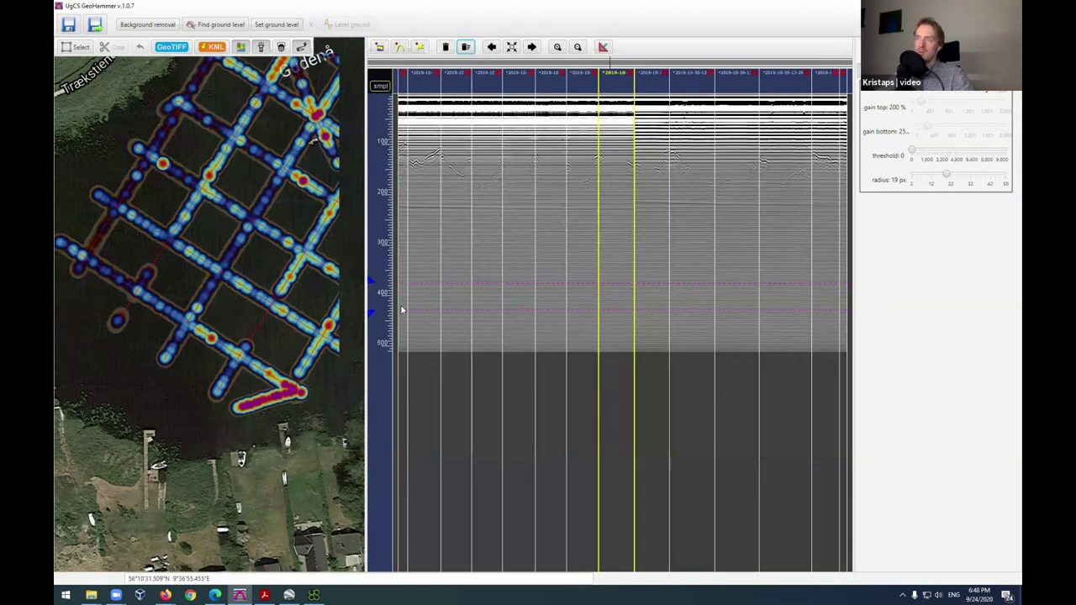
left_click(400, 69)
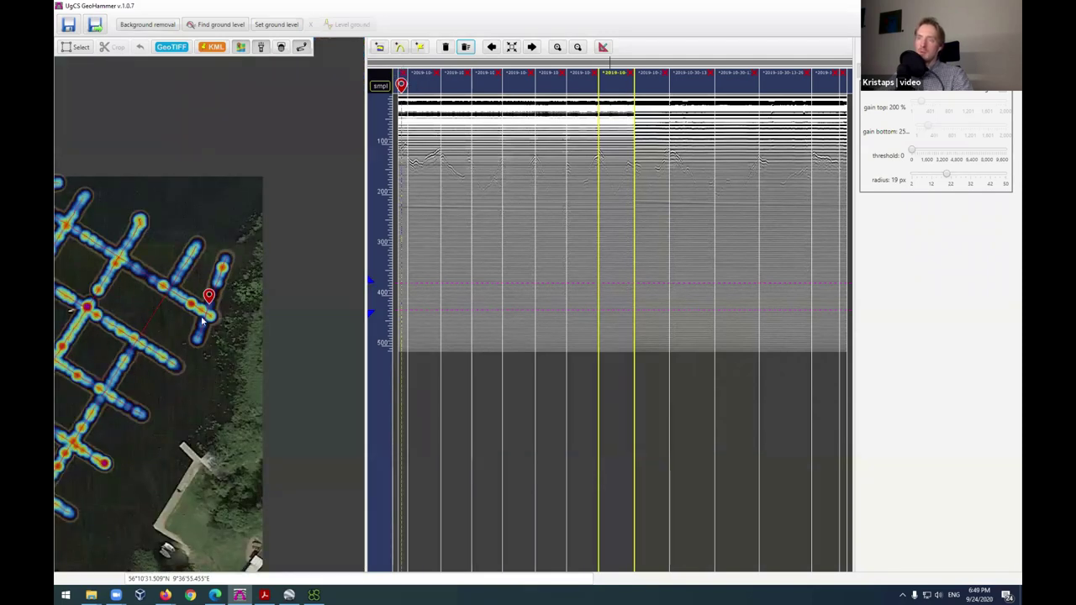
Step: Remove the red start marker and follow successive radargram traces on the satellite map
left_click(403, 73)
left_click(561, 250)
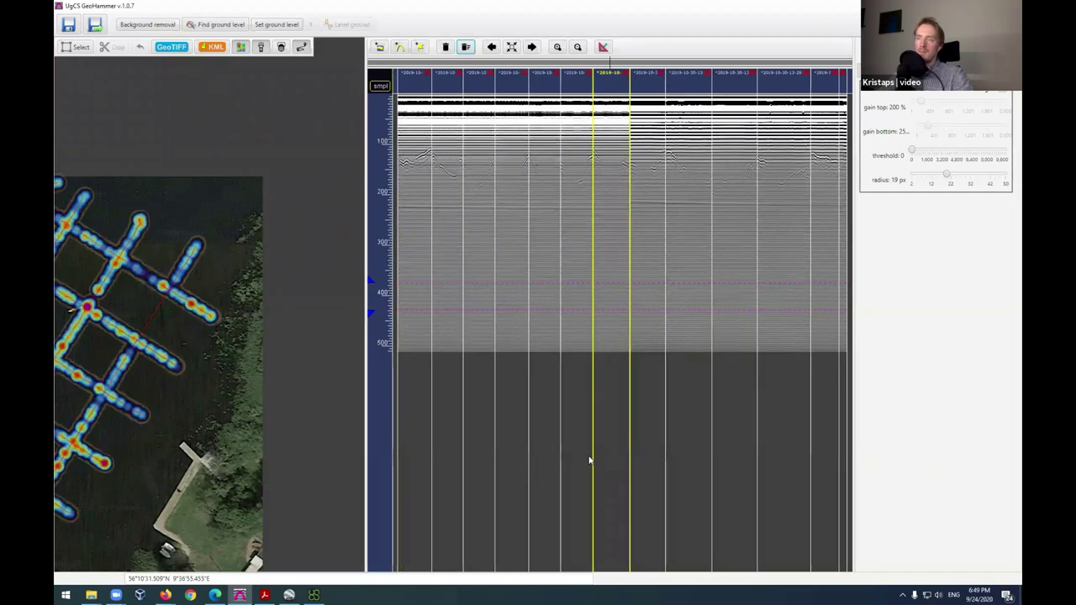
scroll(328, 343, "down", 5)
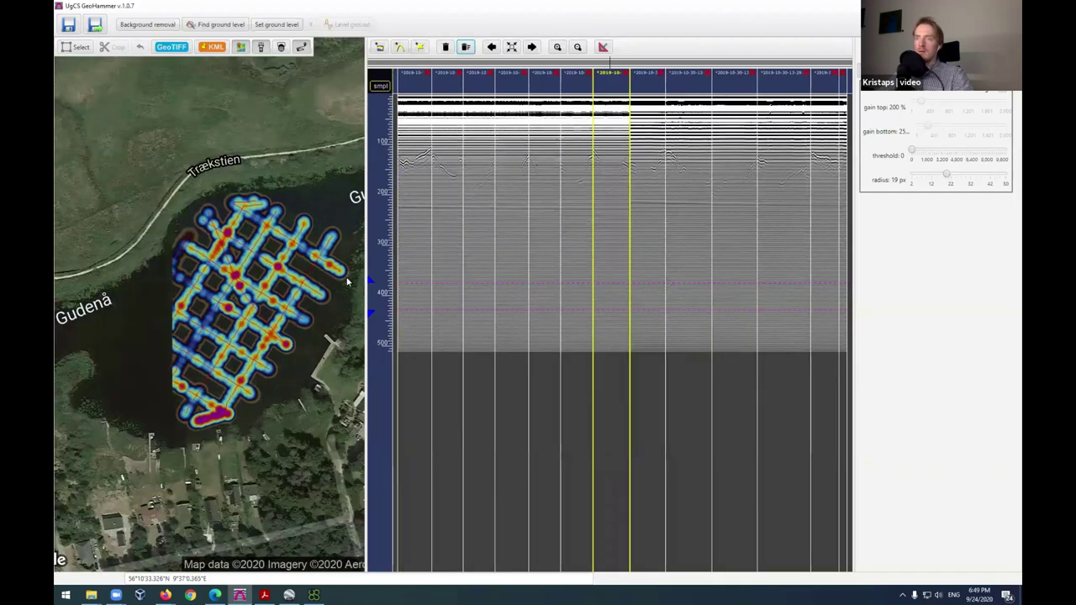
scroll(218, 260, "up", 2)
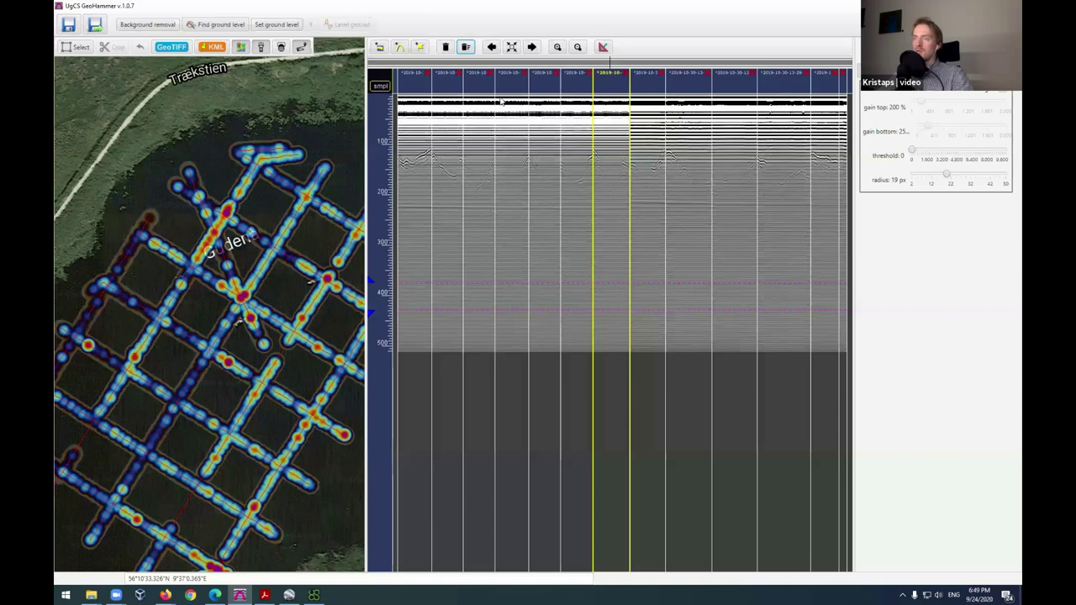
left_click(419, 86)
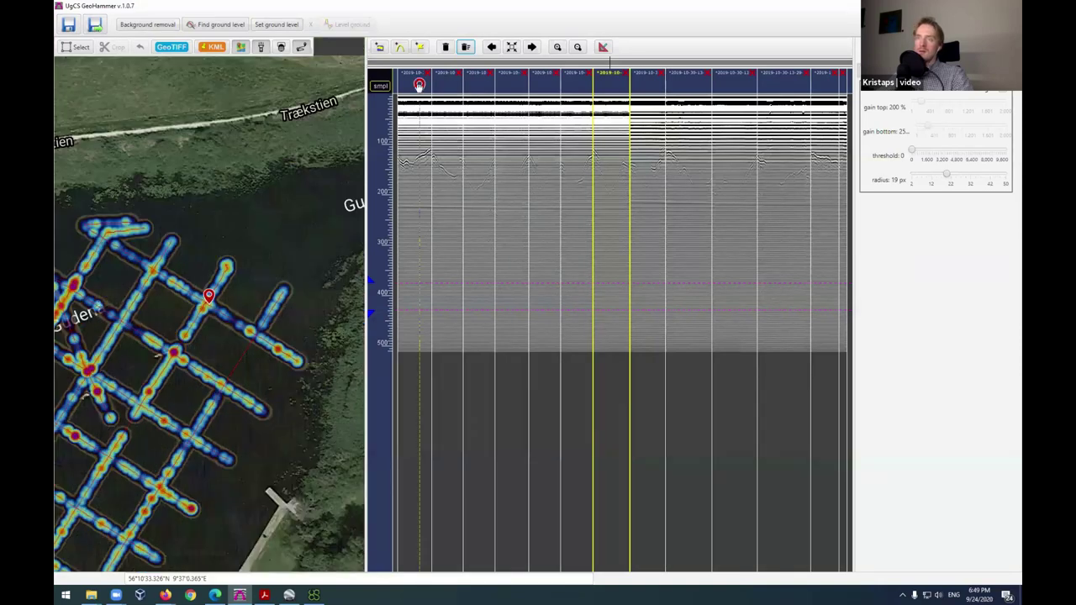
left_click(451, 86)
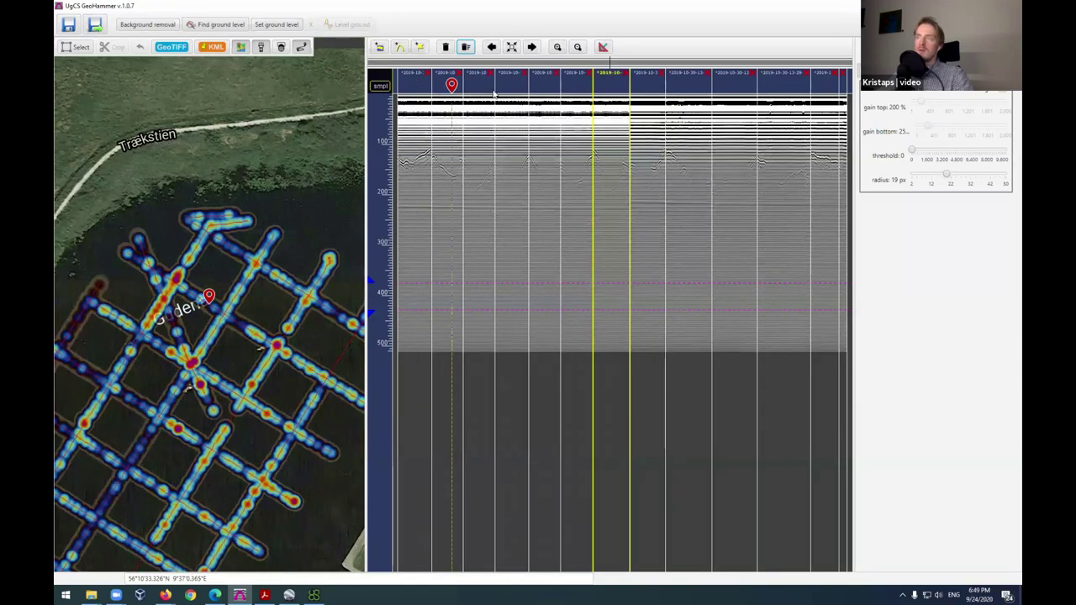
left_click(481, 86)
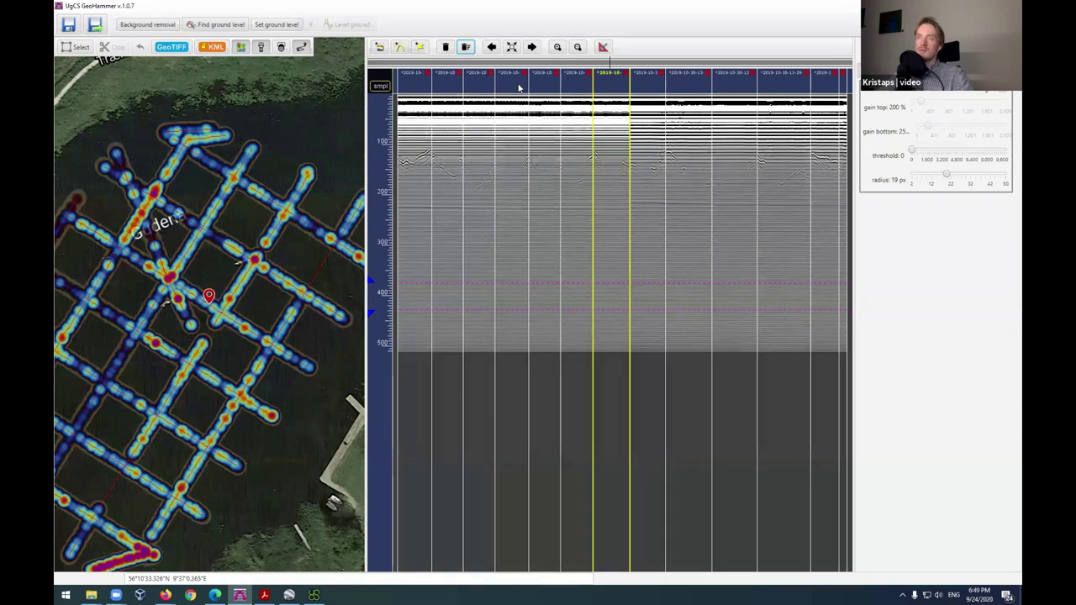
left_click(519, 86)
left_click(574, 89)
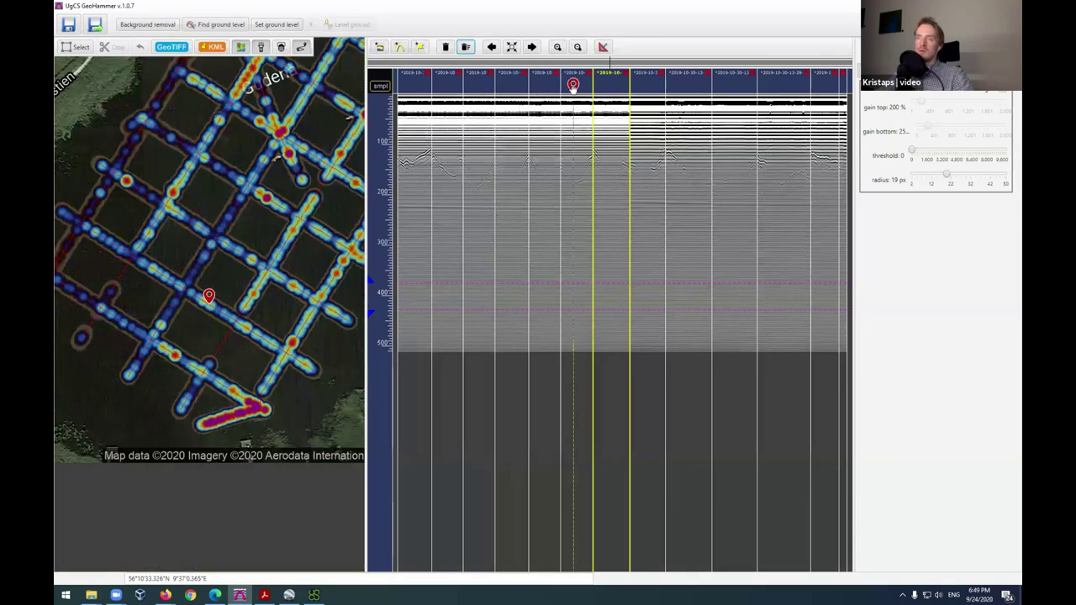
left_click(618, 90)
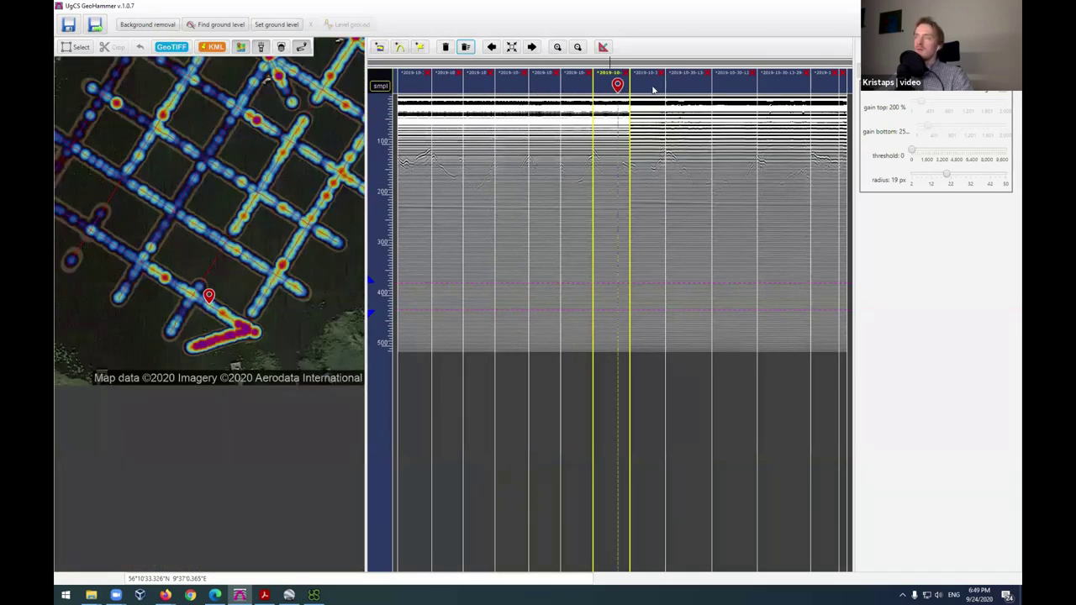
left_click(652, 86)
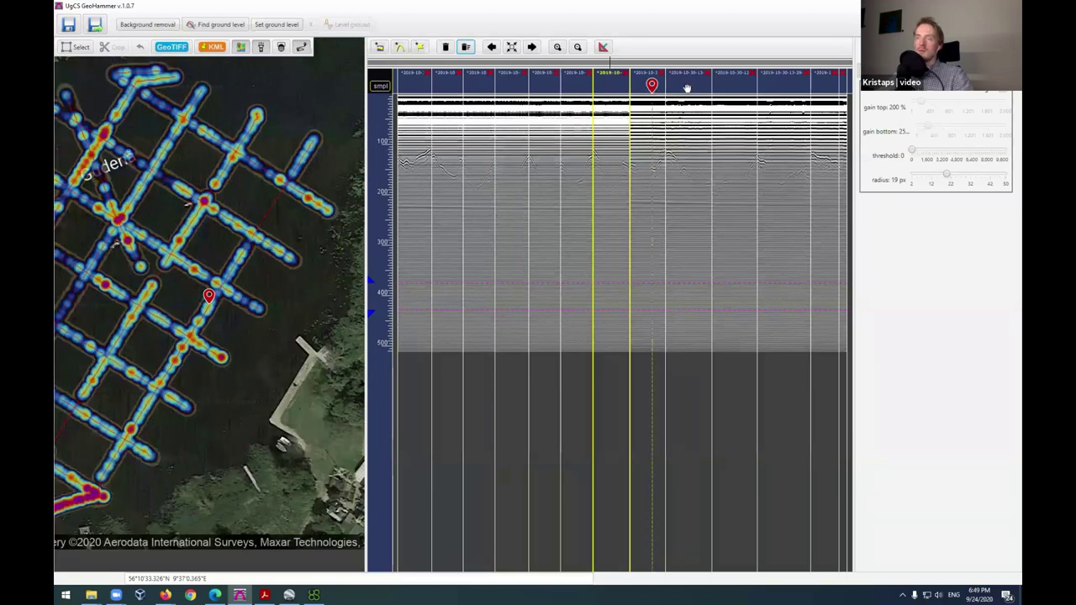
left_click(686, 87)
left_click(776, 87)
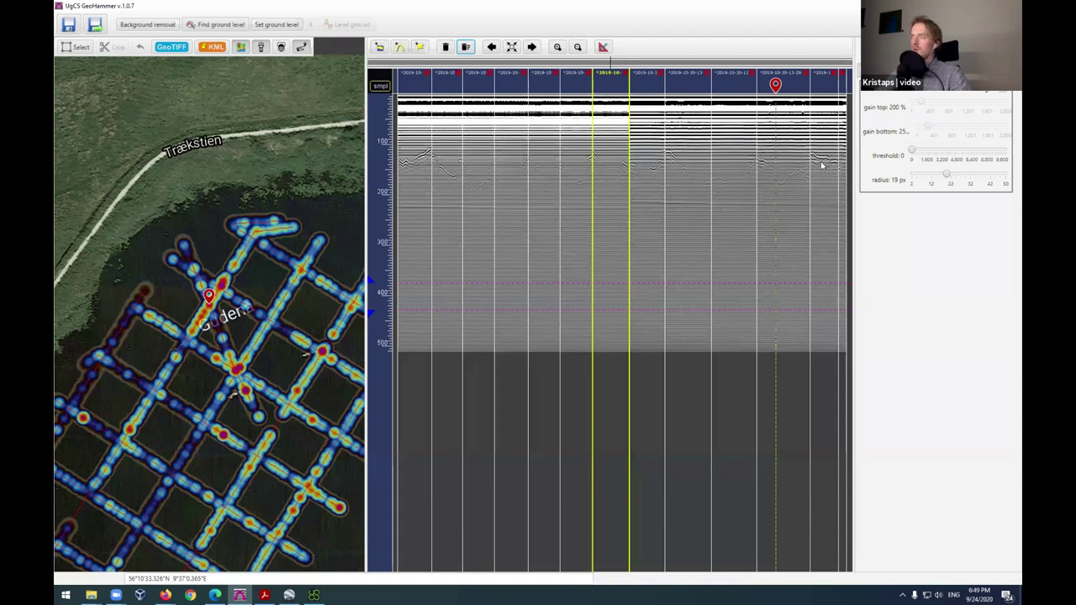
Step: Flag a trace near the profile end and begin closing the last profile file
left_click_drag(595, 63, 659, 82)
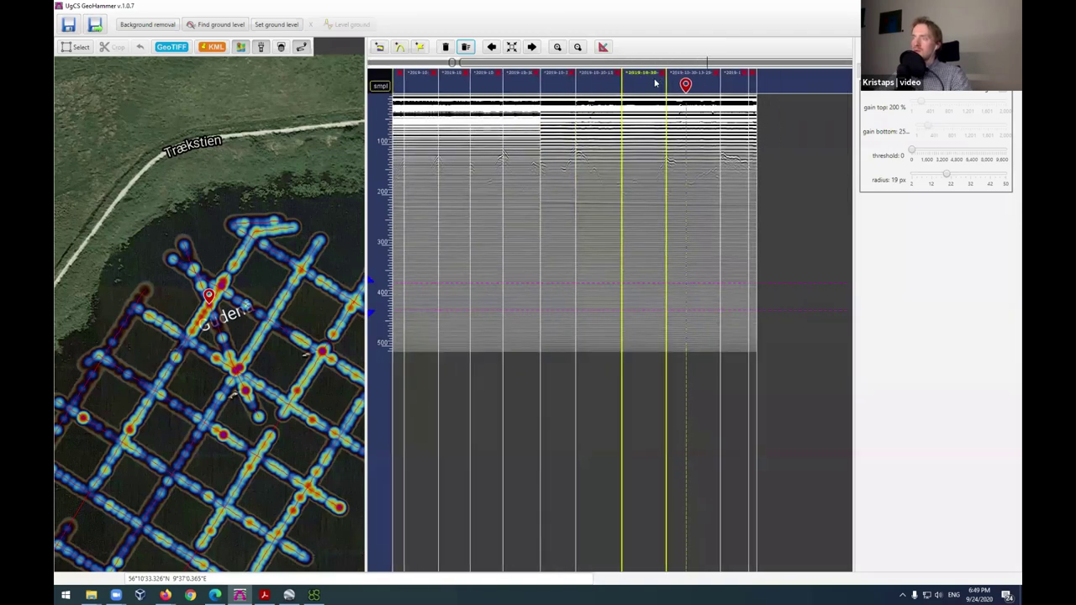
left_click(644, 90)
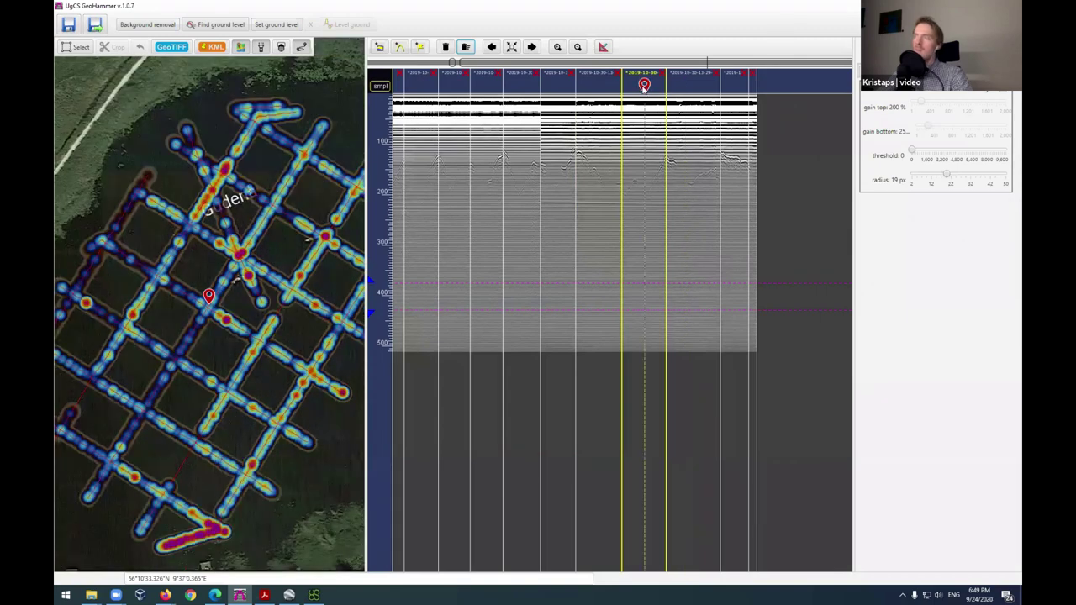
left_click(699, 89)
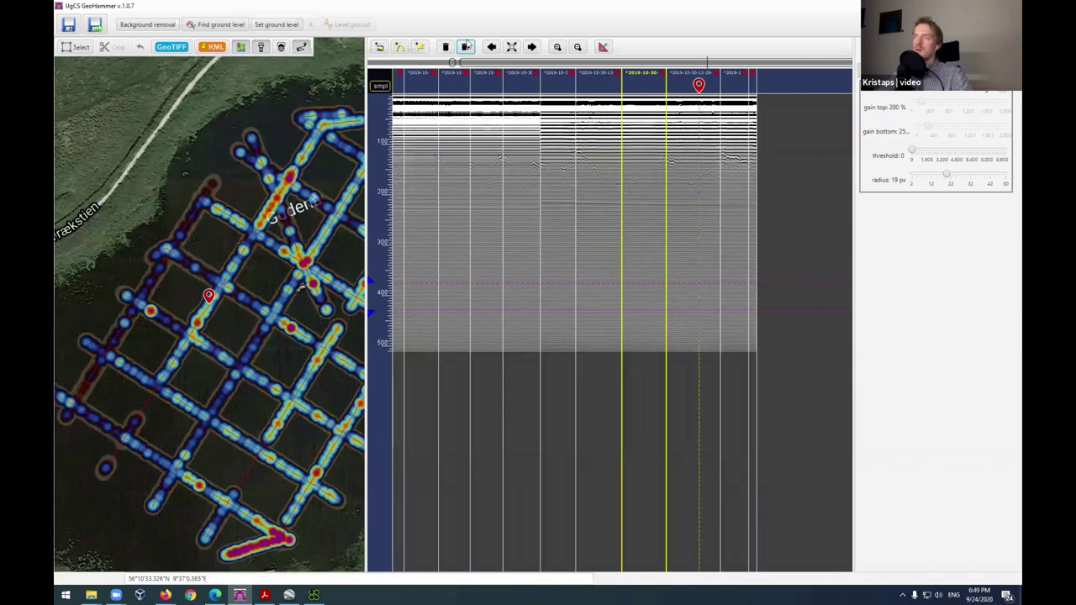
left_click(699, 86)
scroll(728, 86, "down", 1)
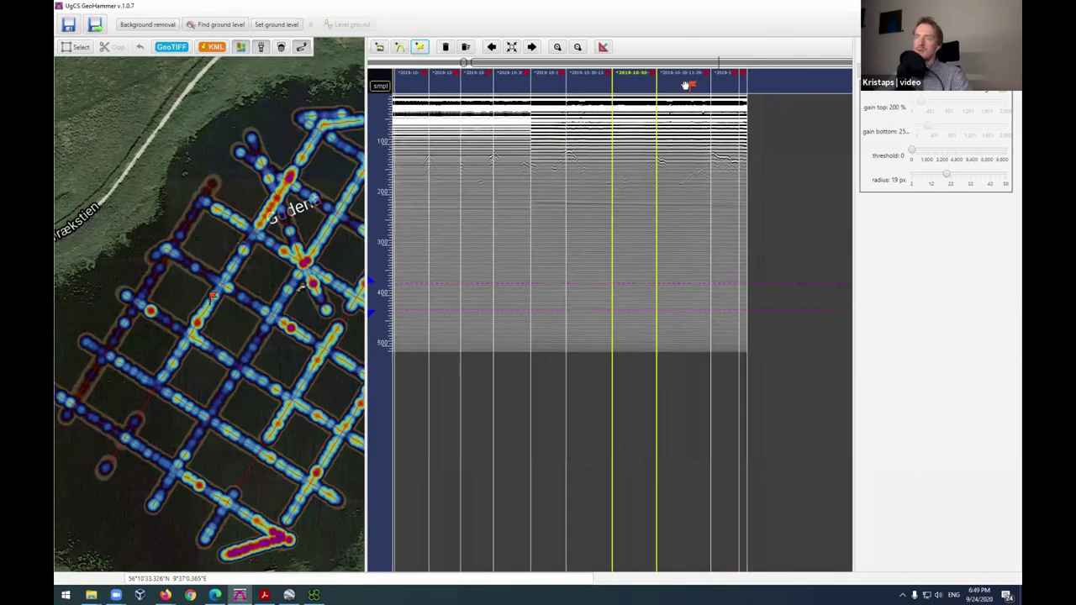
left_click(724, 85)
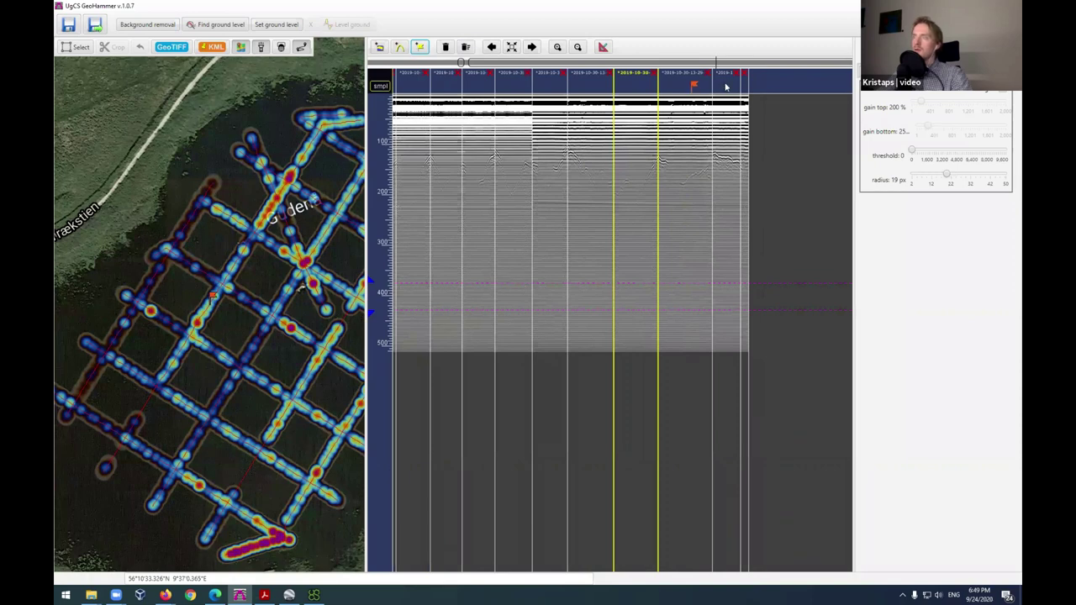
left_click(745, 74)
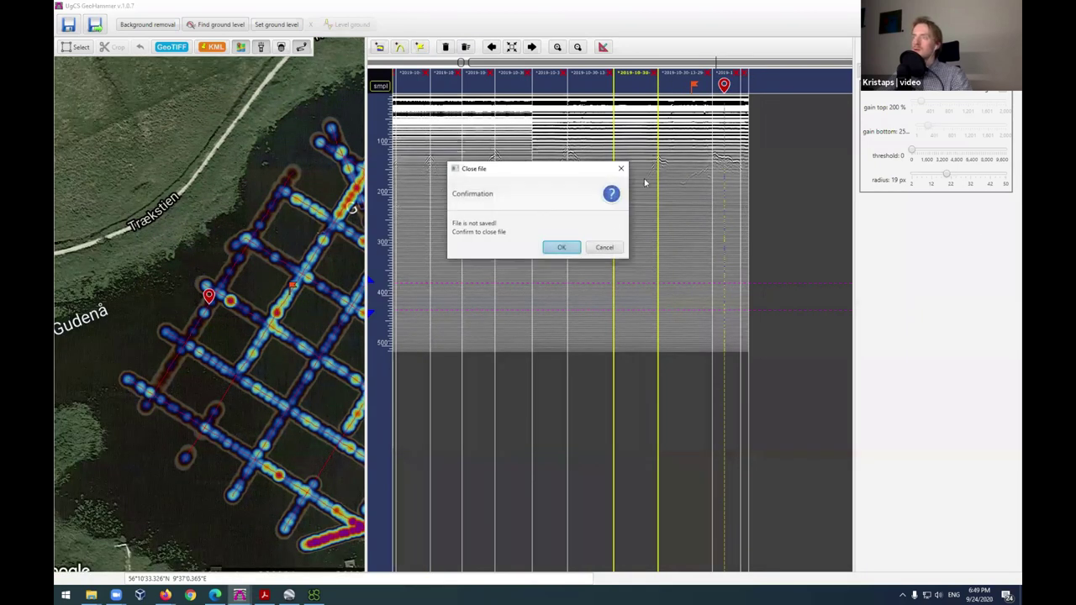
Step: Close the last unsaved file and apply background removal to the radargram
left_click(567, 247)
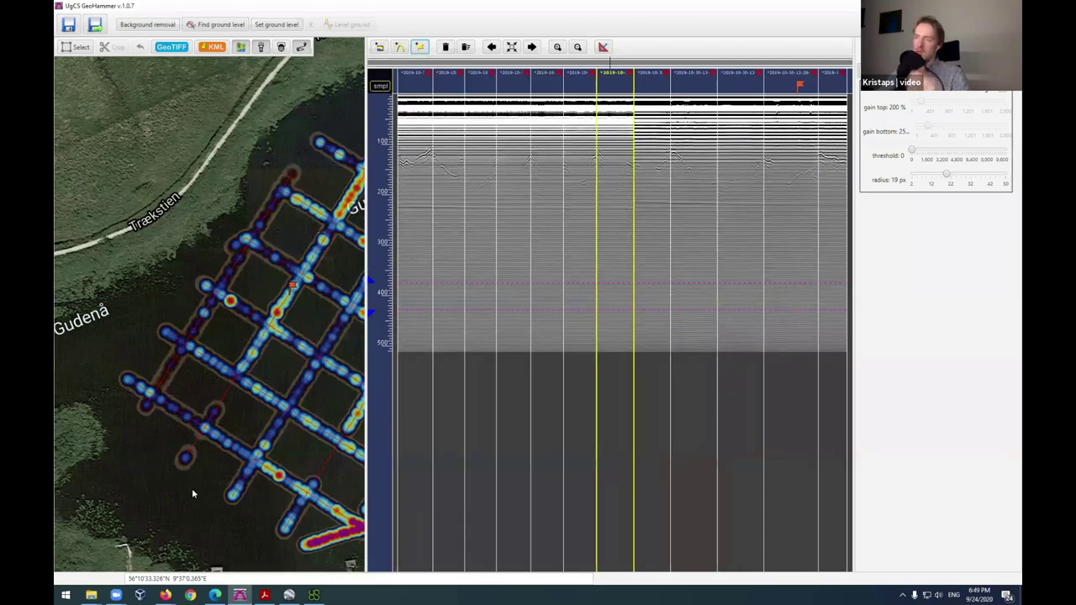
left_click(419, 47)
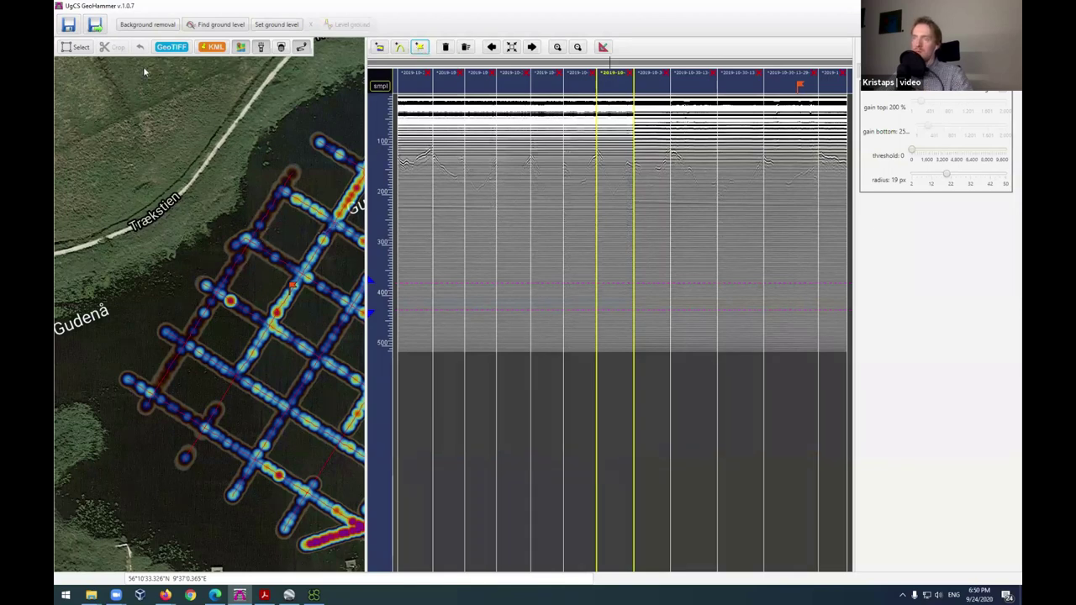
left_click(148, 24)
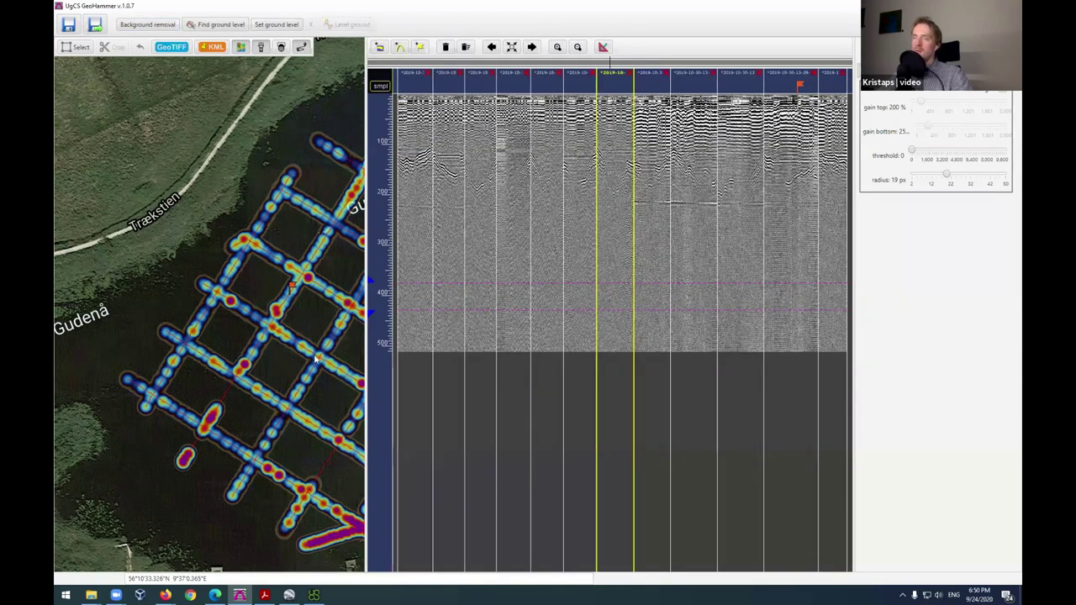
scroll(302, 321, "down", 2)
scroll(120, 294, "down", 1)
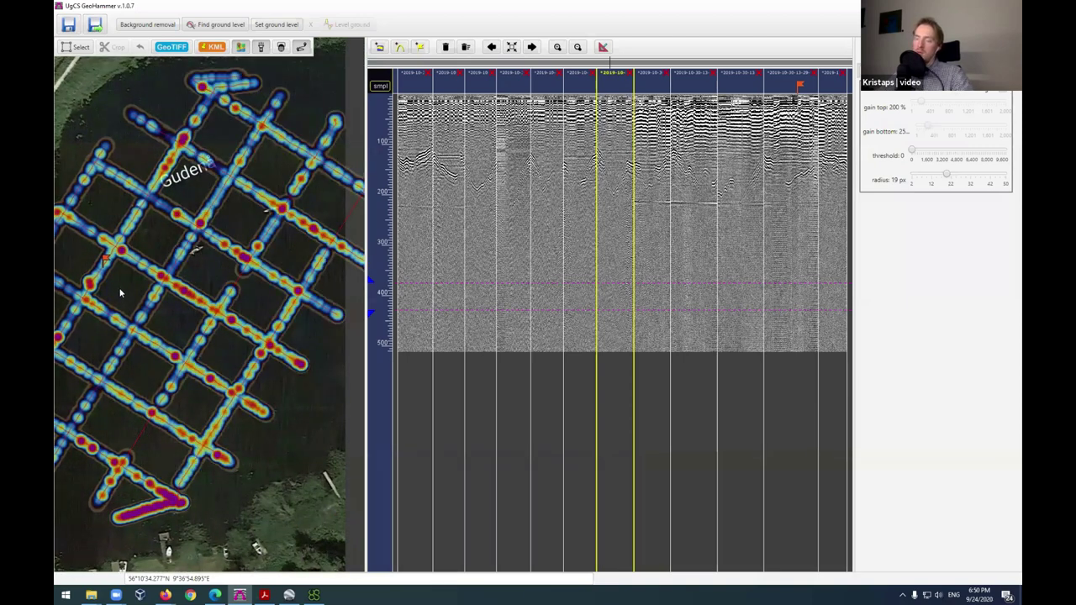
left_click_drag(389, 405, 516, 404)
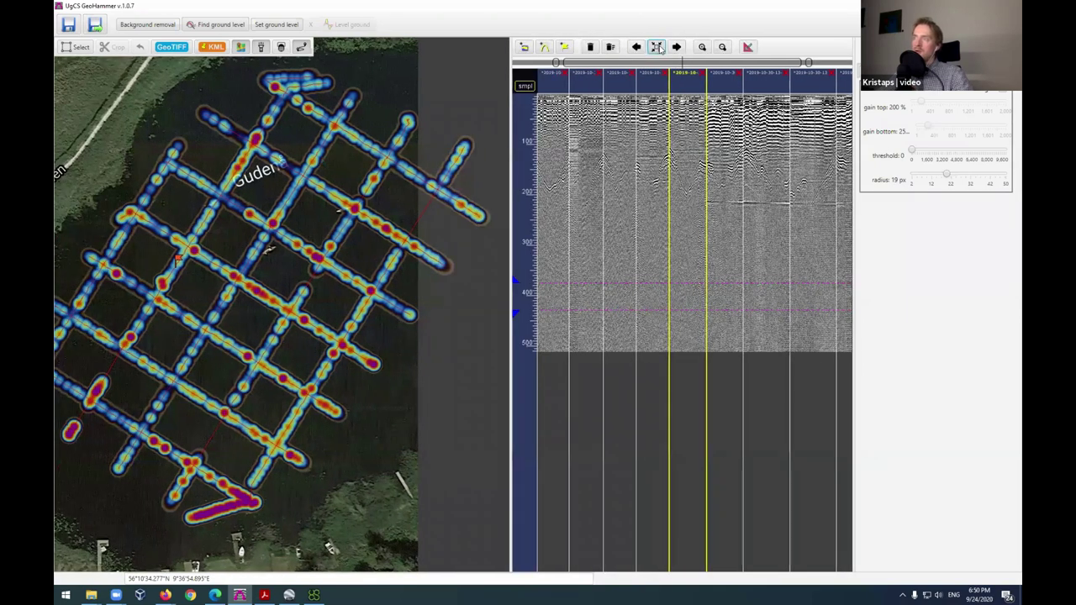
Step: Fit a single SGY profile file to the window and step back four profiles
left_click(656, 47)
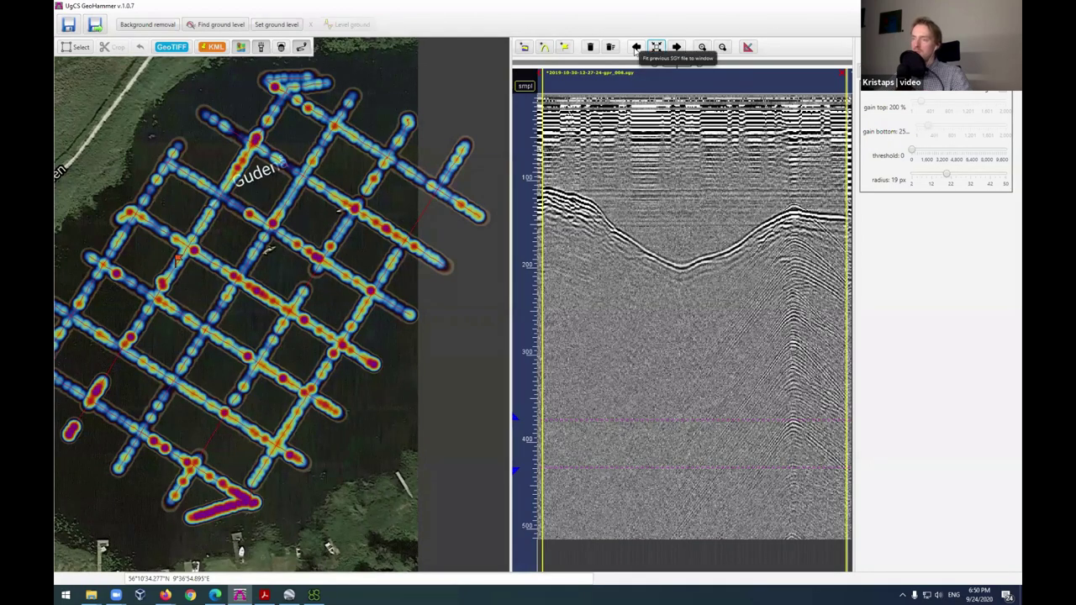
left_click(637, 47)
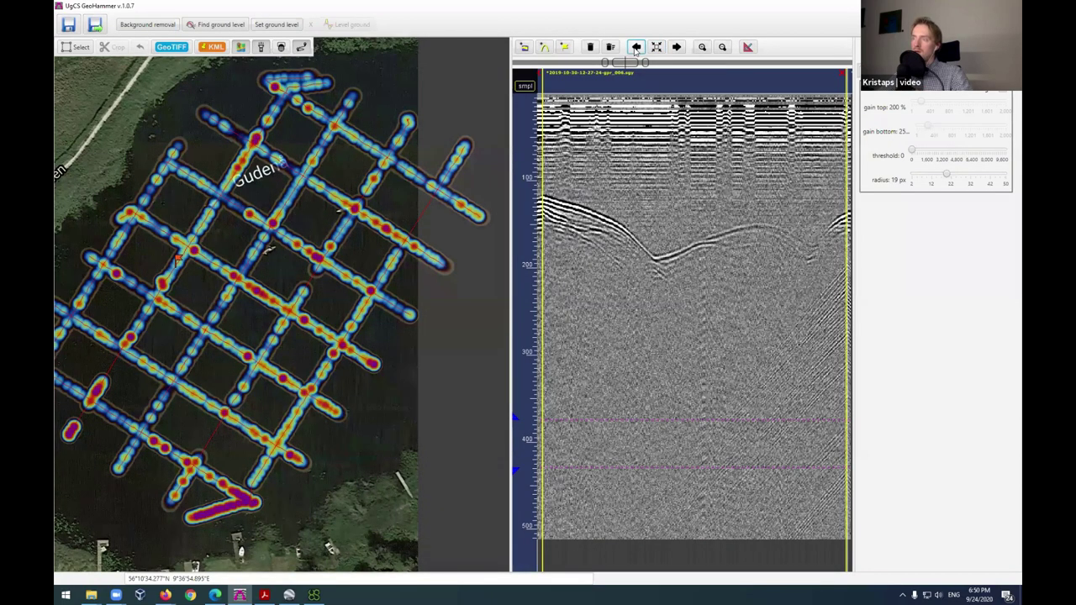
left_click(636, 48)
left_click(637, 48)
left_click(637, 48)
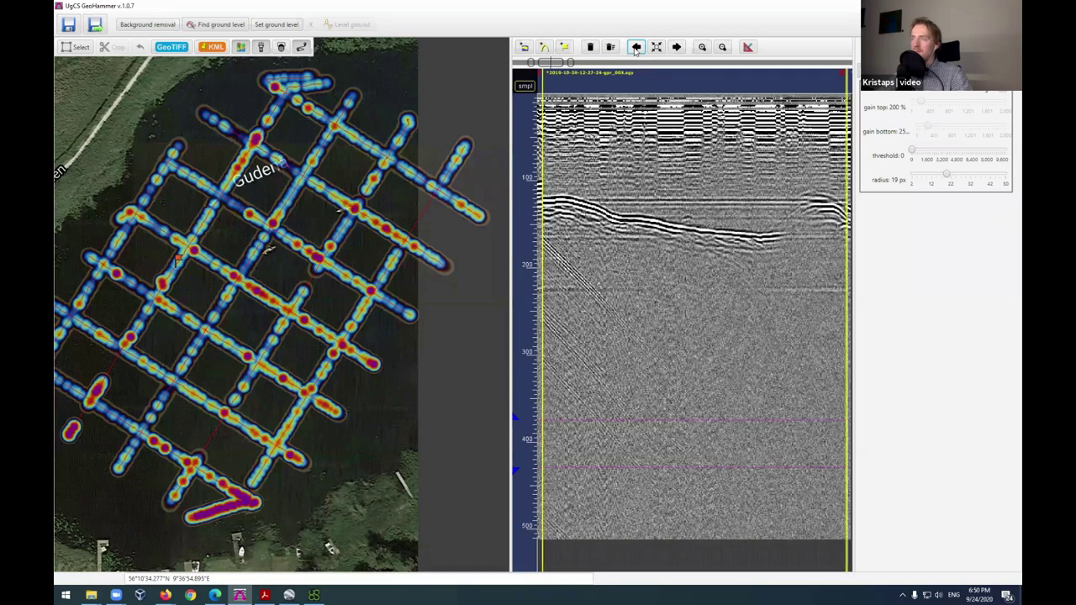
Step: Step forward five profile files, then bring the webinar slides PDF to the front
left_click(678, 48)
left_click(677, 48)
left_click(678, 48)
left_click(678, 48)
left_click(678, 48)
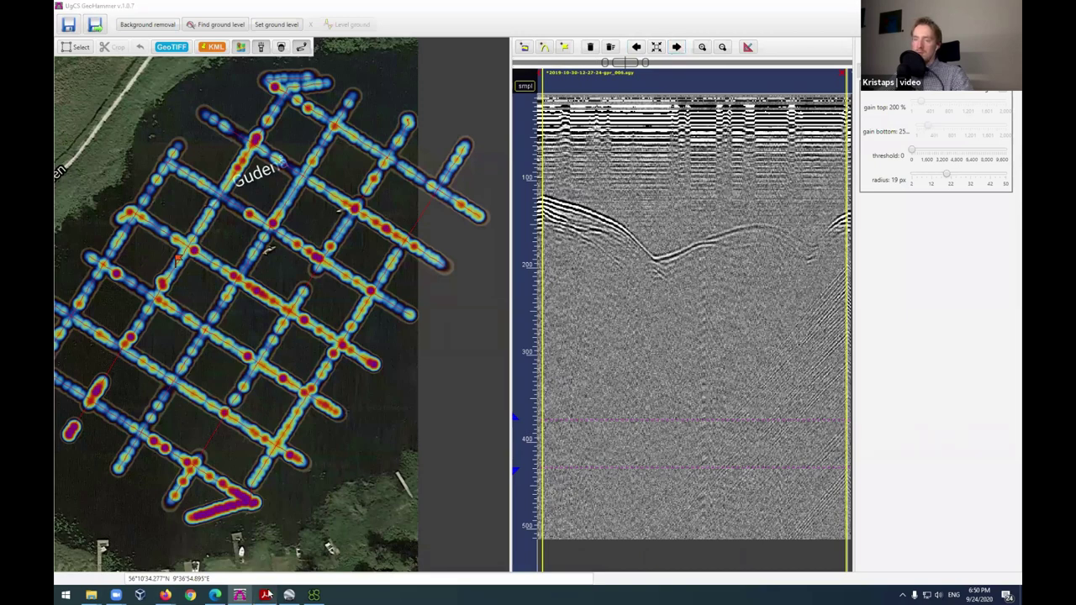
left_click(264, 595)
Step: Show the webinar slides full screen with Ctrl+L
key("ctrl+l")
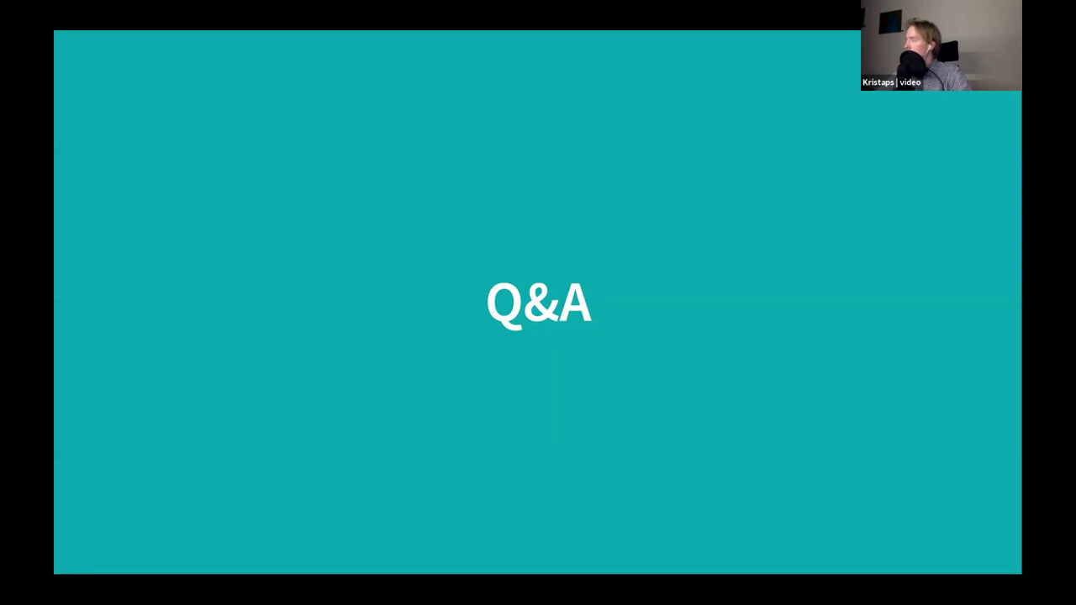
Step: Exit full screen, then present the Comparisons of antennas slide using View > Full Screen Mode
key("Escape")
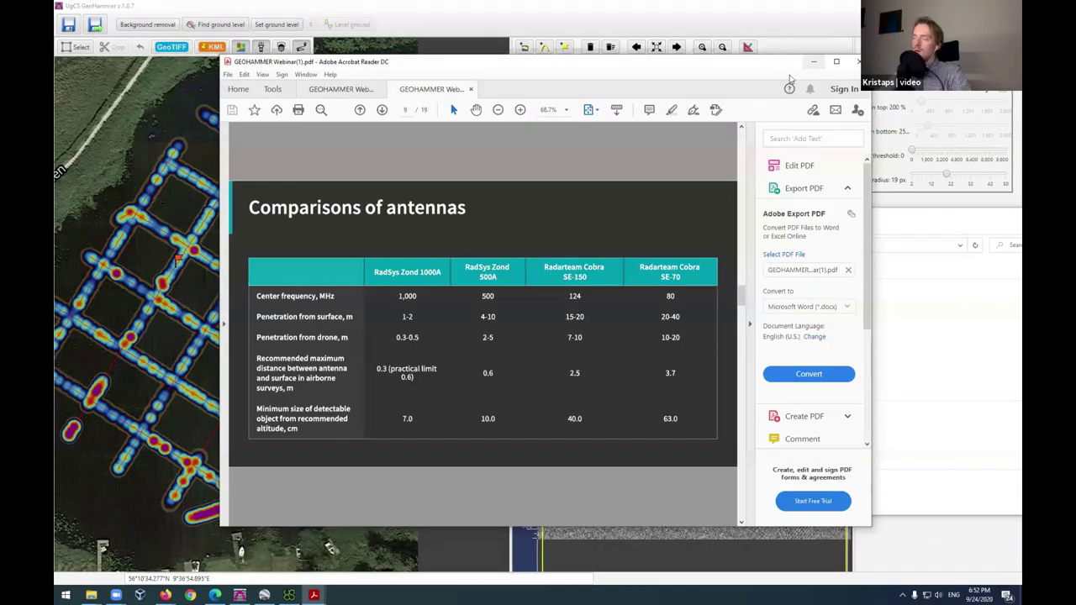
left_click(269, 76)
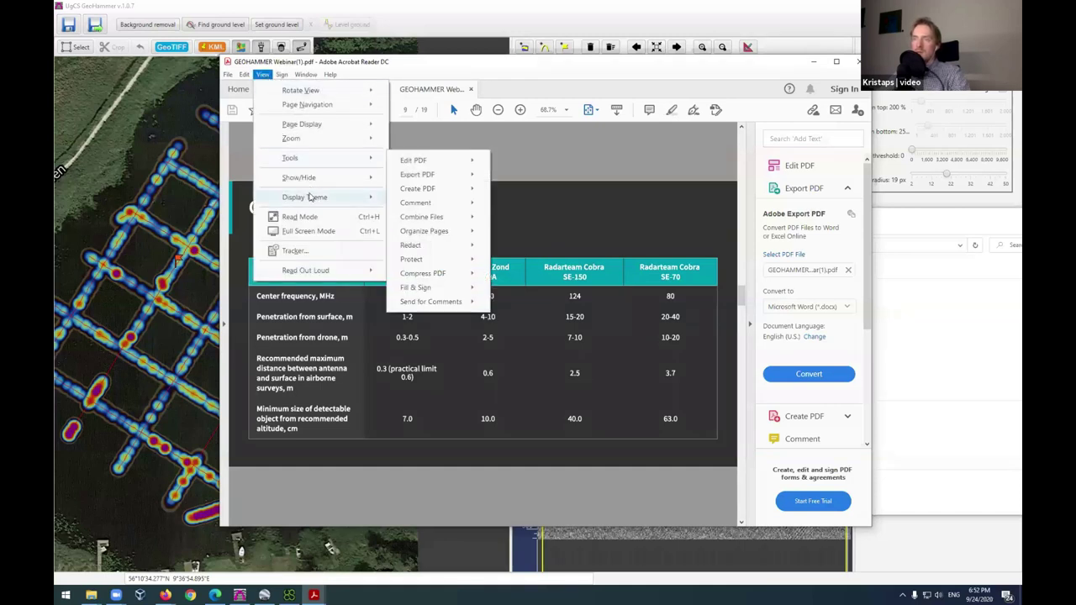
mouse_move(315, 178)
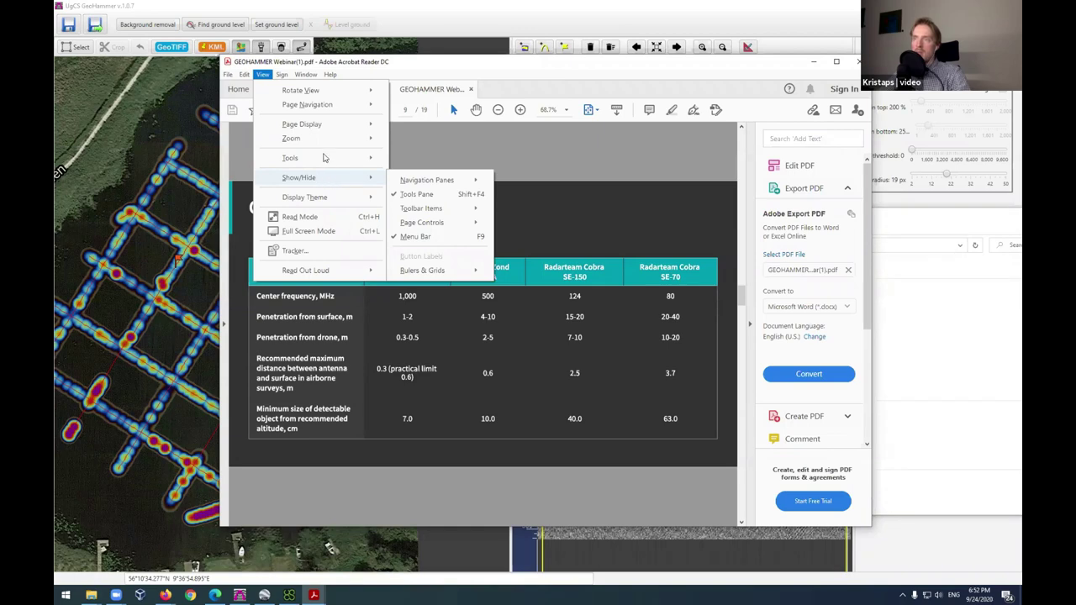
left_click(305, 231)
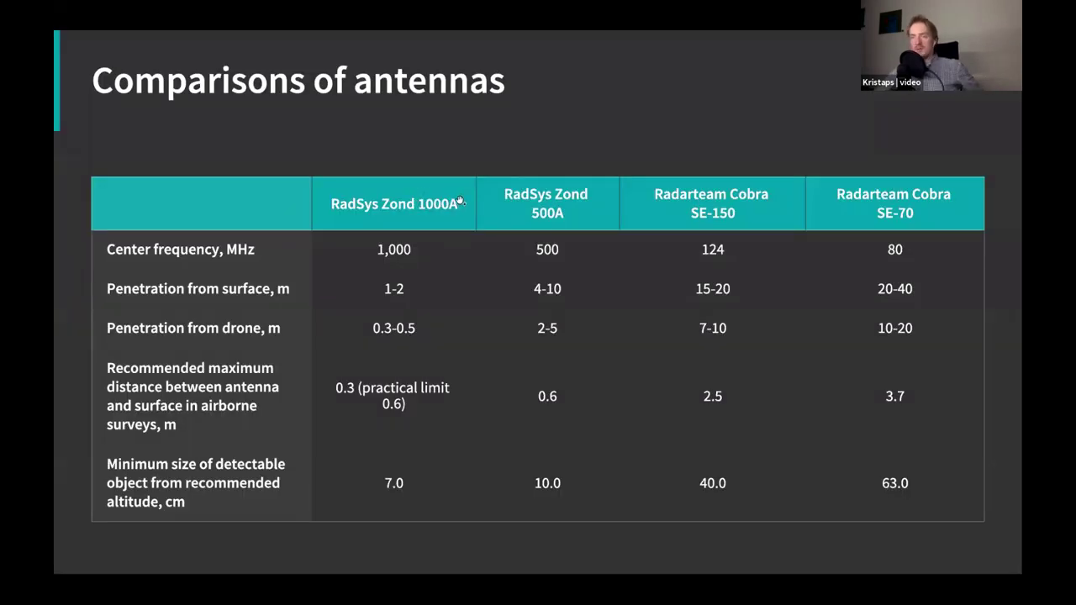
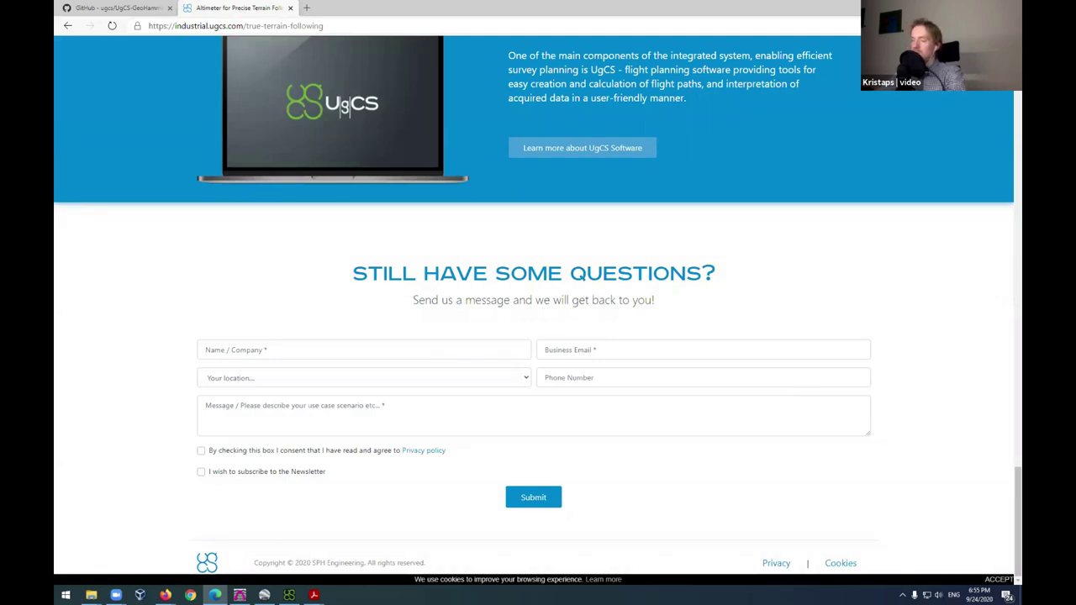
Step: Minimize Edge so the webinar PDF's Q&A slide (page 14) is in front
left_click(964, 8)
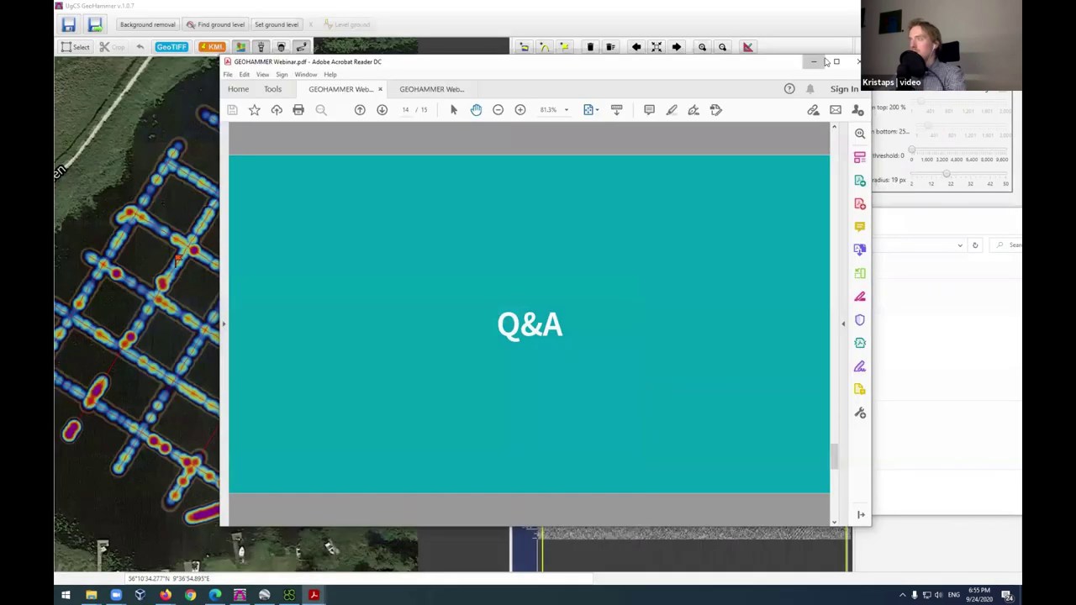
Step: Launch Prism2 from Start search, acknowledging the admin warning and declining the update
left_click(816, 62)
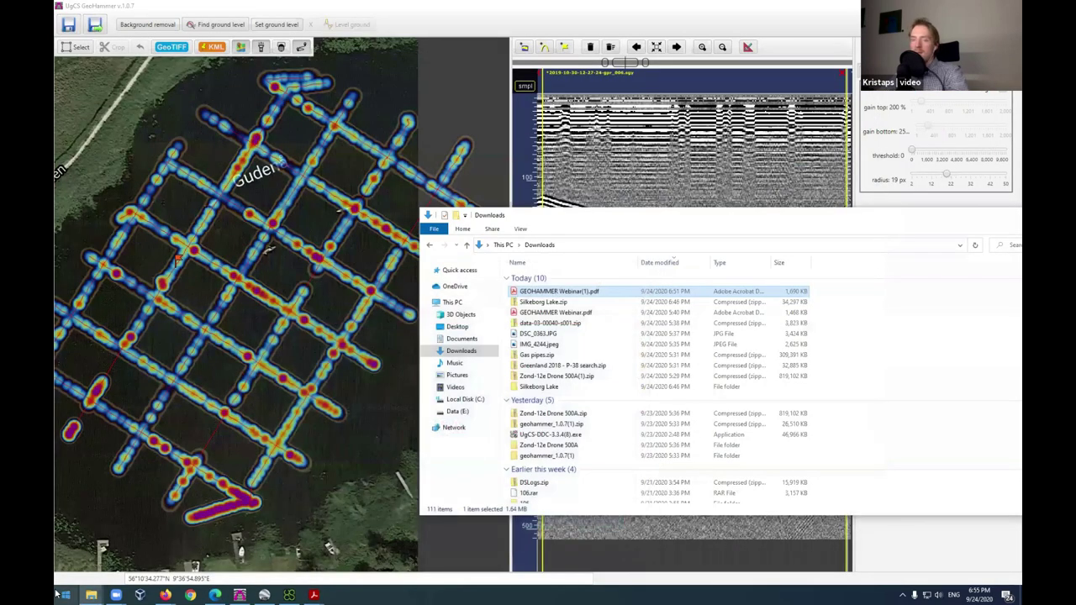
left_click(57, 594)
type("prism")
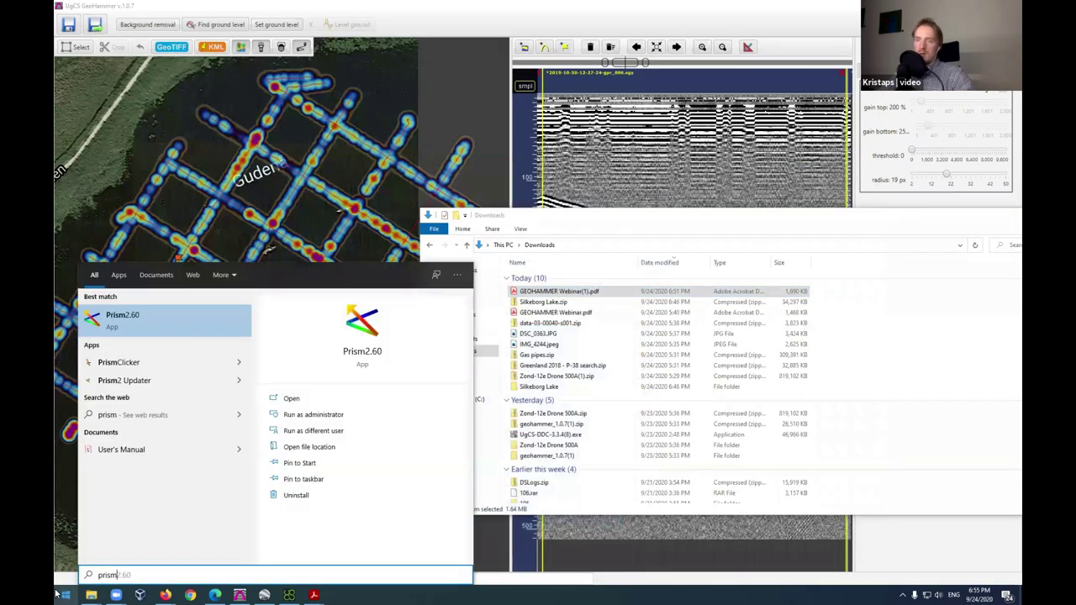
key("Return")
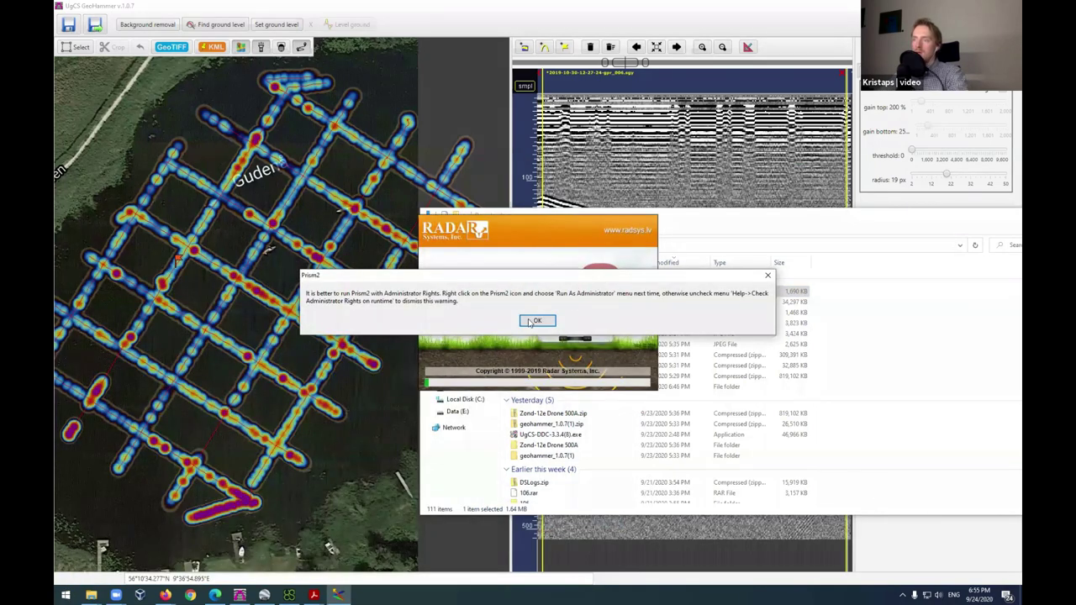
left_click(536, 321)
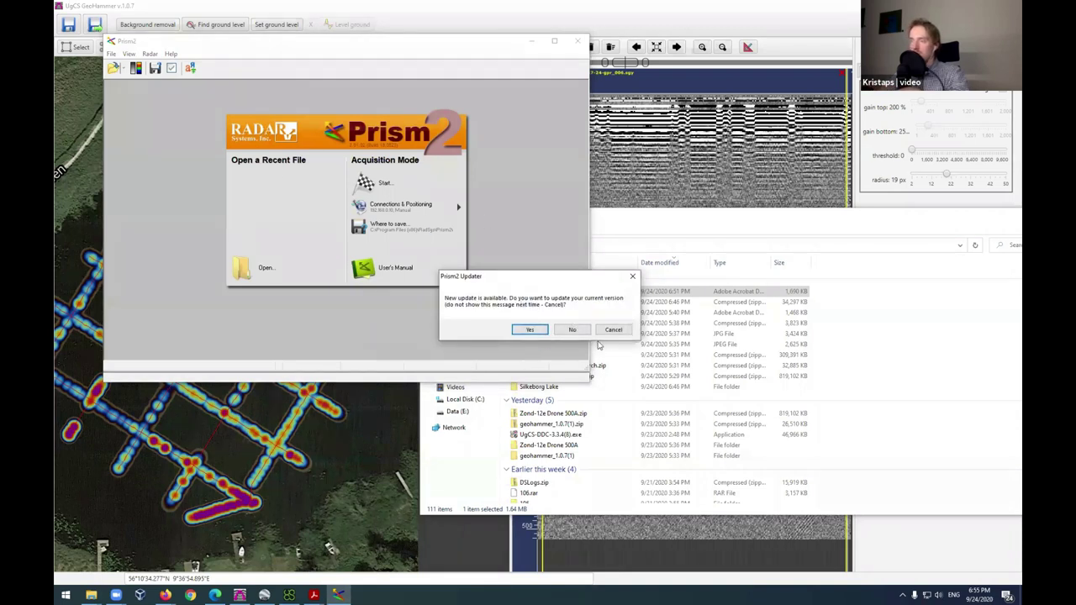
left_click(573, 331)
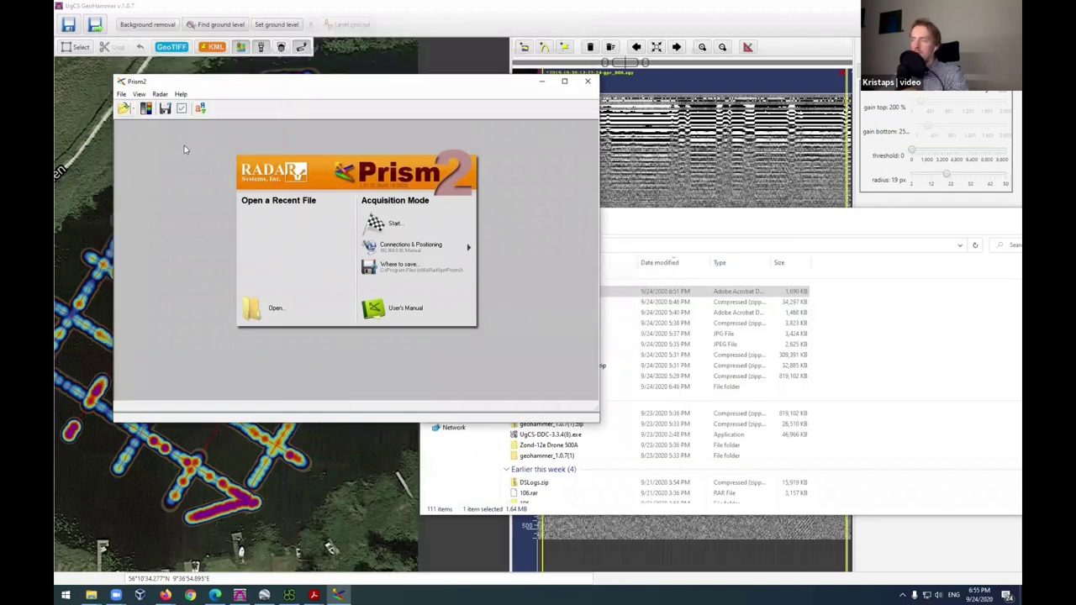
Step: Start File > Open and set the Look in location to the Desktop
left_click(122, 93)
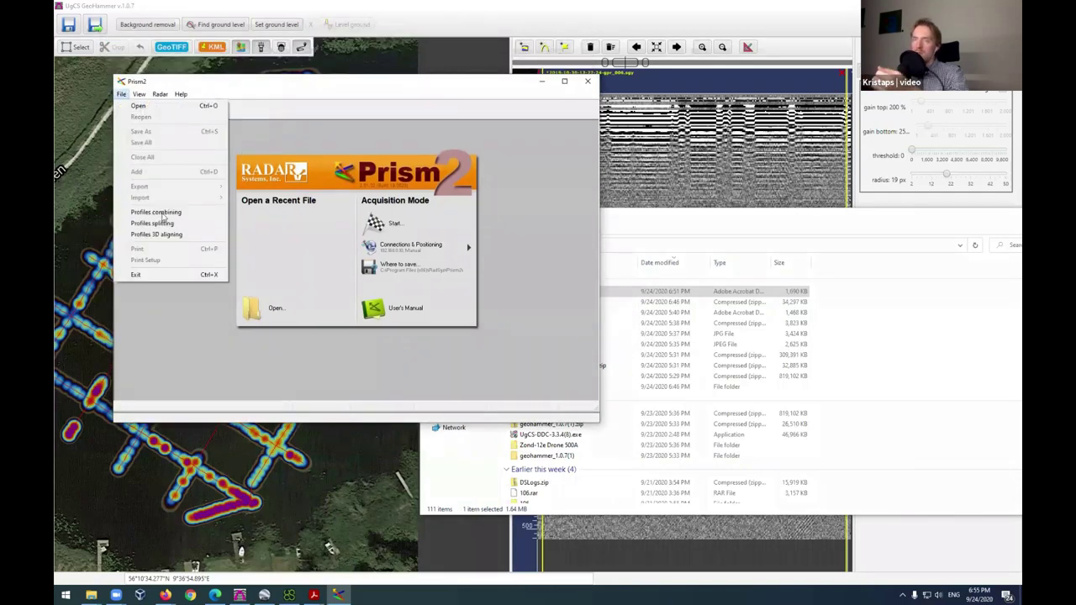
left_click(138, 105)
left_click(517, 173)
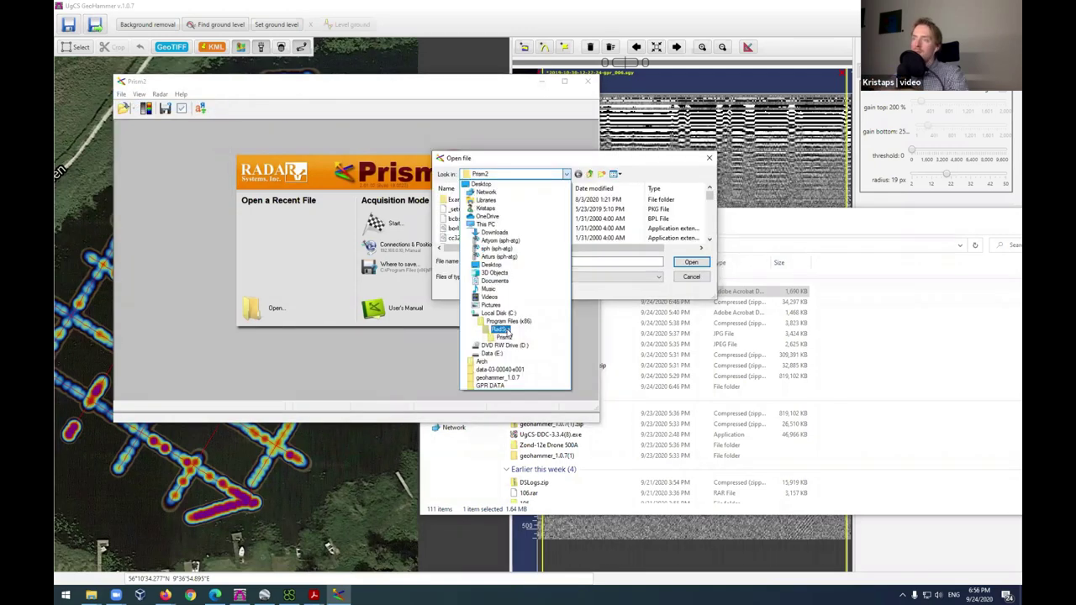
left_click(483, 184)
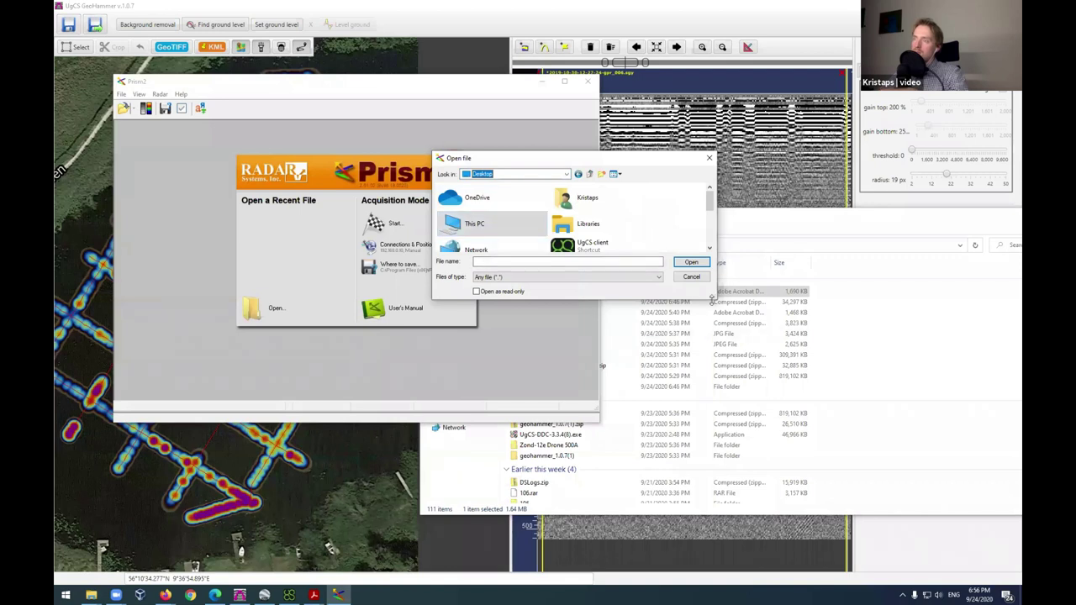
left_click_drag(713, 298, 772, 449)
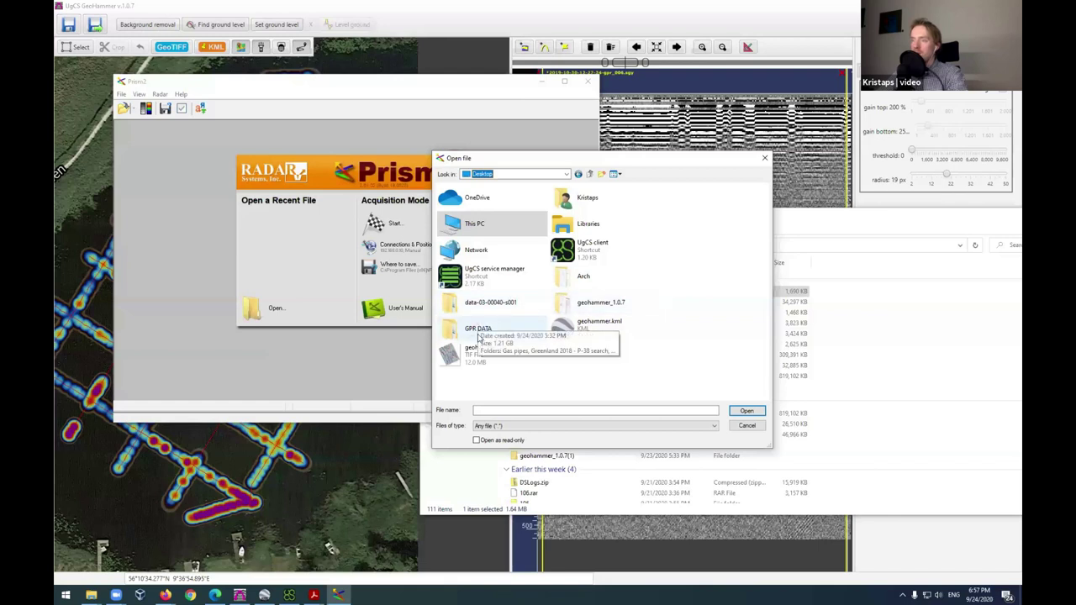
double_click(480, 332)
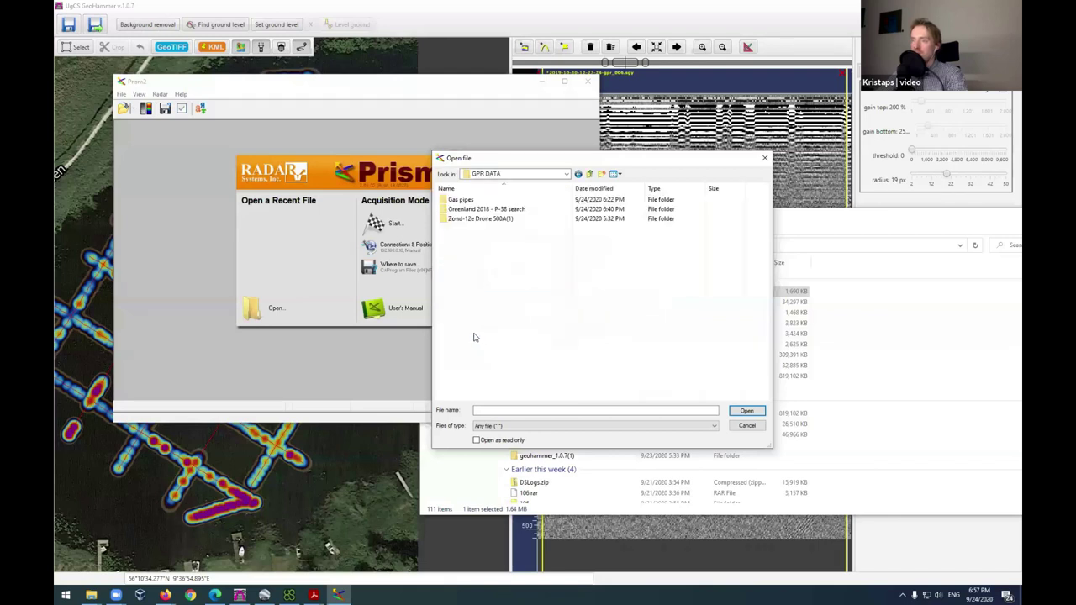
double_click(461, 220)
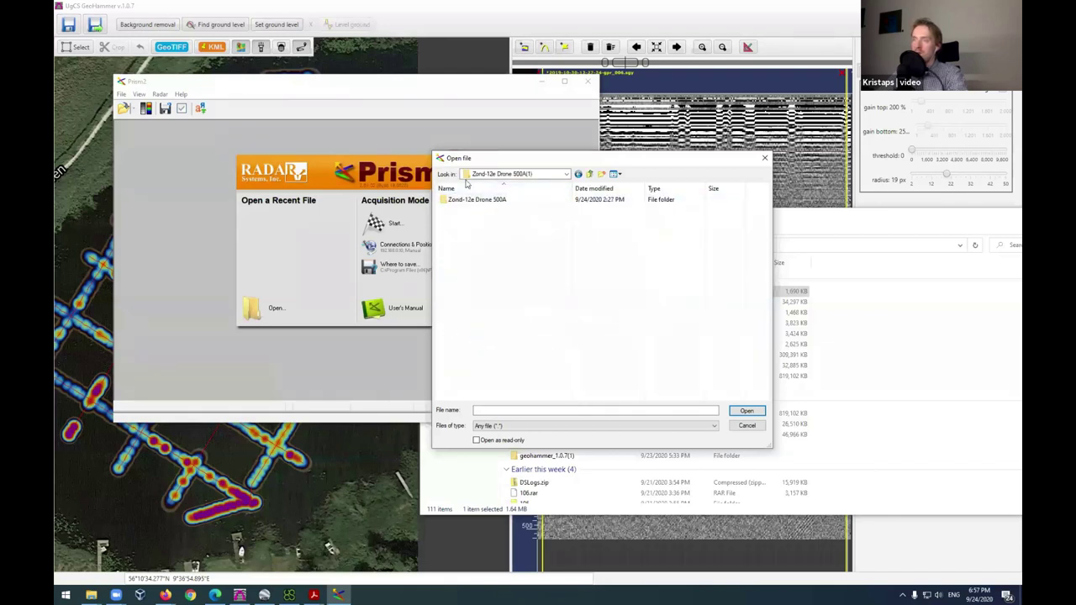
left_click(578, 174)
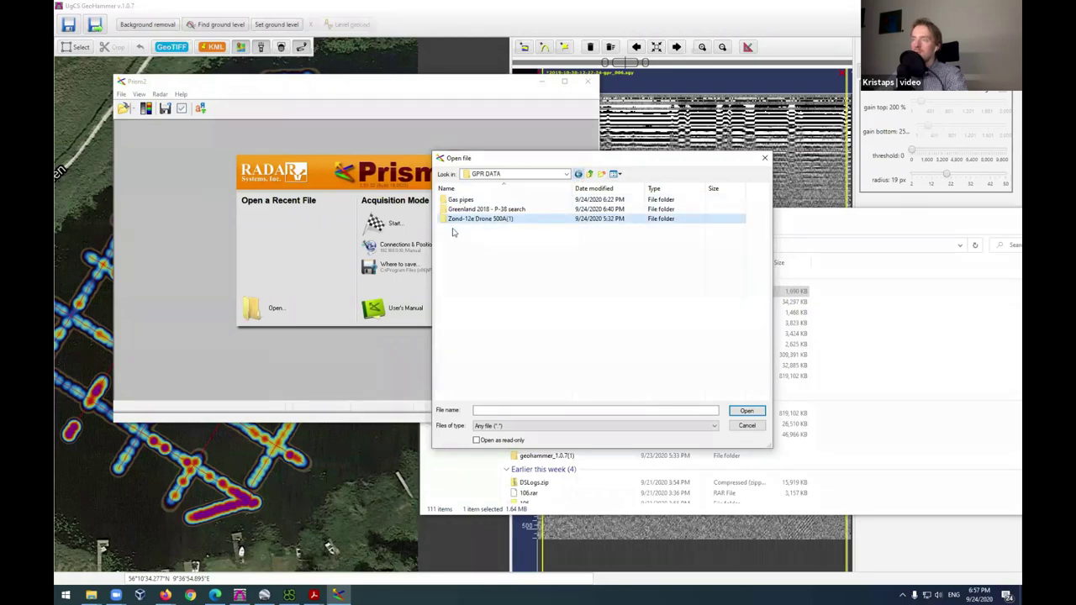
double_click(461, 200)
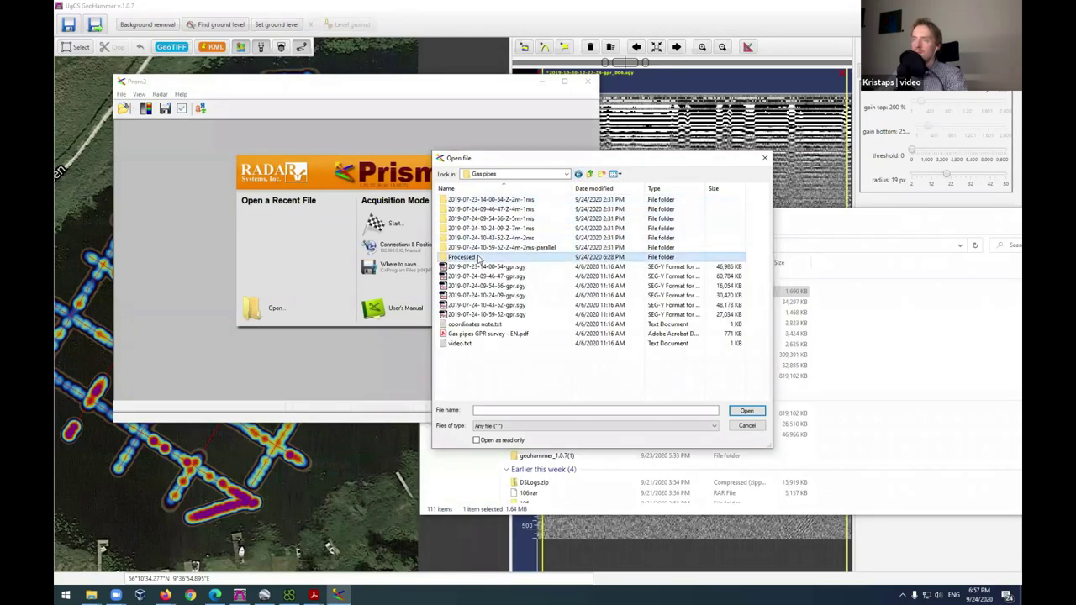
double_click(479, 258)
left_click(490, 200)
left_click(736, 412)
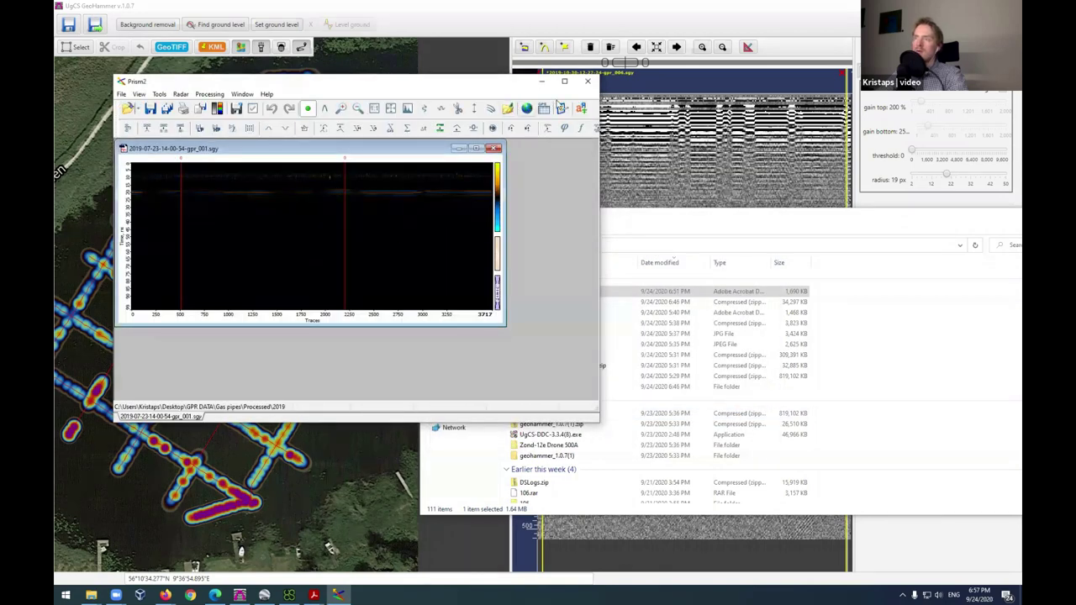
Step: Maximize Prism2 and the radargram window, dismissing Tips and Tricks
left_click(565, 84)
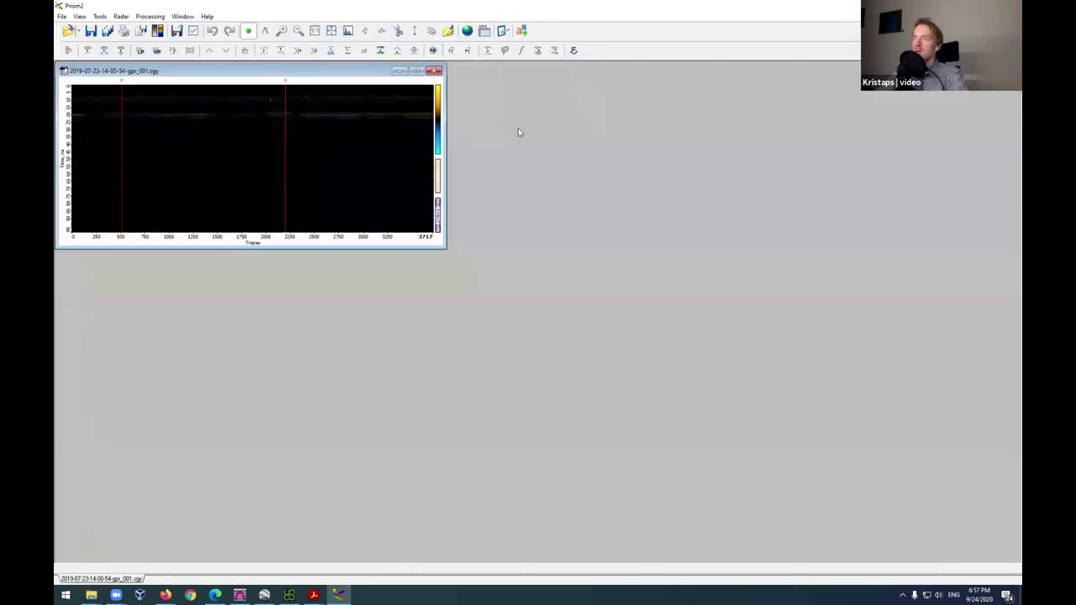
left_click(415, 72)
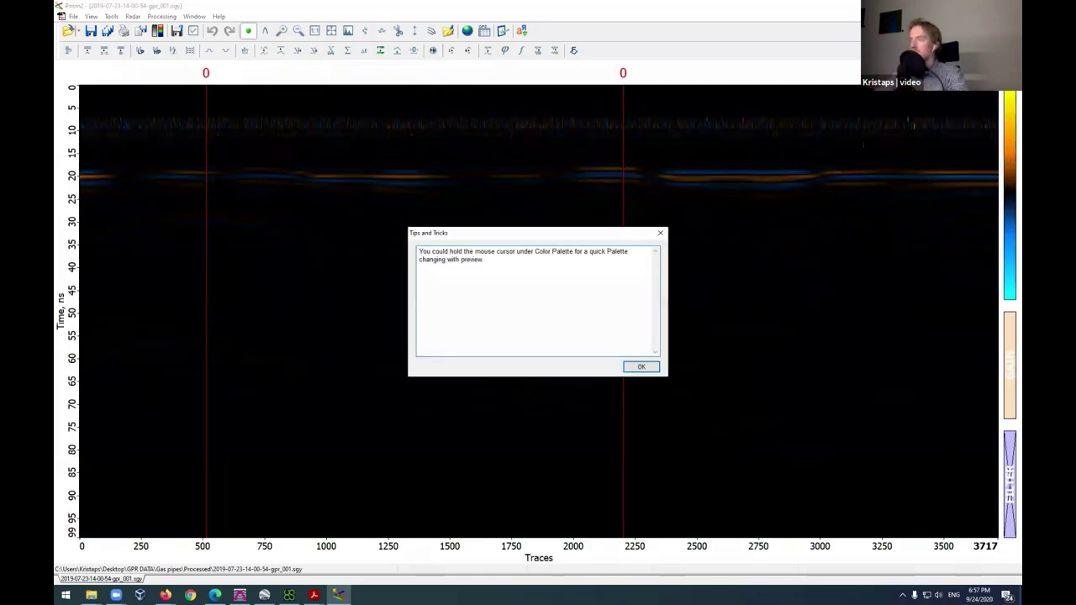
left_click(641, 366)
Step: Load the grayscale palette in Color editing, apply it to all profiles, then return to GeoHammer
mouse_move(475, 329)
left_mouse_down()
mouse_move(475, 305)
mouse_move(475, 329)
left_mouse_up()
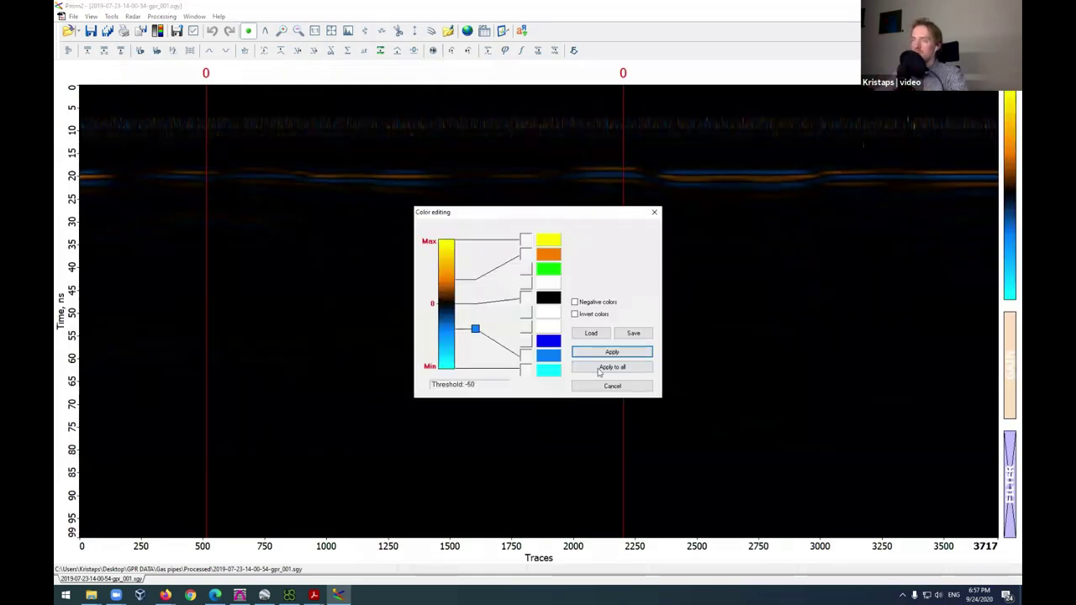
left_click(612, 386)
left_click(1011, 158)
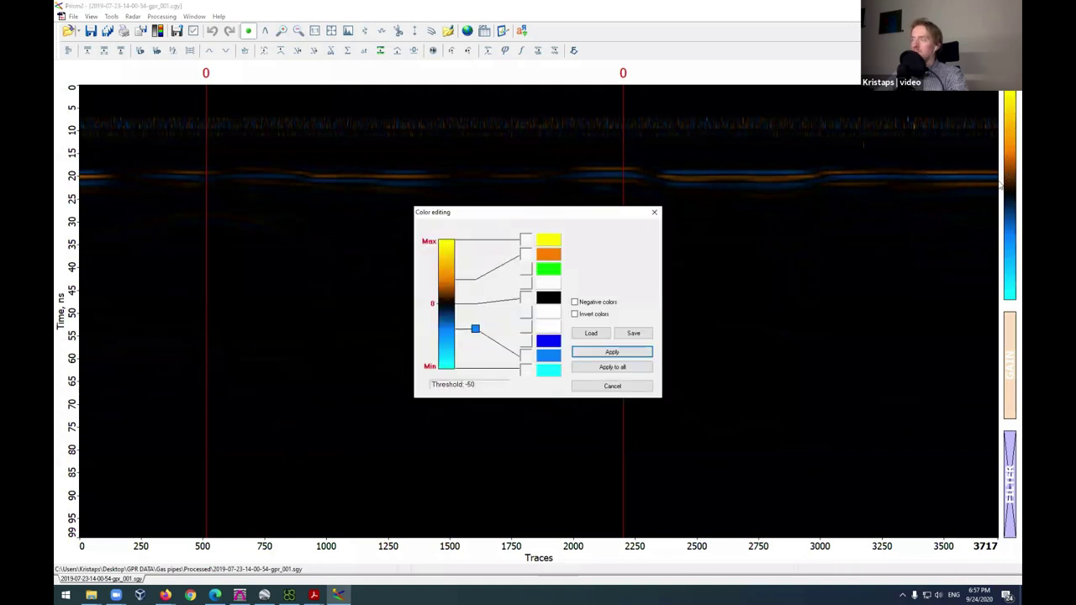
left_click(591, 333)
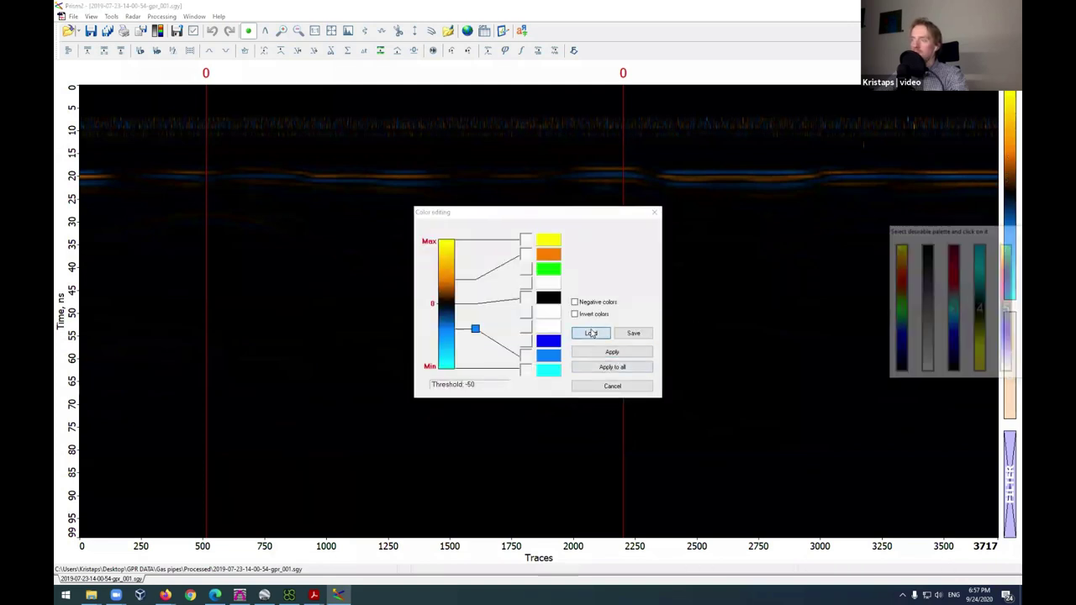
left_click(926, 293)
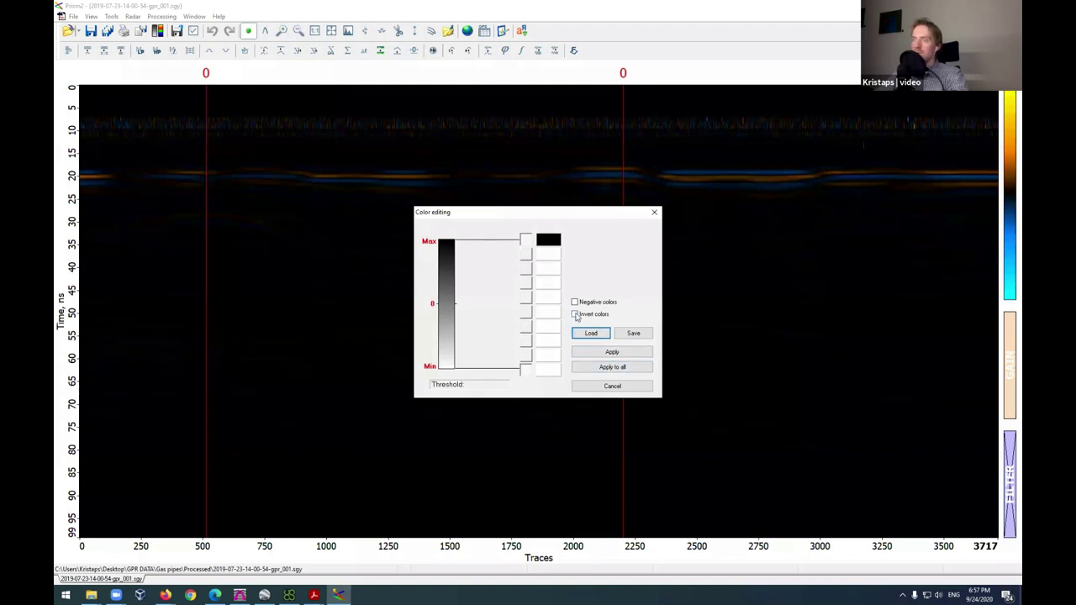
left_click(603, 368)
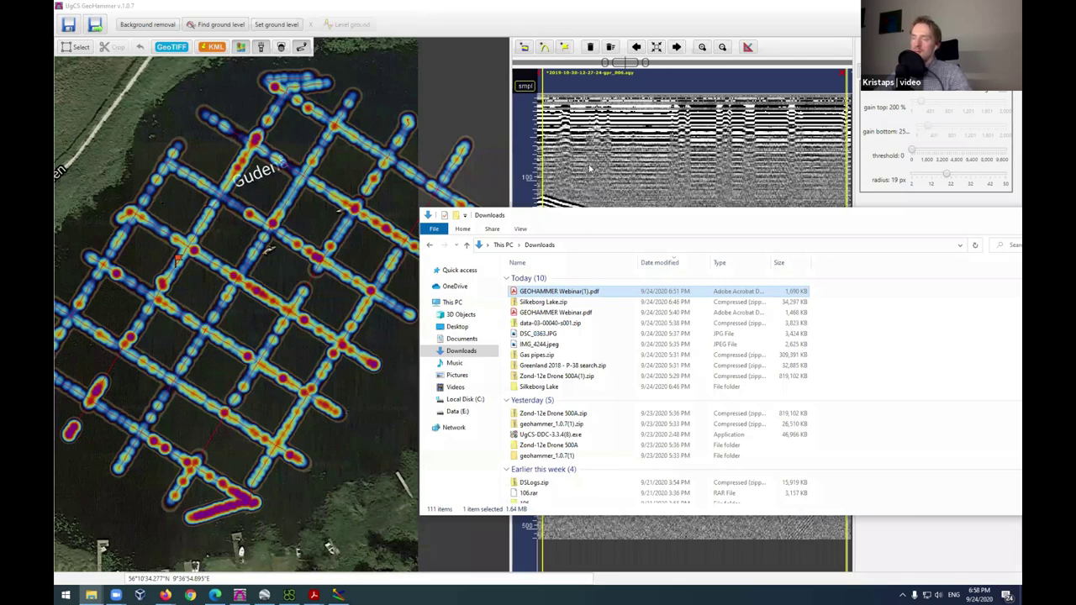
double_click(419, 10)
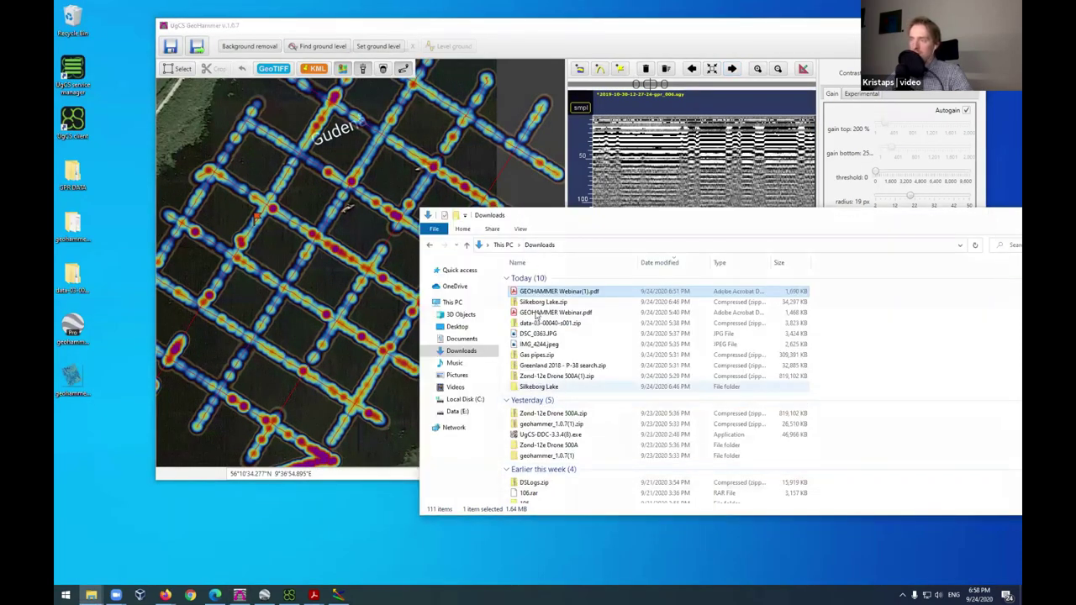
double_click(74, 176)
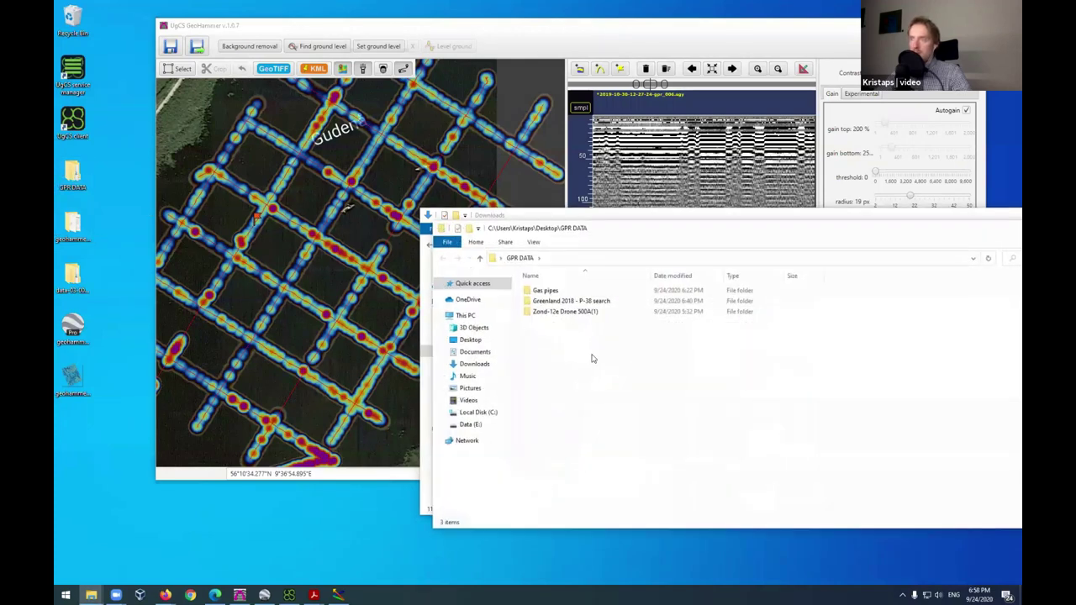
double_click(577, 313)
double_click(568, 300)
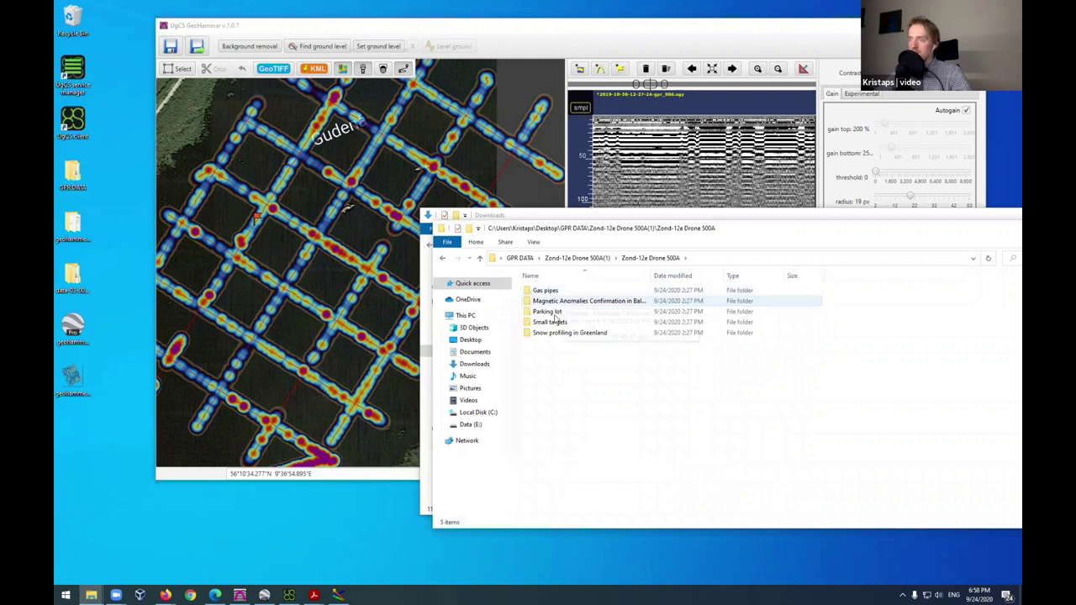
double_click(556, 322)
double_click(565, 292)
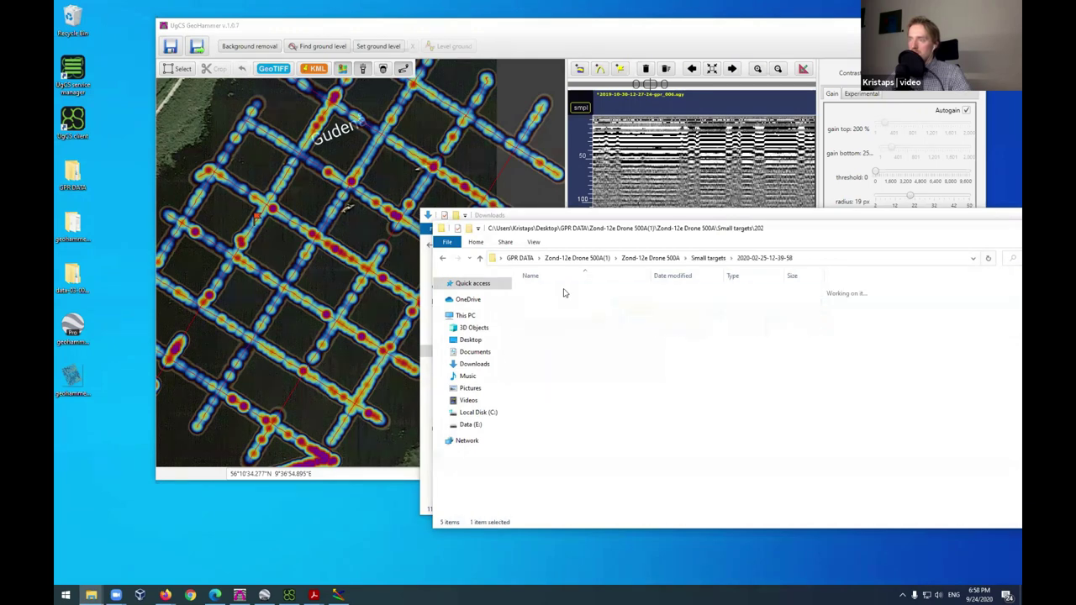
key("ctrl+a")
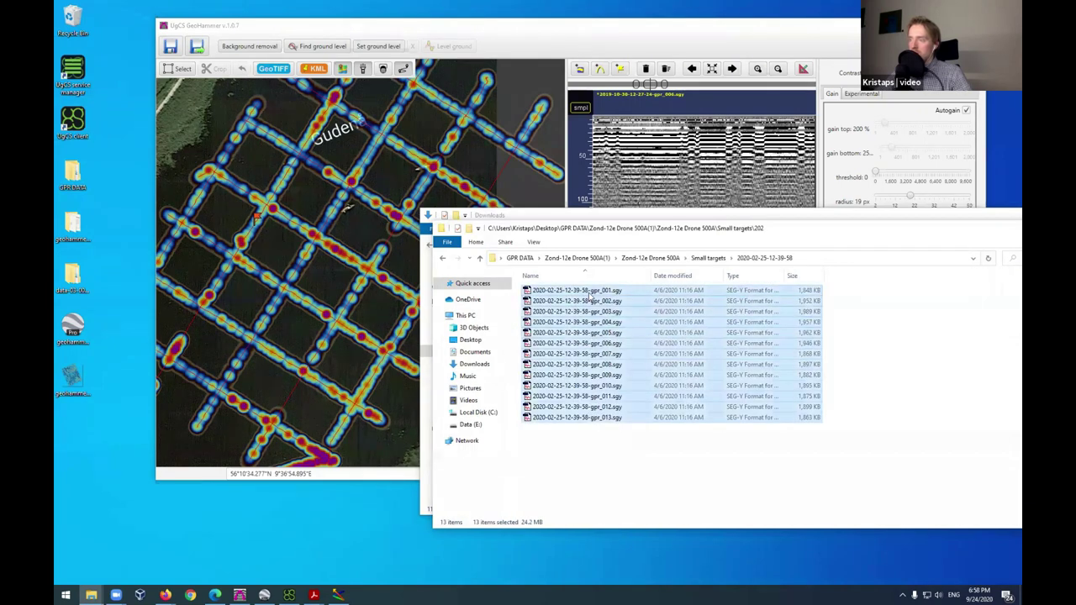
left_click_drag(592, 295, 343, 266)
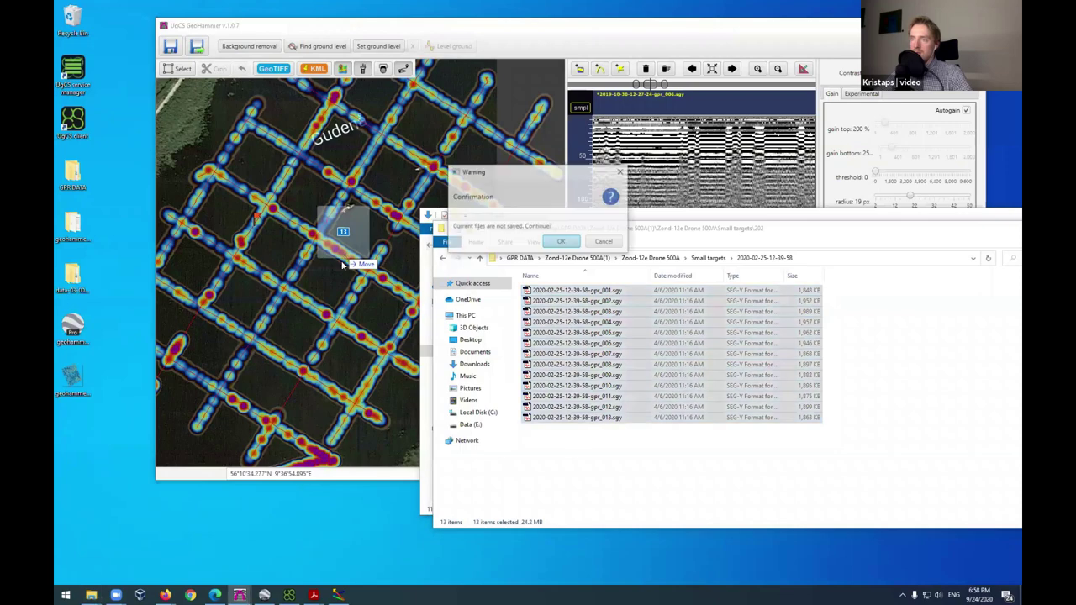
left_click(561, 241)
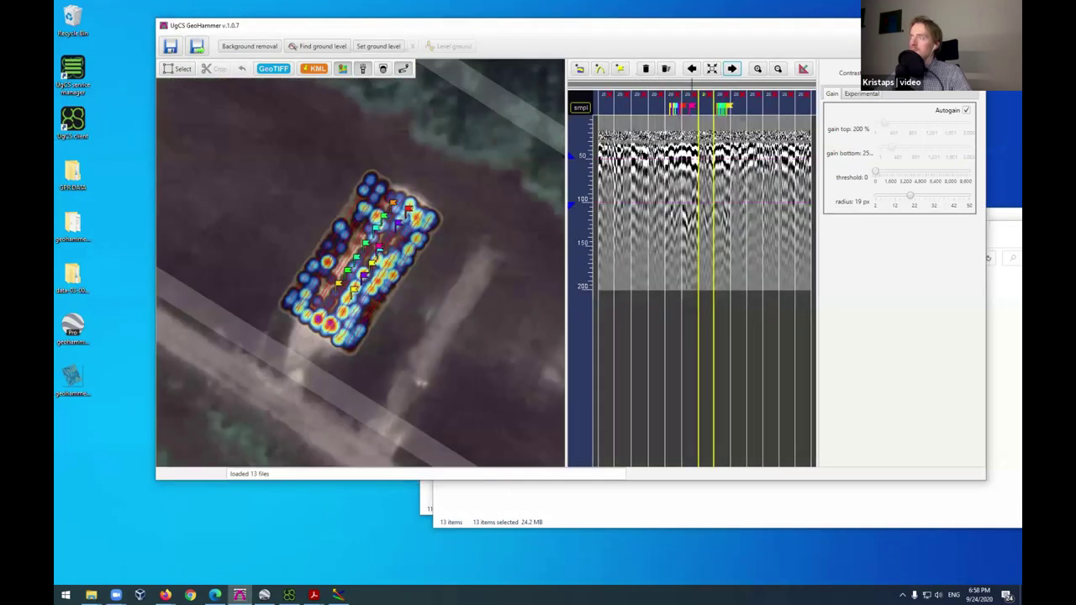
Step: Maximize GeoHammer and zoom the survey view
left_click(950, 25)
scroll(335, 334, "down", 2)
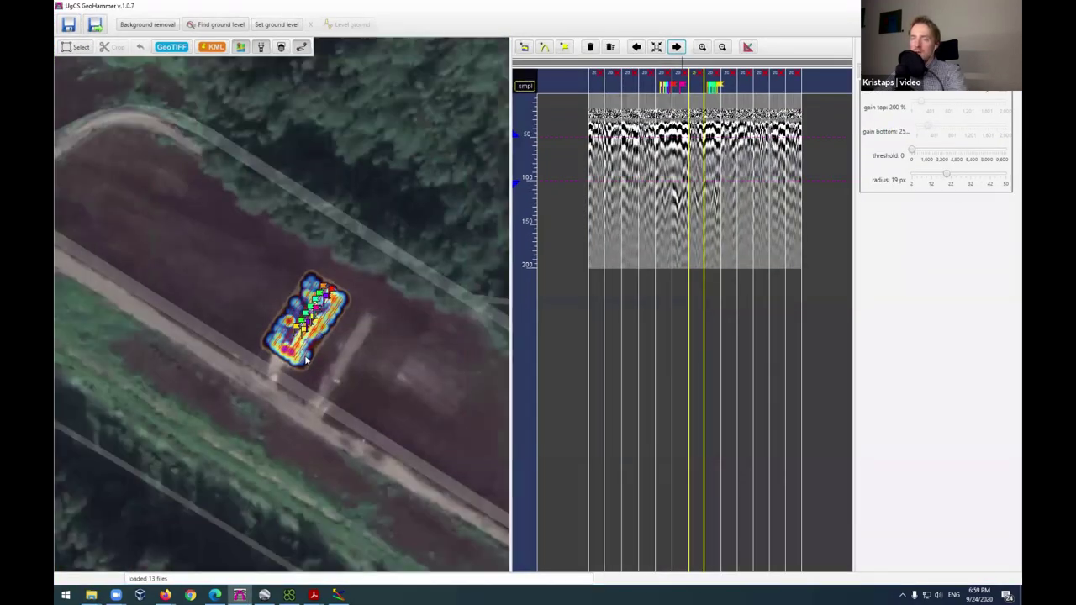
scroll(309, 330, "up", 2)
scroll(307, 332, "up", 4)
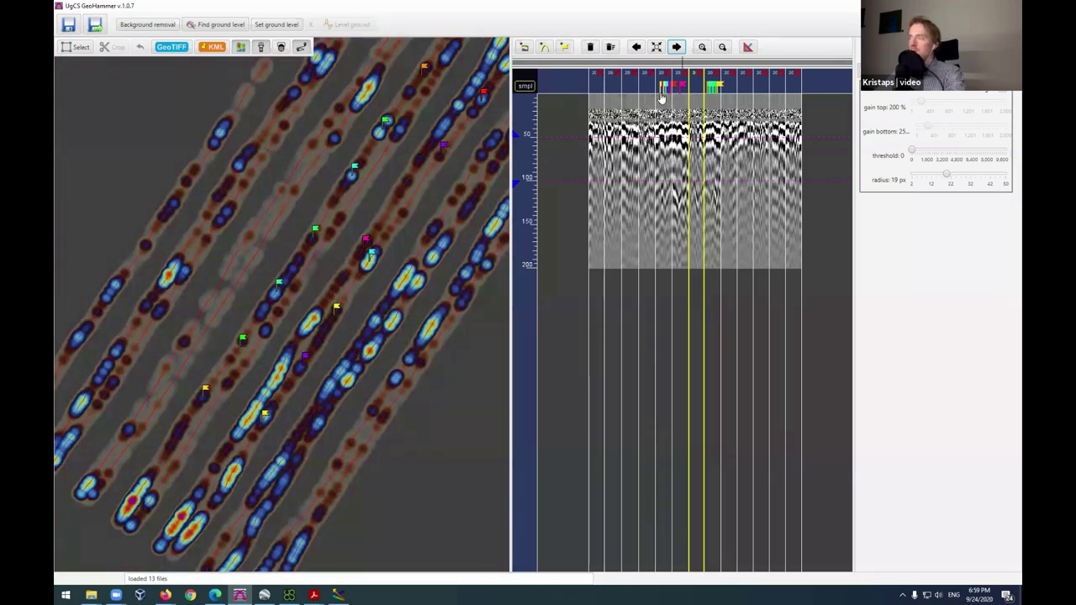
scroll(664, 100, "up", 1)
scroll(675, 121, "up", 1)
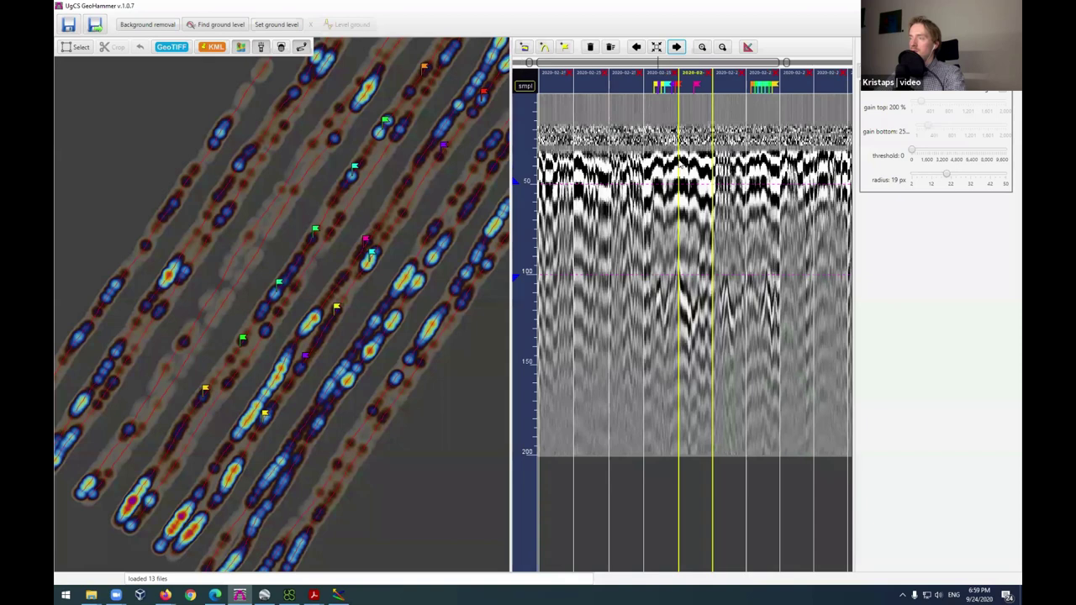
Step: Fit the radargram to one file, step to the previous profile, and apply Background removal
scroll(686, 170, "up", 1)
scroll(688, 155, "down", 2)
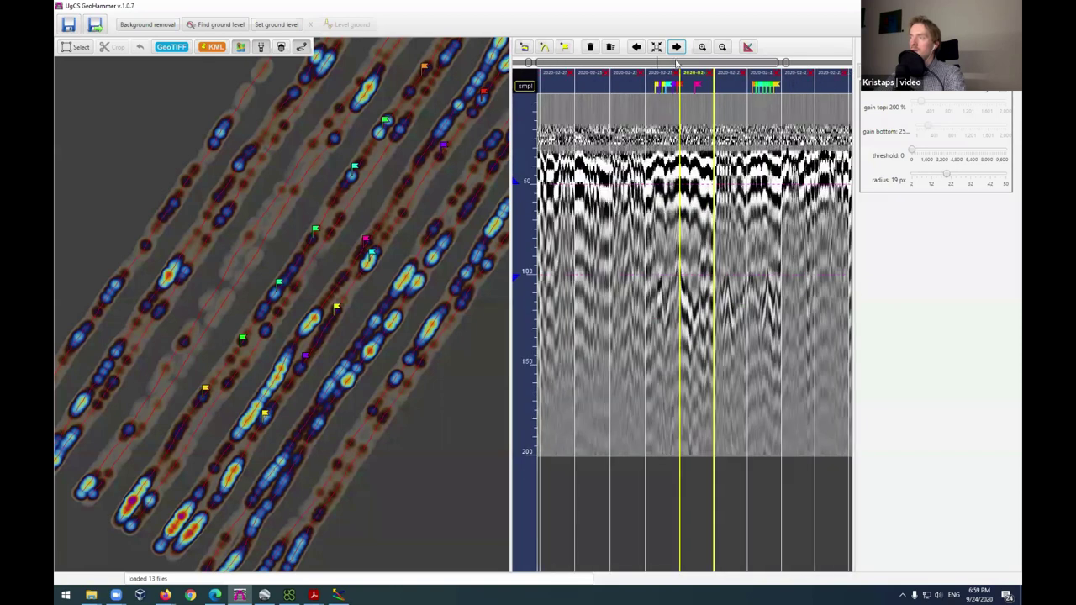
left_click(656, 47)
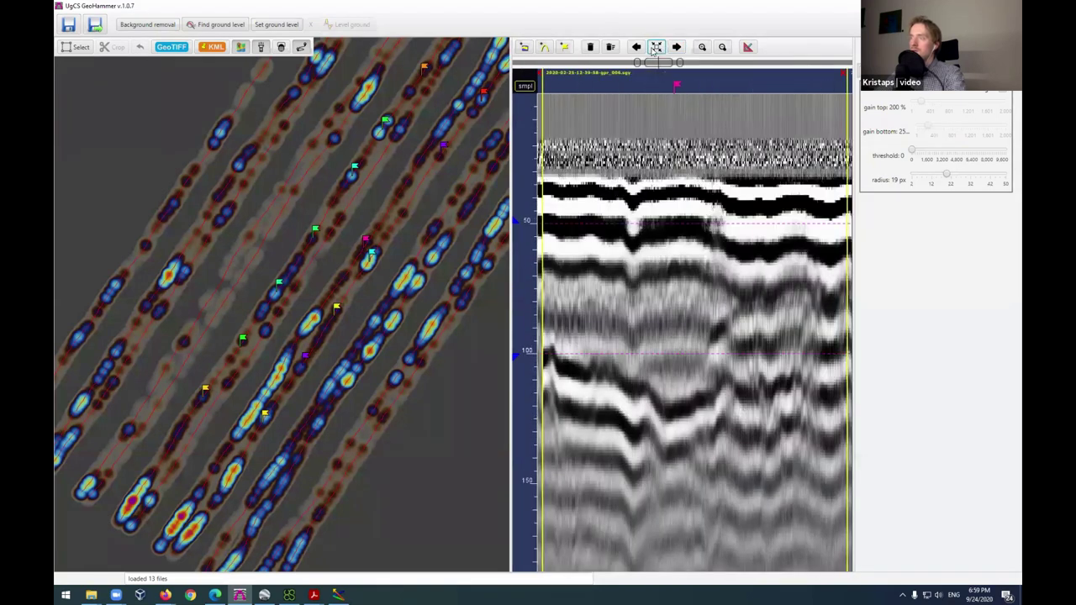
left_click(636, 47)
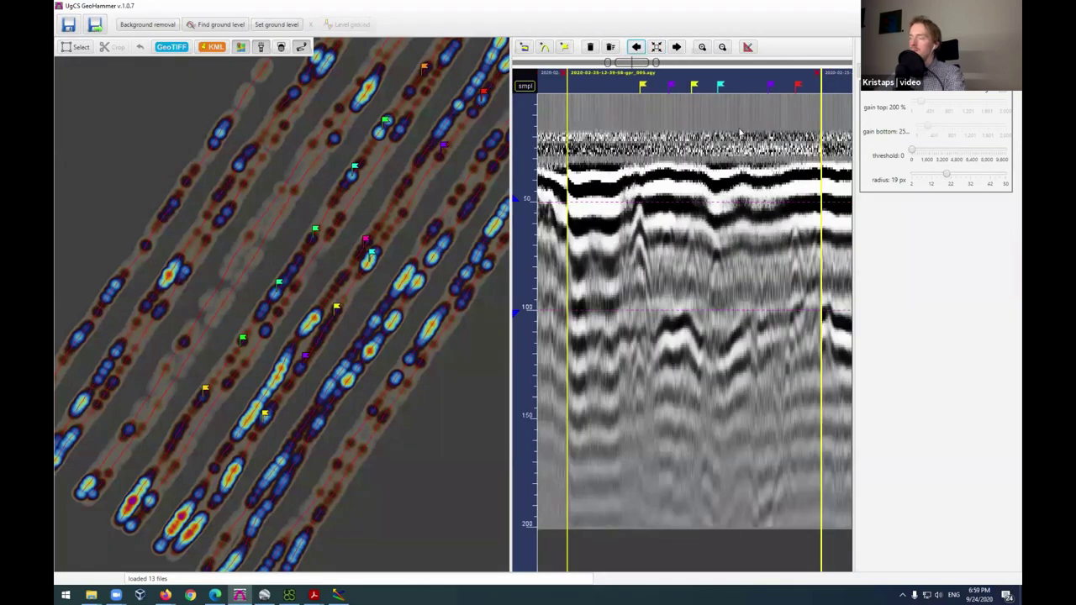
scroll(706, 135, "down", 2)
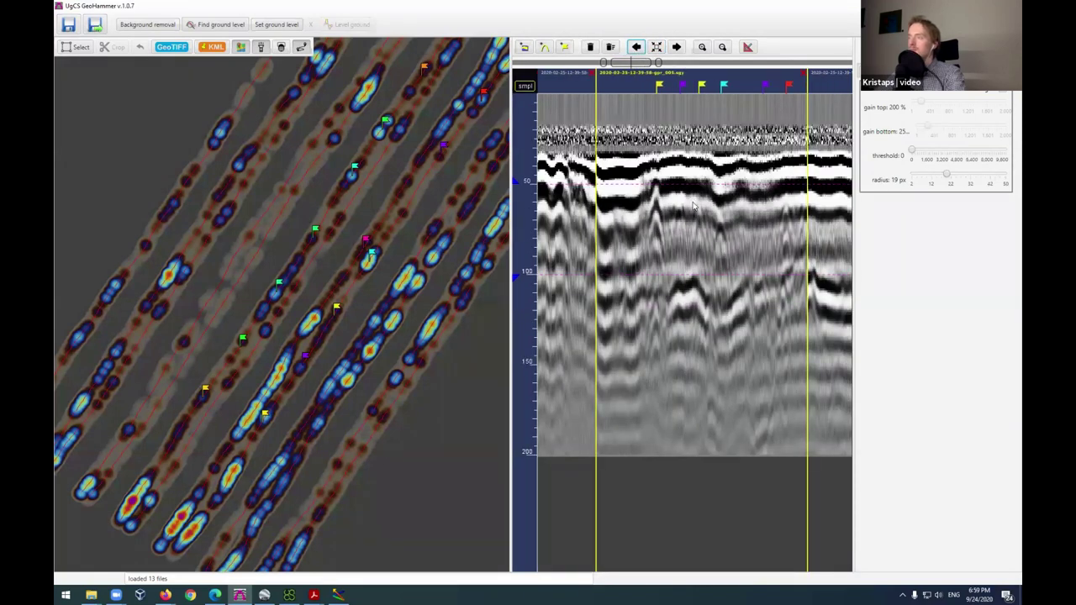
scroll(694, 201, "up", 1)
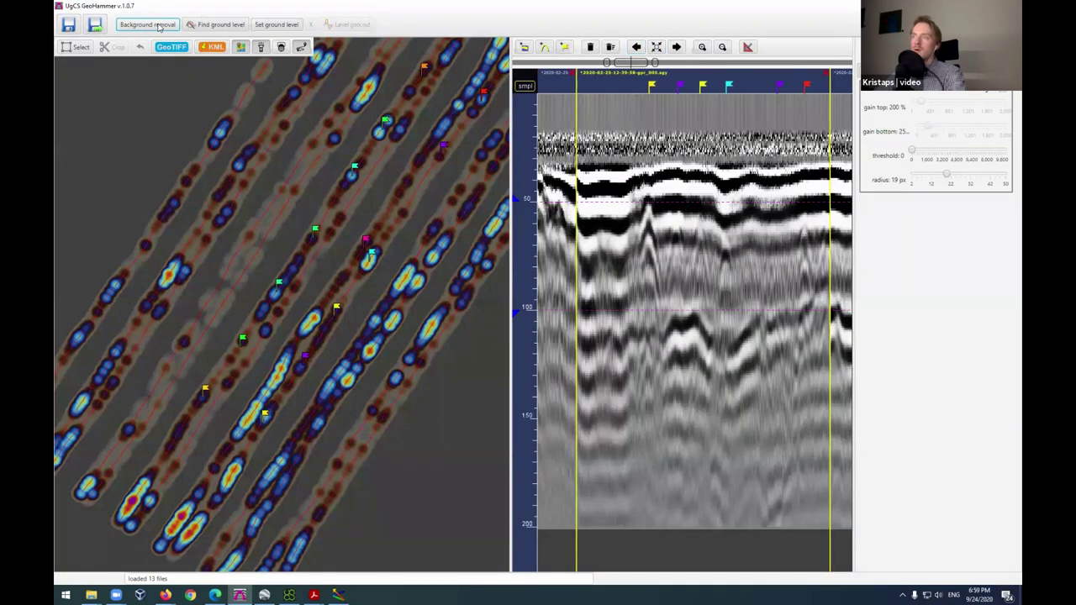
left_click(158, 25)
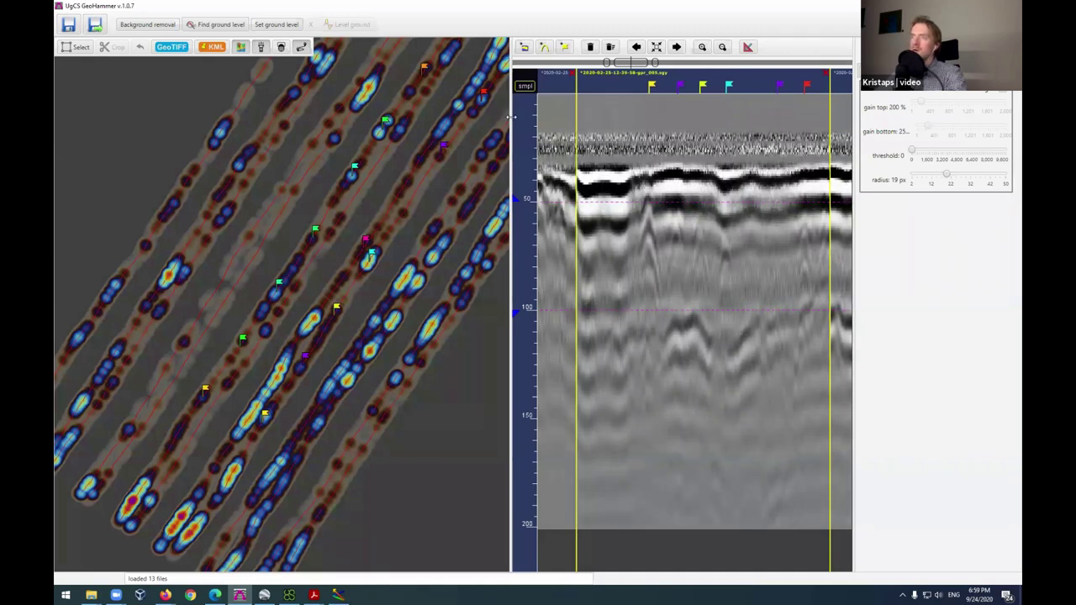
Step: Widen the radargram over the map and fit it to the whole middle profile
left_click_drag(336, 120, 207, 118)
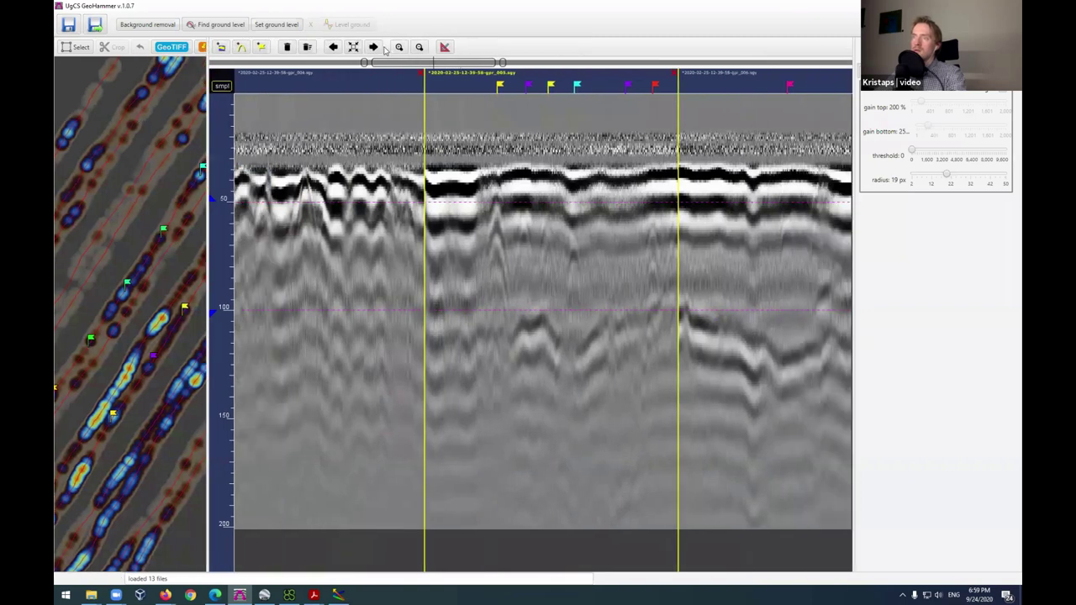
left_click(353, 46)
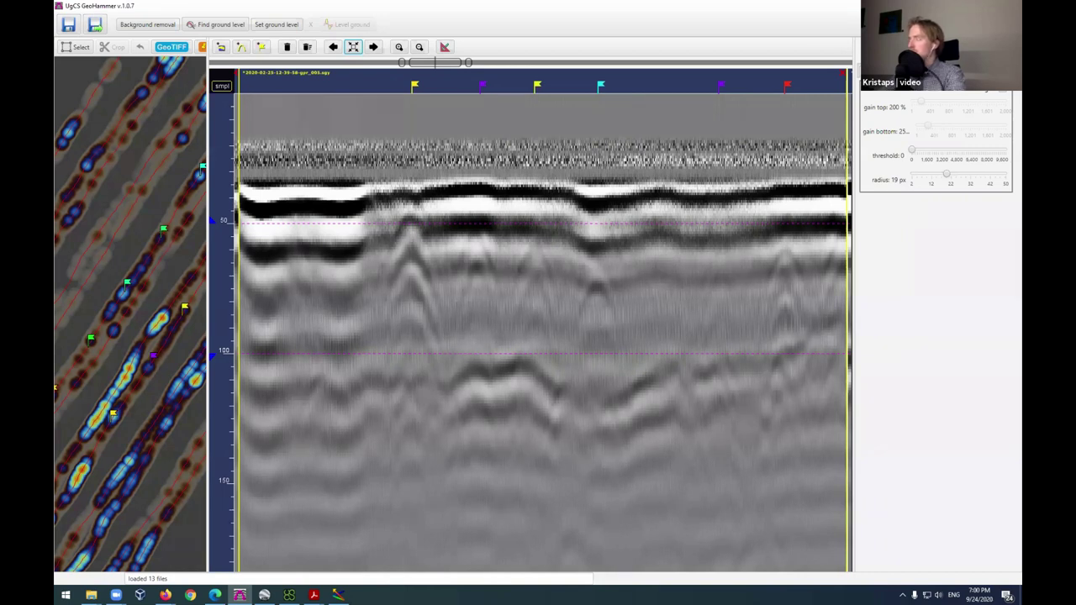
left_click(166, 594)
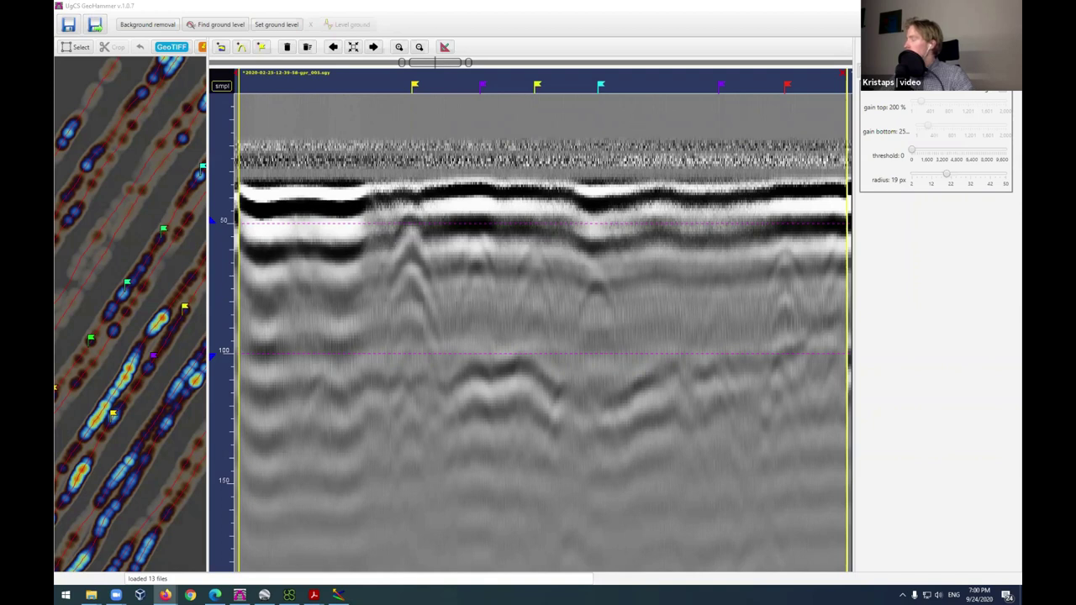
Step: Bring the Comparisons of antennas PDF to the front from the taskbar
left_click(883, 328)
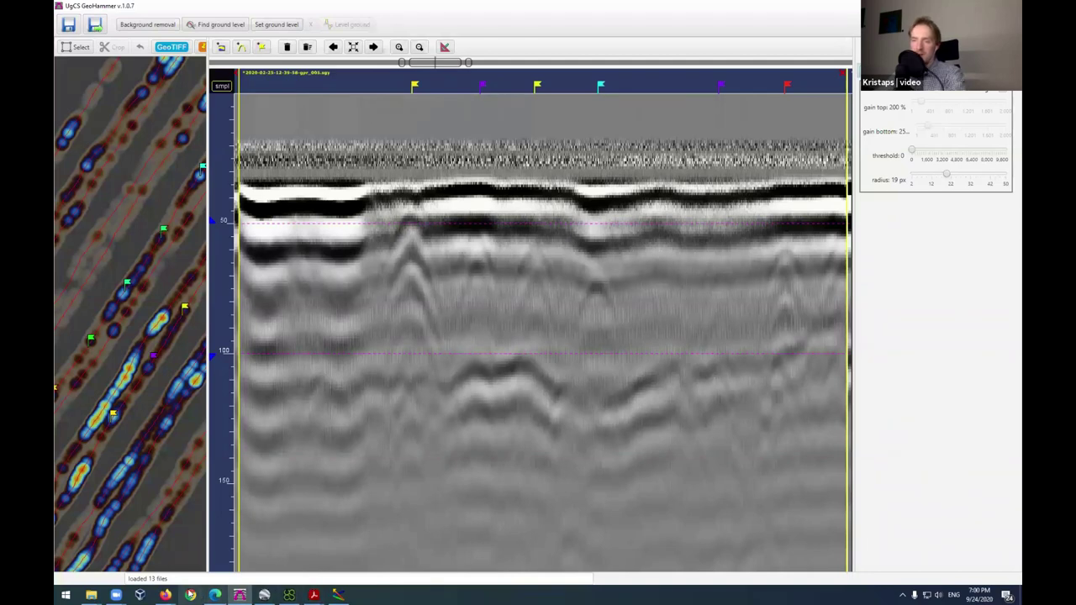
left_click(321, 594)
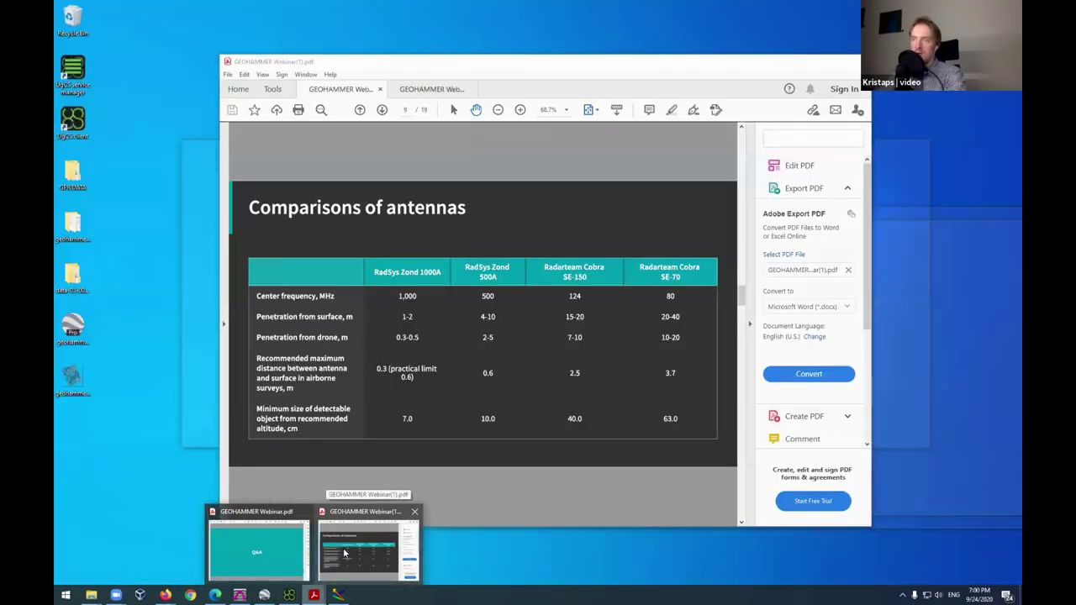
left_click(340, 553)
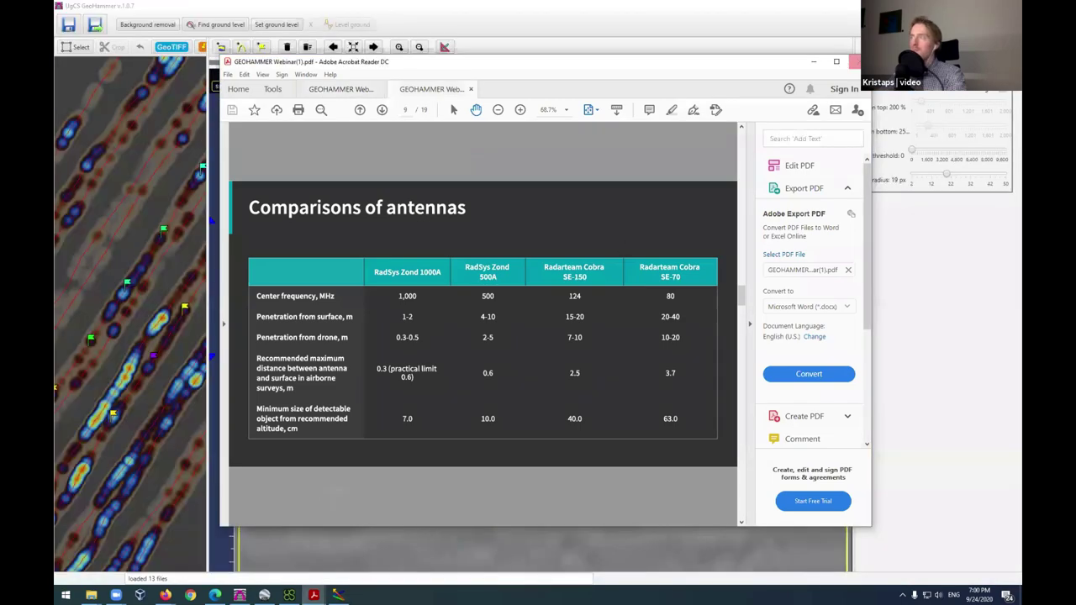
Step: Maximize the antenna comparison slide with the Tools pane hidden, then Alt+Tab to Edge
left_click(836, 61)
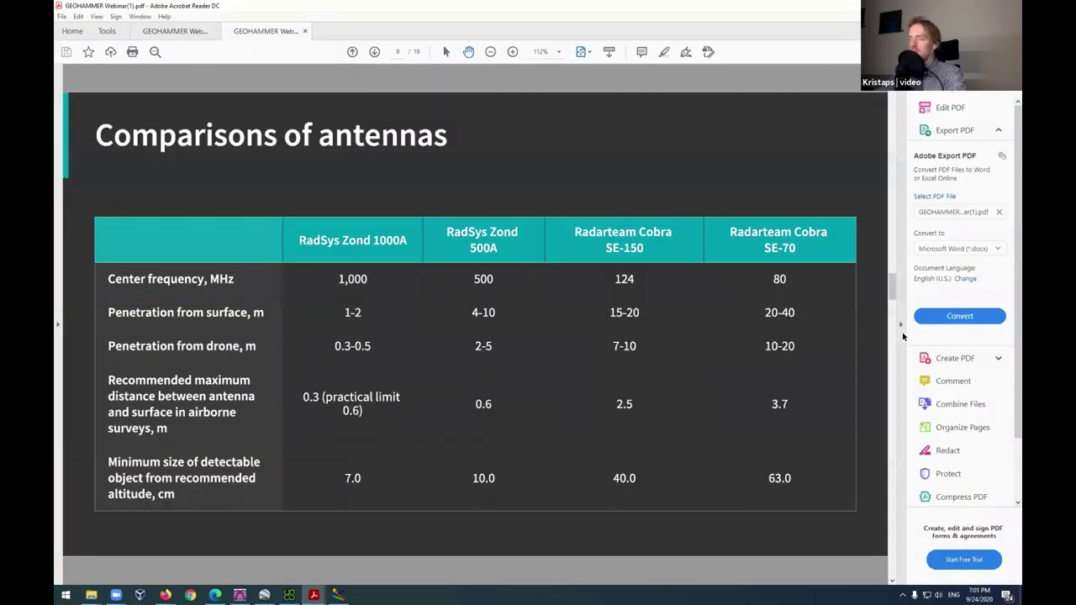
left_click(900, 326)
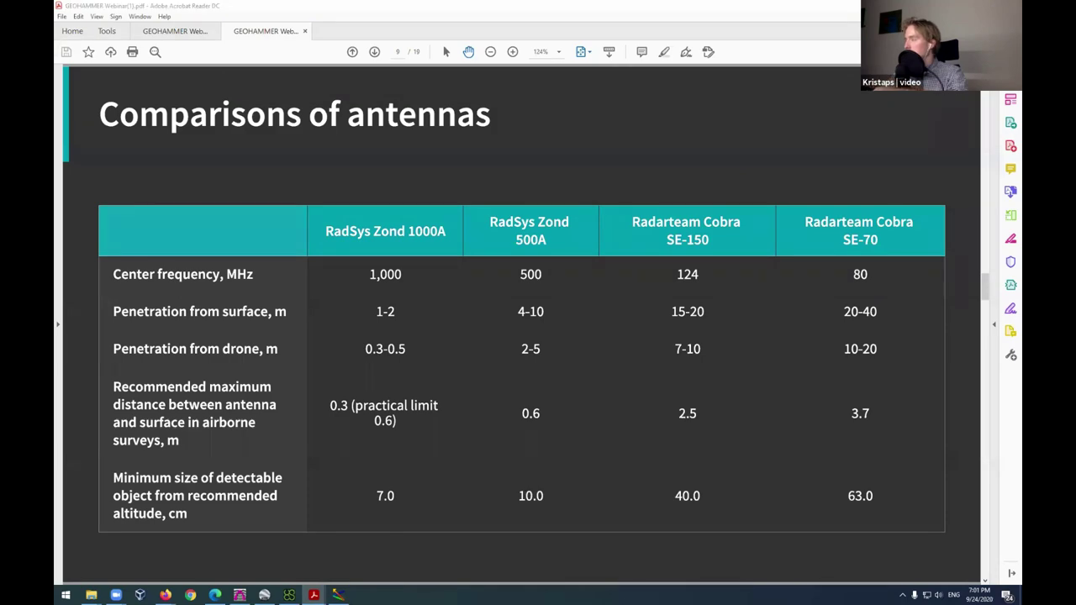
key("alt+Tab")
Step: Scroll through the Cobra brochure pages down to the specifications
scroll(538, 196, "down", 8)
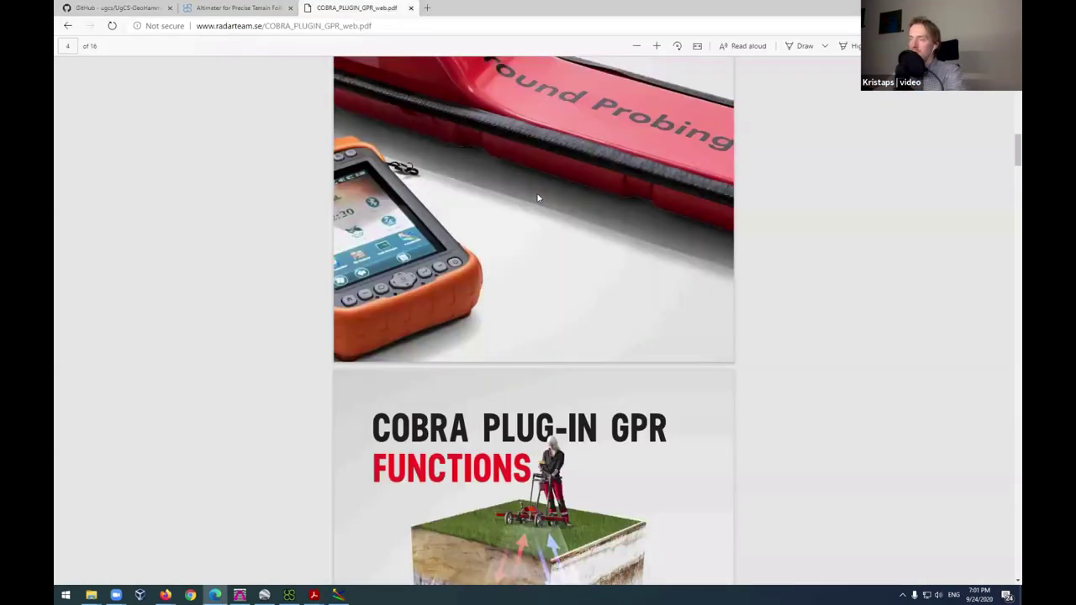
scroll(538, 196, "down", 2)
scroll(535, 193, "up", 2)
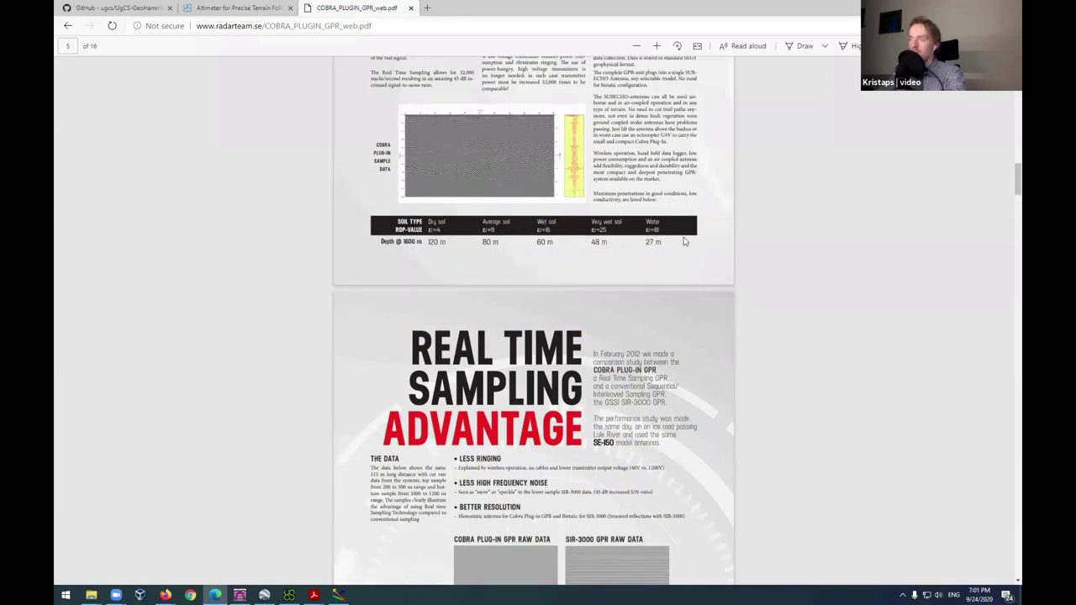
scroll(712, 259, "up", 4)
scroll(712, 258, "down", 2)
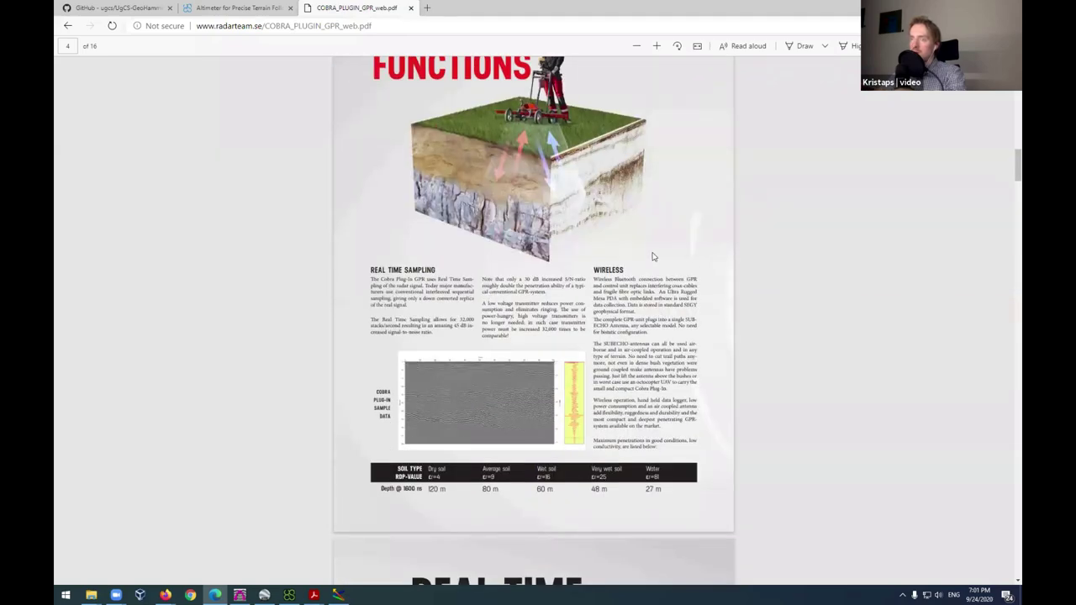
scroll(563, 404, "up", 10)
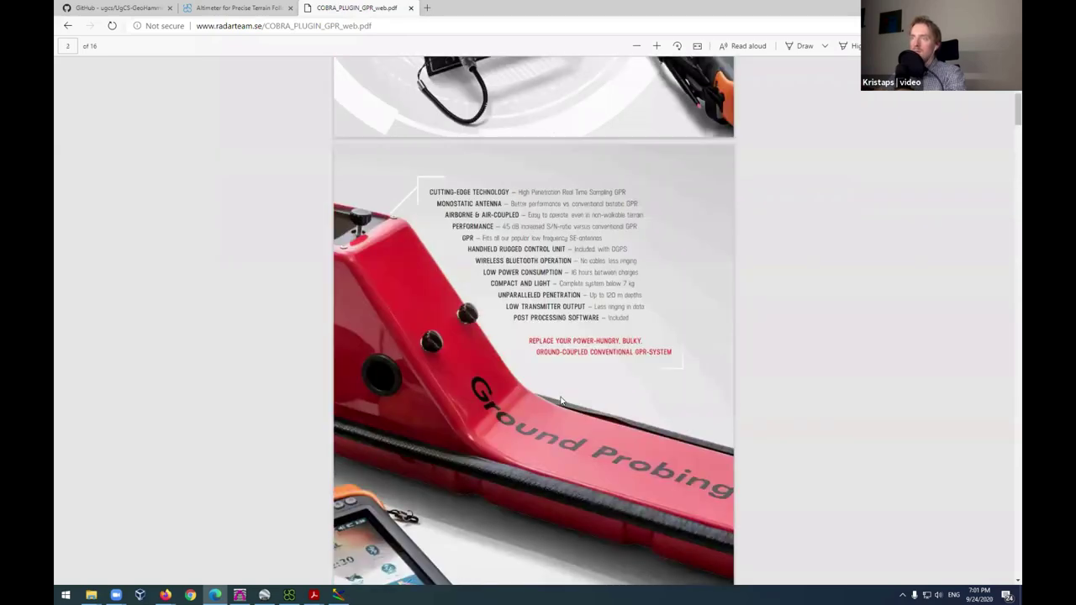
scroll(560, 401, "up", 6)
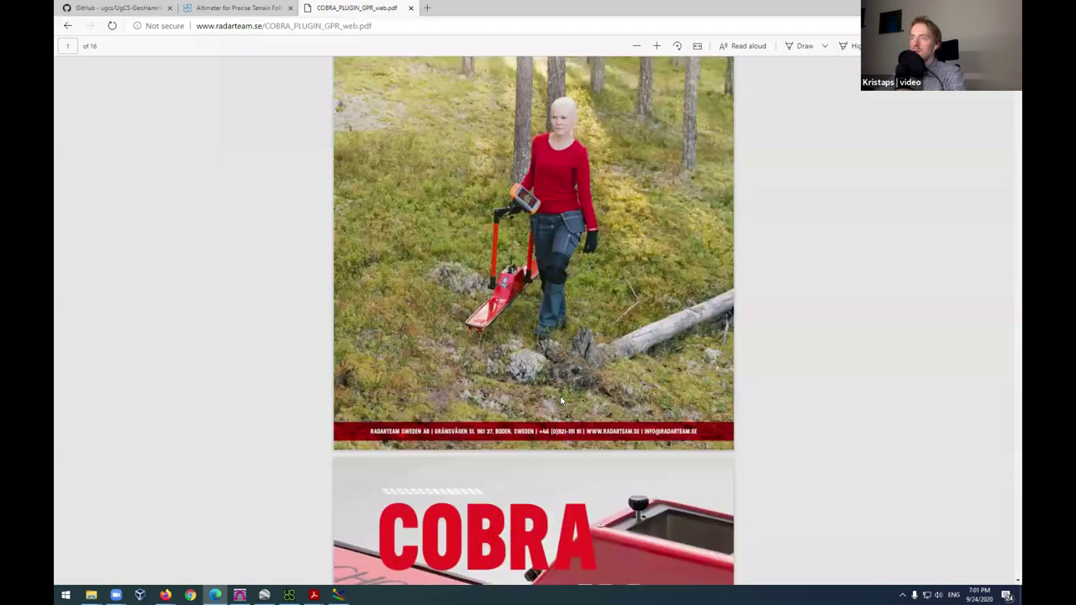
scroll(560, 395, "down", 10)
scroll(561, 398, "up", 4)
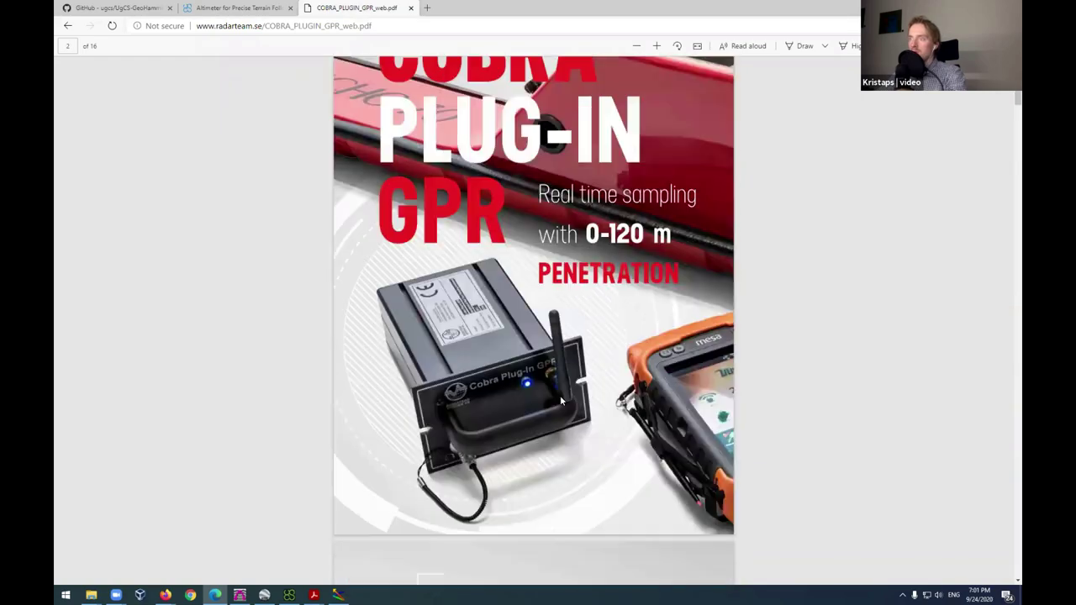
scroll(562, 402, "down", 10)
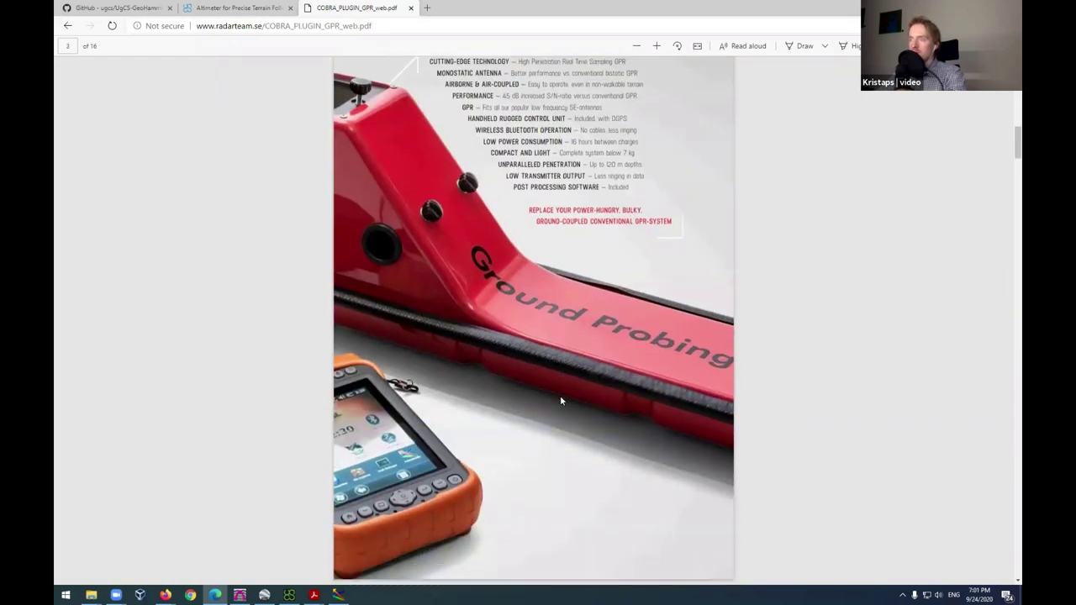
scroll(561, 402, "down", 15)
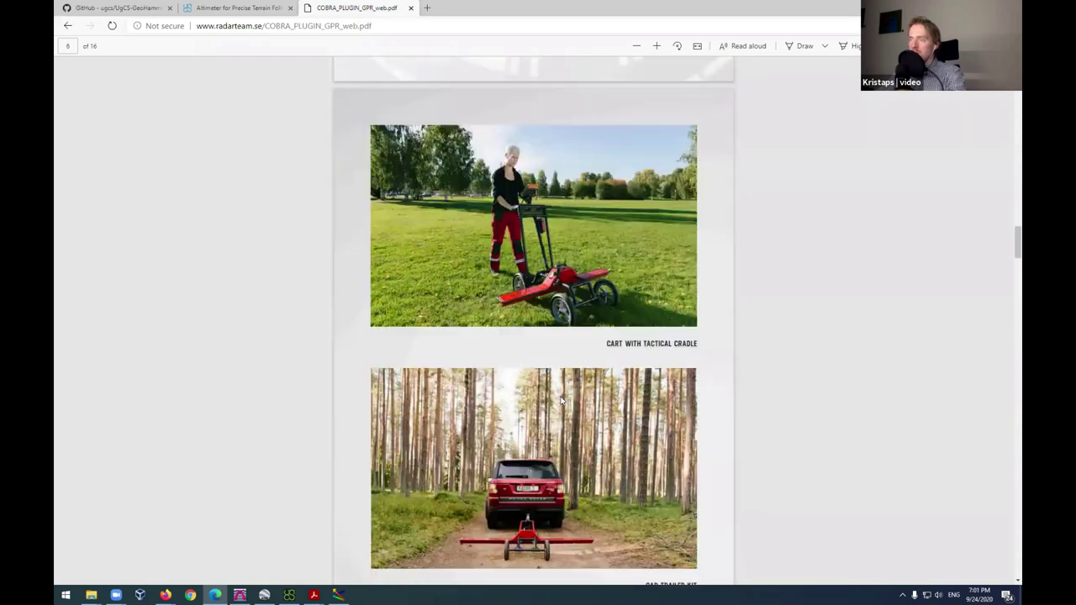
scroll(561, 401, "down", 15)
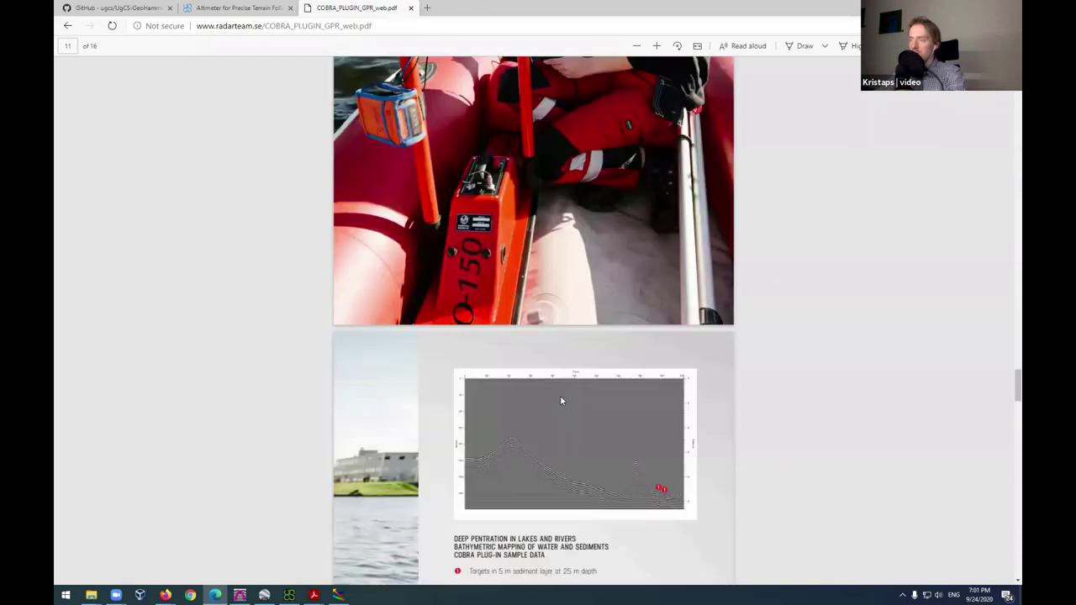
scroll(561, 401, "down", 15)
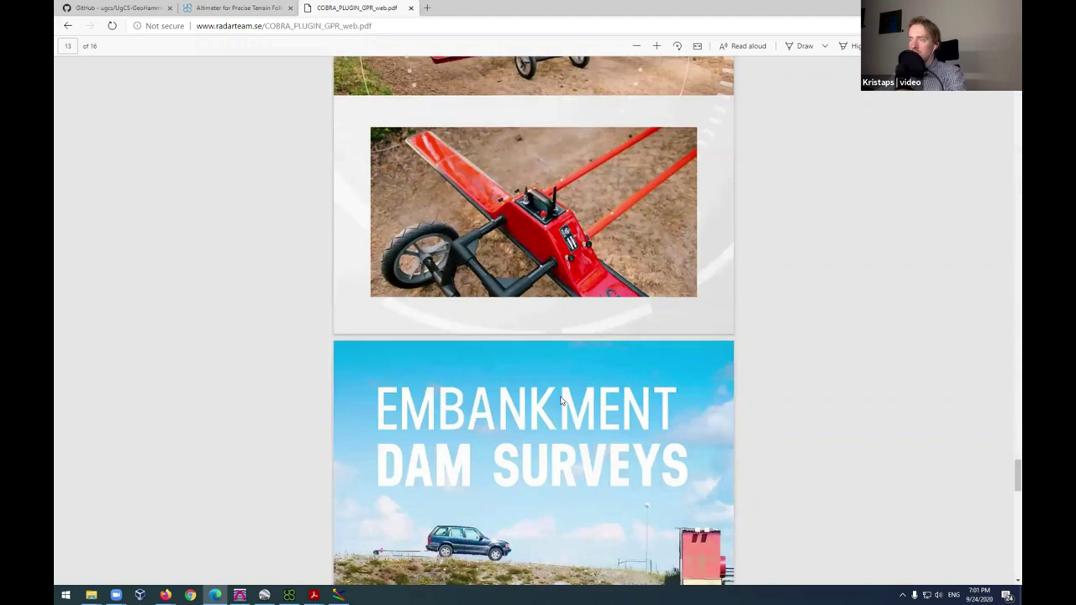
scroll(562, 401, "down", 10)
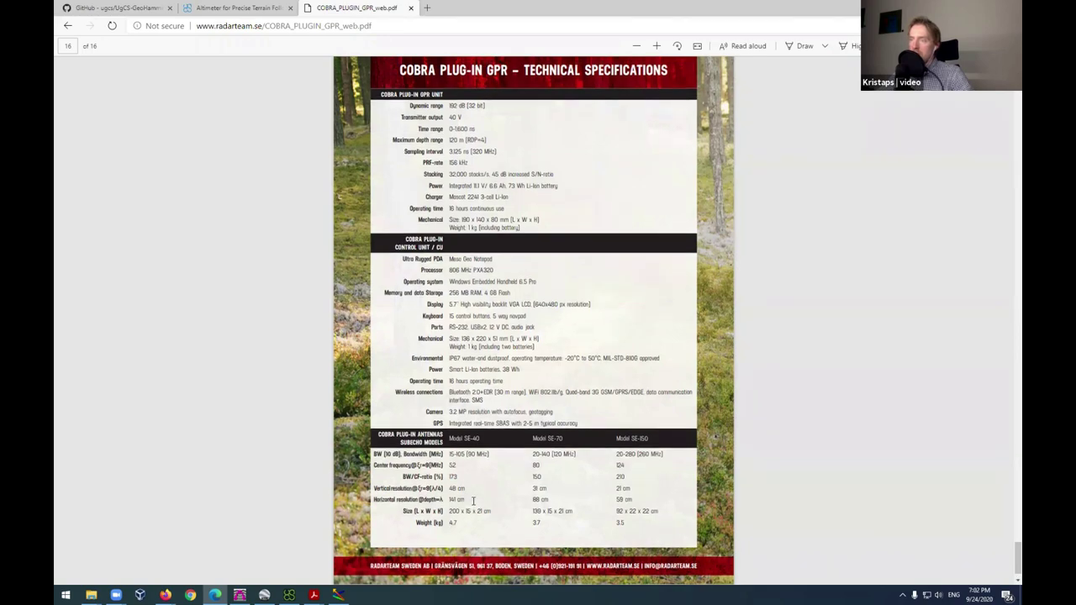
Step: Return to page 4 and zoom in on the soil-type penetration depth table
scroll(440, 499, "up", 5)
scroll(474, 501, "up", 15)
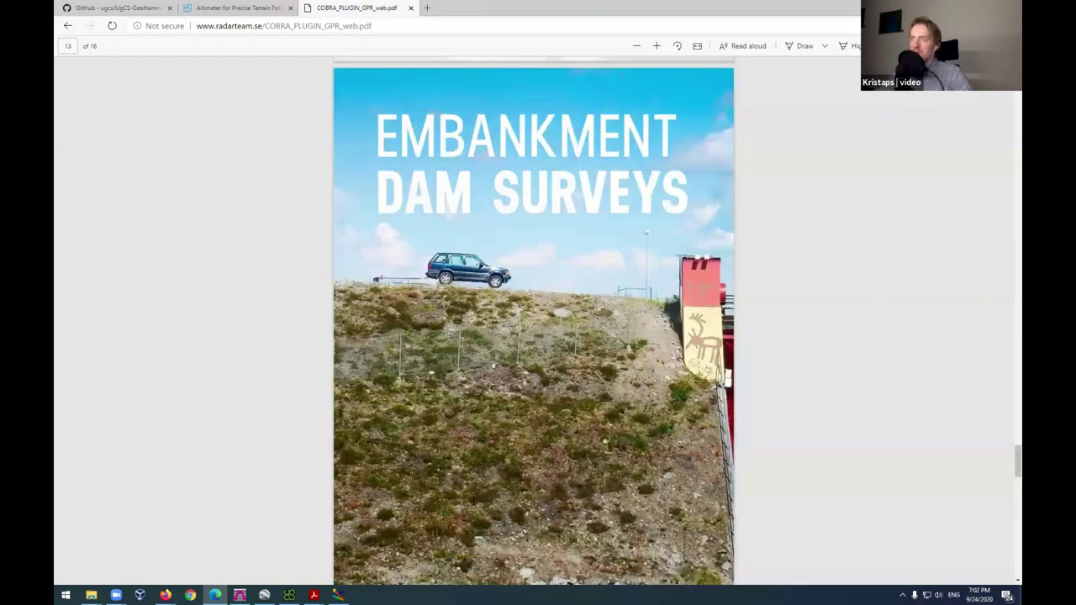
scroll(473, 501, "up", 20)
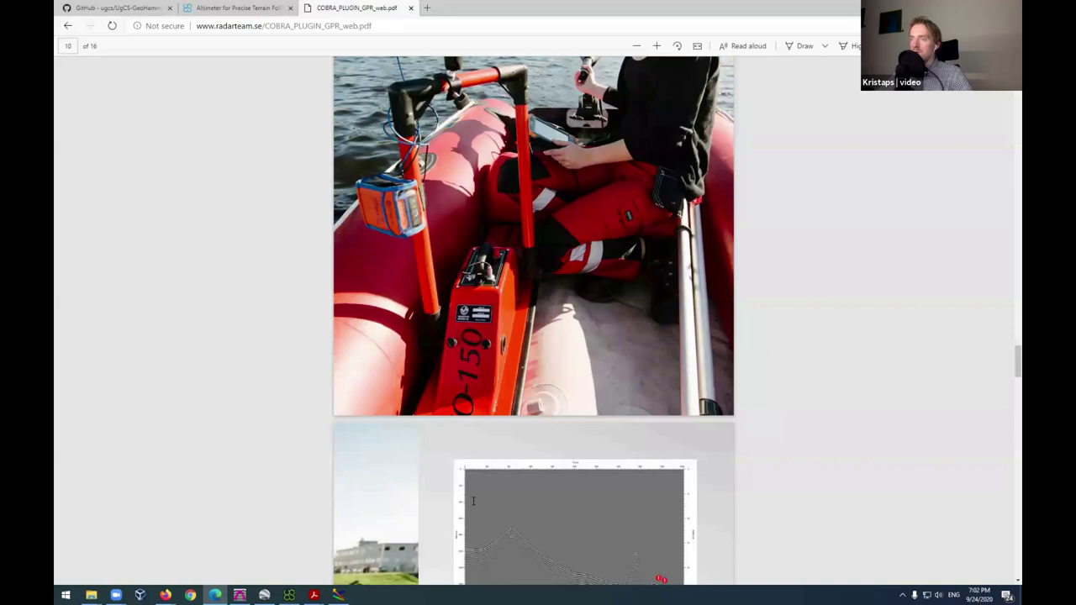
scroll(474, 501, "up", 20)
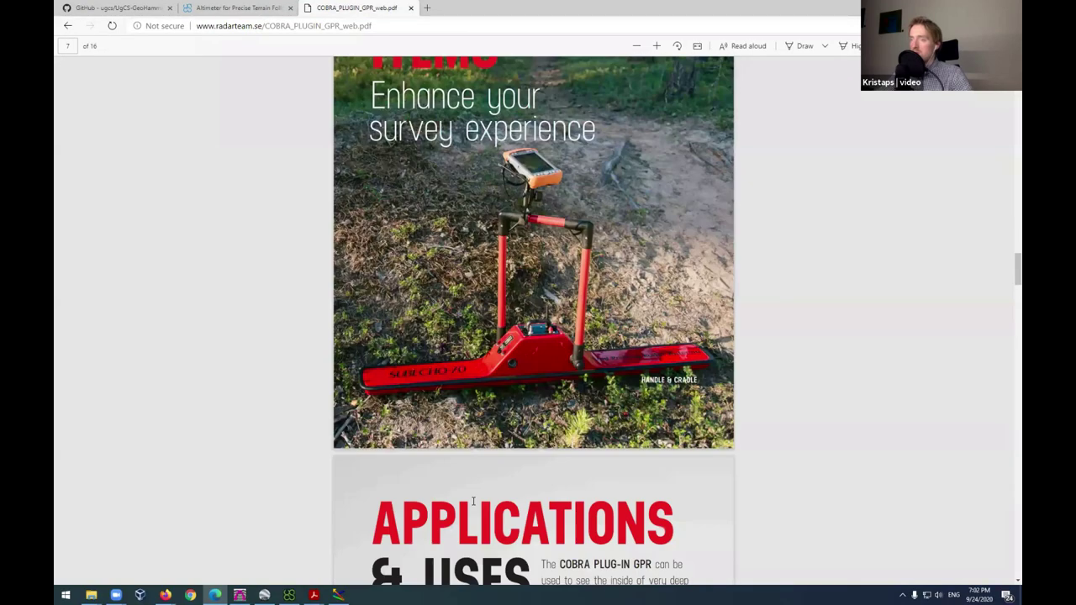
scroll(473, 501, "up", 10)
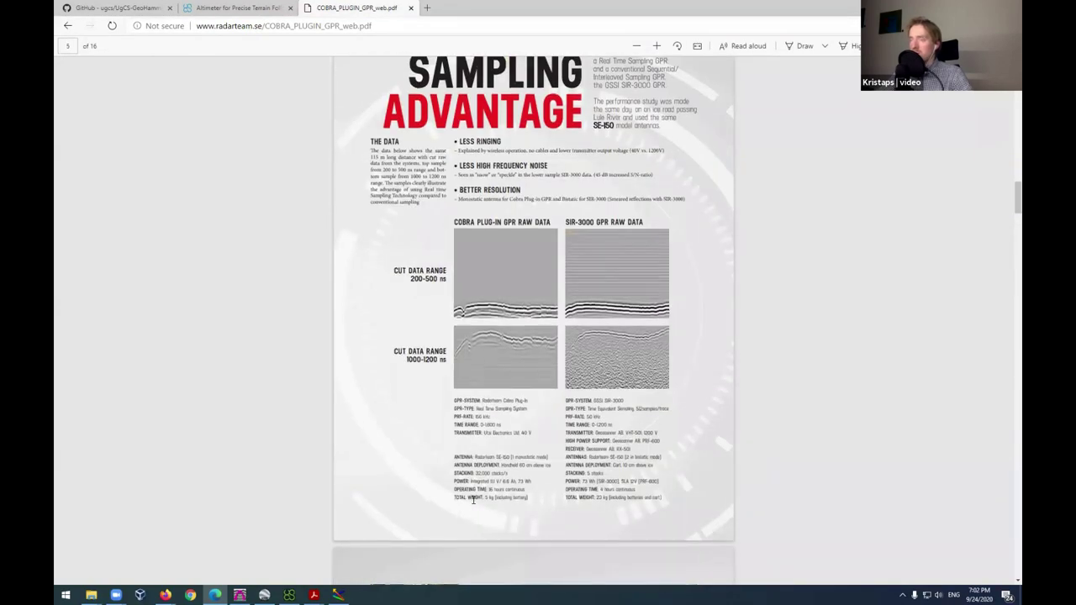
scroll(473, 501, "down", 2)
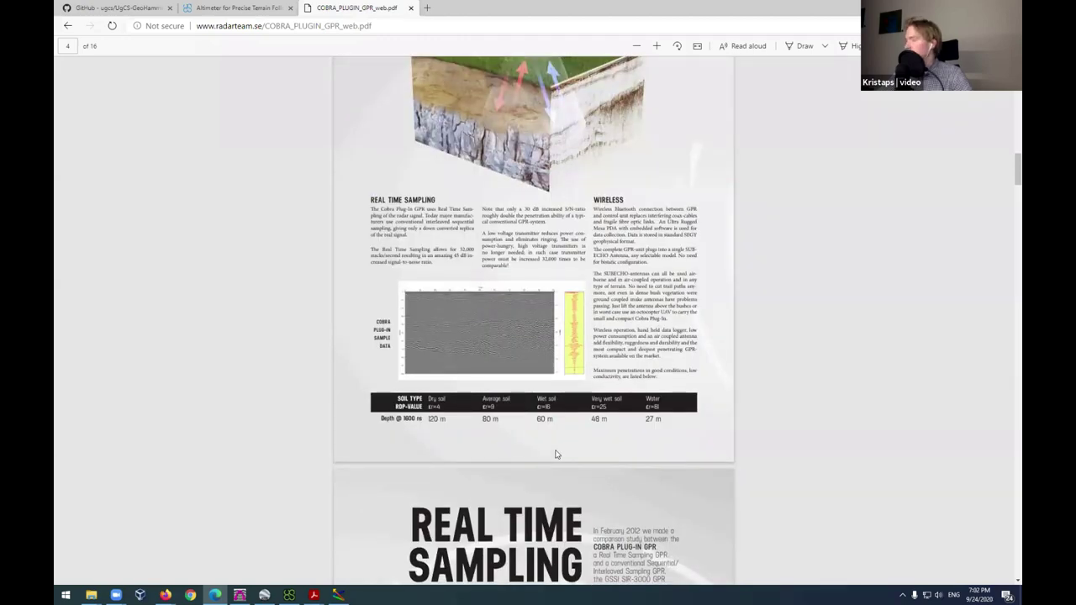
scroll(643, 418, "up", 4, "ctrl")
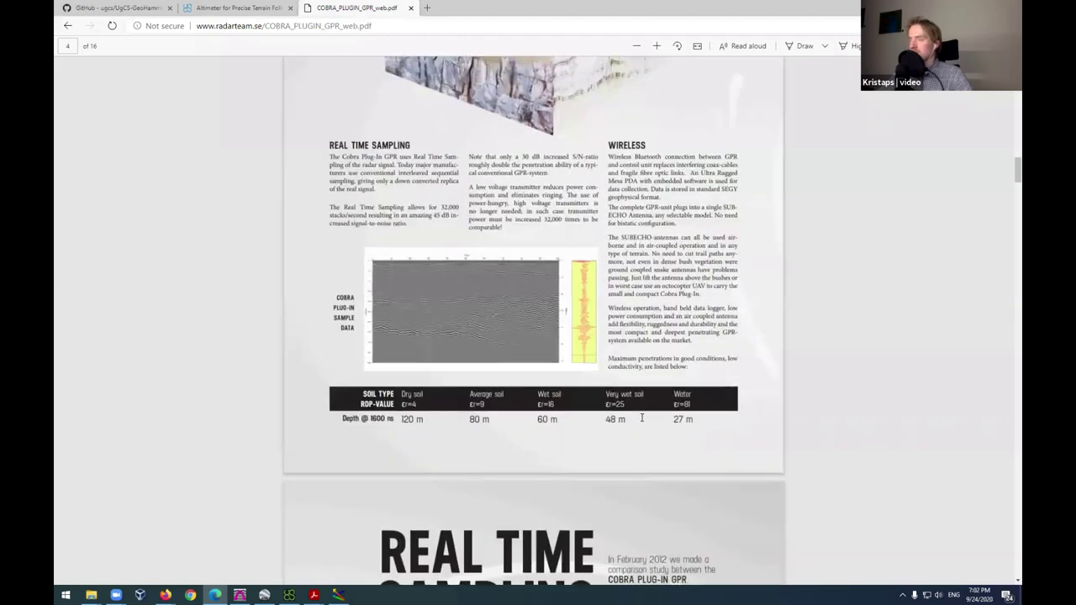